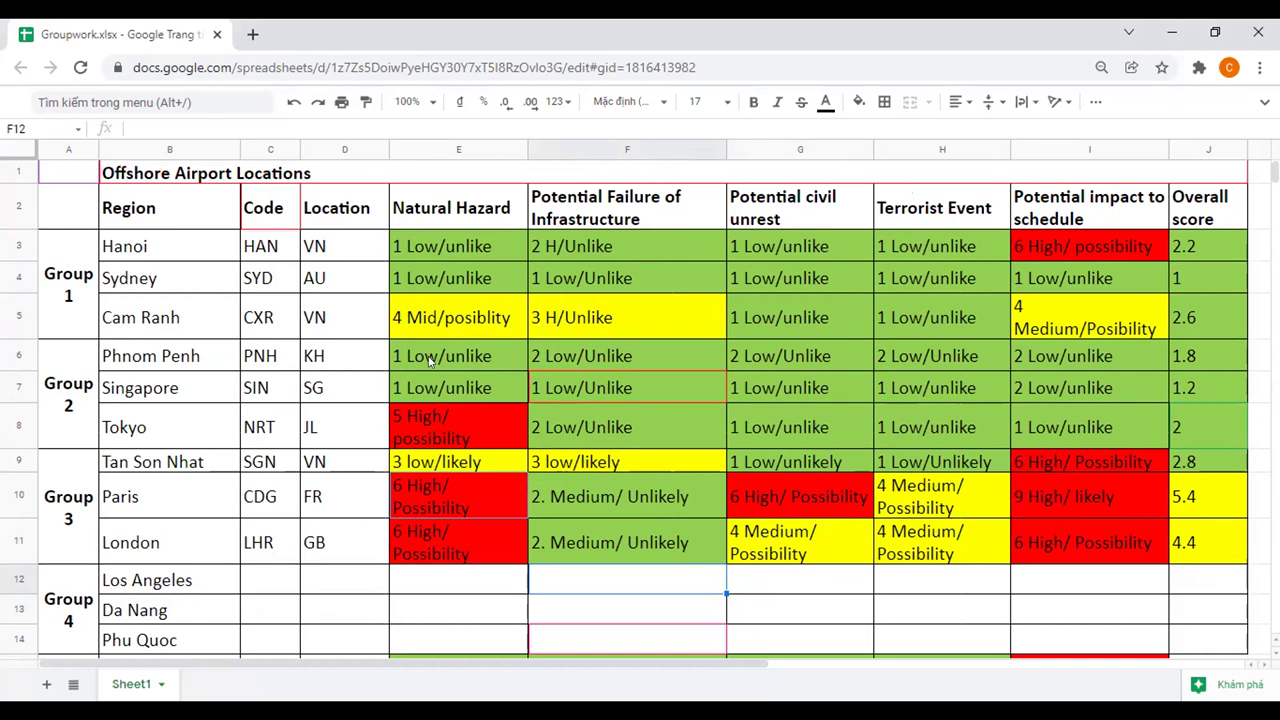
- Review the offshore airport risk table, from the Hanoi row down to the blank Group 4 rows
{"action": "left_click", "coordinate": [466, 255]}
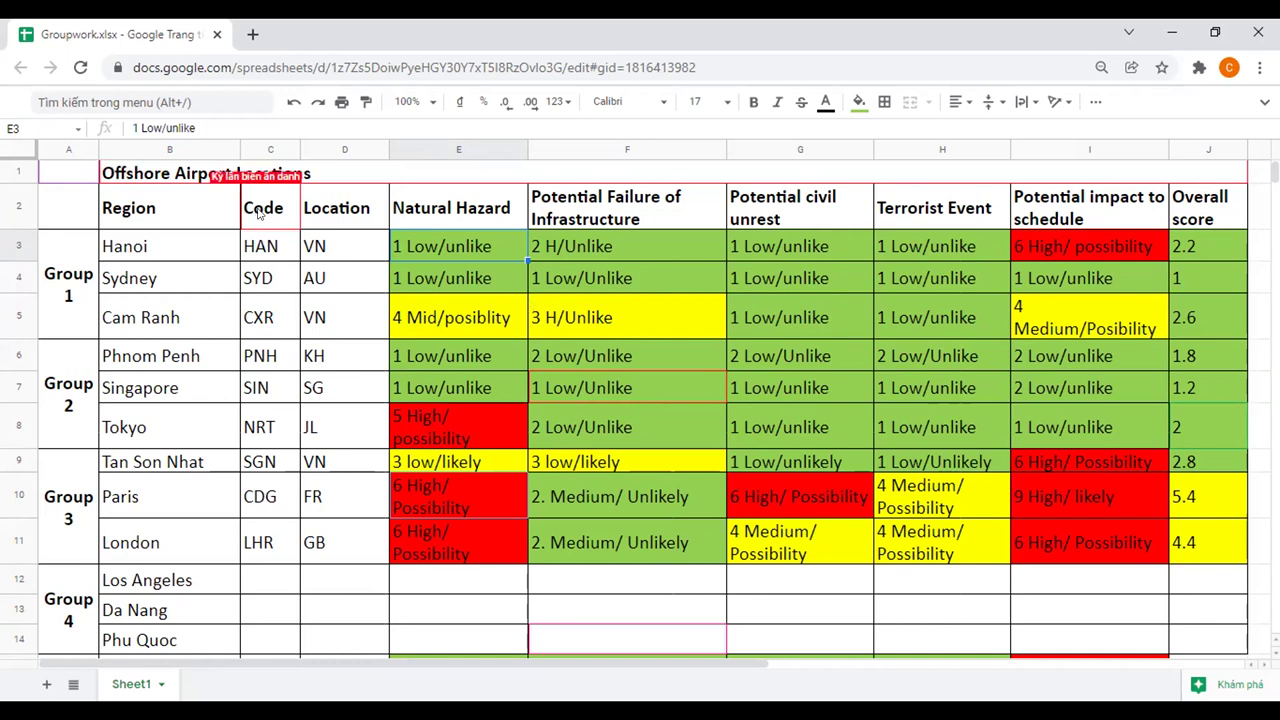
{"action": "left_click", "coordinate": [272, 240]}
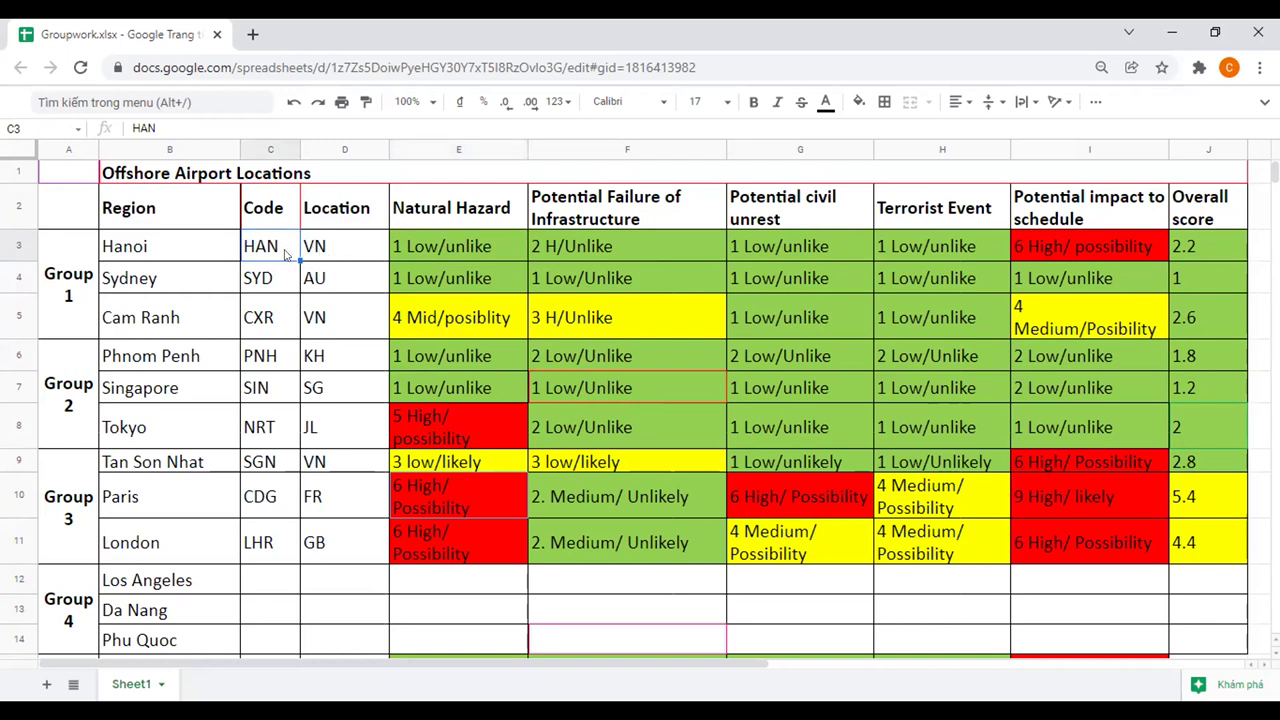
{"action": "left_click", "coordinate": [207, 271]}
{"action": "left_click", "coordinate": [197, 243]}
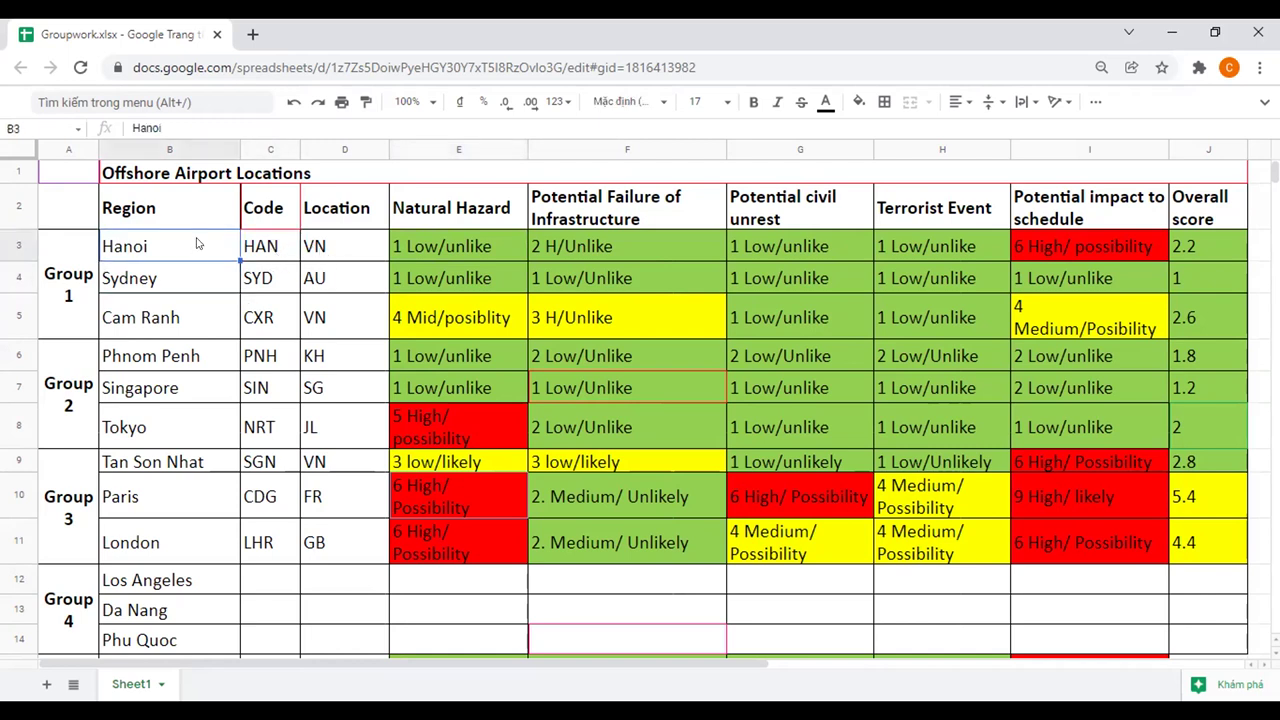
{"action": "scroll", "coordinate": [330, 467], "scroll_direction": "down", "scroll_amount": 2}
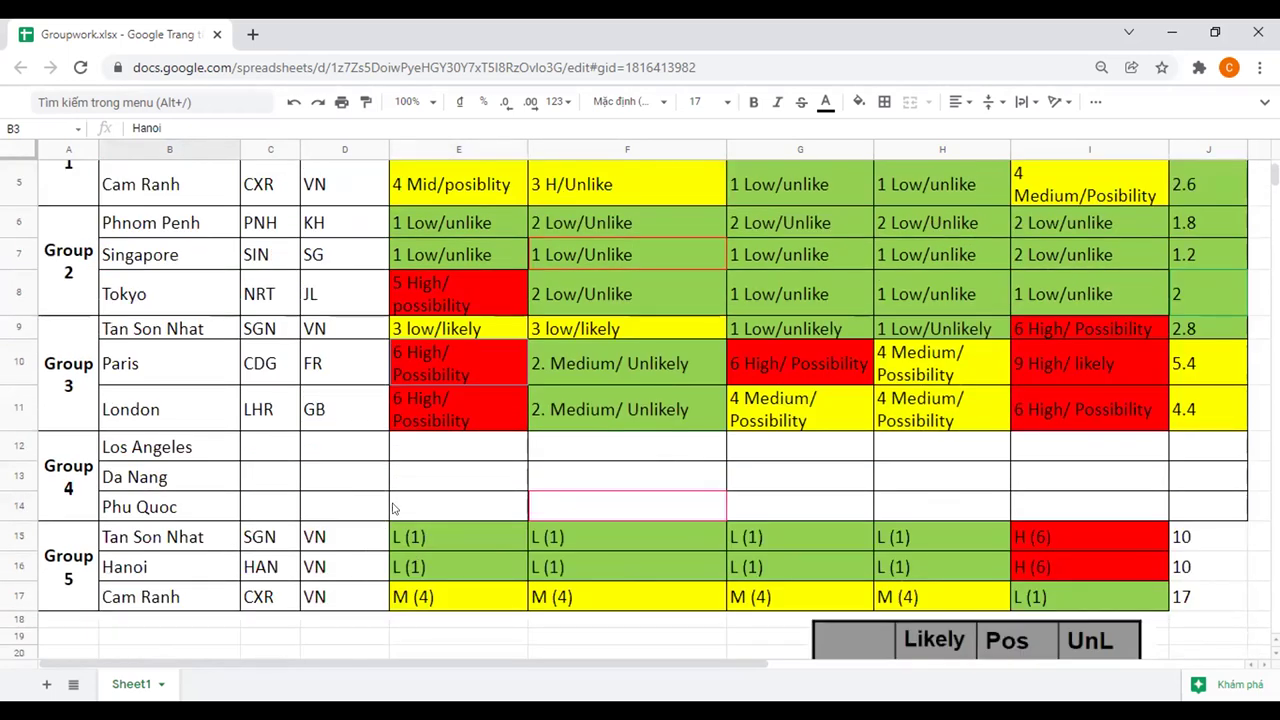
{"action": "left_click", "coordinate": [422, 445]}
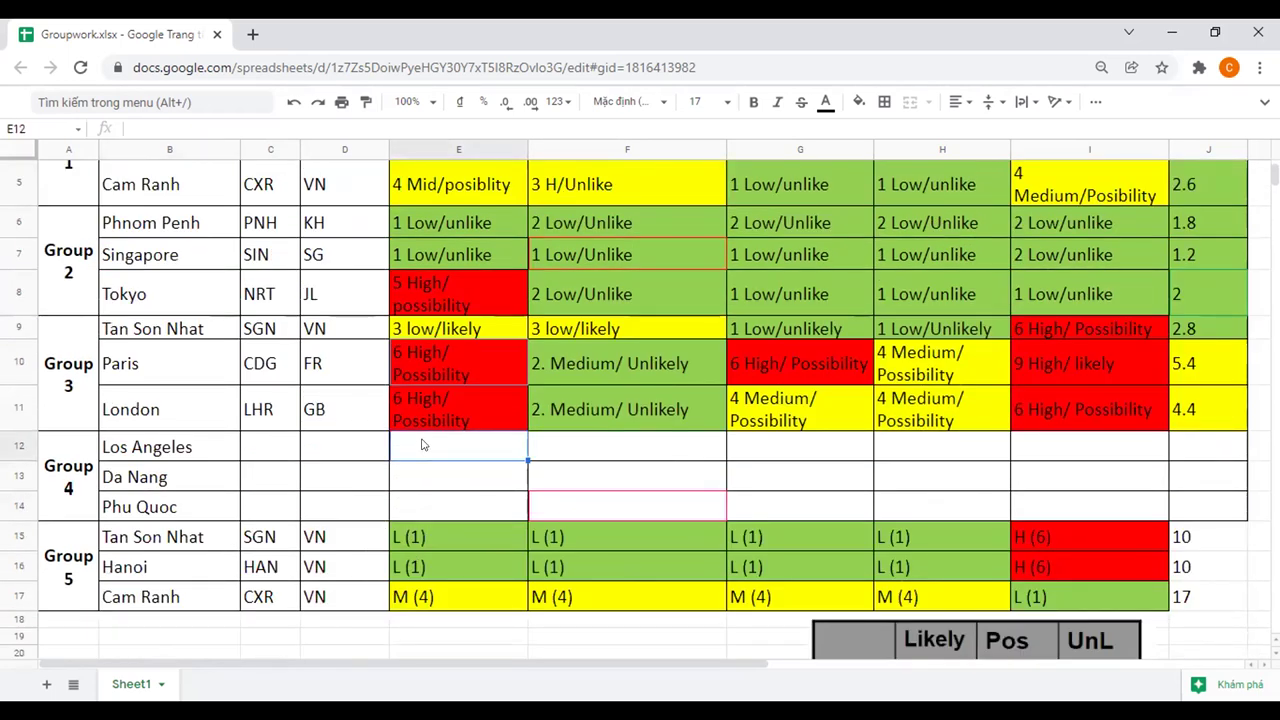
{"action": "left_click", "coordinate": [346, 458]}
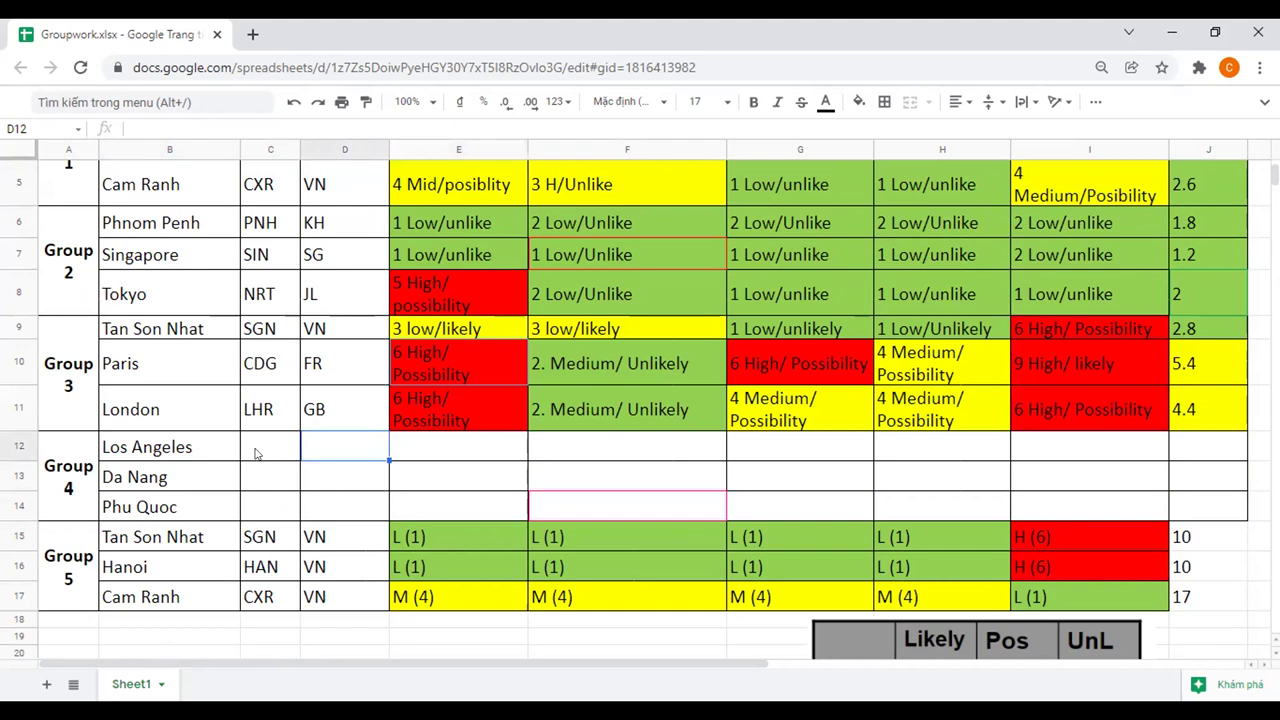
{"action": "left_click", "coordinate": [290, 454]}
{"action": "scroll", "coordinate": [372, 447], "scroll_direction": "up", "scroll_amount": 2}
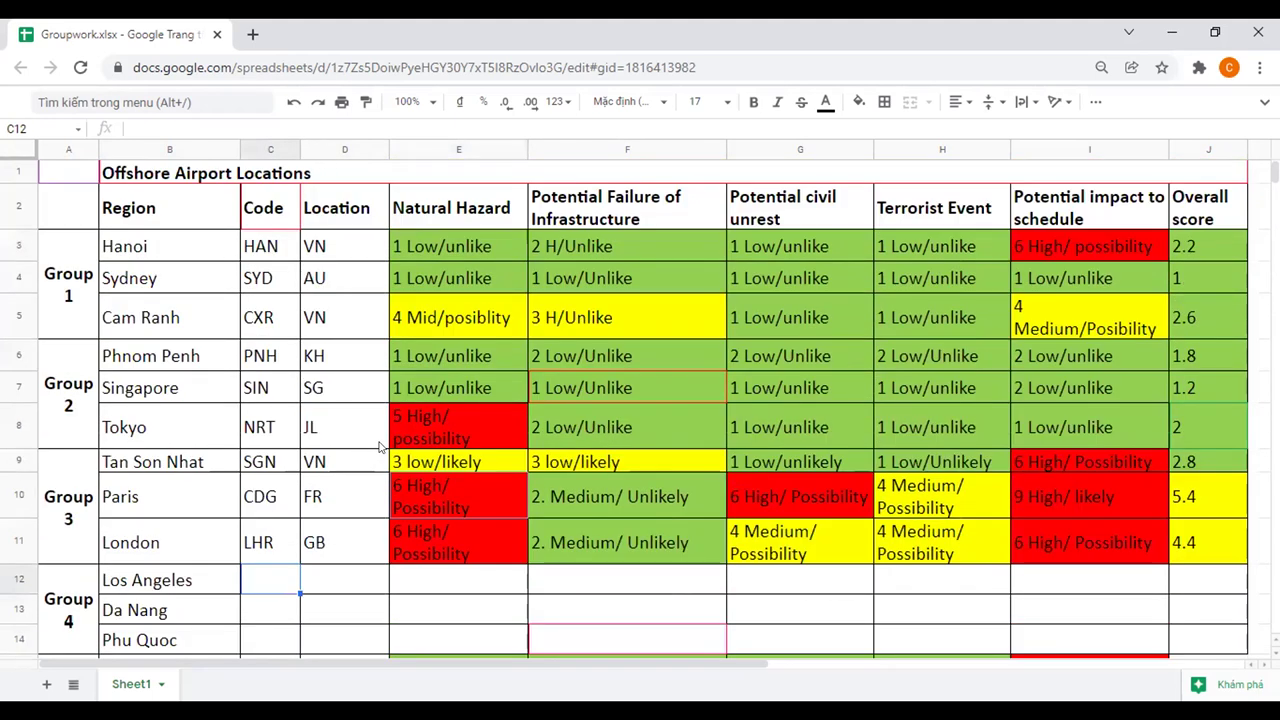
{"action": "left_click", "coordinate": [155, 252]}
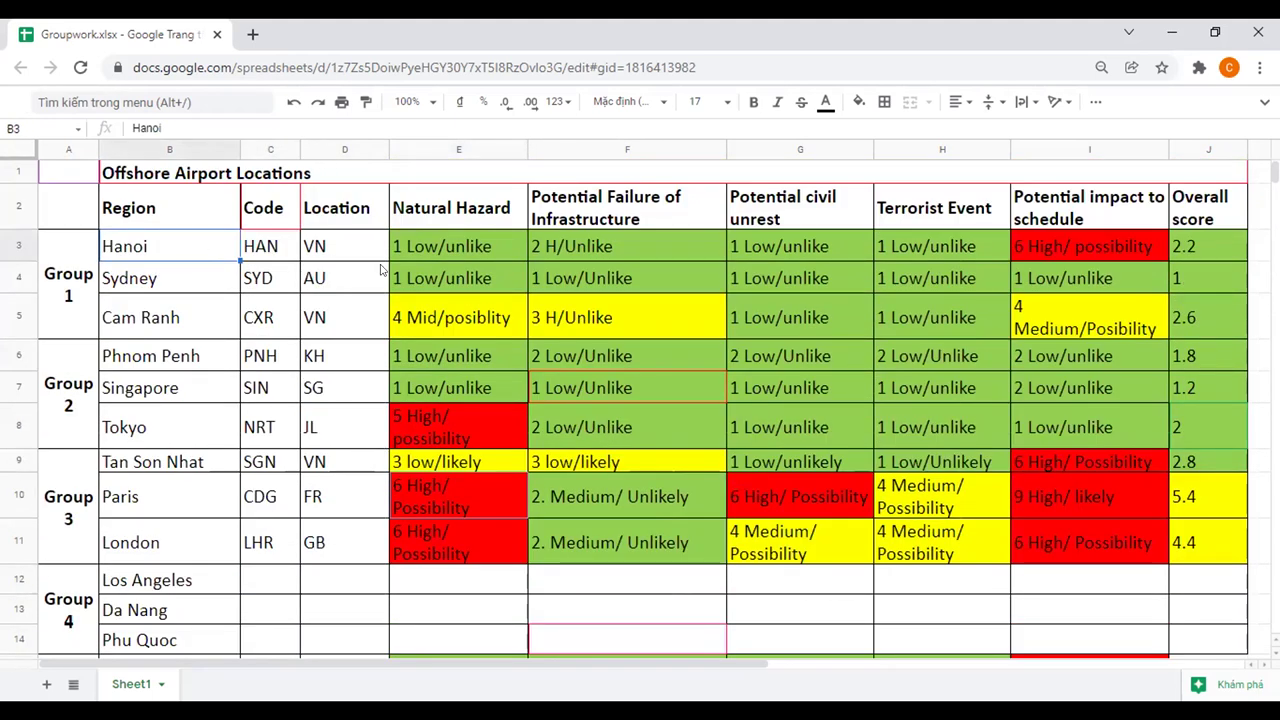
{"action": "left_click", "coordinate": [518, 253]}
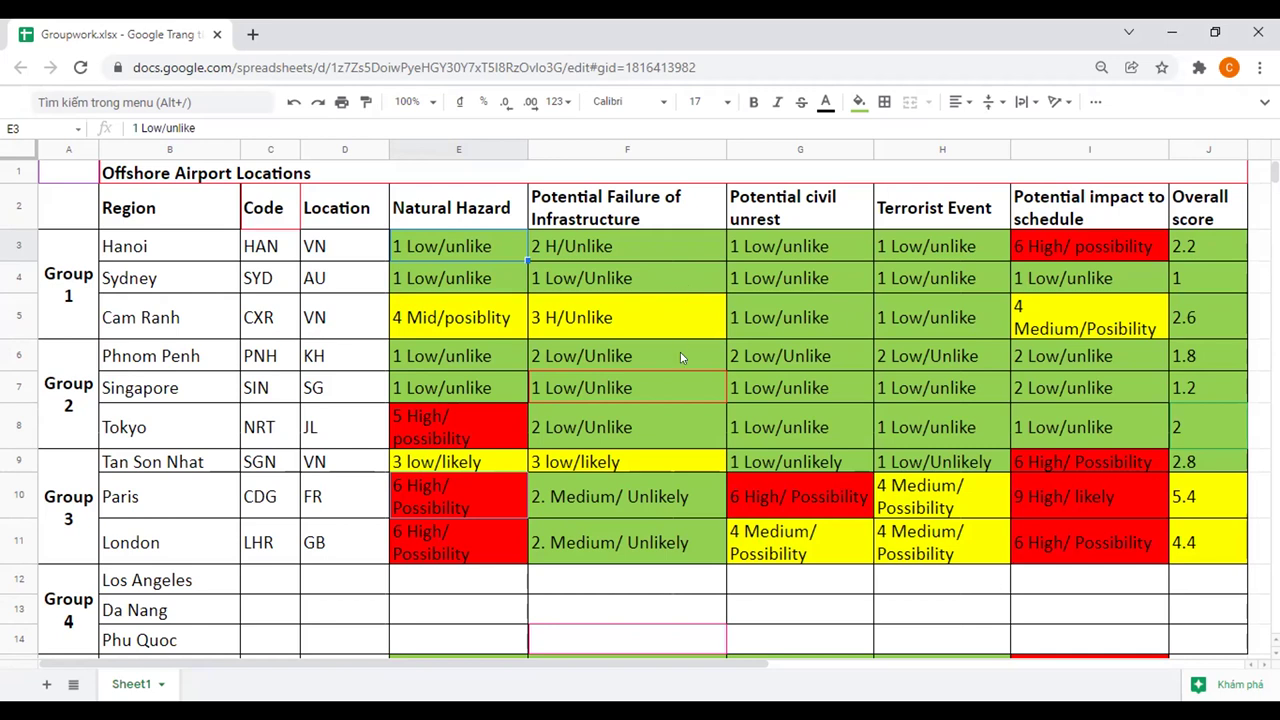
{"action": "left_click", "coordinate": [381, 226]}
{"action": "left_click", "coordinate": [470, 256]}
{"action": "left_click", "coordinate": [204, 241]}
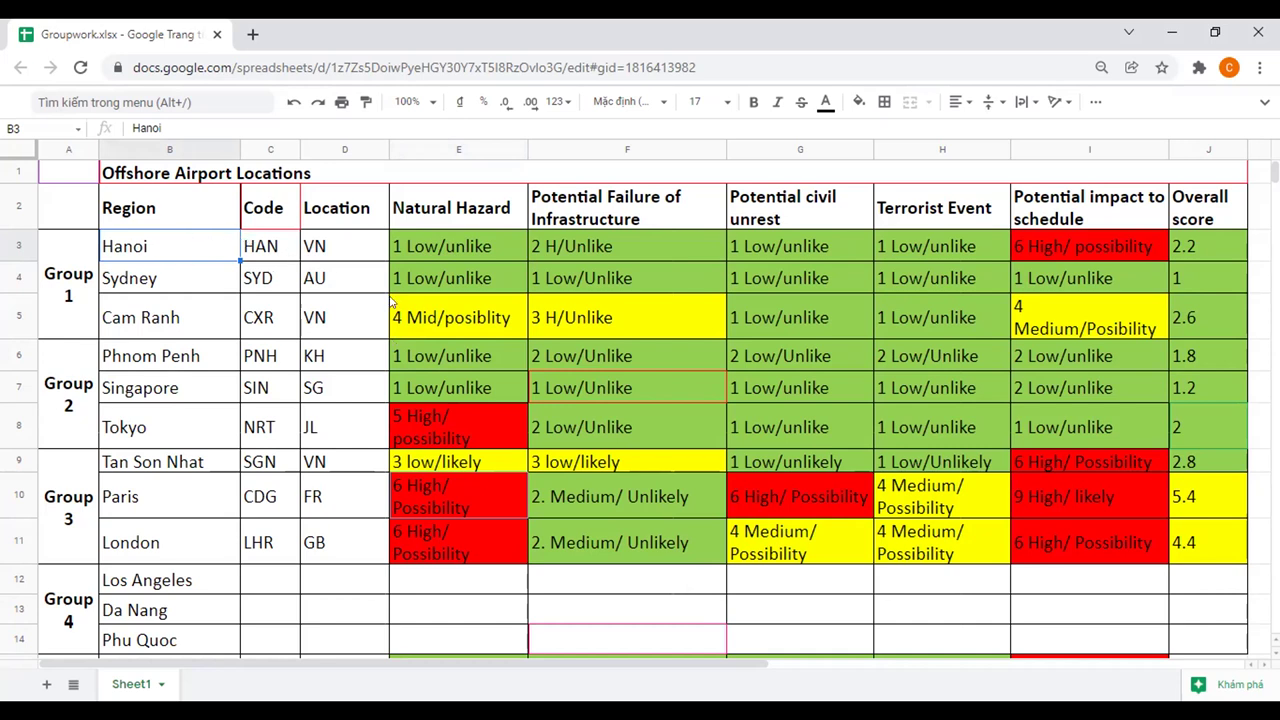
- Add "(sometimes rain or storm, but not often)" on a new line under Hanoi's Natural Hazard rating
{"action": "left_click", "coordinate": [424, 249]}
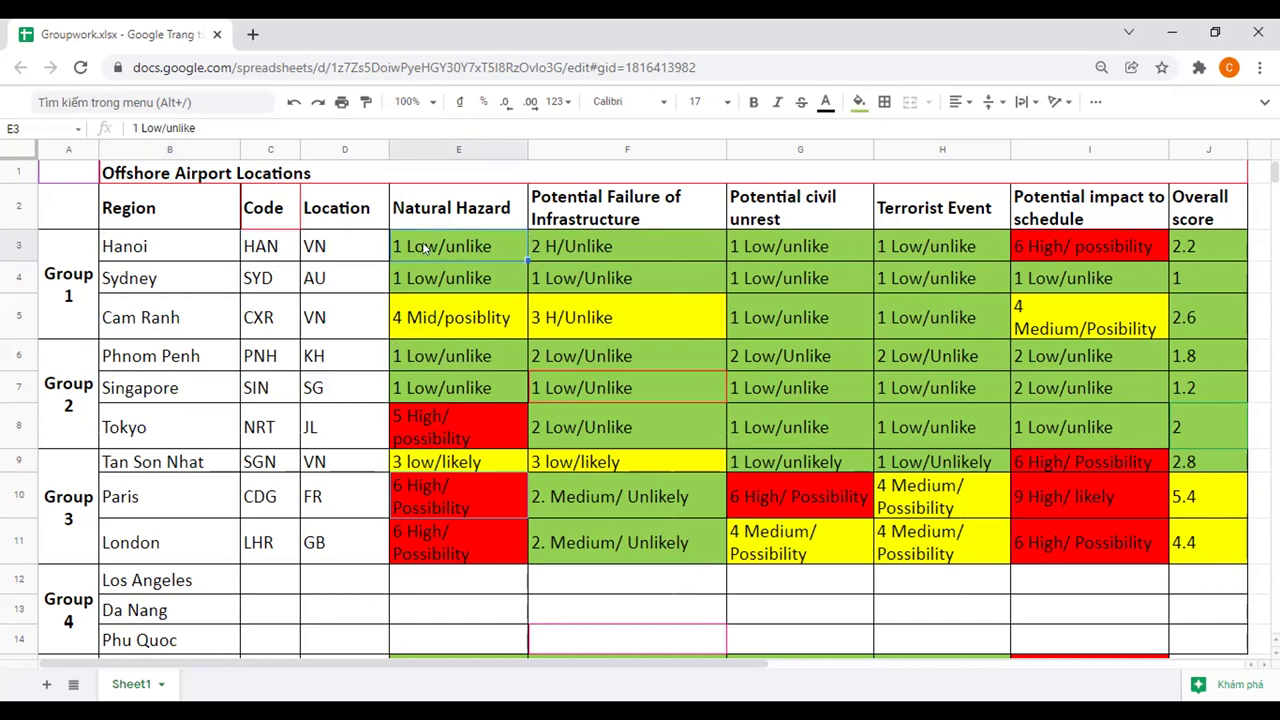
{"action": "double_click", "coordinate": [500, 246]}
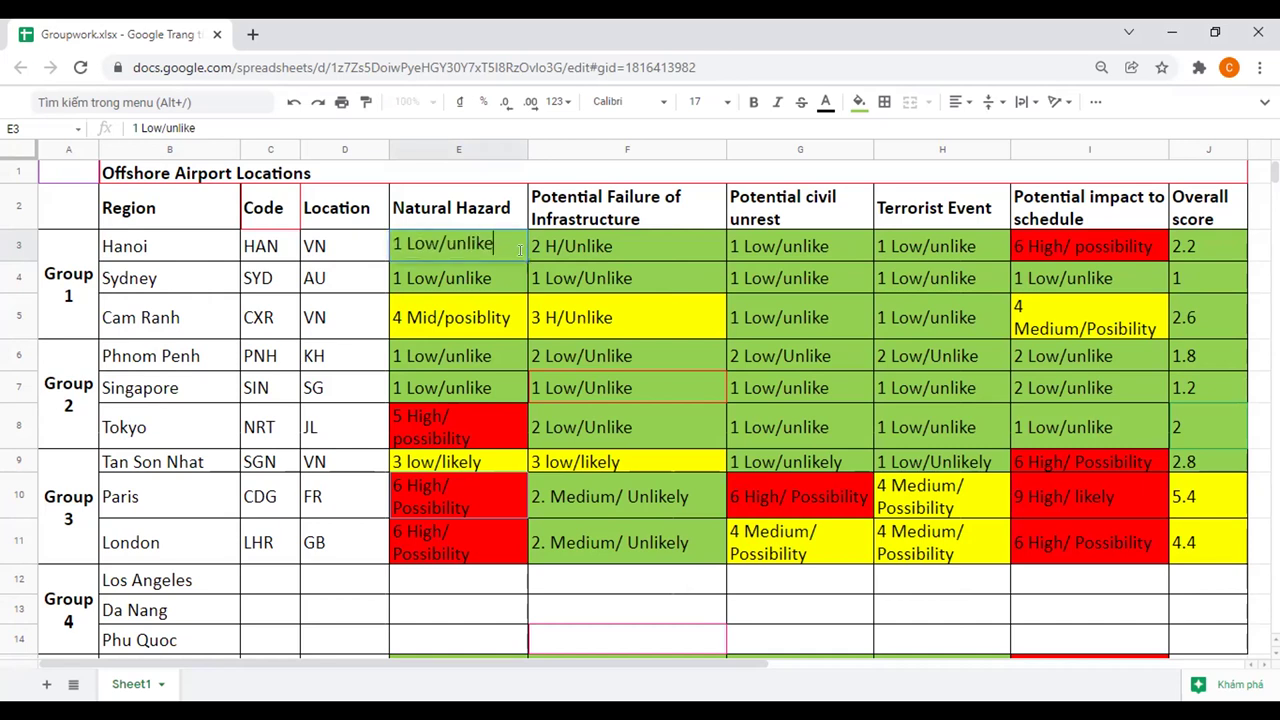
{"action": "key", "text": "alt+Return"}
{"action": "type", "text": "("}
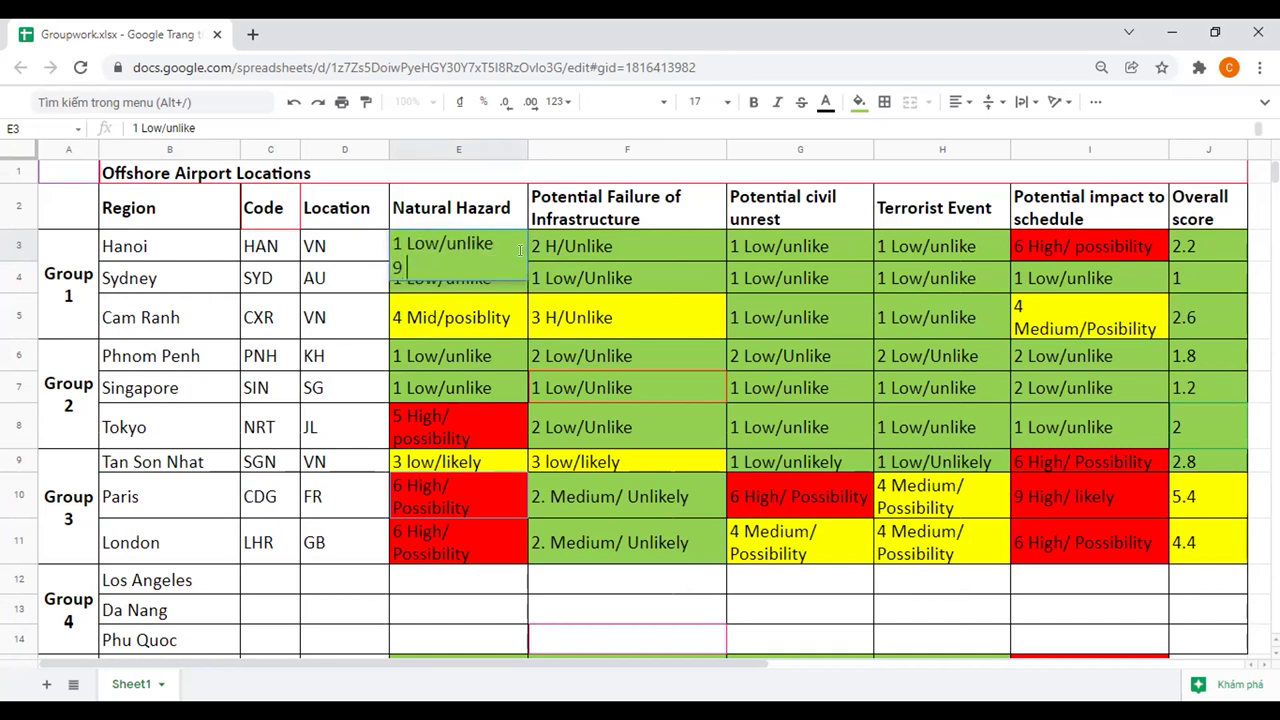
{"action": "type", "text": "sometimes rain"}
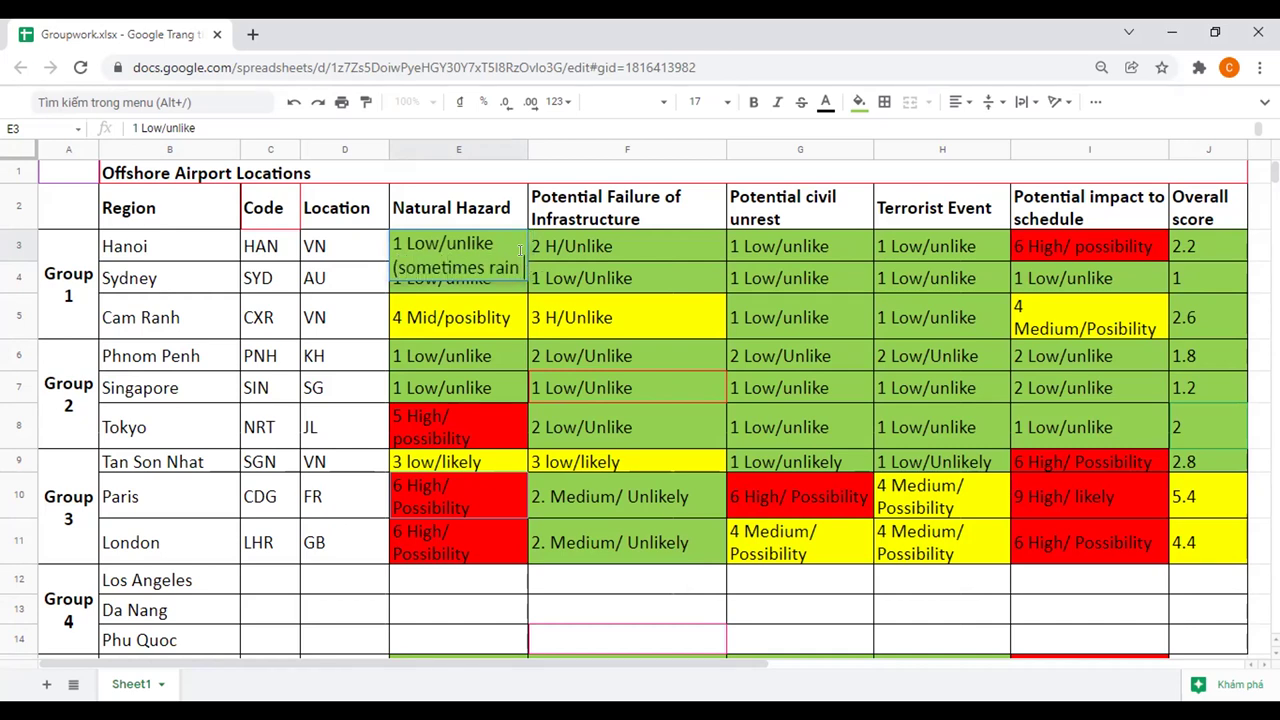
{"action": "type", "text": " or storm)"}
{"action": "type", "text": " but"}
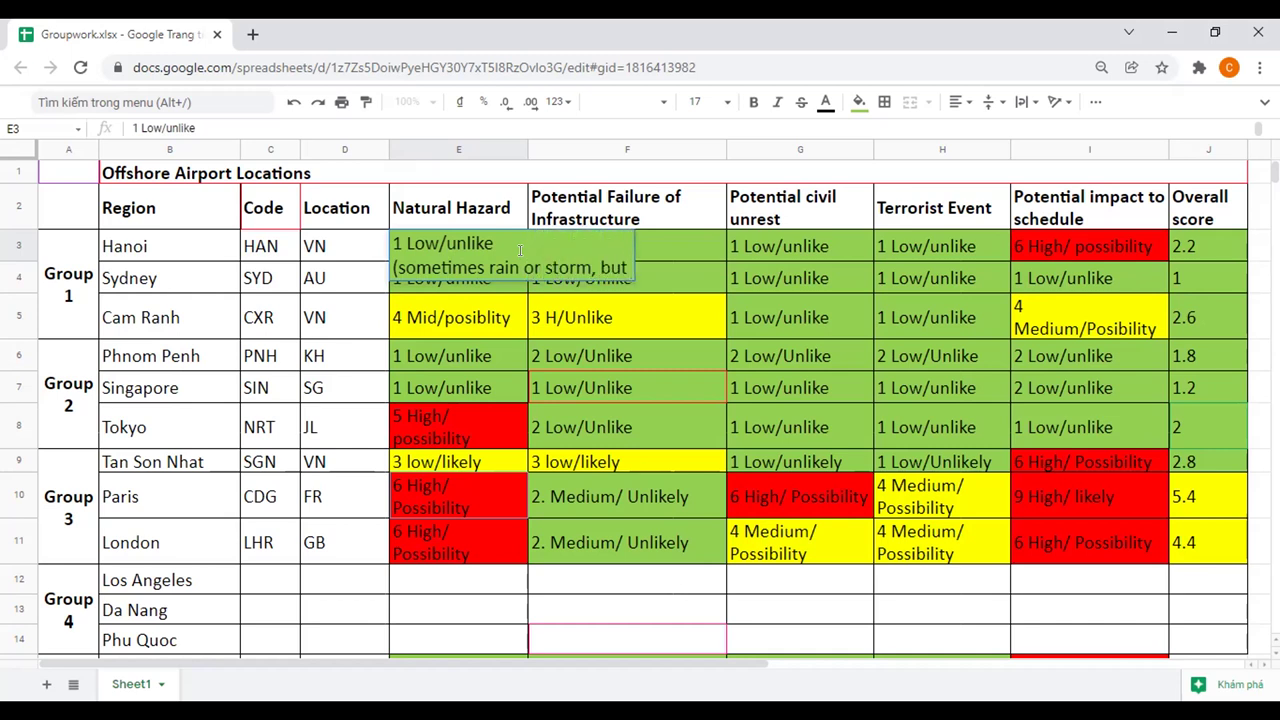
{"action": "type", "text": " not often)"}
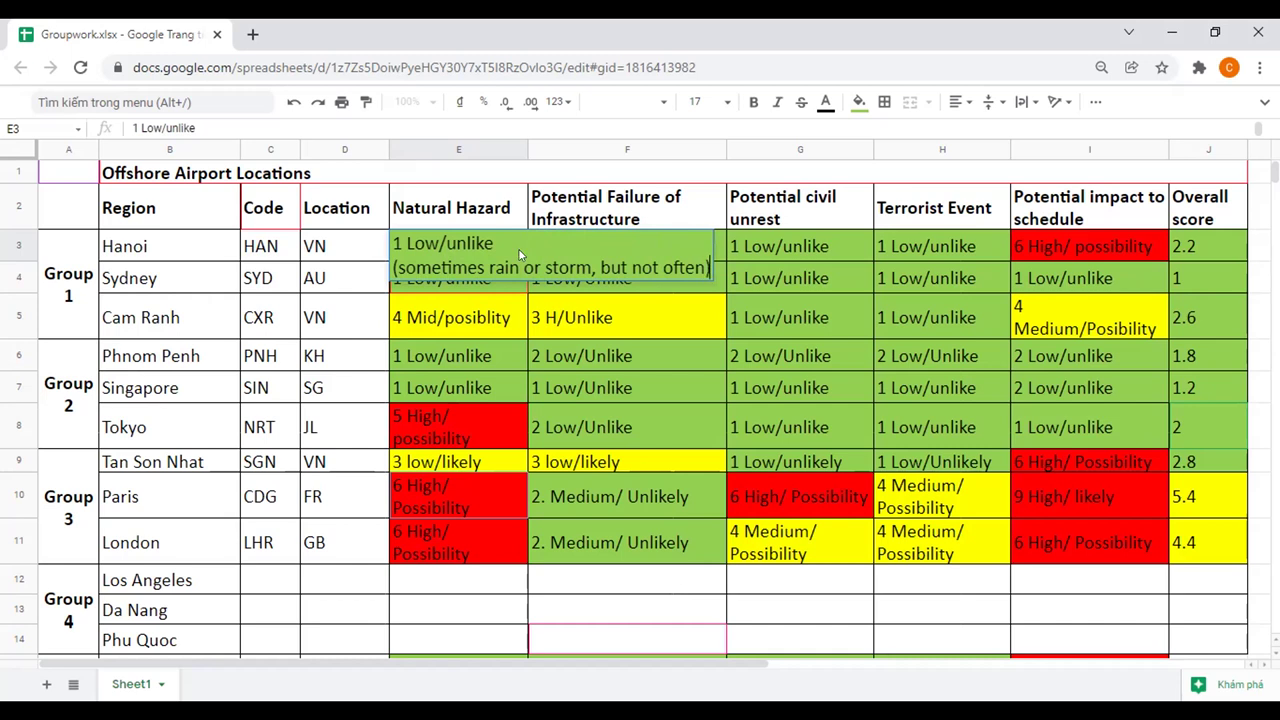
{"action": "key", "text": "Return"}
- Increase the height of the Hanoi row until the whole Natural Hazard note fits
{"action": "left_click_drag", "start_coordinate": [18, 262], "coordinate": [10, 297]}
{"action": "left_click", "coordinate": [9, 293]}
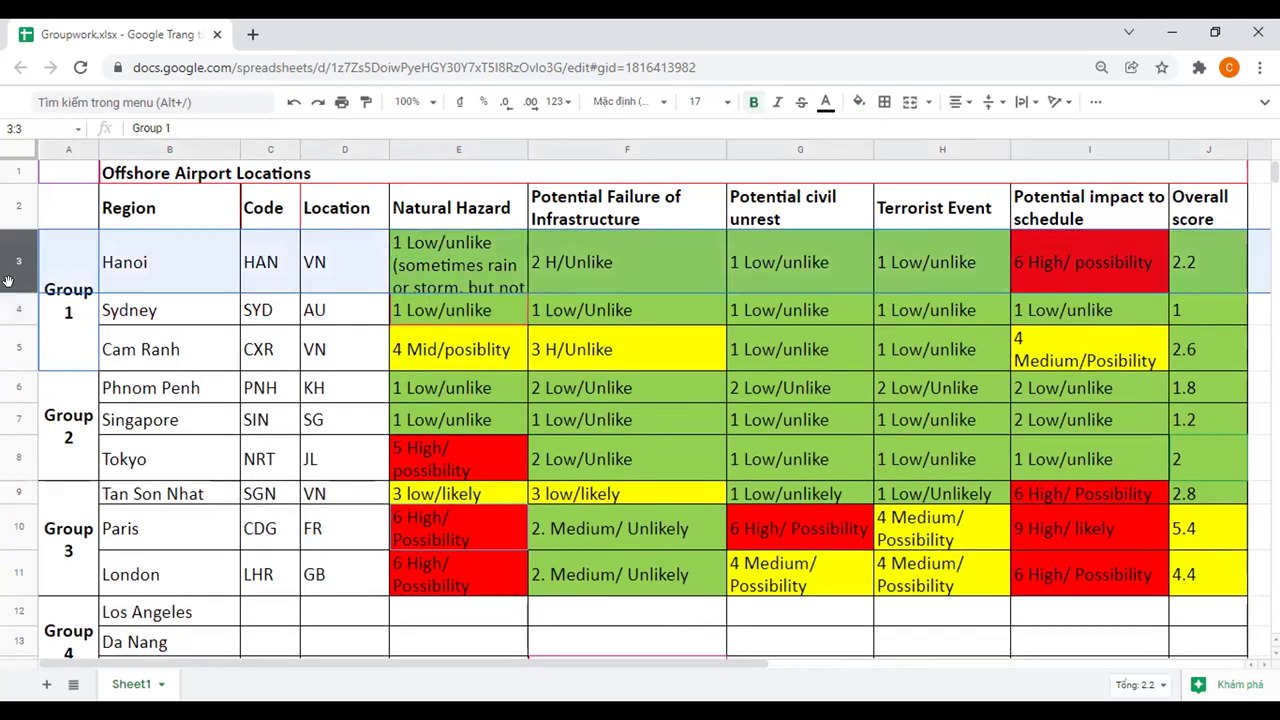
{"action": "left_click_drag", "start_coordinate": [5, 298], "coordinate": [5, 325]}
{"action": "left_click", "coordinate": [494, 295]}
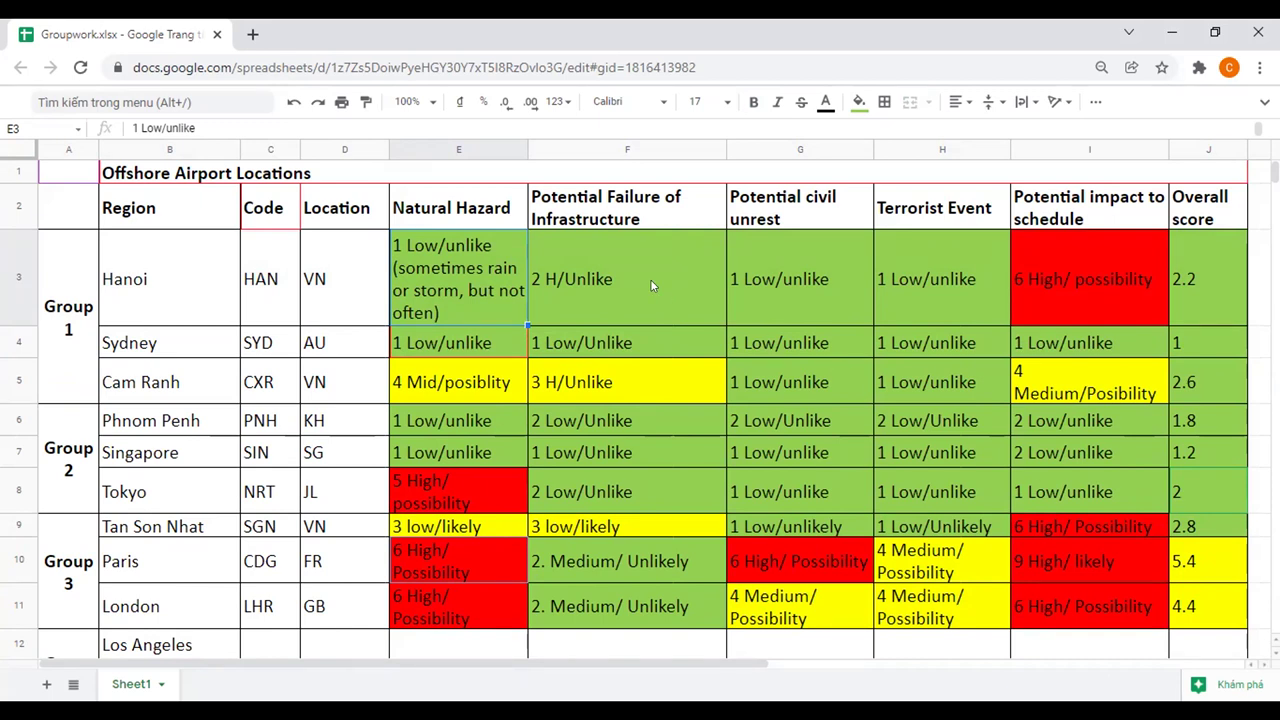
- Append "(not a lot of storm or earthquakes)" to Sydney's Natural Hazard rating and heighten its row to fit the note
{"action": "left_click", "coordinate": [511, 342]}
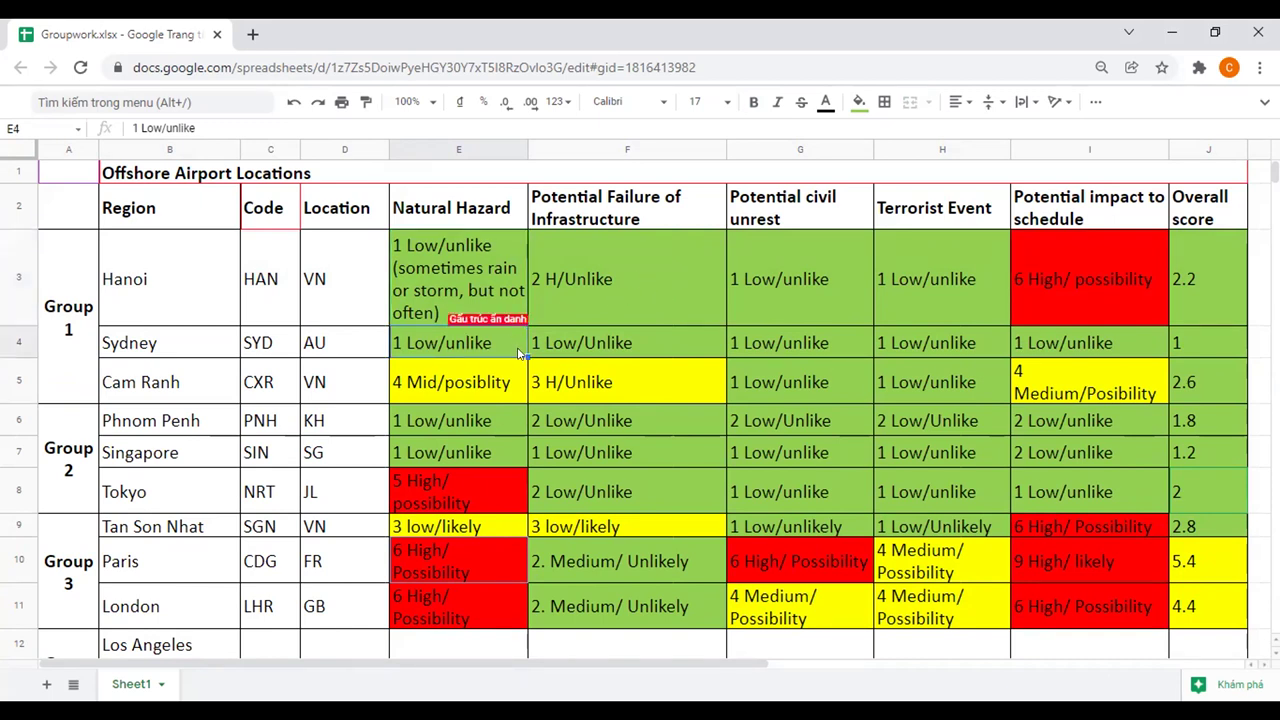
{"action": "double_click", "coordinate": [501, 340]}
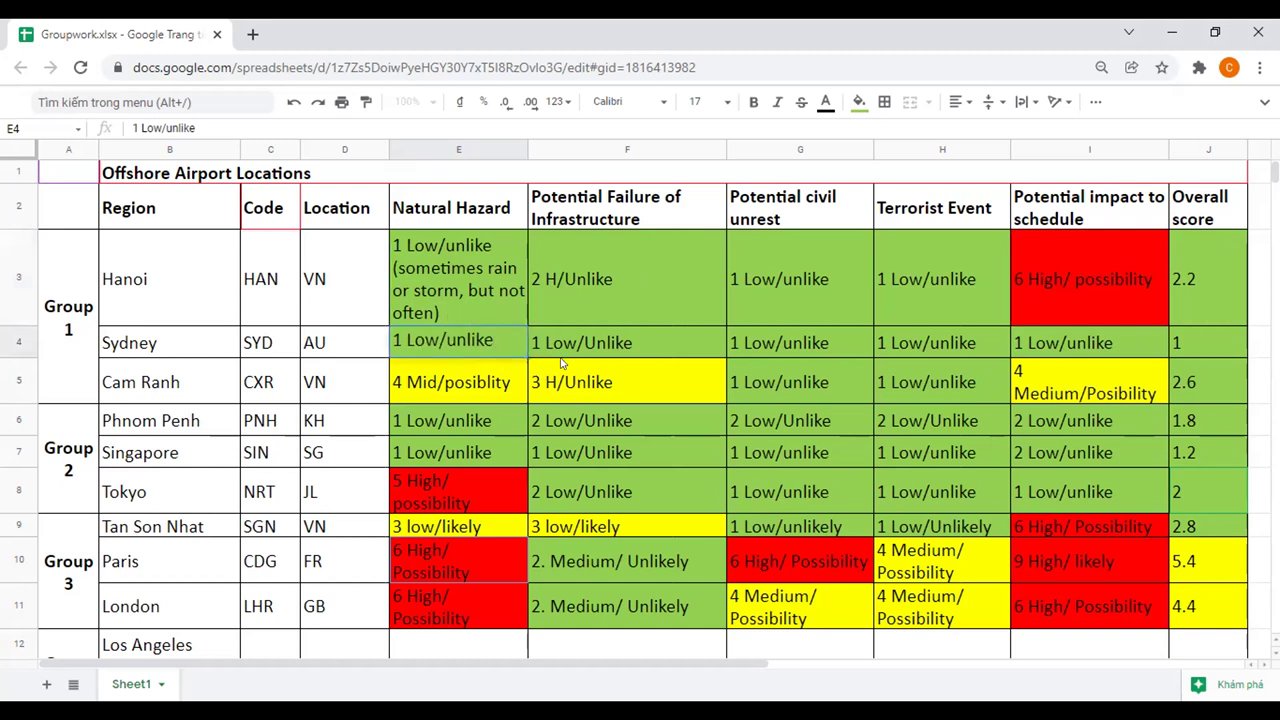
{"action": "type", "text": "(not a lot of"}
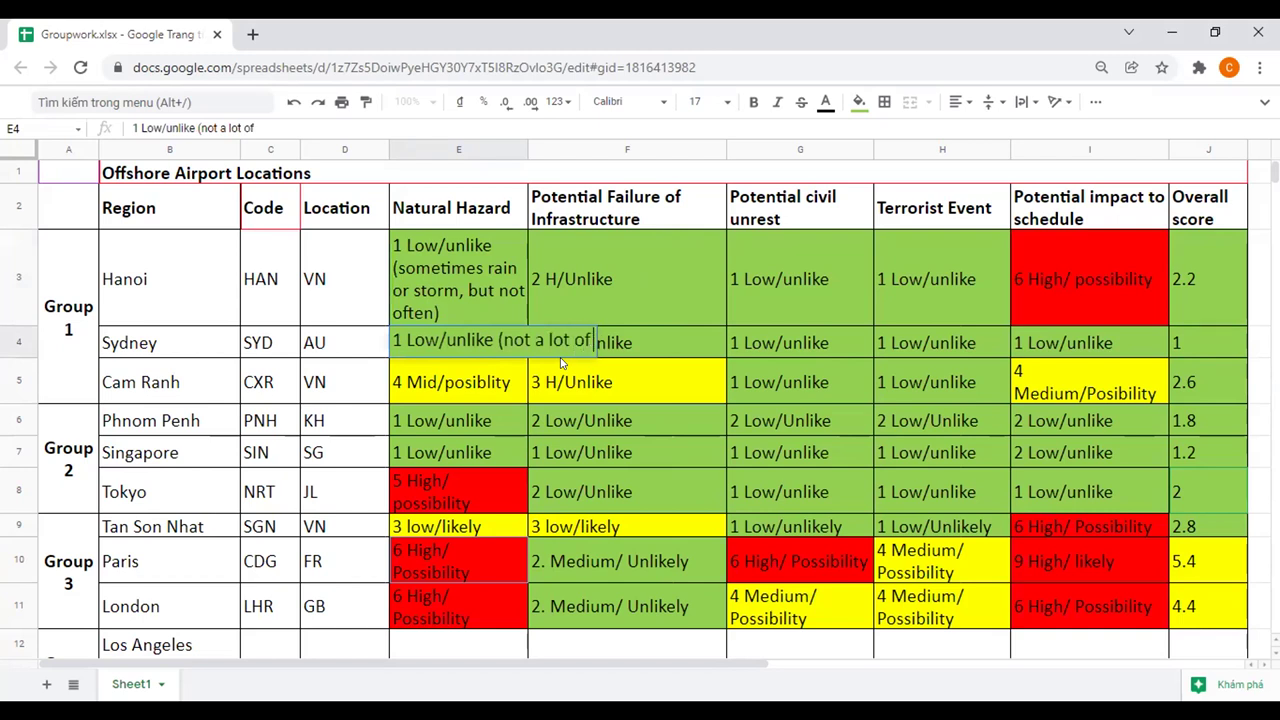
{"action": "type", "text": " storm "}
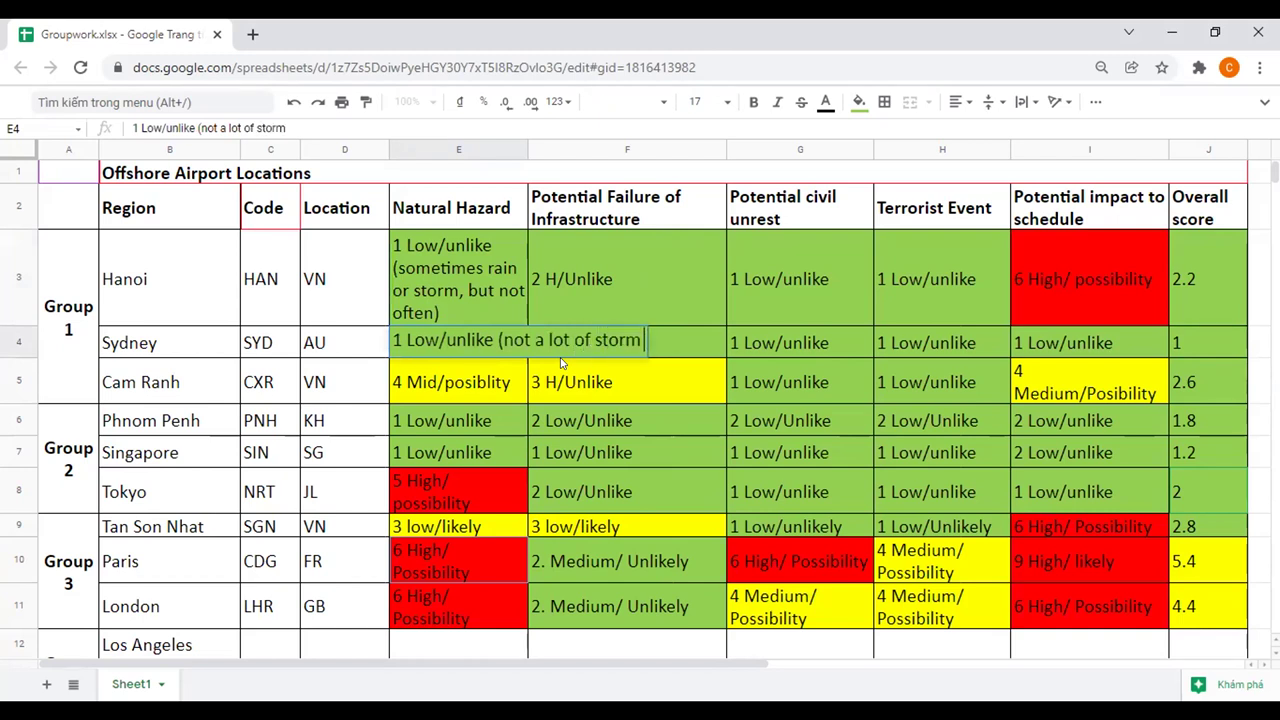
{"action": "type", "text": "or earth"}
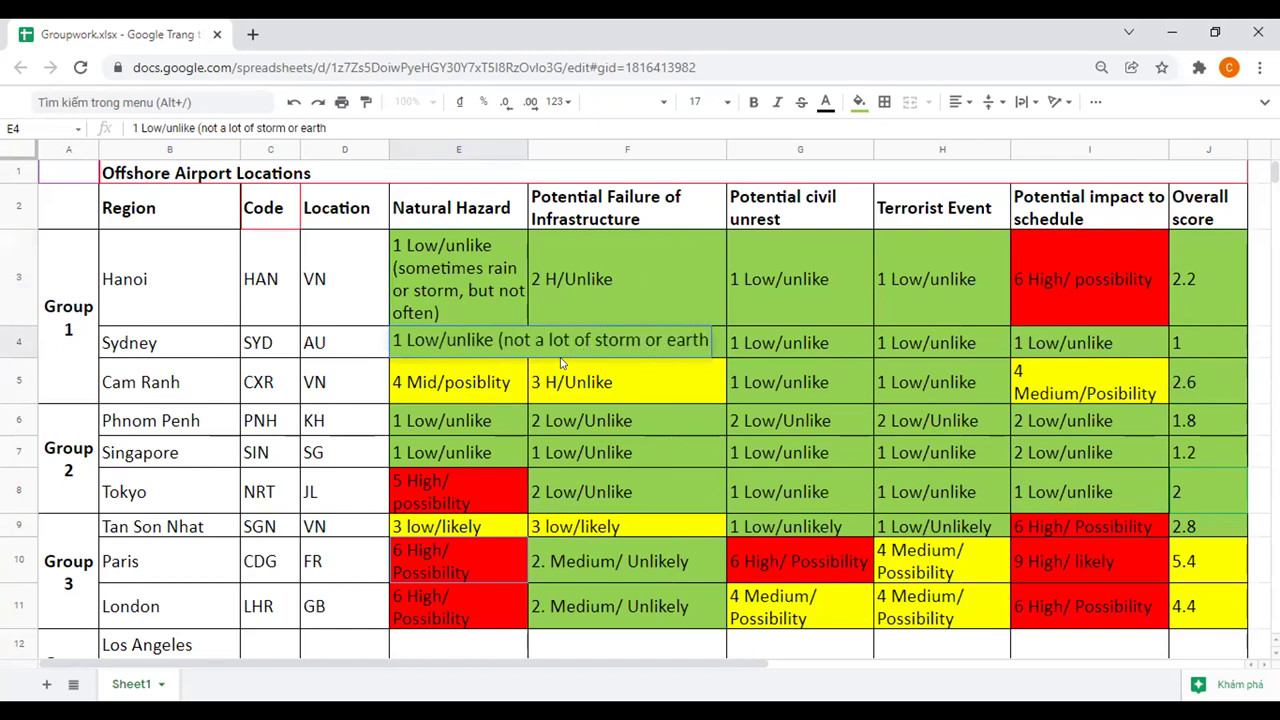
{"action": "type", "text": "quake)"}
{"action": "key", "text": "Return"}
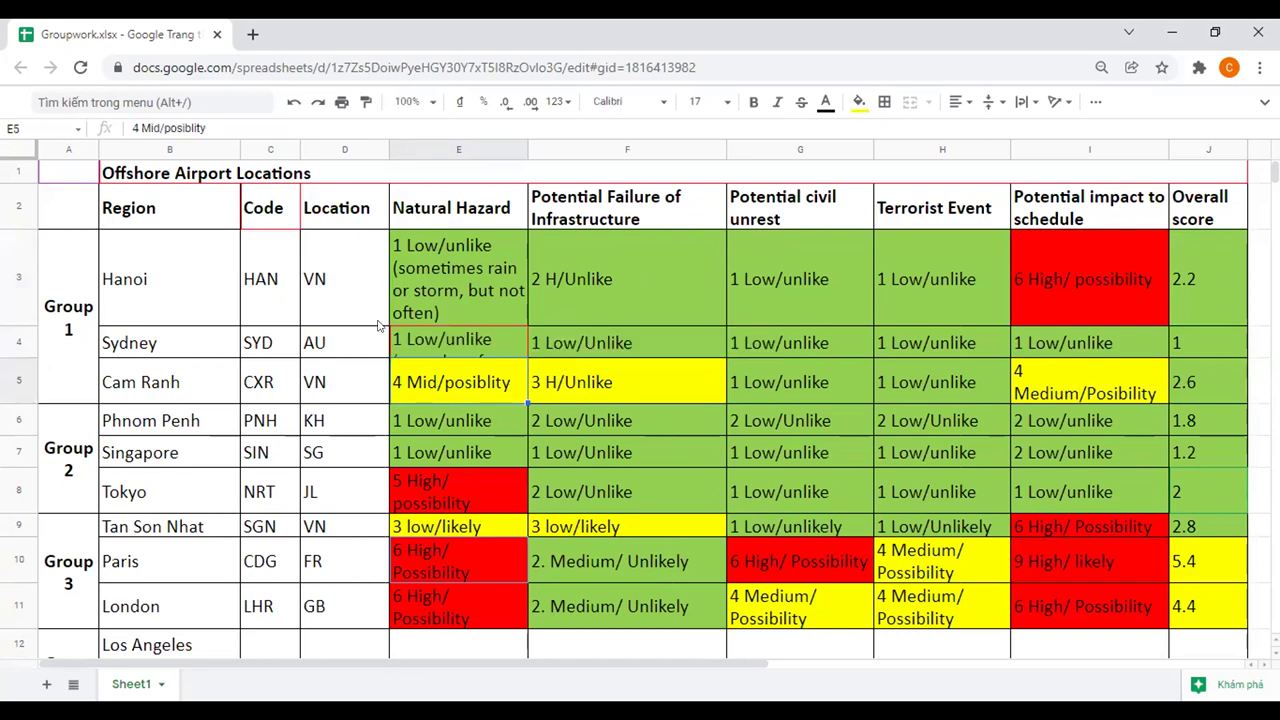
{"action": "left_click_drag", "start_coordinate": [18, 357], "coordinate": [10, 409]}
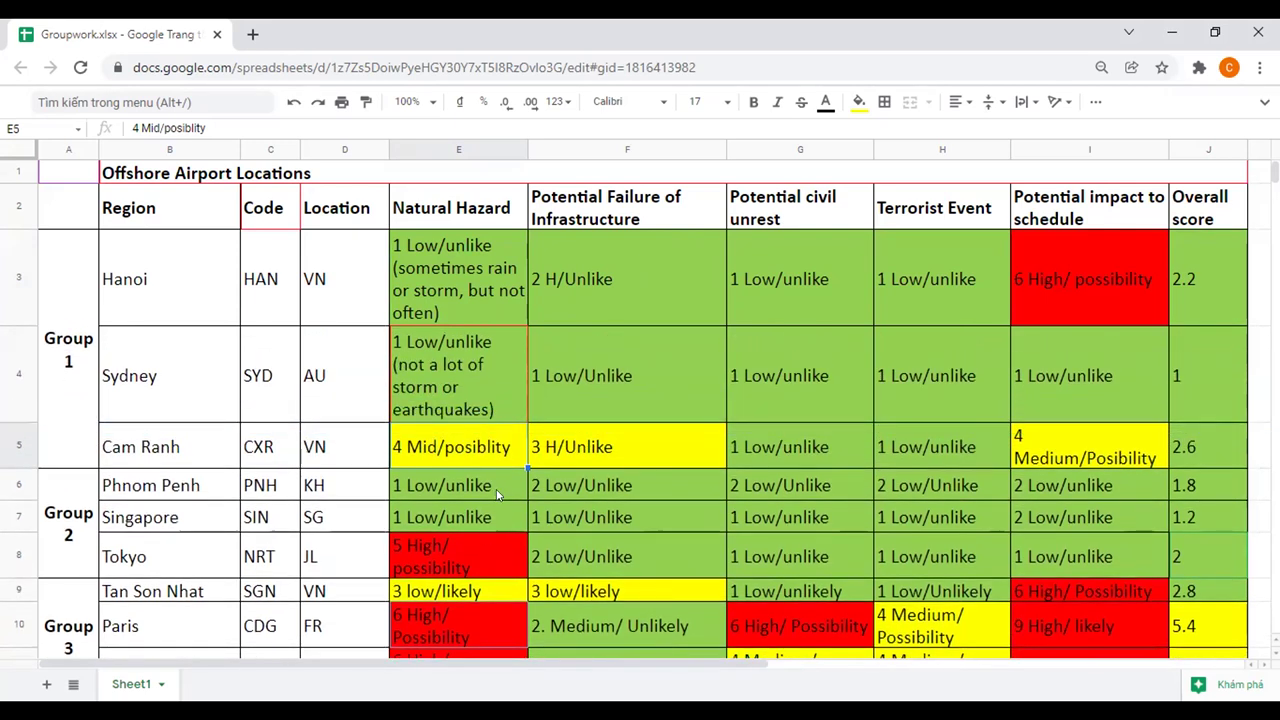
- Append "(storm, but not regularly)" to Cam Ranh's Natural Hazard rating
{"action": "double_click", "coordinate": [525, 449]}
{"action": "type", "text": "(s"}
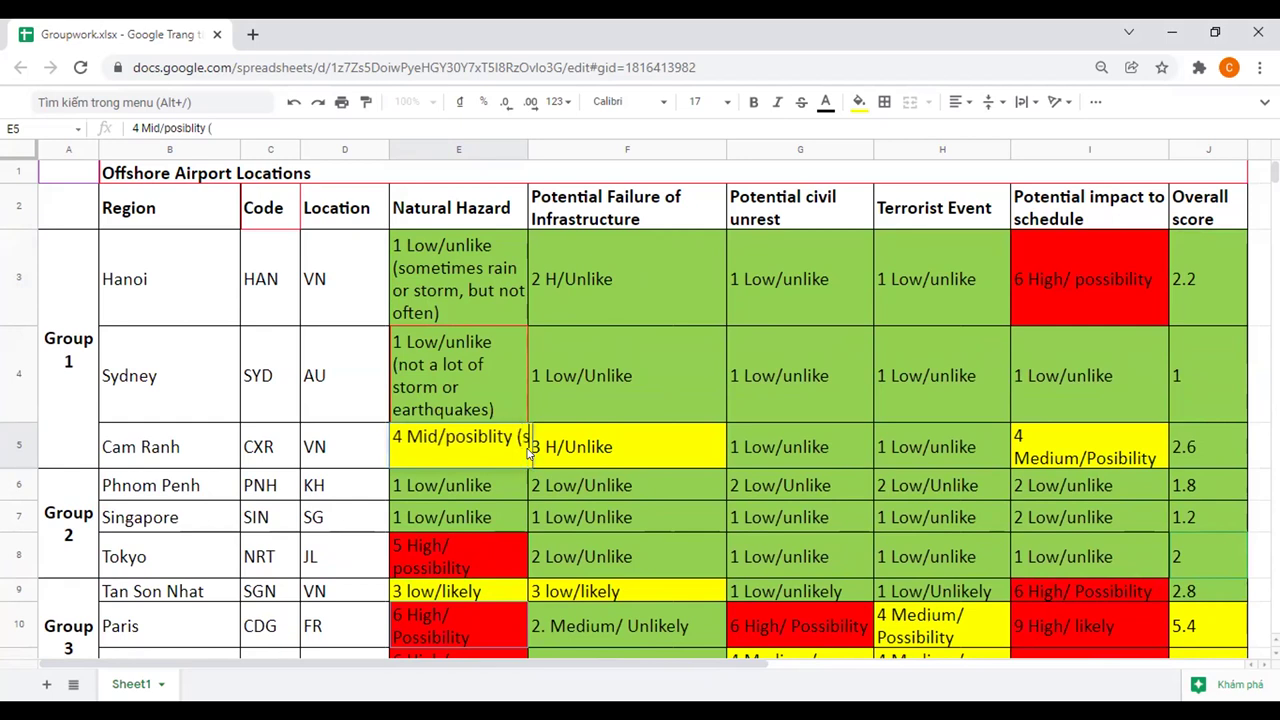
{"action": "type", "text": "torm, bu"}
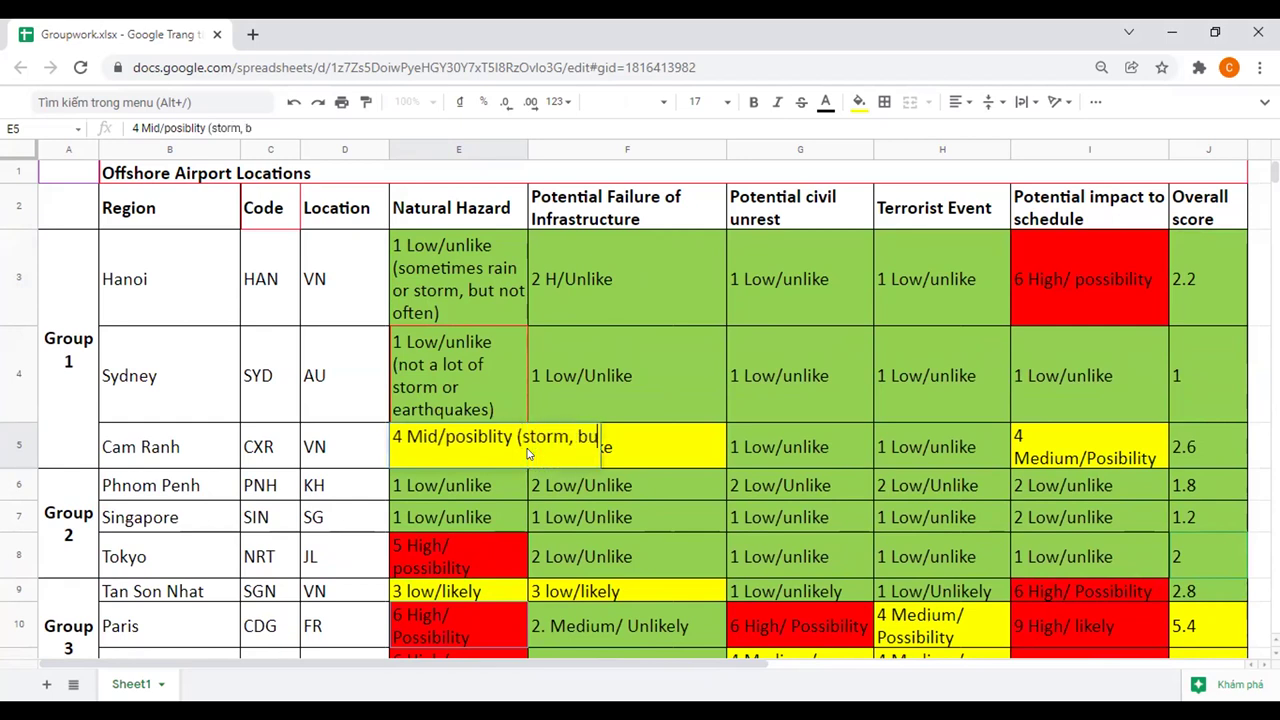
{"action": "type", "text": "t not regulary"}
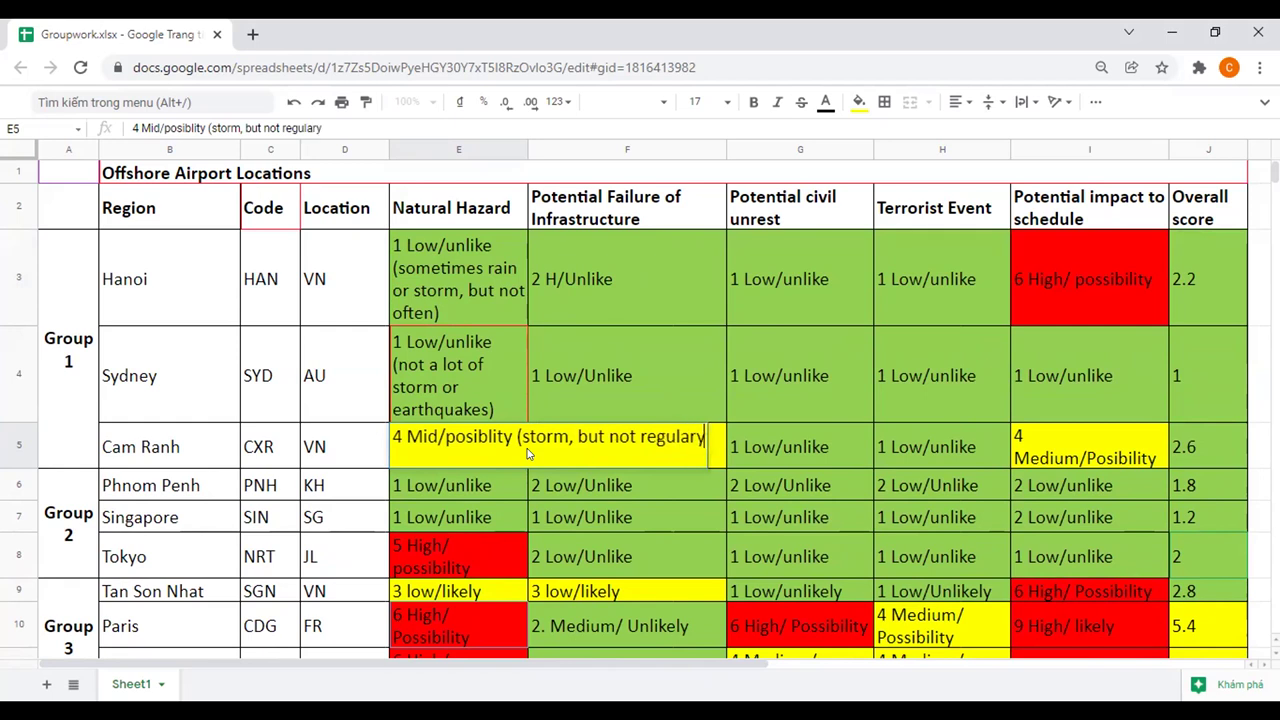
{"action": "key", "text": "BackSpace"}
{"action": "type", "text": "ly)"}
{"action": "key", "text": "Return"}
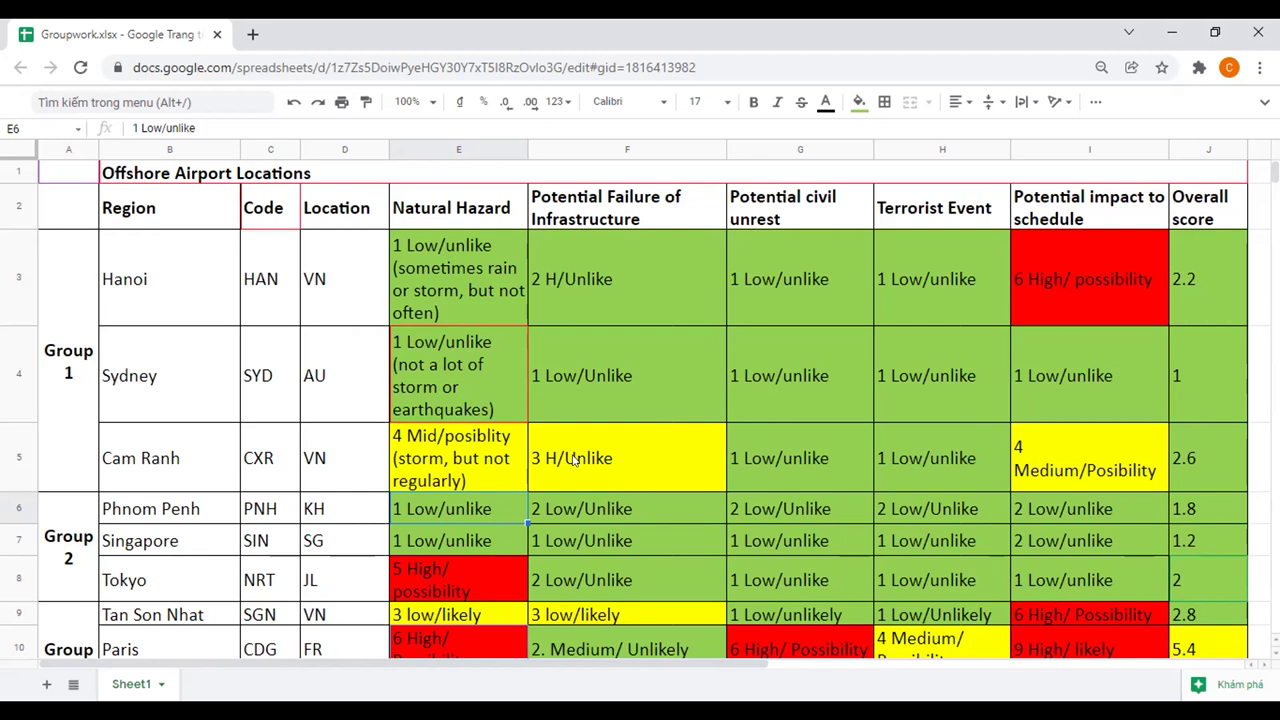
- Extend Cam Ranh's Natural Hazard note with ". Have to cancel storm -1 day" inside the closing parenthesis
{"action": "left_click", "coordinate": [462, 481]}
{"action": "key", "text": "Left"}
{"action": "type", "text": ". Have to coca"}
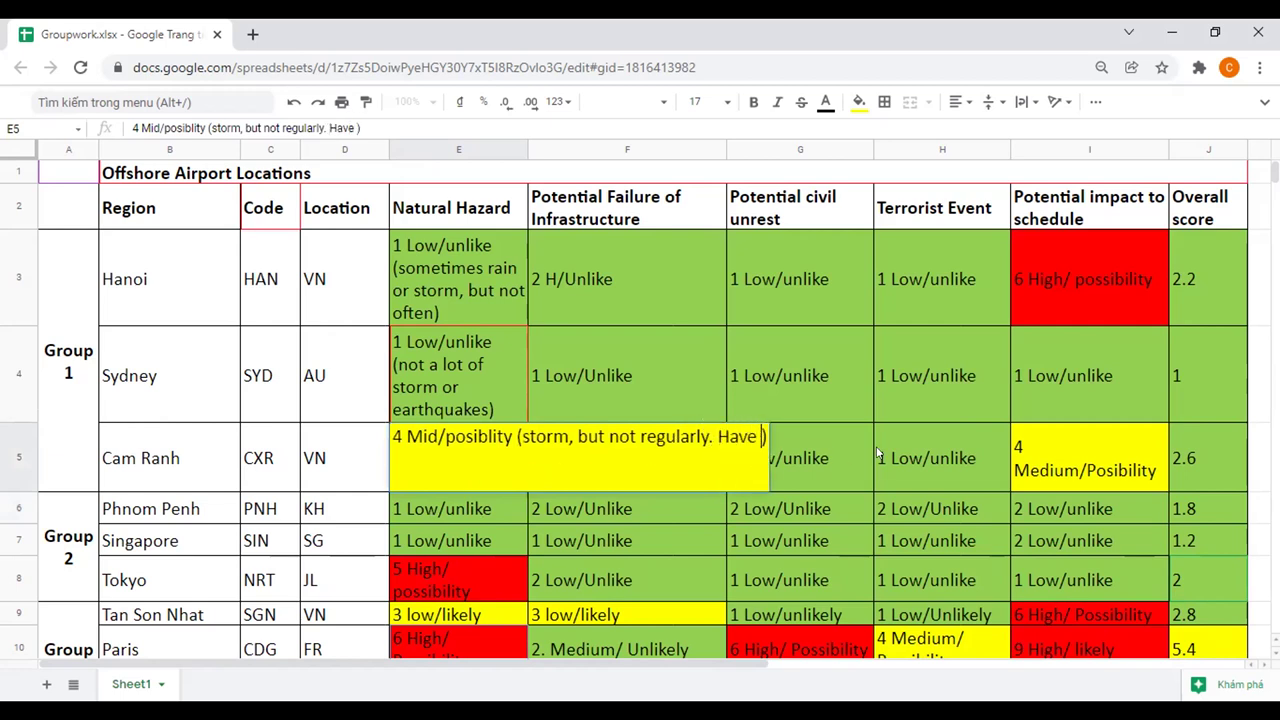
{"action": "key", "text": "BackSpace"}
{"action": "type", "text": "an"}
{"action": "key", "text": "BackSpace"}
{"action": "key", "text": "BackSpace"}
{"action": "key", "text": "BackSpace"}
{"action": "key", "text": "BackSpace"}
{"action": "type", "text": "ancel storm "}
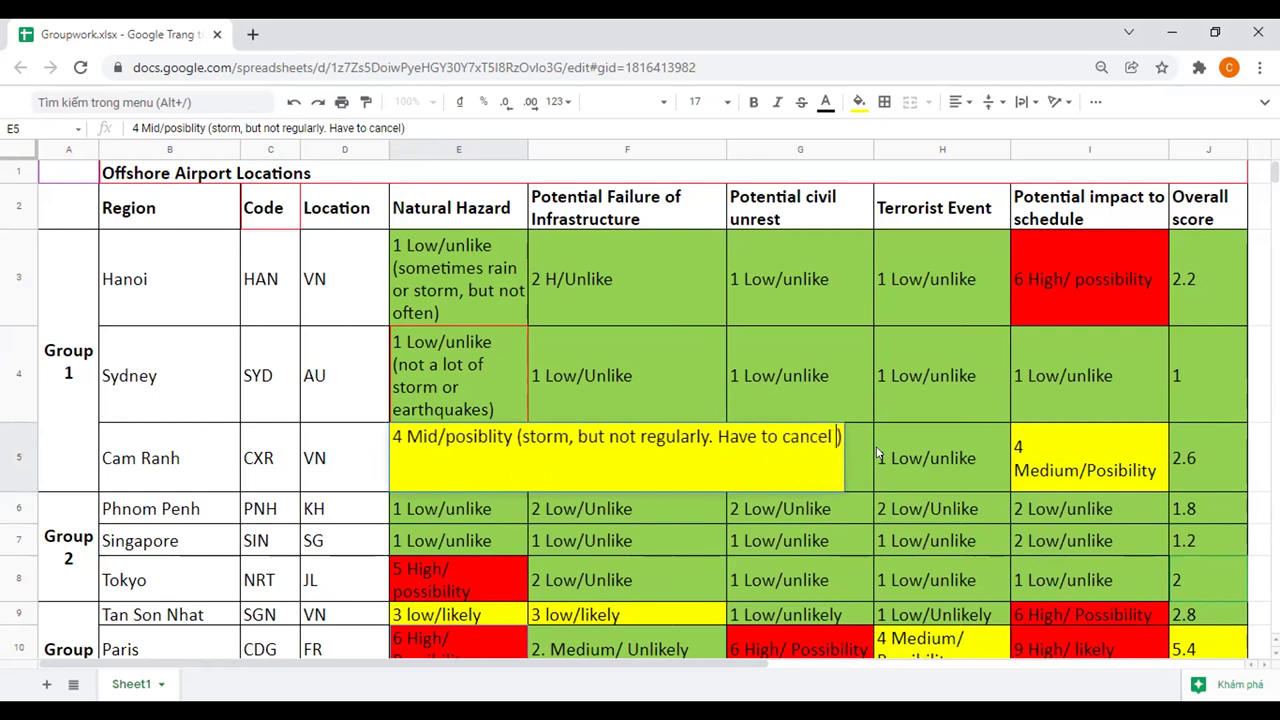
{"action": "type", "text": "-1 day"}
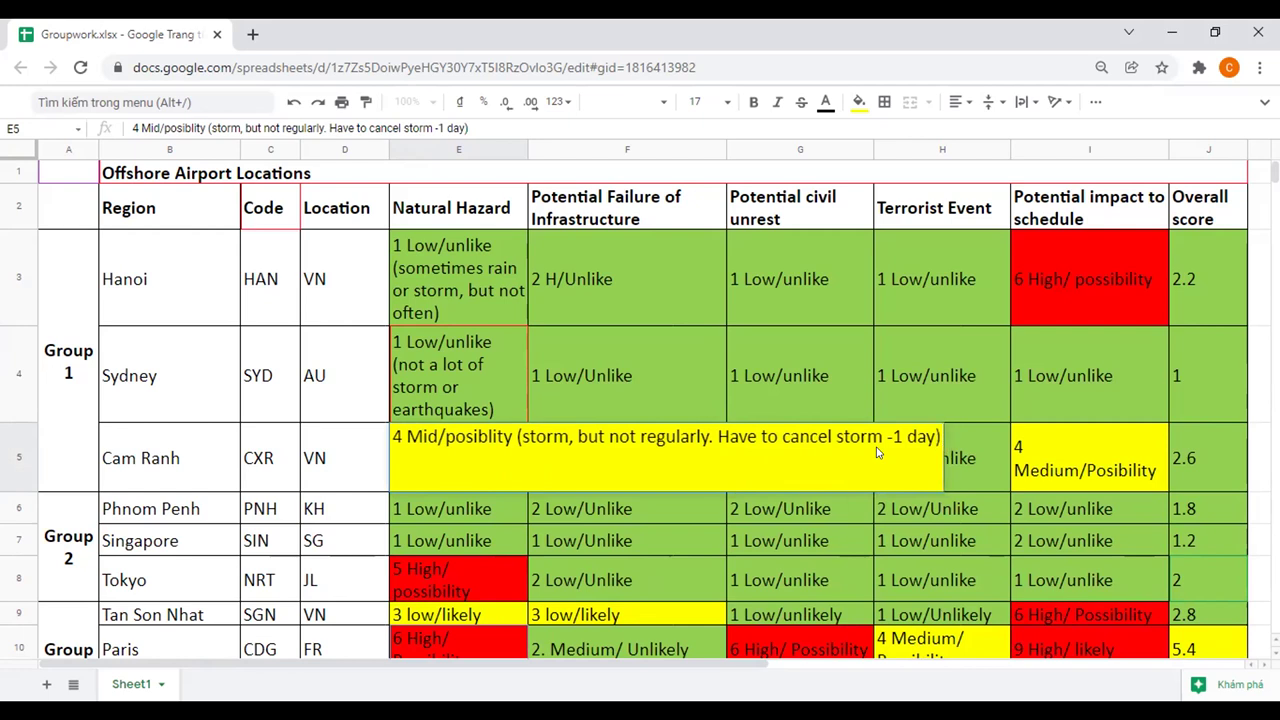
{"action": "key", "text": "Return"}
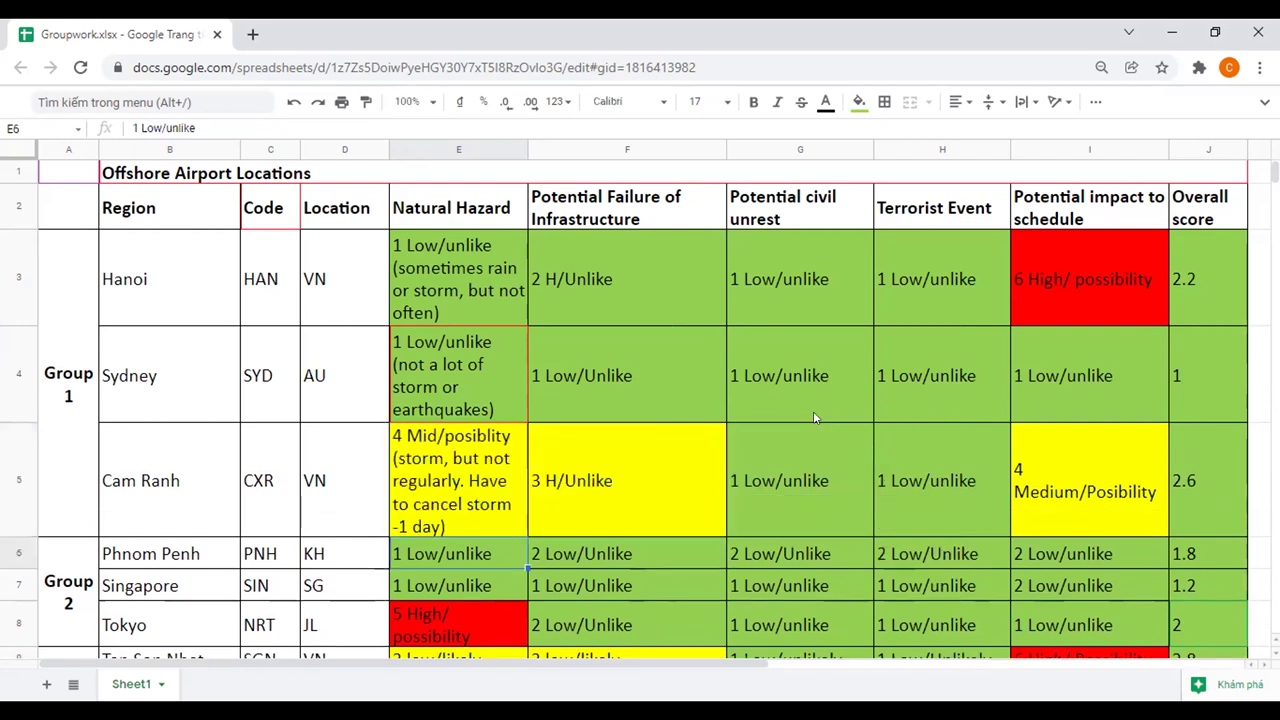
{"action": "key", "text": "Up"}
{"action": "key", "text": "Up"}
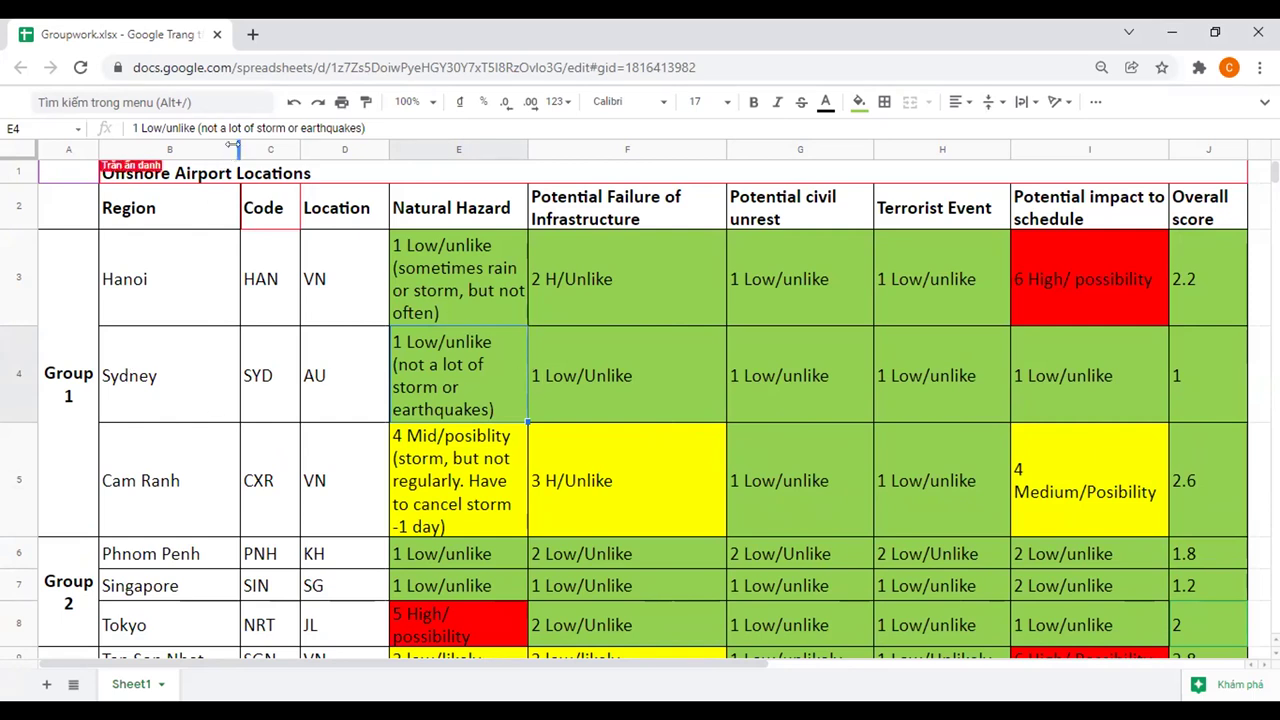
{"action": "left_click", "coordinate": [613, 371]}
{"action": "left_click", "coordinate": [500, 372]}
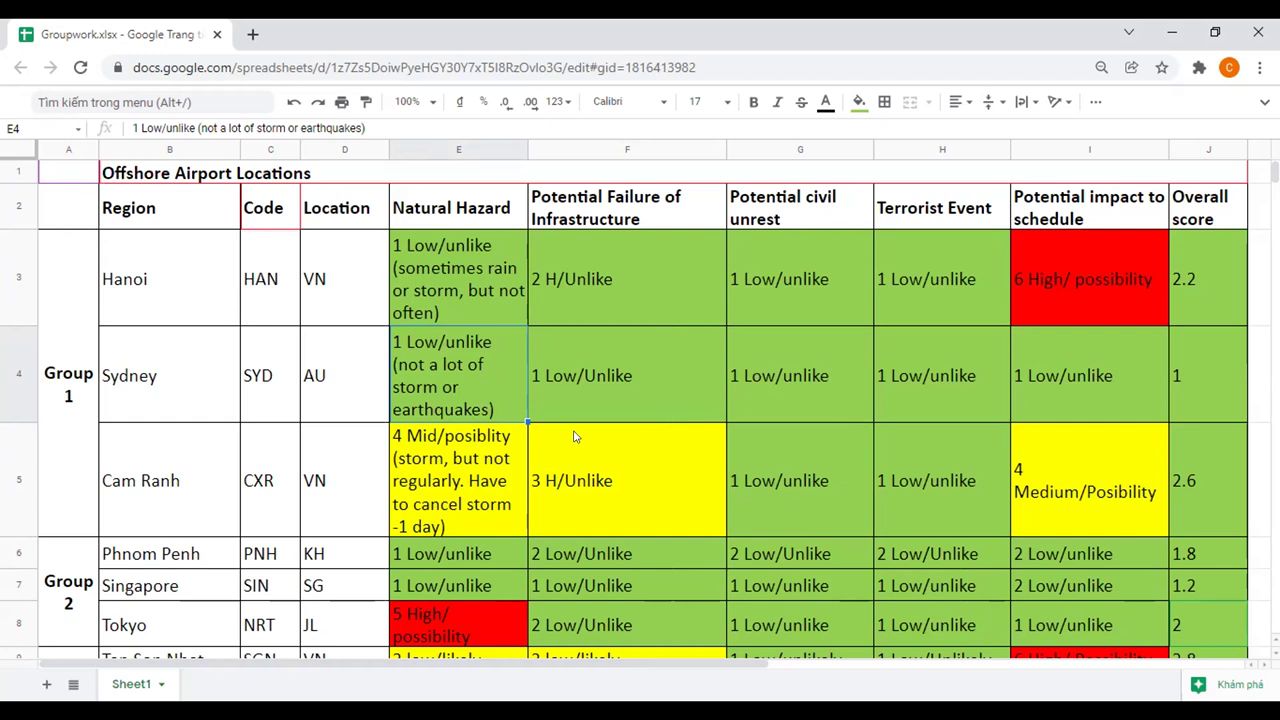
- Extend Sydney's Natural Hazard note with ". But there is forest fire, and becoming more frequent" inside the parenthesis and heighten its row to fit
{"action": "double_click", "coordinate": [501, 402]}
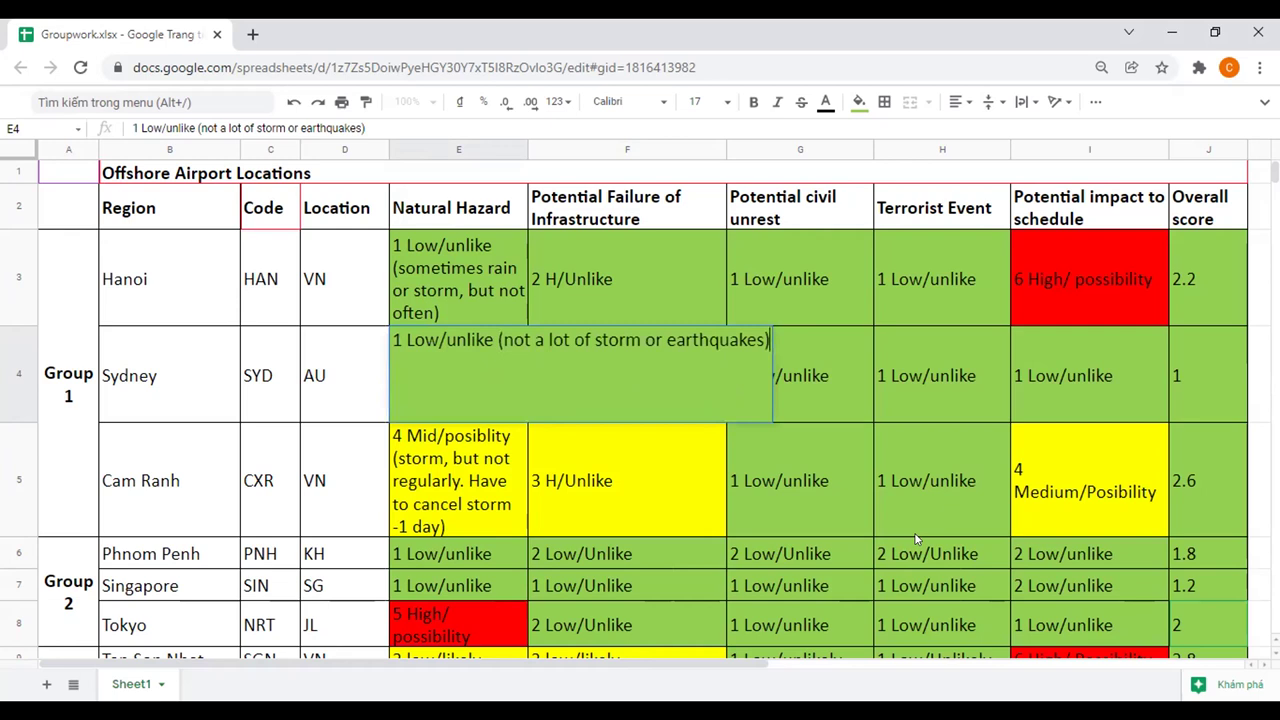
{"action": "key", "text": "BackSpace"}
{"action": "type", "text": ". G"}
{"action": "key", "text": "BackSpace"}
{"action": "type", "text": "but"}
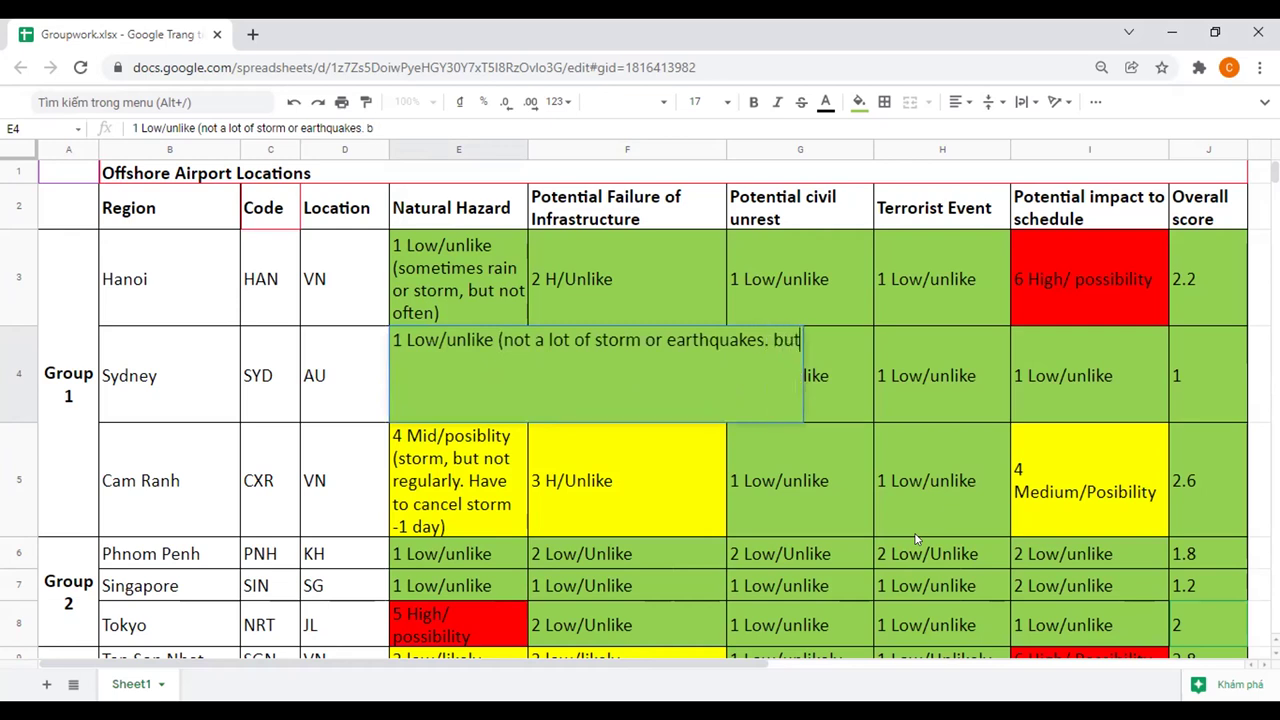
{"action": "key", "text": "BackSpace"}
{"action": "key", "text": "BackSpace"}
{"action": "key", "text": "BackSpace"}
{"action": "type", "text": "But there is"}
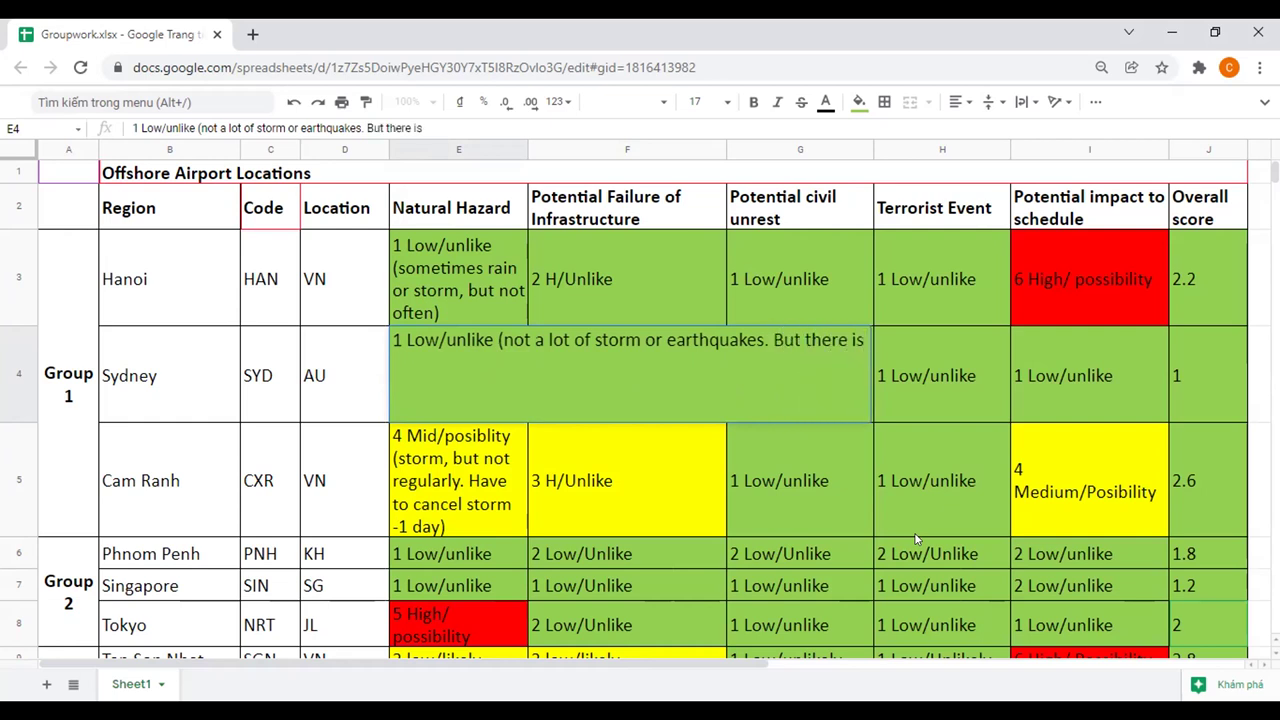
{"action": "type", "text": " forest fire, and "}
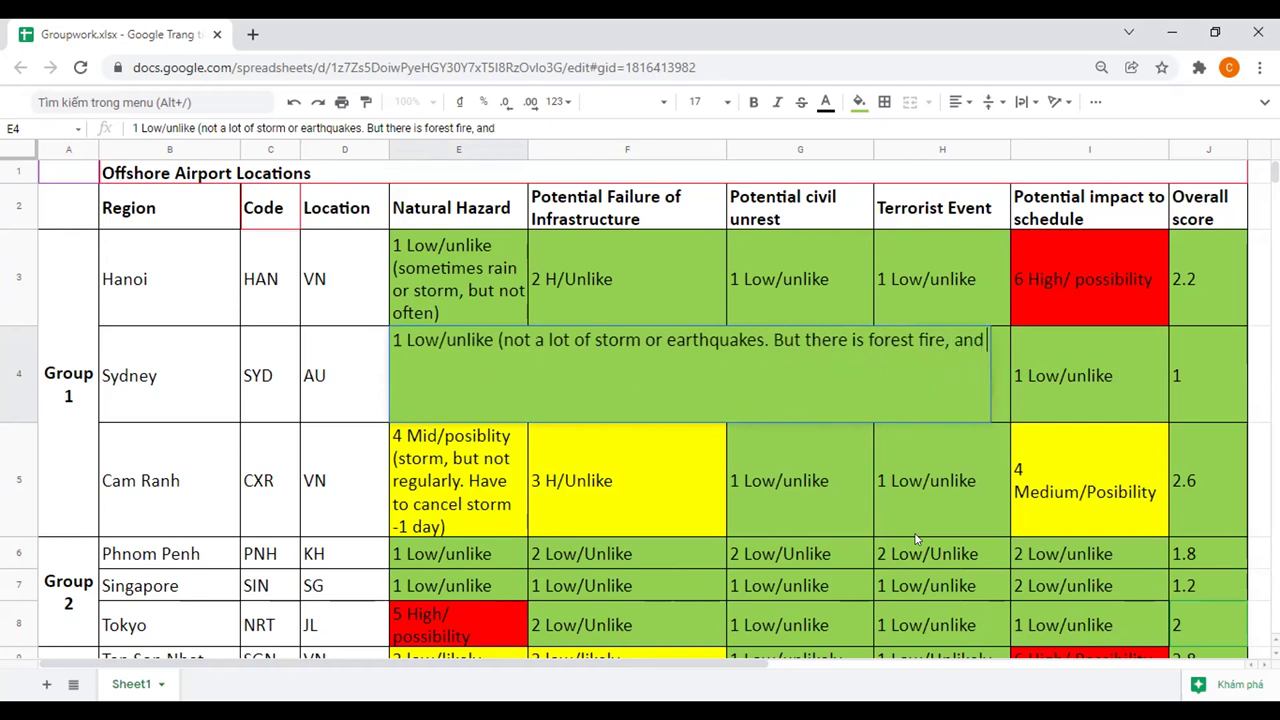
{"action": "type", "text": "becoming more ferr"}
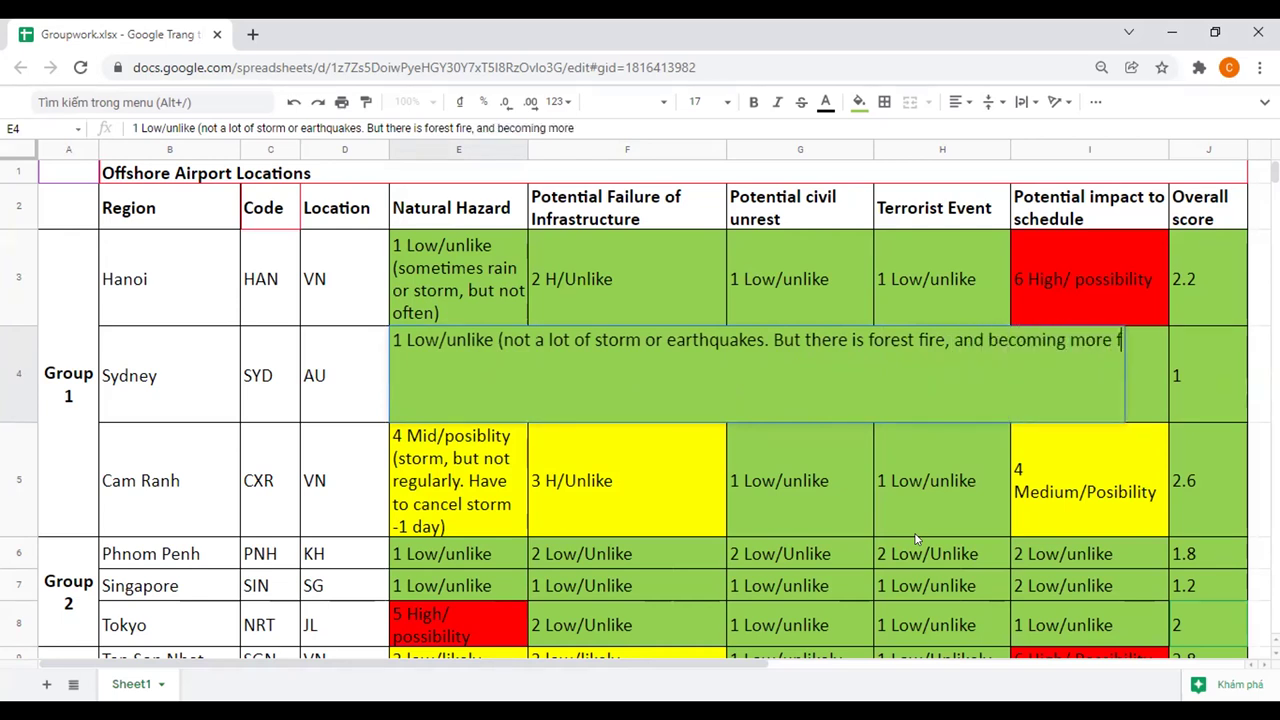
{"action": "key", "text": "BackSpace"}
{"action": "key", "text": "BackSpace"}
{"action": "key", "text": "BackSpace"}
{"action": "type", "text": "re"}
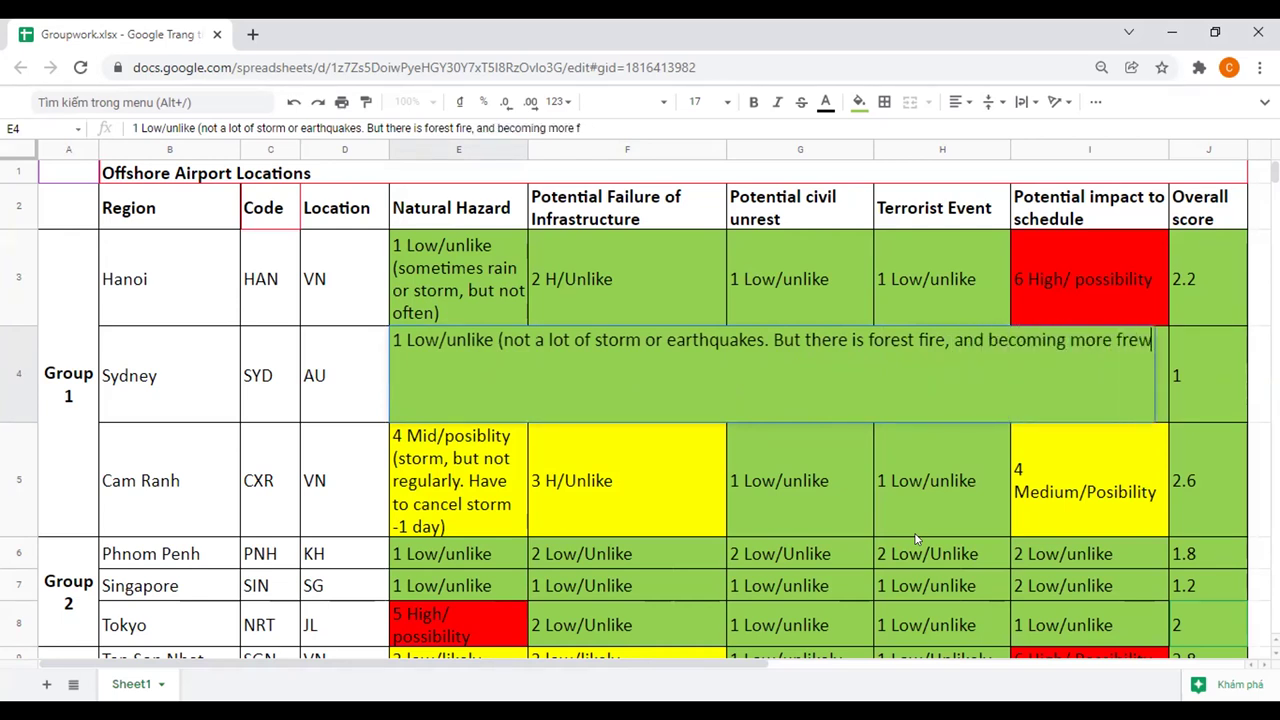
{"action": "type", "text": "quent)"}
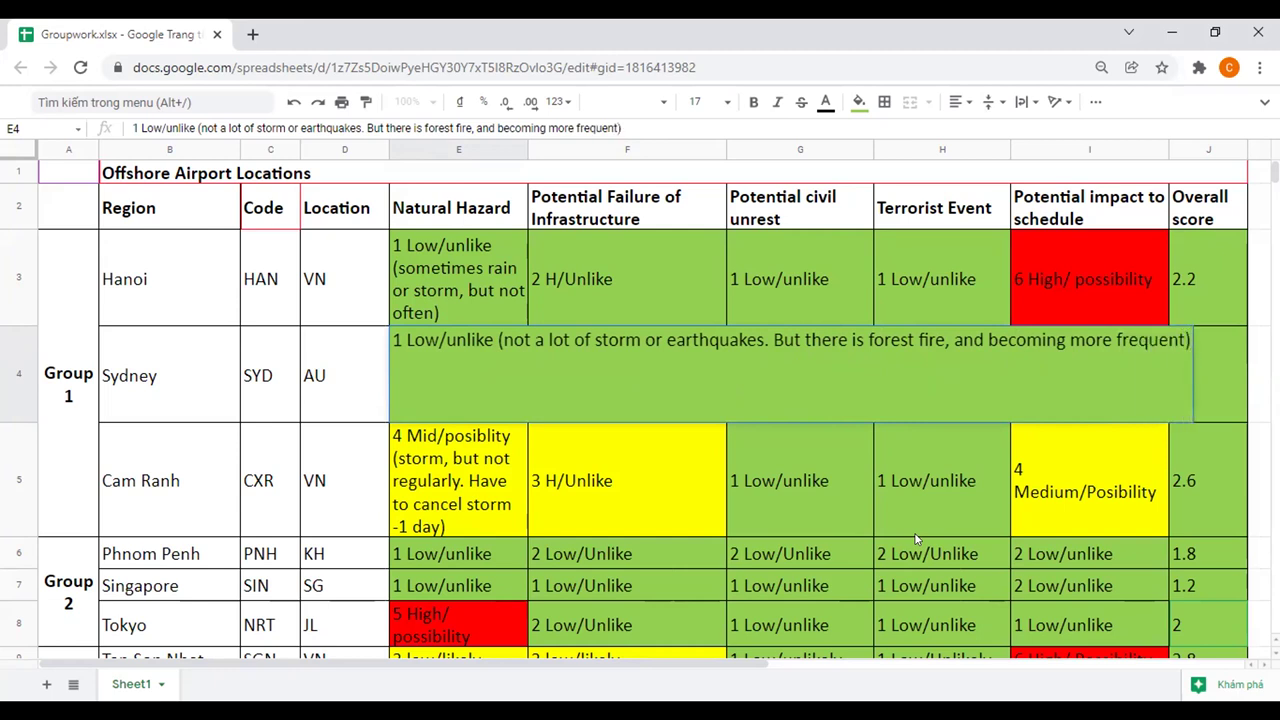
{"action": "key", "text": "Return"}
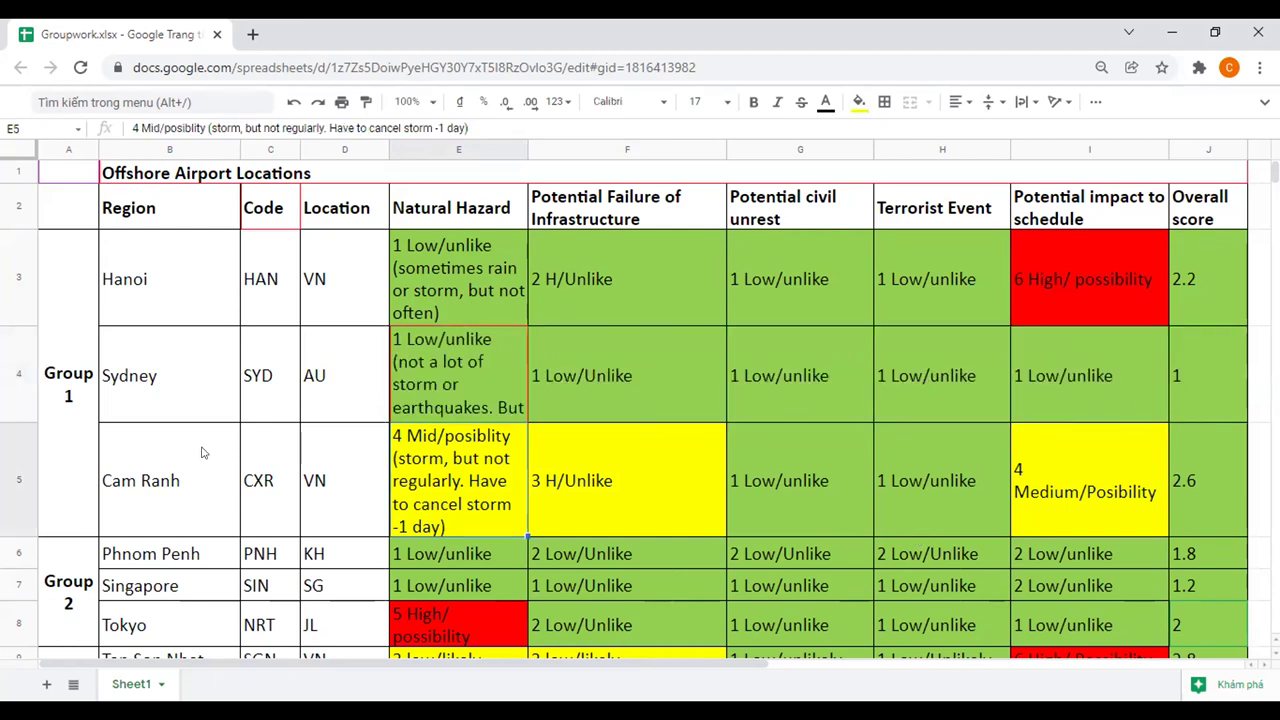
{"action": "double_click", "coordinate": [24, 418]}
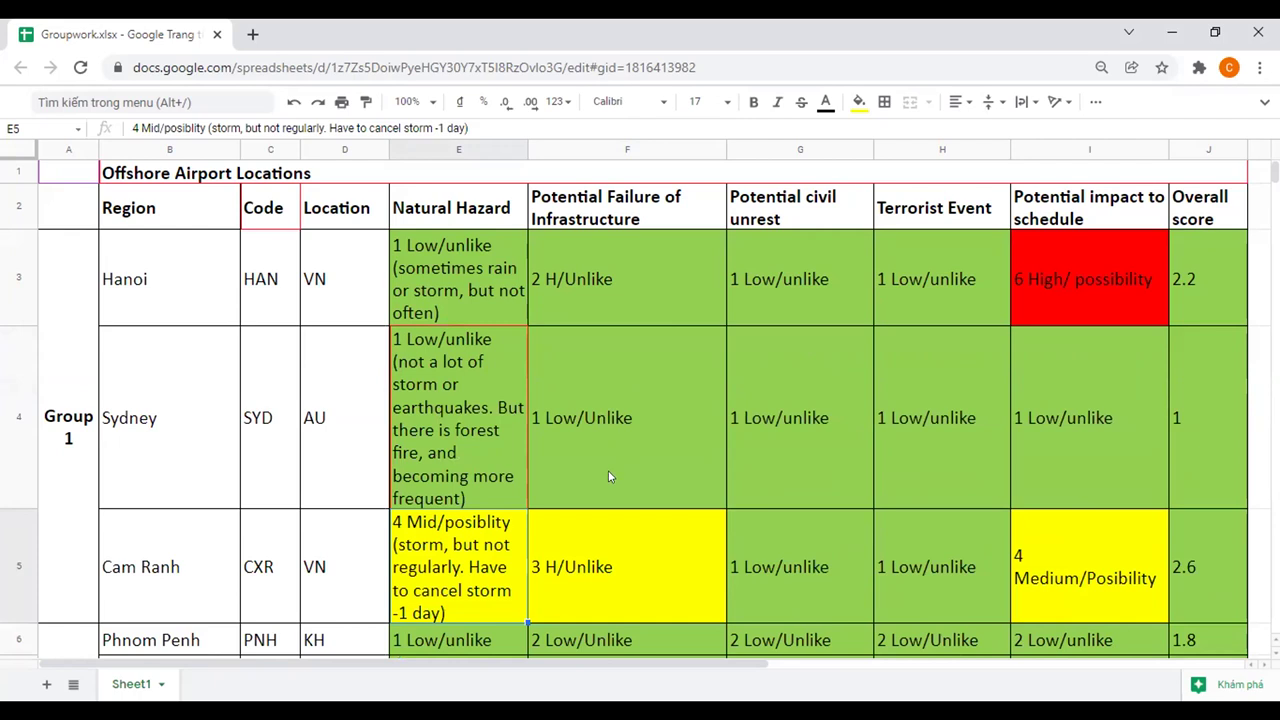
- Narrow the Region column slightly and widen the Natural Hazard column so its notes wrap over fewer lines
{"action": "left_click", "coordinate": [621, 522]}
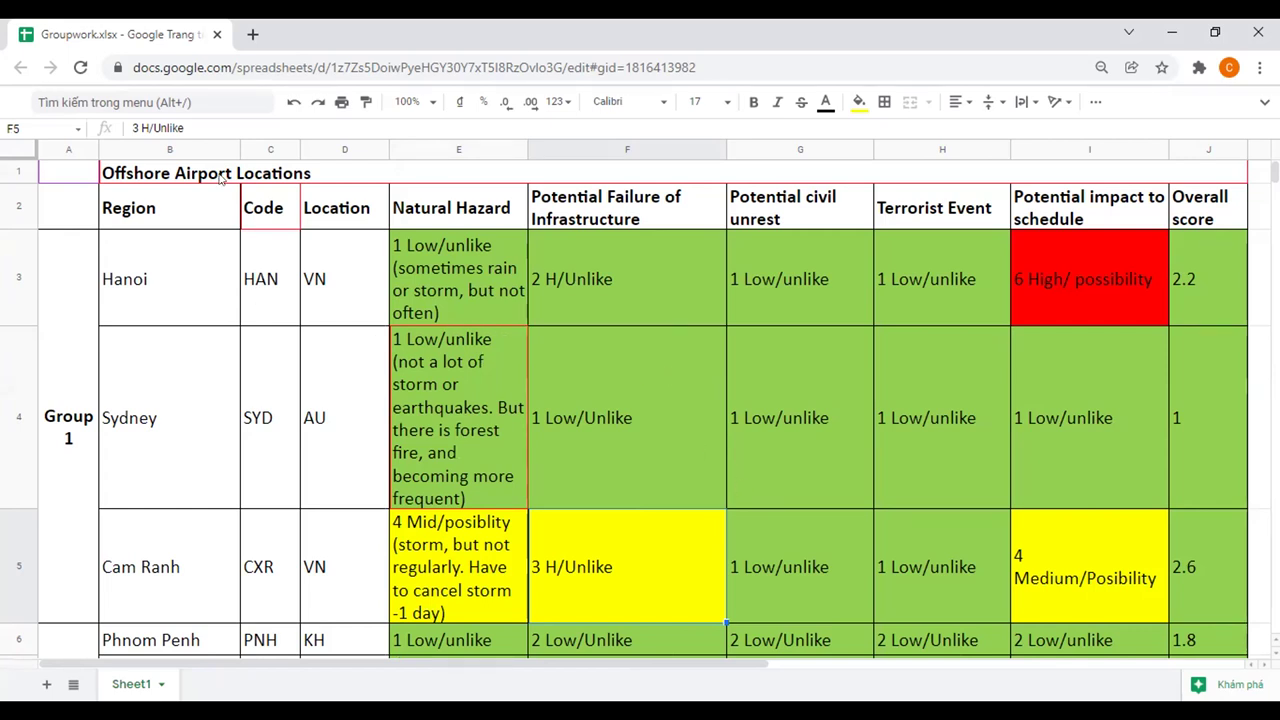
{"action": "left_click_drag", "start_coordinate": [238, 150], "coordinate": [219, 150]}
{"action": "left_click_drag", "start_coordinate": [507, 149], "coordinate": [535, 149]}
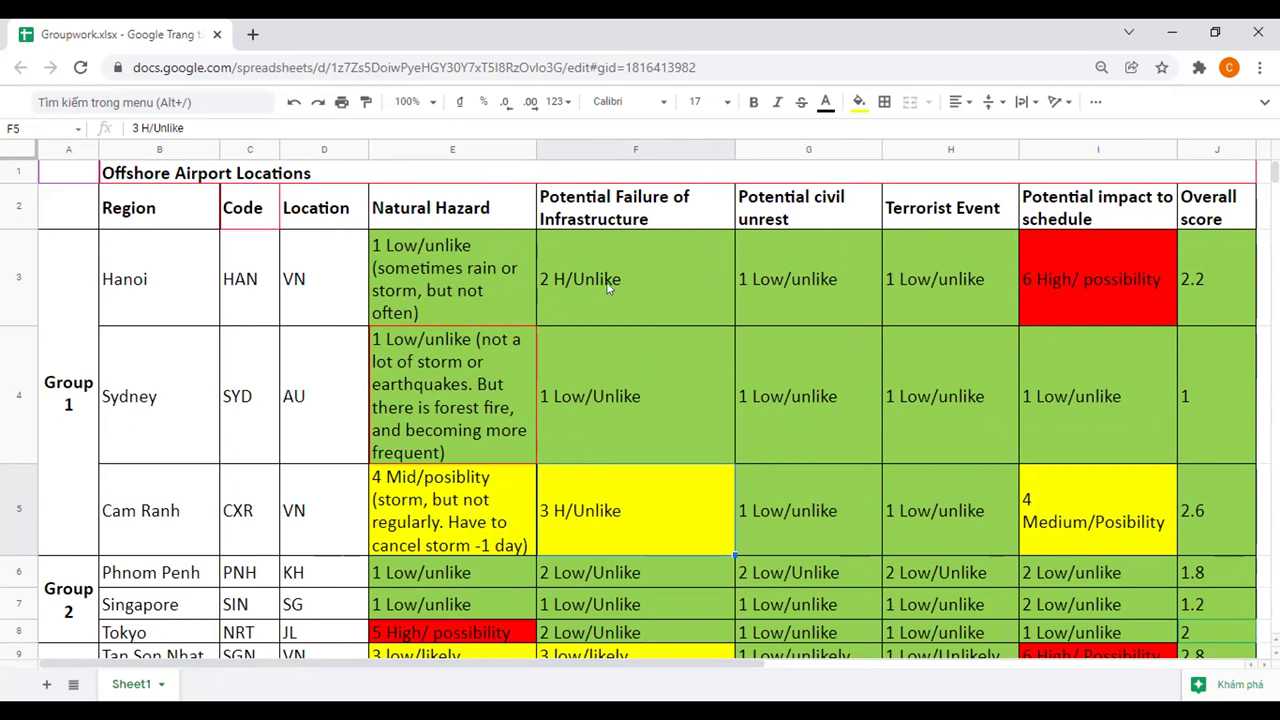
- Append "(electric power cut)" to Hanoi's Potential Failure of Infrastructure rating
{"action": "left_click", "coordinate": [588, 210]}
{"action": "left_click", "coordinate": [630, 262]}
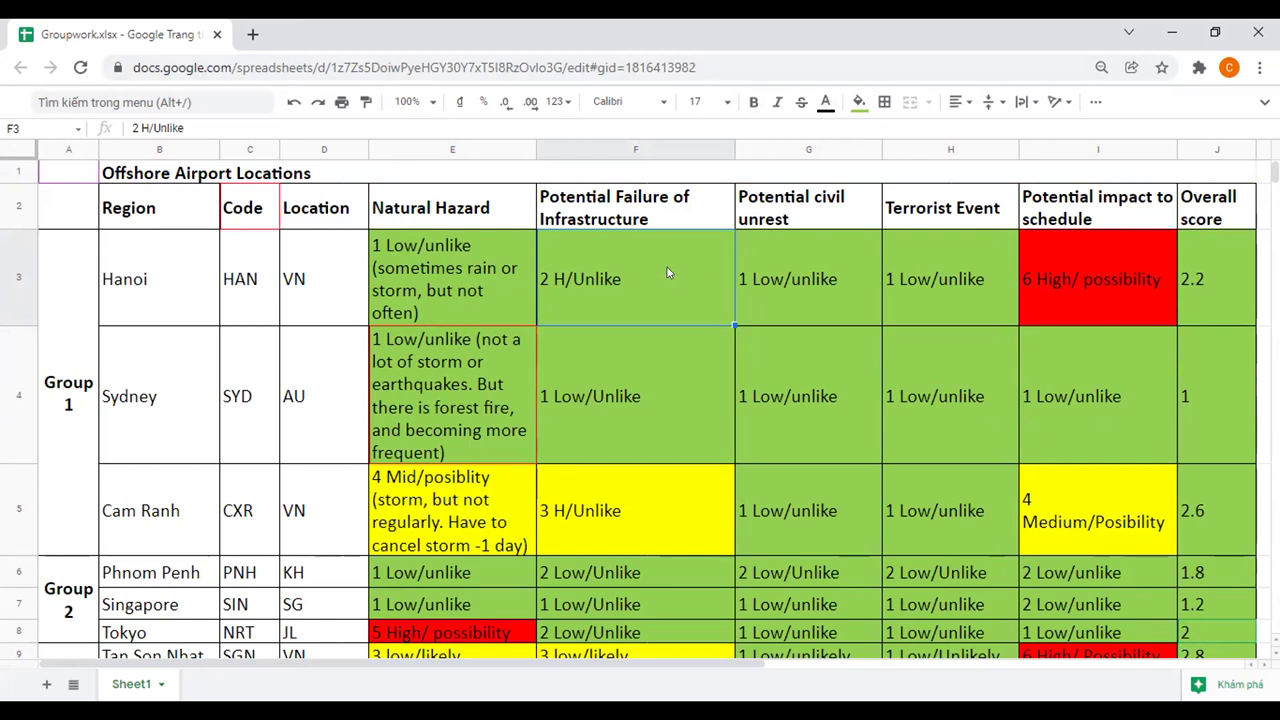
{"action": "double_click", "coordinate": [665, 276]}
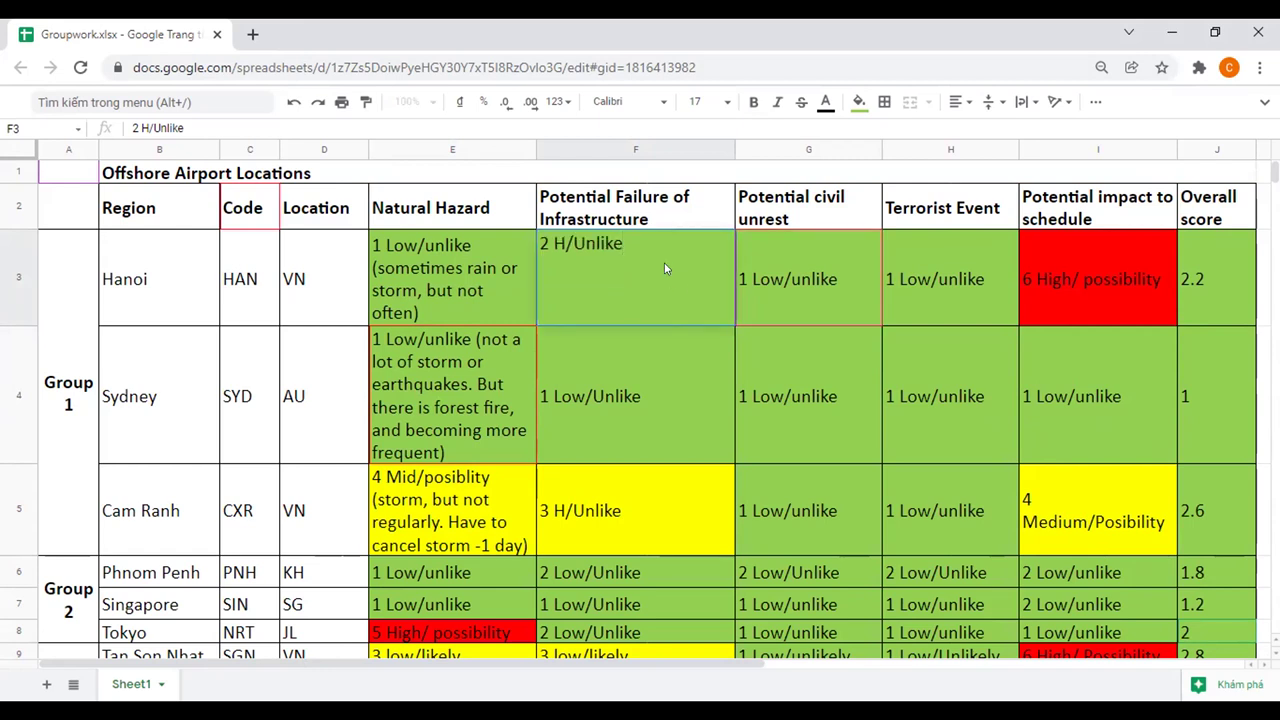
{"action": "type", "text": "(electric power cut)"}
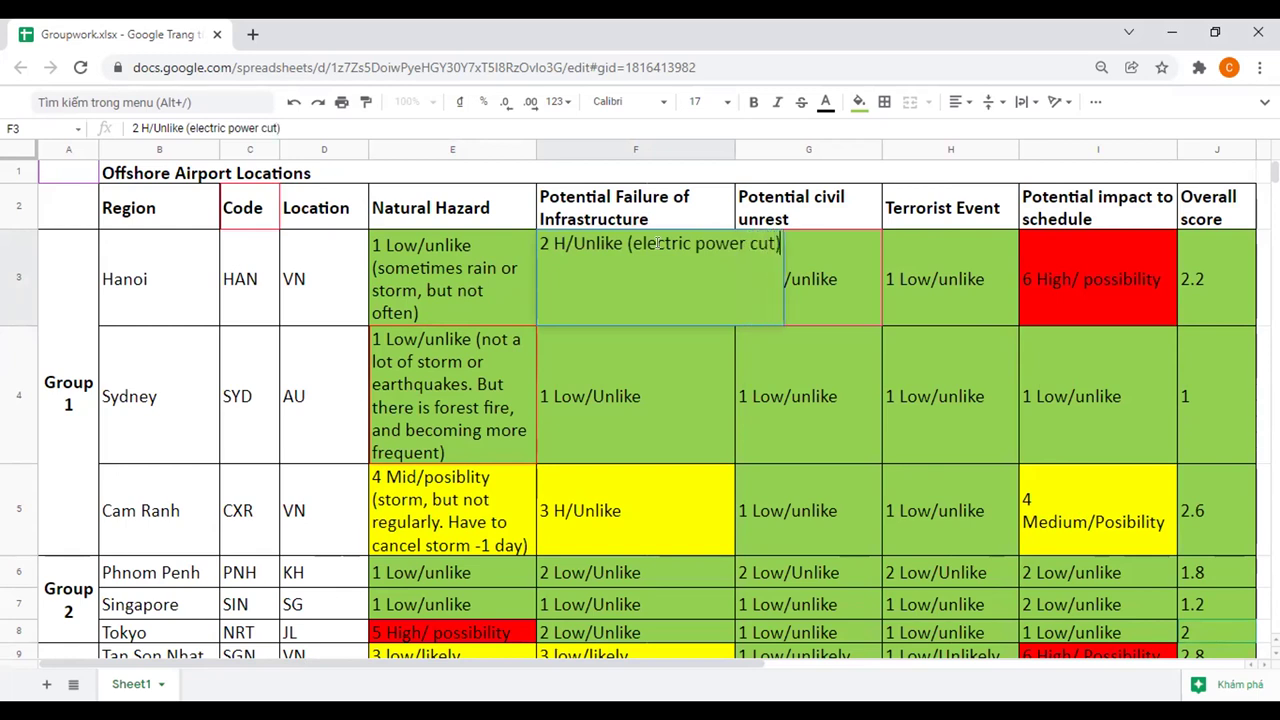
{"action": "key", "text": "Return"}
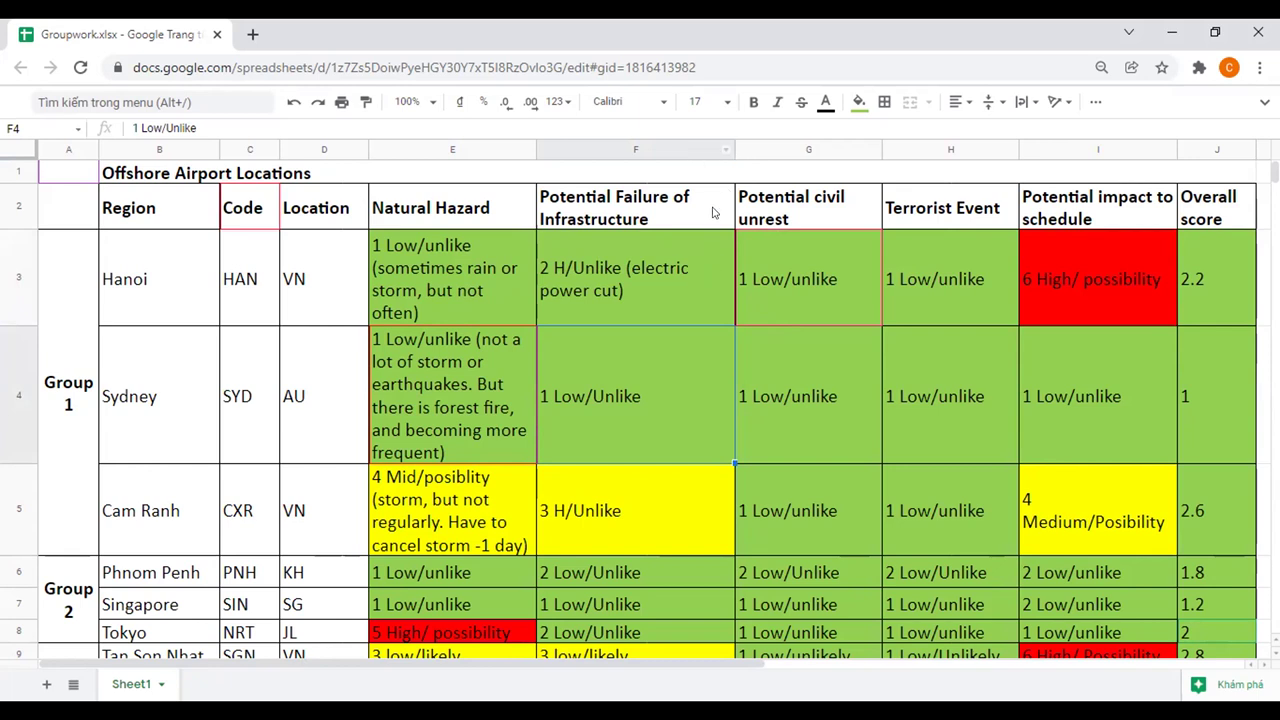
- Append "(better infrastructure than Vietnam)" to Sydney's Potential Failure of Infrastructure rating
{"action": "double_click", "coordinate": [689, 388]}
{"action": "type", "text": "(better ing"}
{"action": "key", "text": "BackSpace"}
{"action": "type", "text": "frastructure than vietnam)"}
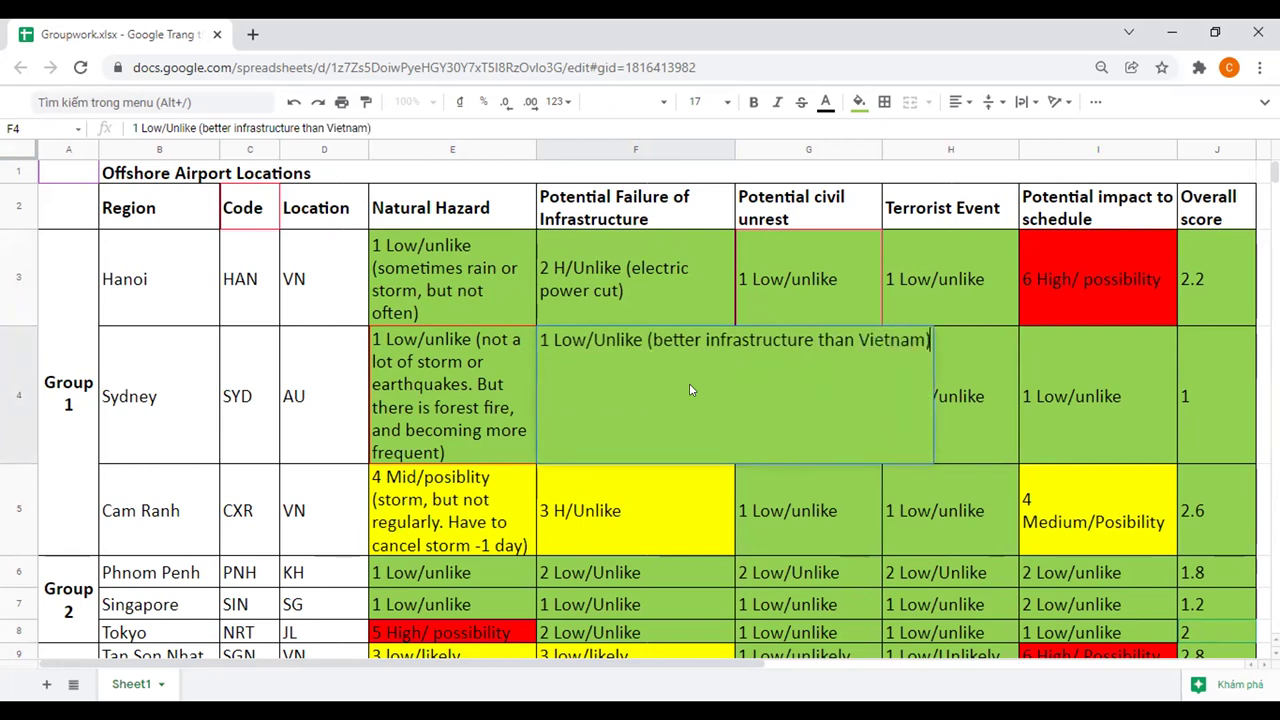
{"action": "key", "text": "Return"}
- Append "(in the province)" to Cam Ranh's Potential Failure of Infrastructure rating
{"action": "double_click", "coordinate": [650, 524]}
{"action": "type", "text": "(in the province)"}
{"action": "key", "text": "Return"}
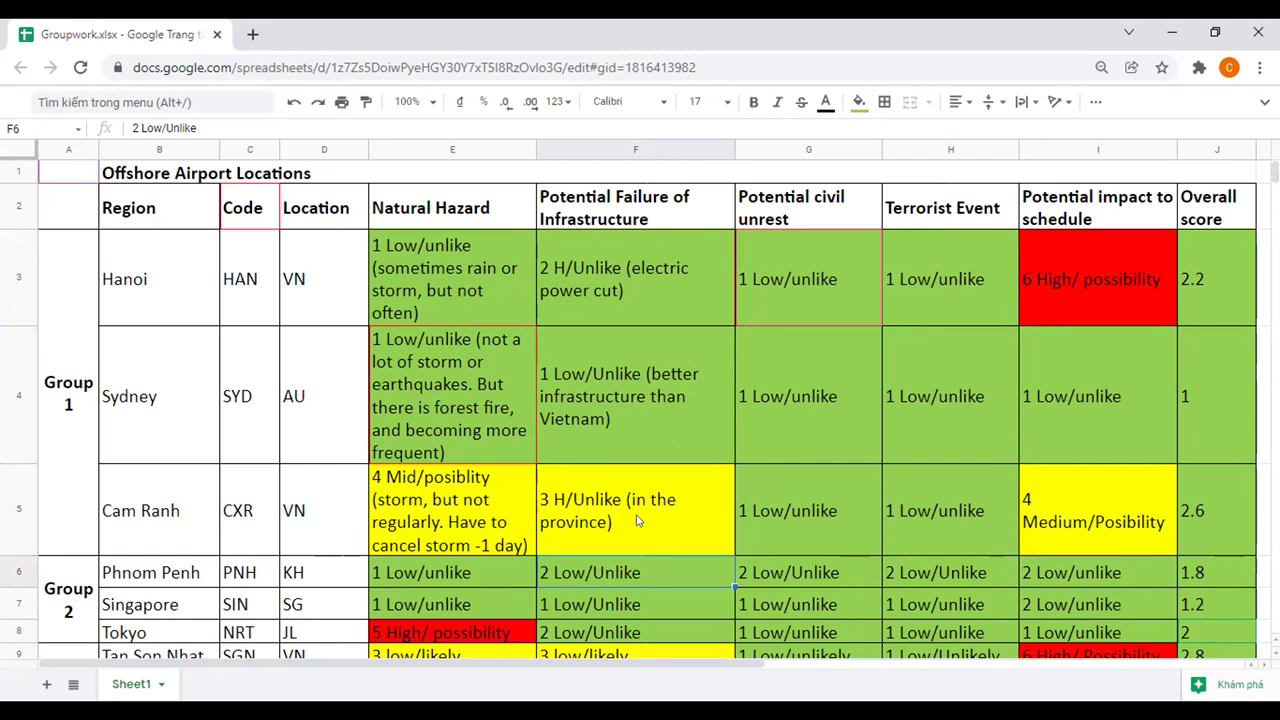
{"action": "double_click", "coordinate": [563, 505]}
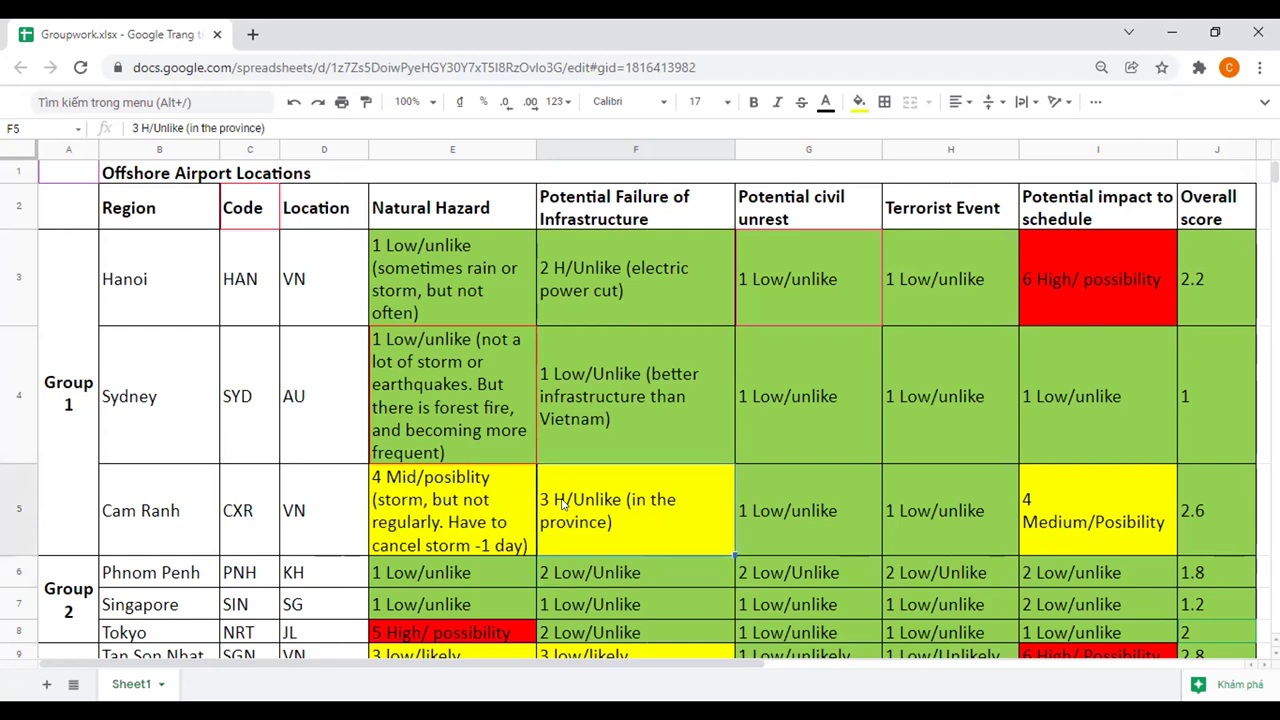
{"action": "key", "text": "Escape"}
{"action": "left_click", "coordinate": [859, 282]}
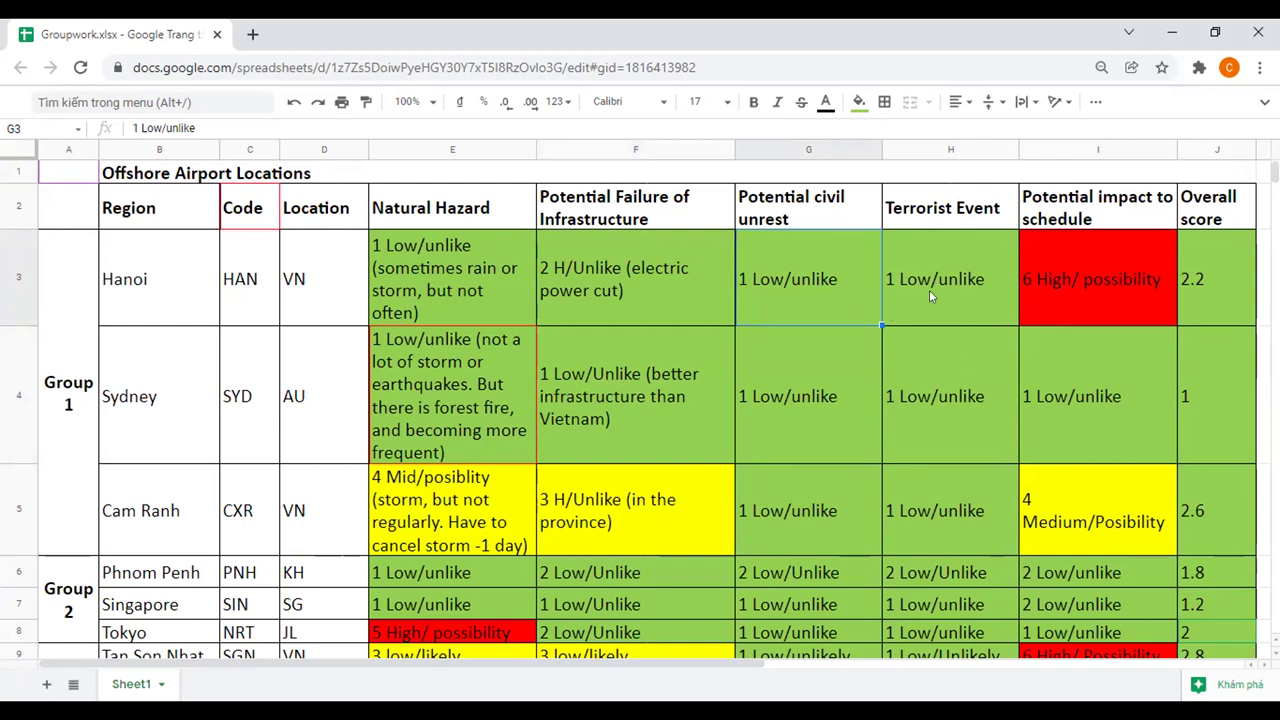
{"action": "left_click", "coordinate": [968, 312]}
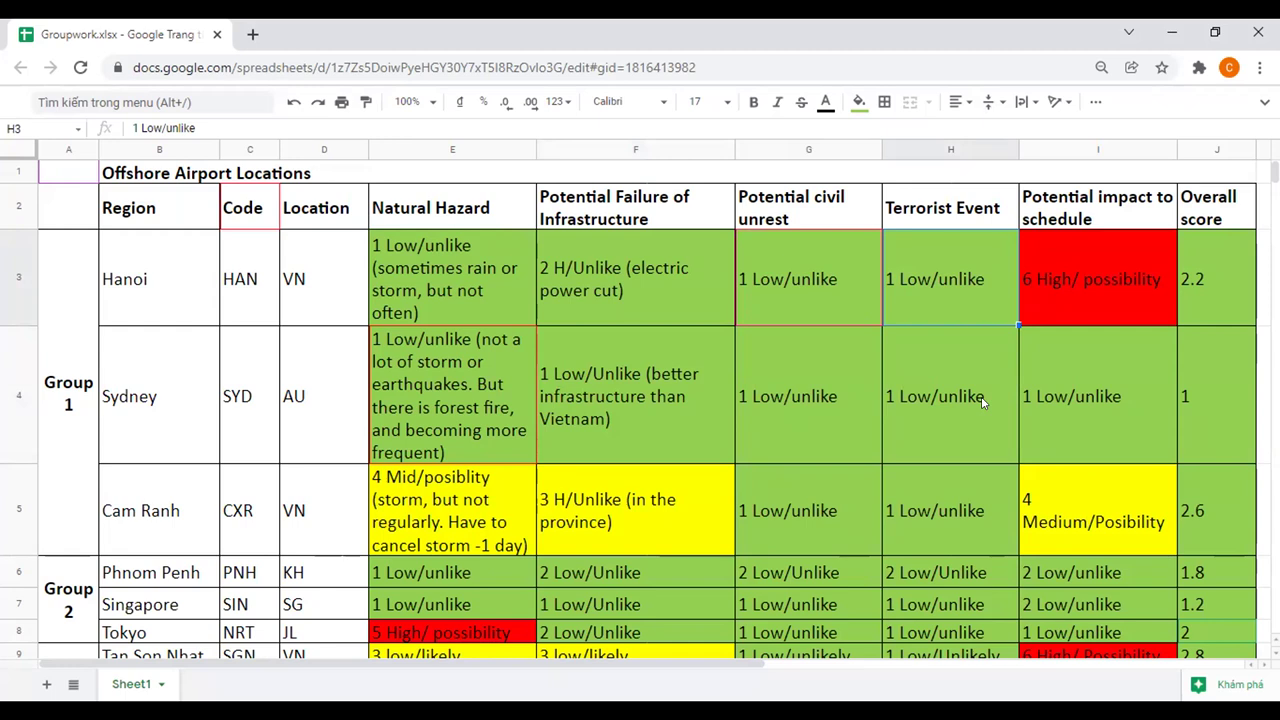
- Append "(fix the runway)" to Hanoi's Potential impact to schedule rating
{"action": "double_click", "coordinate": [1158, 288]}
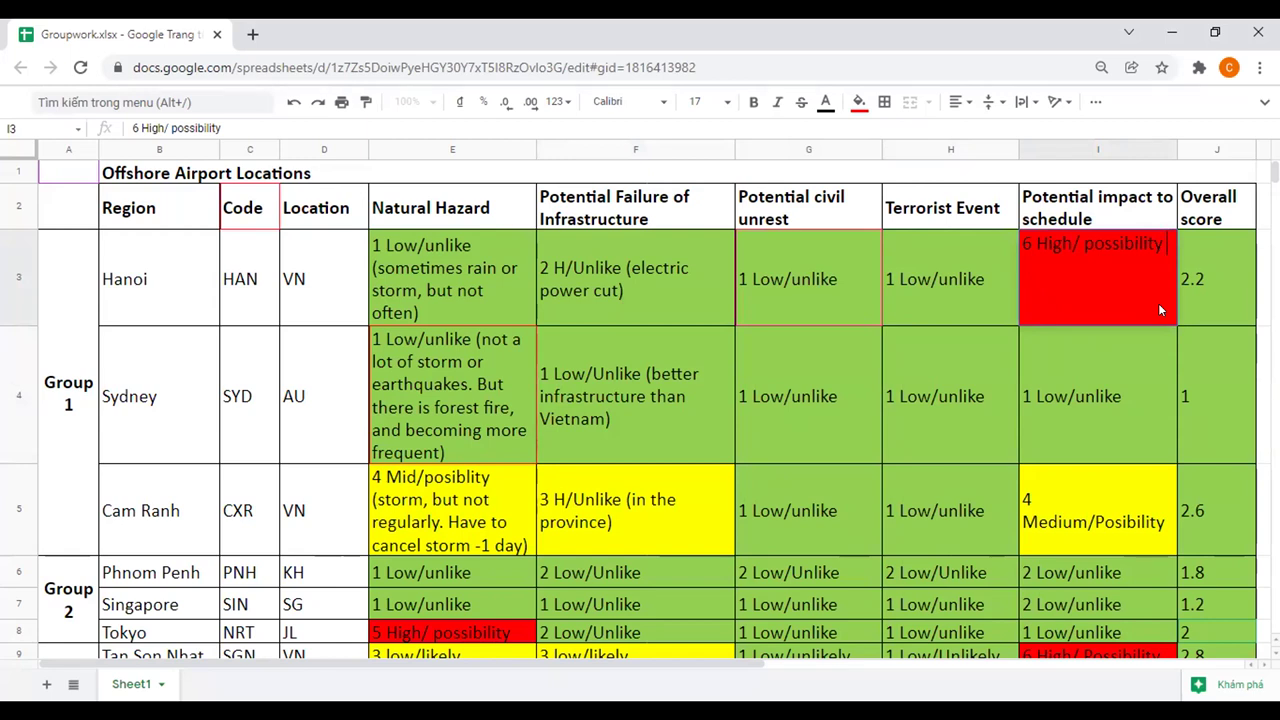
{"action": "type", "text": "(fix the"}
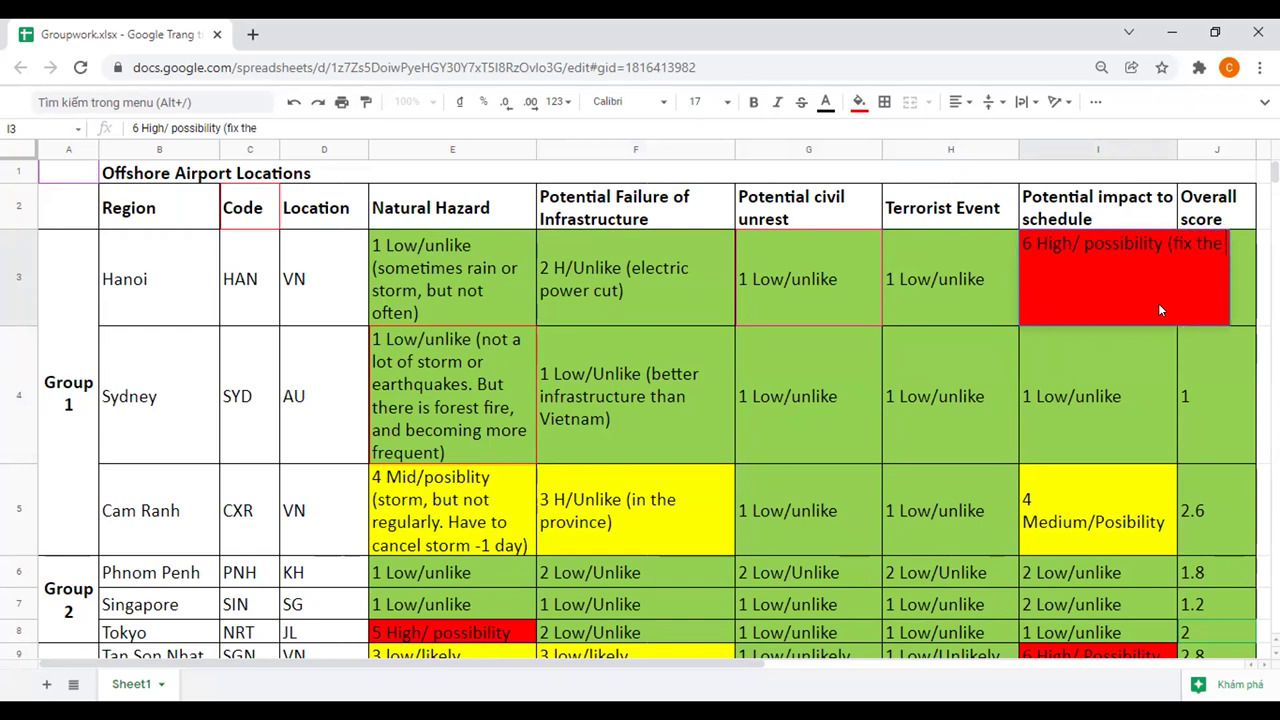
{"action": "type", "text": " runway"}
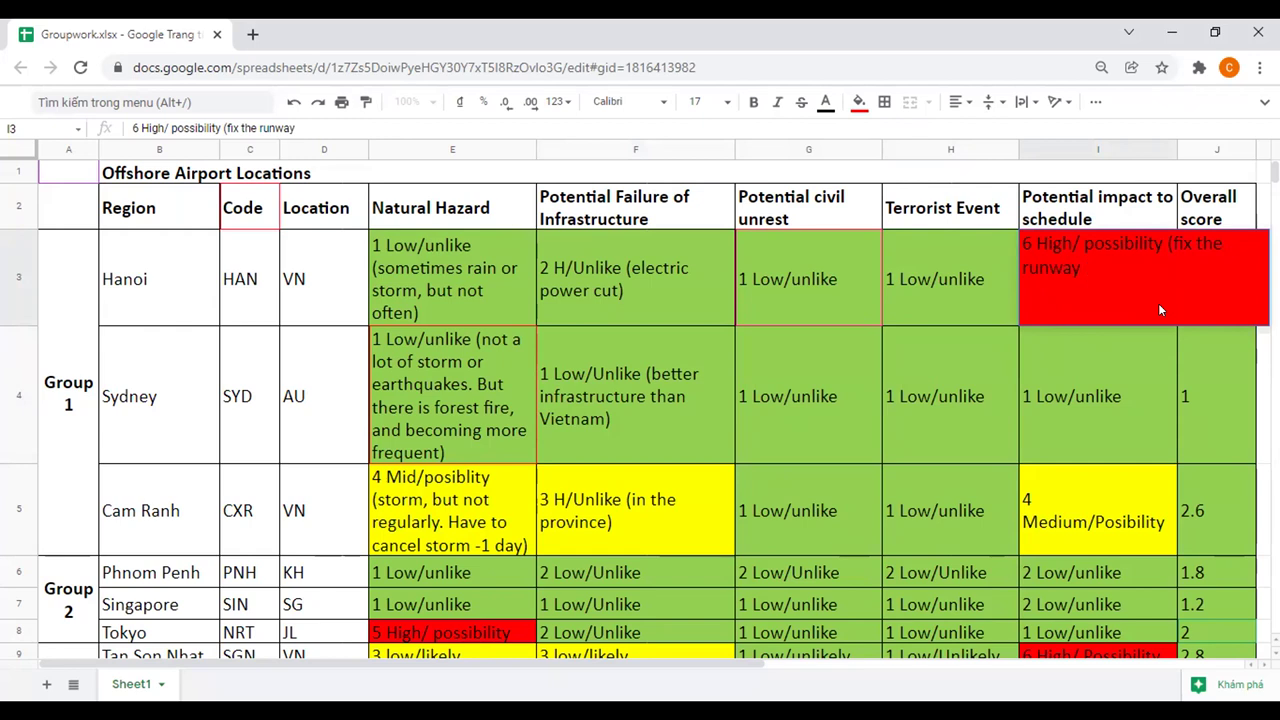
{"action": "key", "text": "BackSpace"}
{"action": "type", "text": ")"}
{"action": "key", "text": "Return"}
{"action": "double_click", "coordinate": [1117, 250]}
{"action": "key", "text": "BackSpace"}
{"action": "type", "text": ", same as"}
{"action": "key", "text": "BackSpace"}
{"action": "key", "text": "BackSpace"}
{"action": "key", "text": "BackSpace"}
{"action": "key", "text": "BackSpace"}
{"action": "key", "text": "BackSpace"}
{"action": "key", "text": "BackSpace"}
{"action": "key", "text": "BackSpace"}
{"action": "key", "text": "BackSpace"}
{"action": "key", "text": "BackSpace"}
{"action": "type", "text": ")"}
- Append "(similar situation with HN)" to Cam Ranh's Potential impact to schedule rating
{"action": "left_click", "coordinate": [1145, 528]}
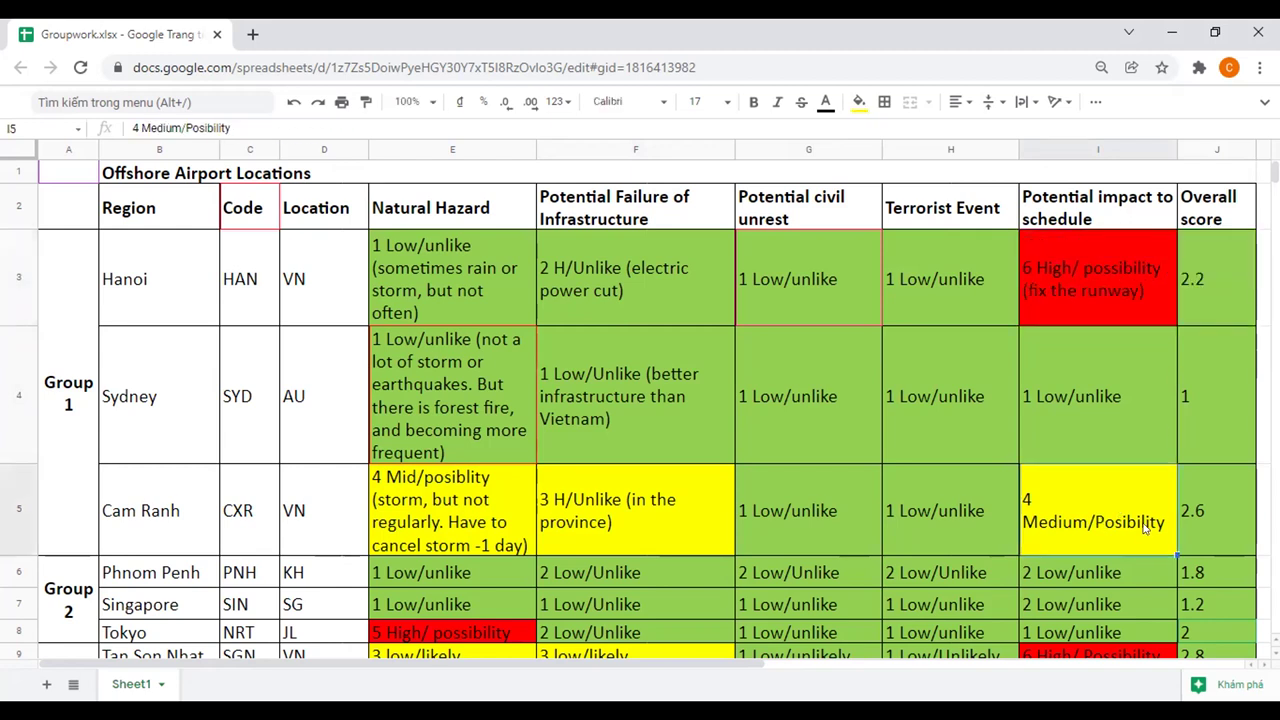
{"action": "double_click", "coordinate": [1160, 528]}
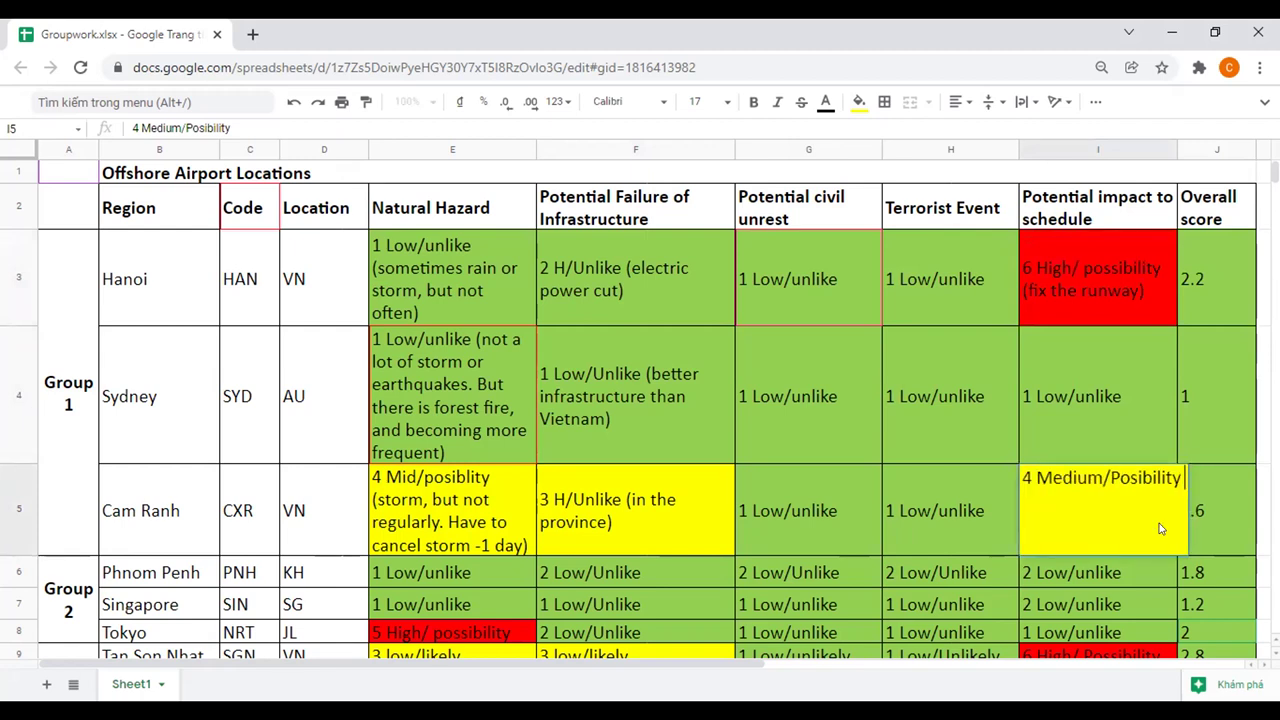
{"action": "type", "text": "("}
{"action": "type", "text": "airpl"}
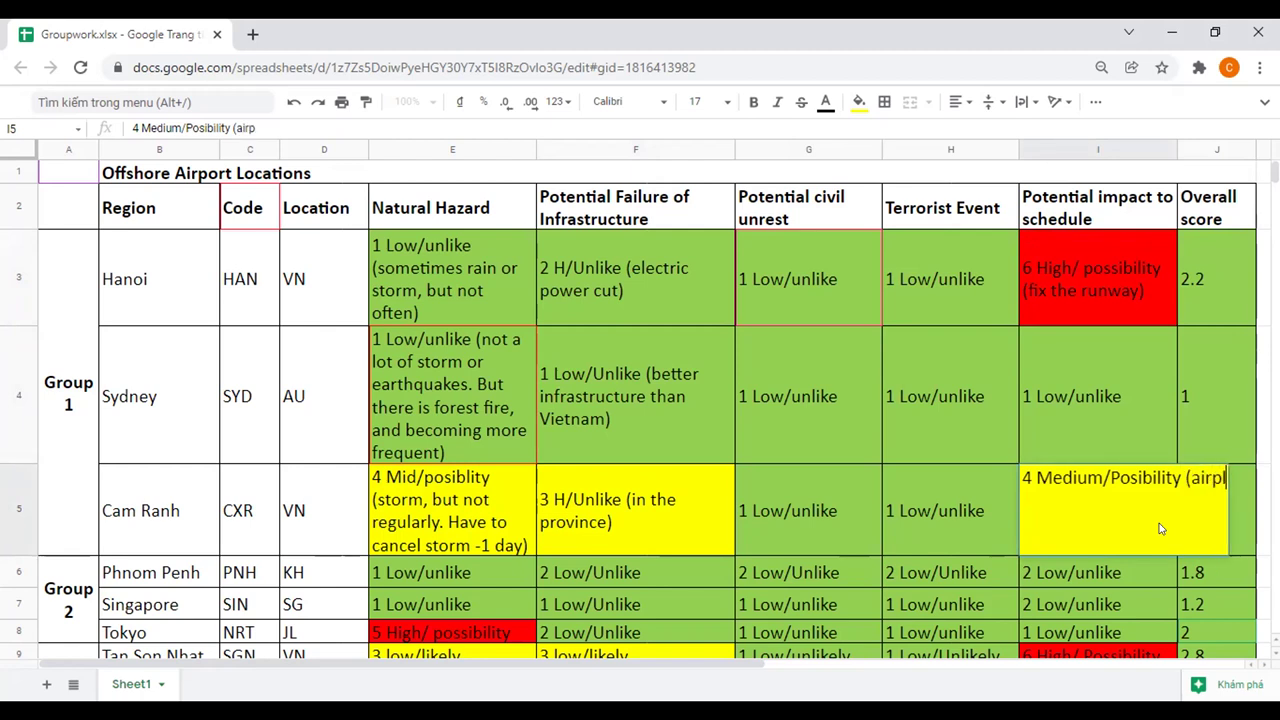
{"action": "type", "text": "ane tire"}
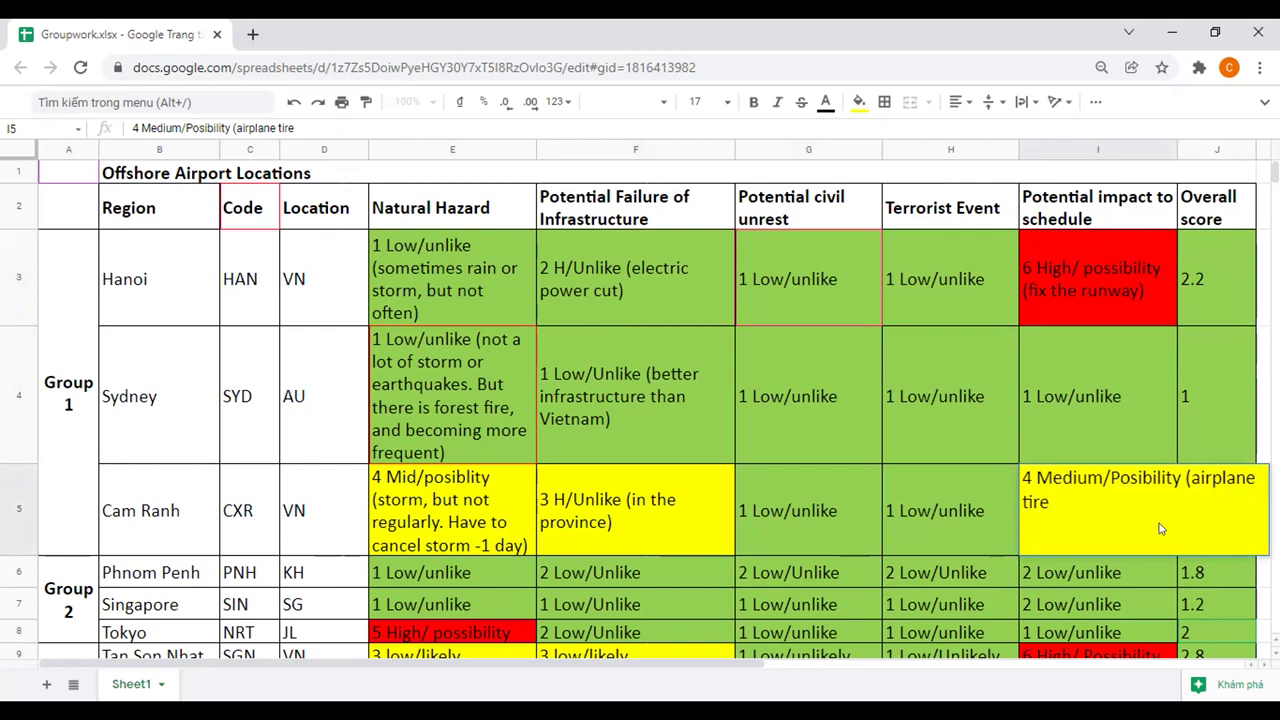
{"action": "key", "text": "BackSpace"}
{"action": "key", "text": "BackSpace"}
{"action": "key", "text": "BackSpace"}
{"action": "key", "text": "BackSpace"}
{"action": "key", "text": "BackSpace"}
{"action": "key", "text": "BackSpace"}
{"action": "key", "text": "BackSpace"}
{"action": "key", "text": "BackSpace"}
{"action": "key", "text": "BackSpace"}
{"action": "key", "text": "BackSpace"}
{"action": "key", "text": "BackSpace"}
{"action": "key", "text": "BackSpace"}
{"action": "key", "text": "BackSpace"}
{"action": "key", "text": "BackSpace"}
{"action": "key", "text": "BackSpace"}
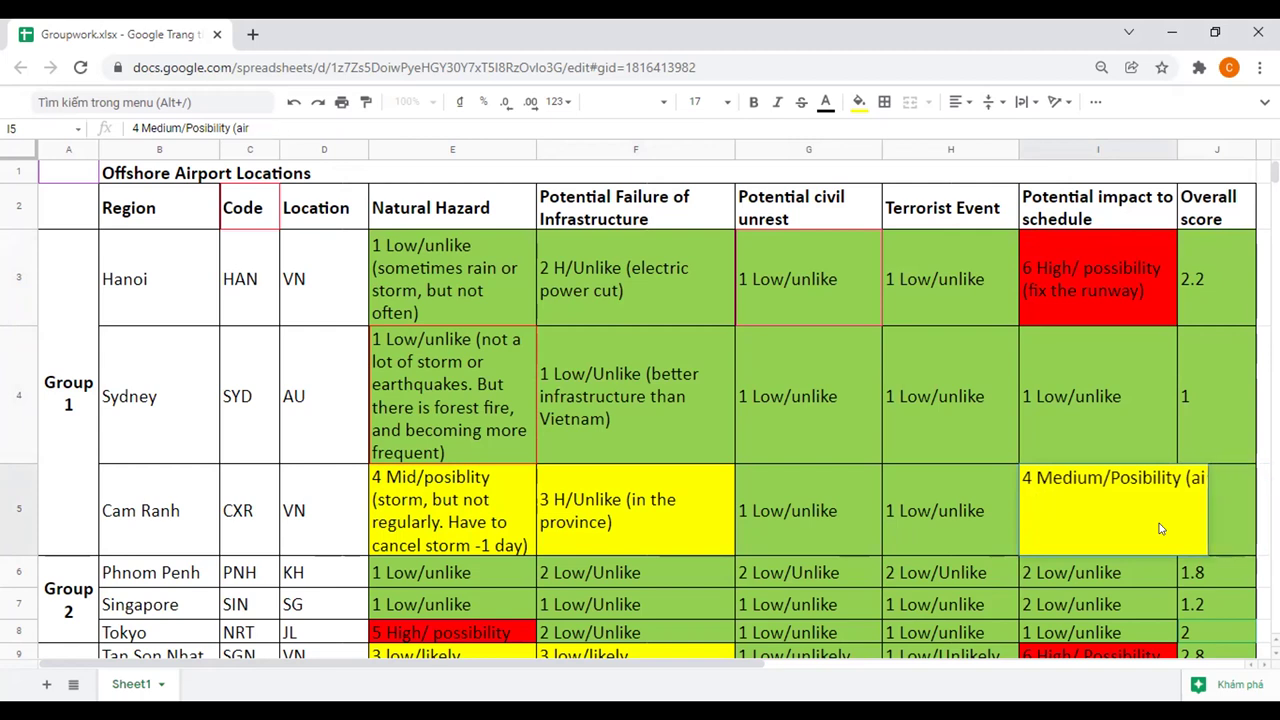
{"action": "type", "text": "(s"}
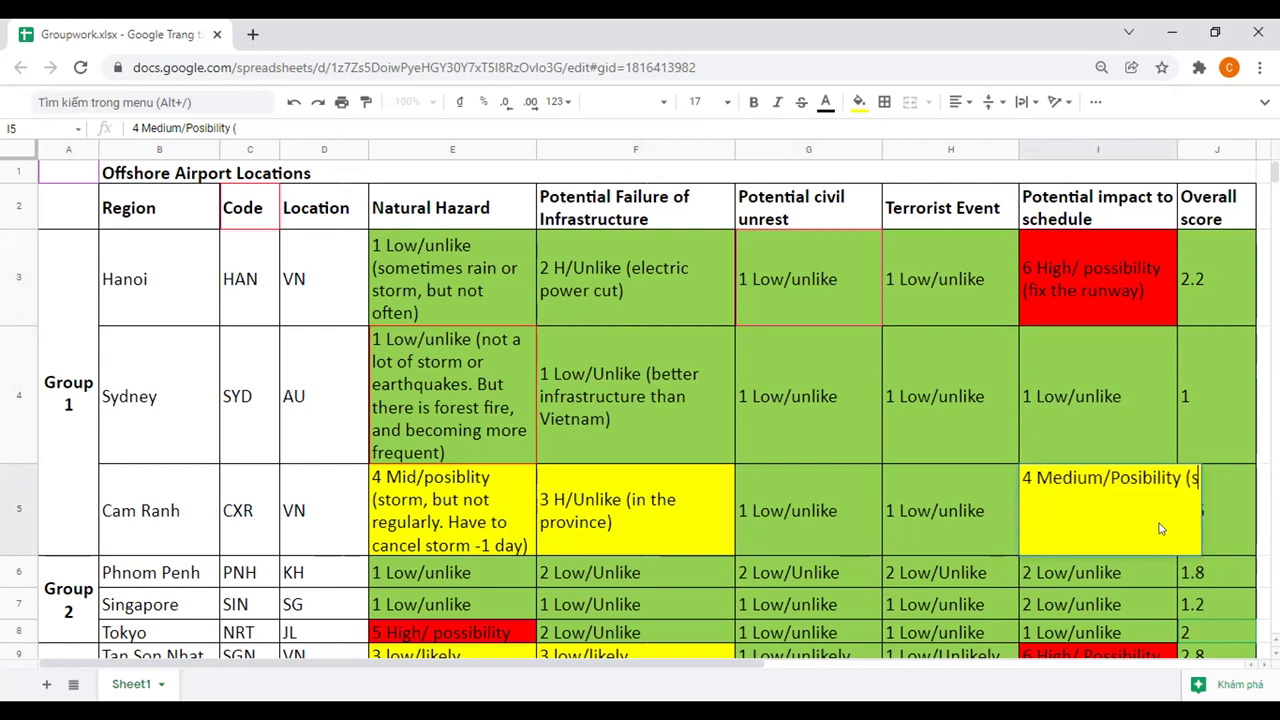
{"action": "type", "text": "imilar "}
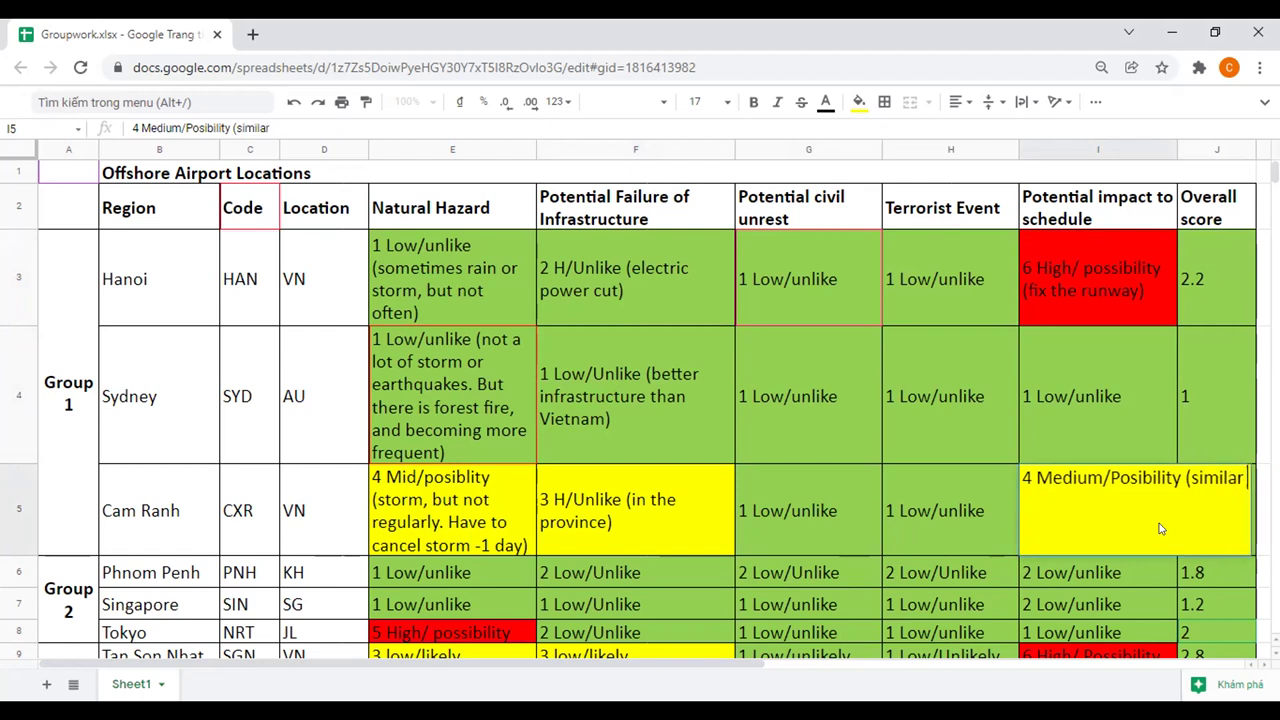
{"action": "type", "text": "siu"}
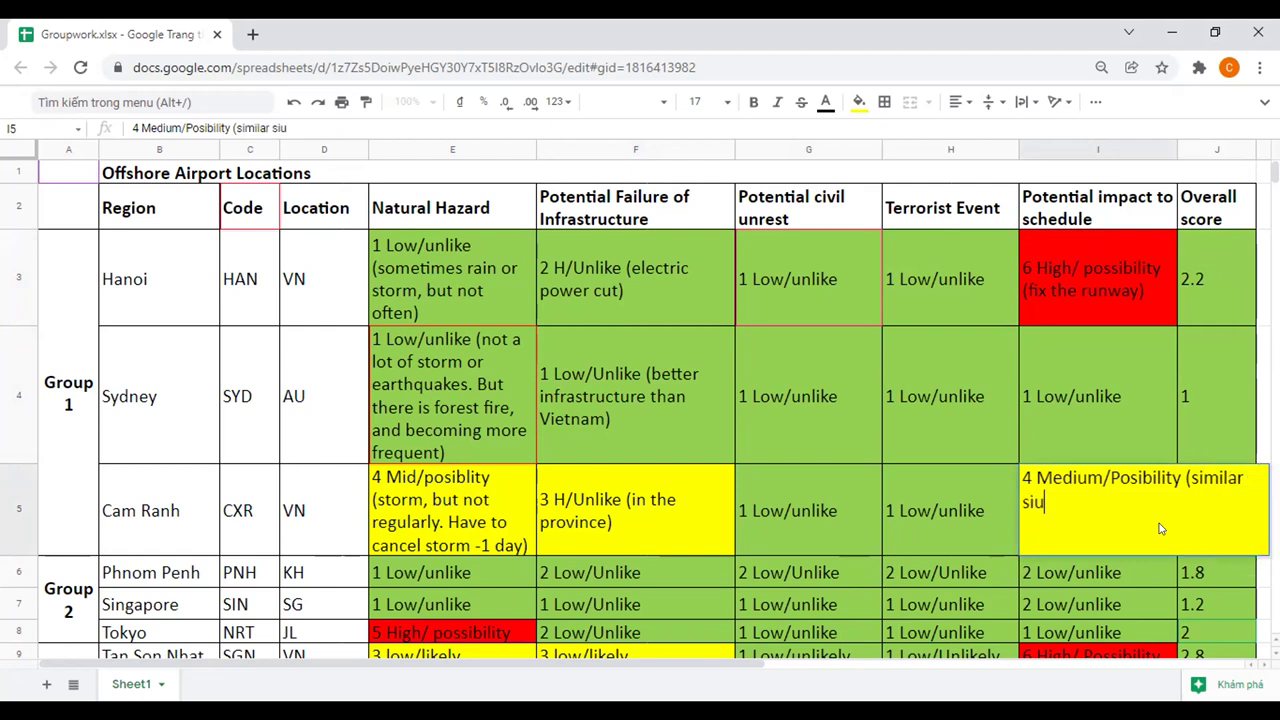
{"action": "key", "text": "BackSpace"}
{"action": "type", "text": "tuation wit"}
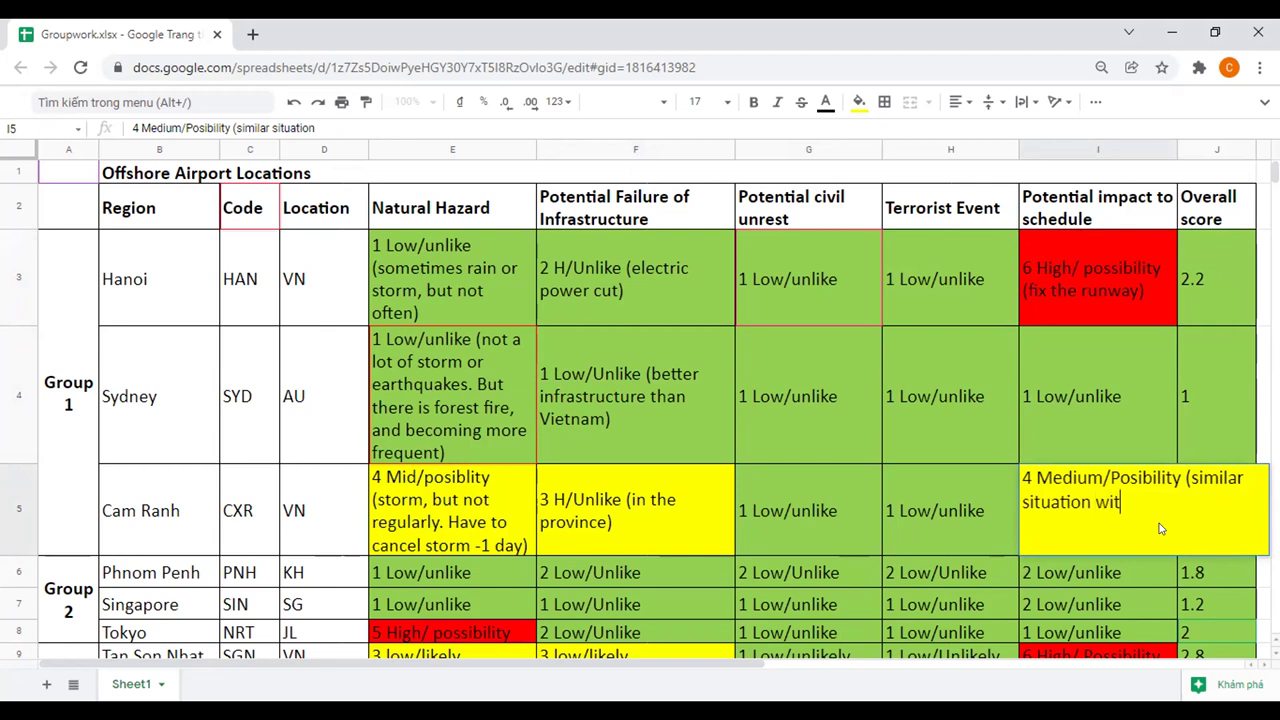
{"action": "type", "text": "h HN)"}
{"action": "key", "text": "Return"}
- Extend Hanoi's Potential impact to schedule note to read "(fix the runway, impact the tire and wheel of the A/C)"
{"action": "left_click", "coordinate": [1146, 433]}
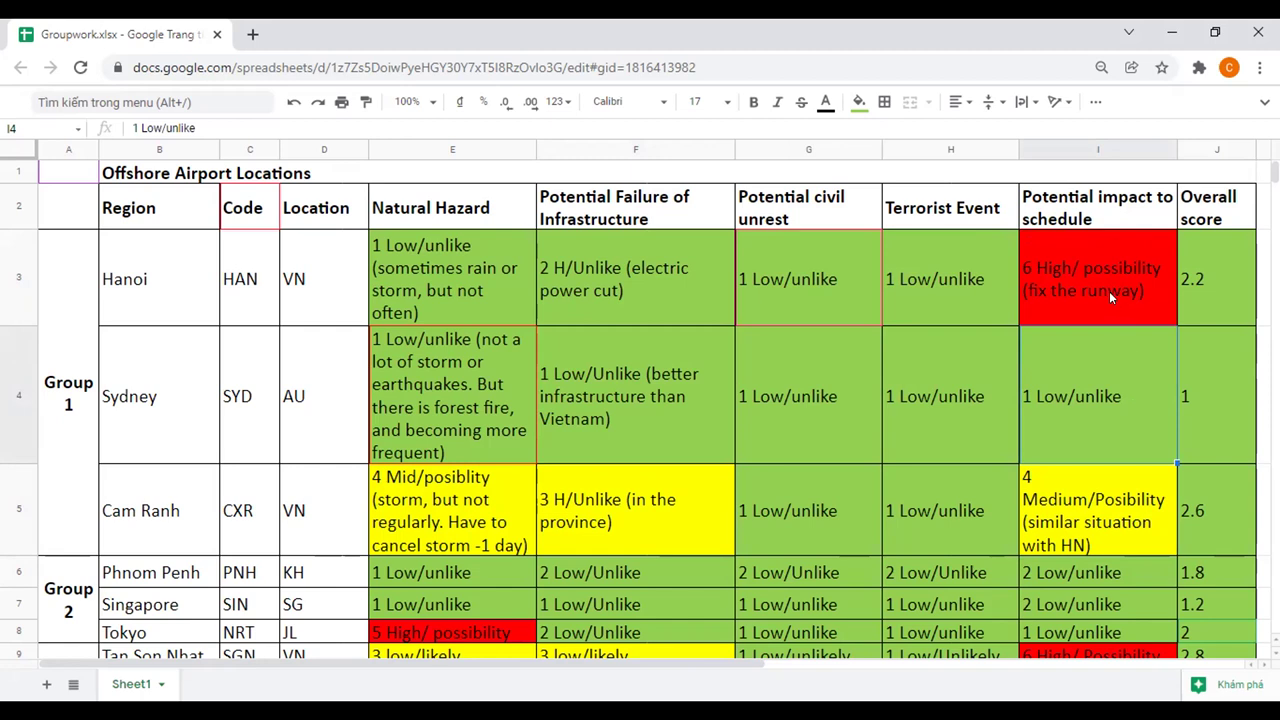
{"action": "double_click", "coordinate": [1053, 291]}
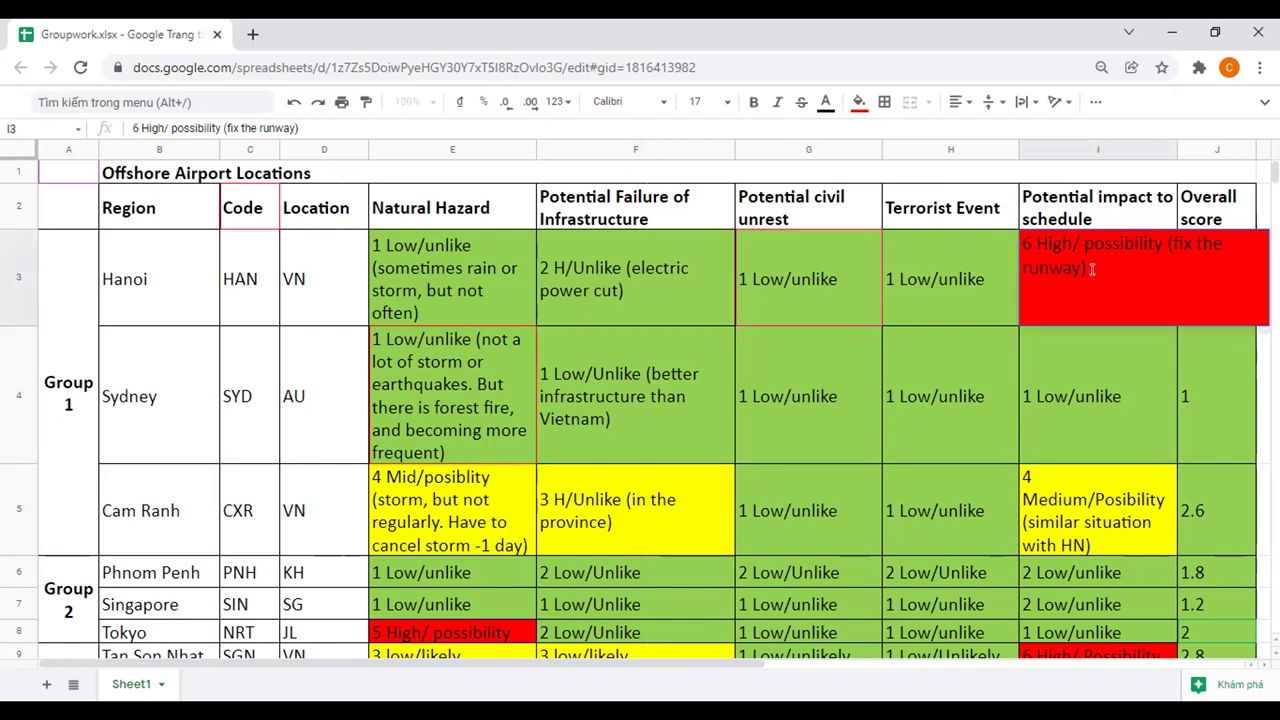
{"action": "type", "text": ", immpac"}
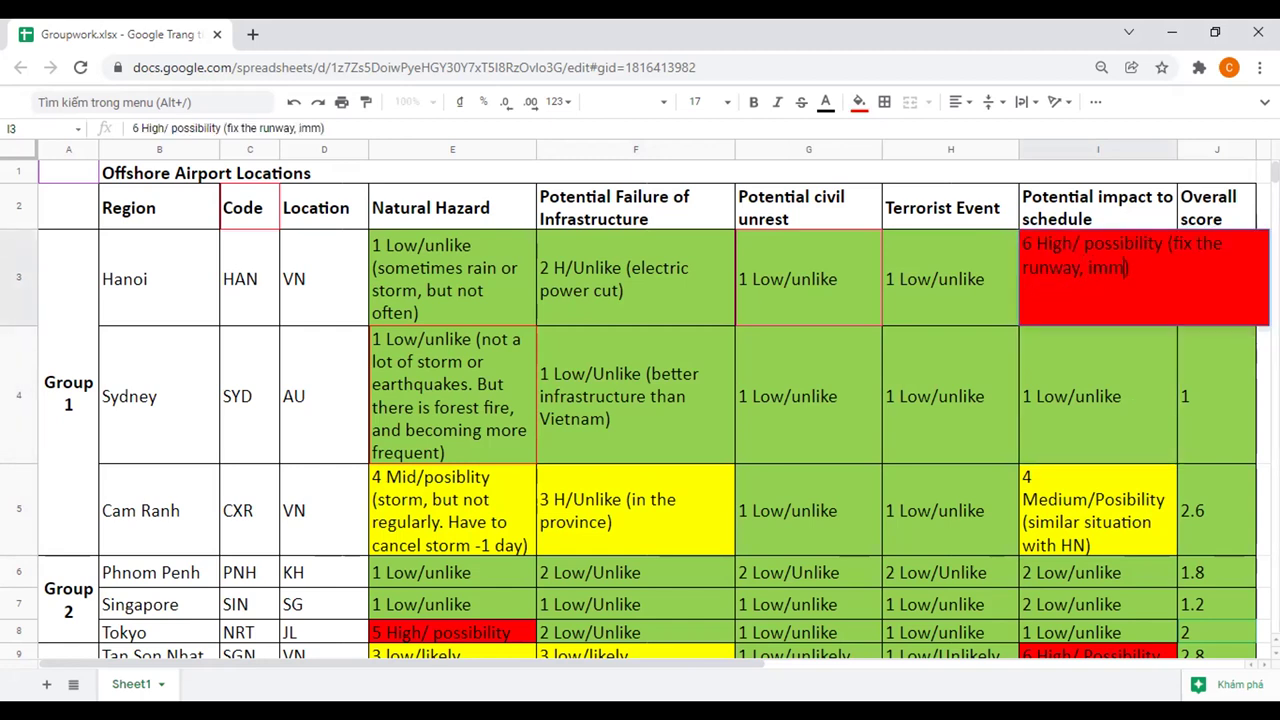
{"action": "key", "text": "BackSpace"}
{"action": "key", "text": "BackSpace"}
{"action": "key", "text": "BackSpace"}
{"action": "key", "text": "BackSpace"}
{"action": "type", "text": "pact the tire an"}
{"action": "type", "text": "d wheel of th"}
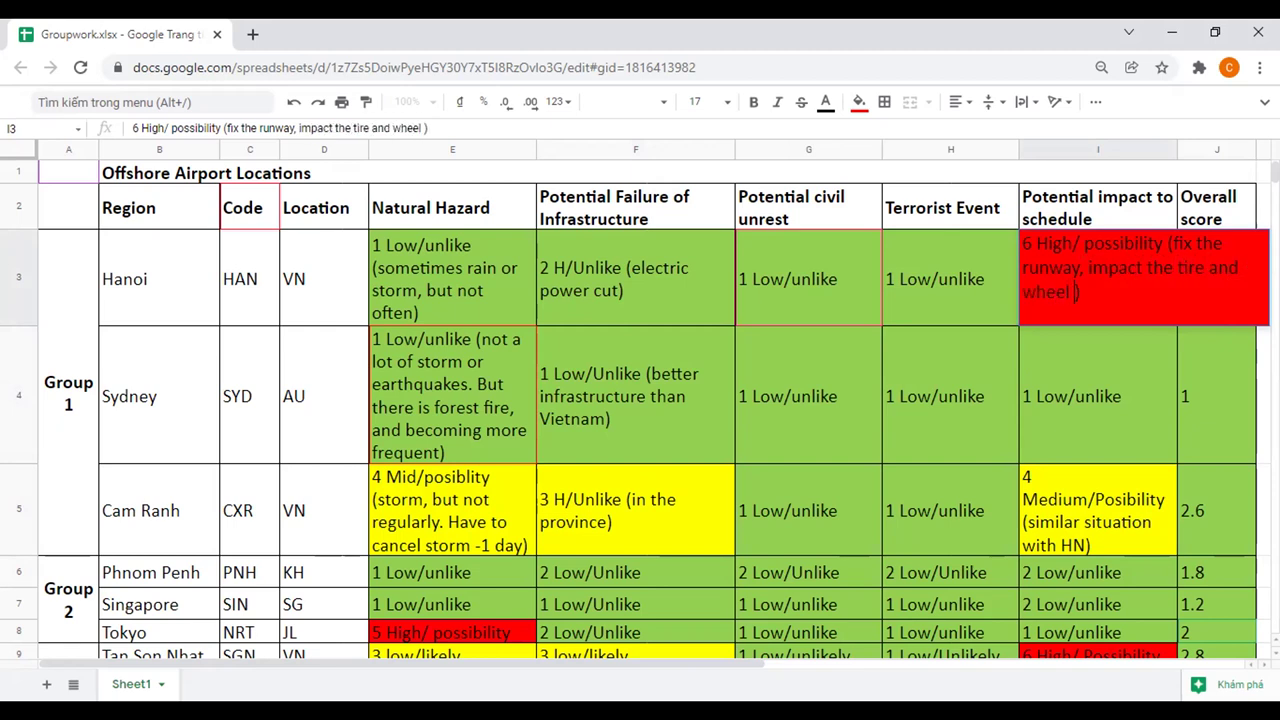
{"action": "type", "text": "e A/C"}
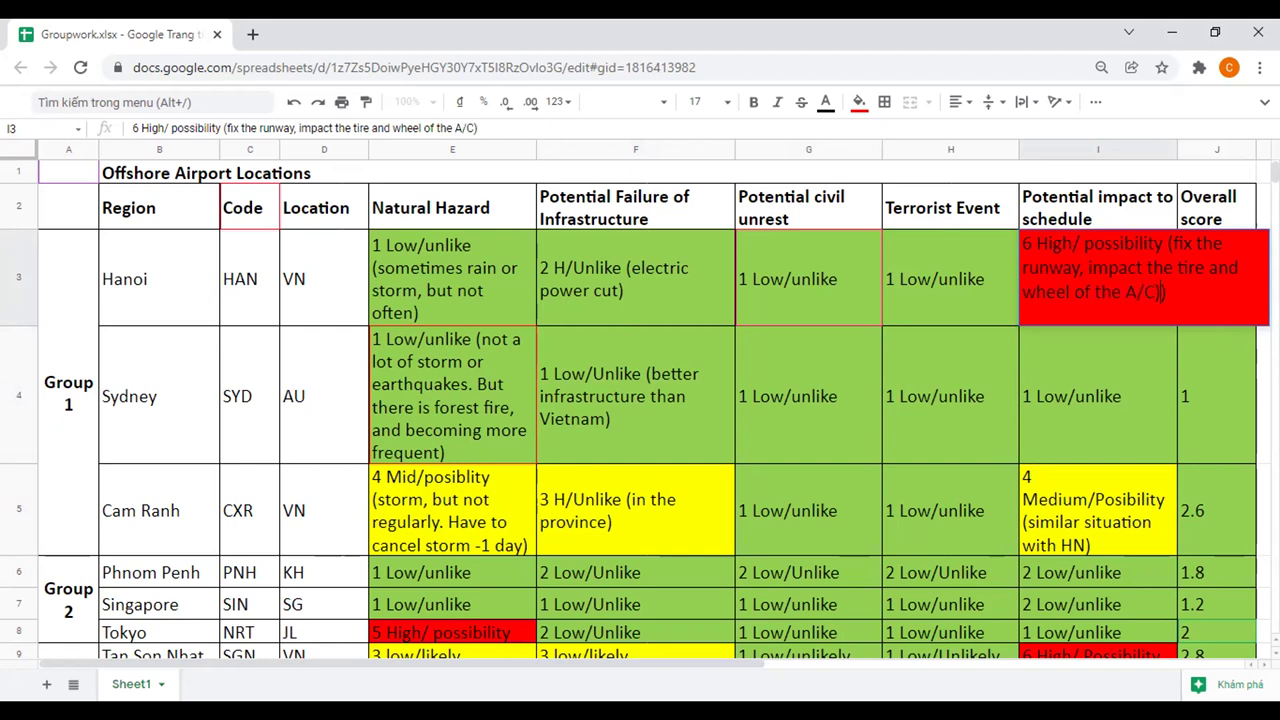
{"action": "key", "text": "Return"}
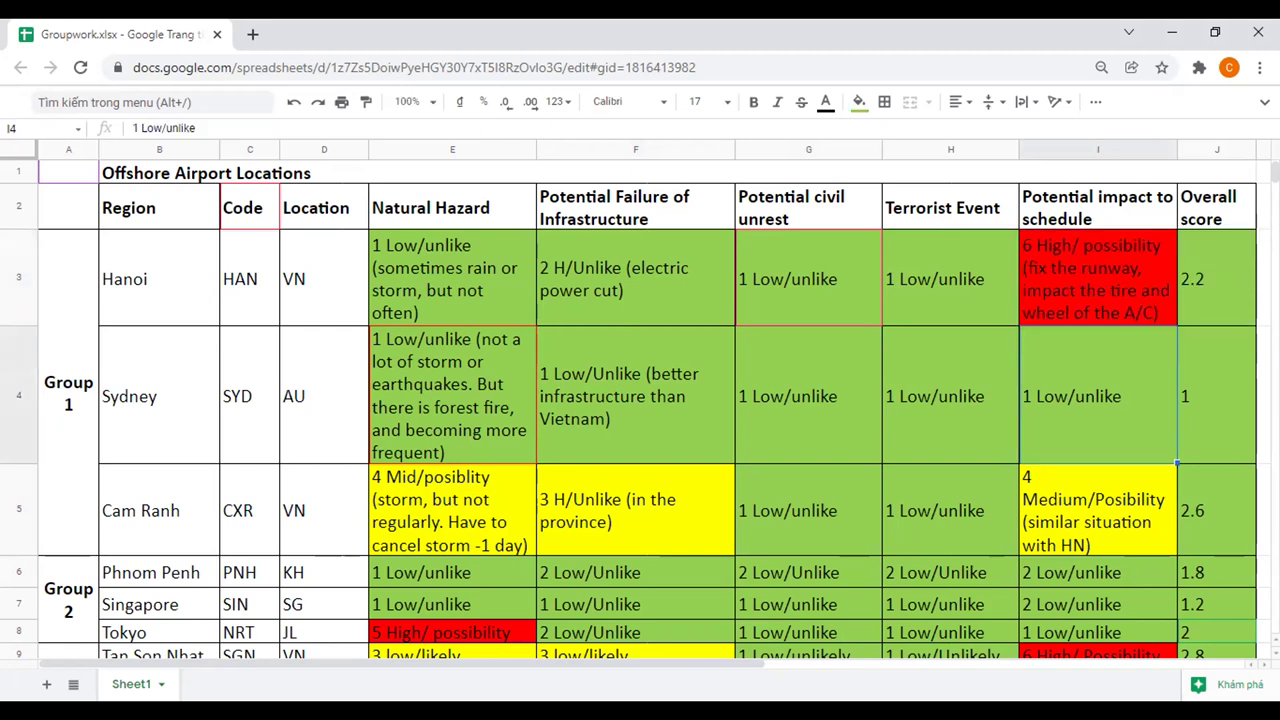
- Examine the overall scores of the Group 1 airports and the ratings of the groups below them
{"action": "left_click", "coordinate": [1222, 280]}
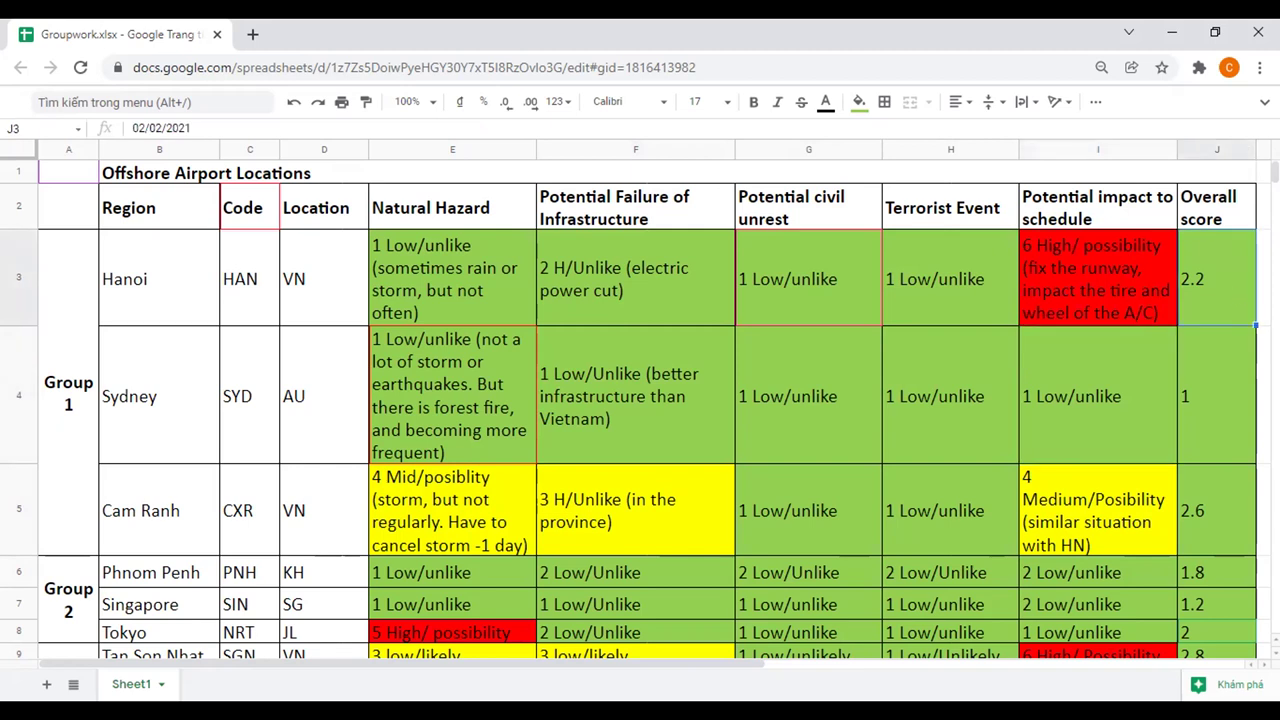
{"action": "left_click", "coordinate": [1207, 411]}
{"action": "left_click", "coordinate": [1207, 507]}
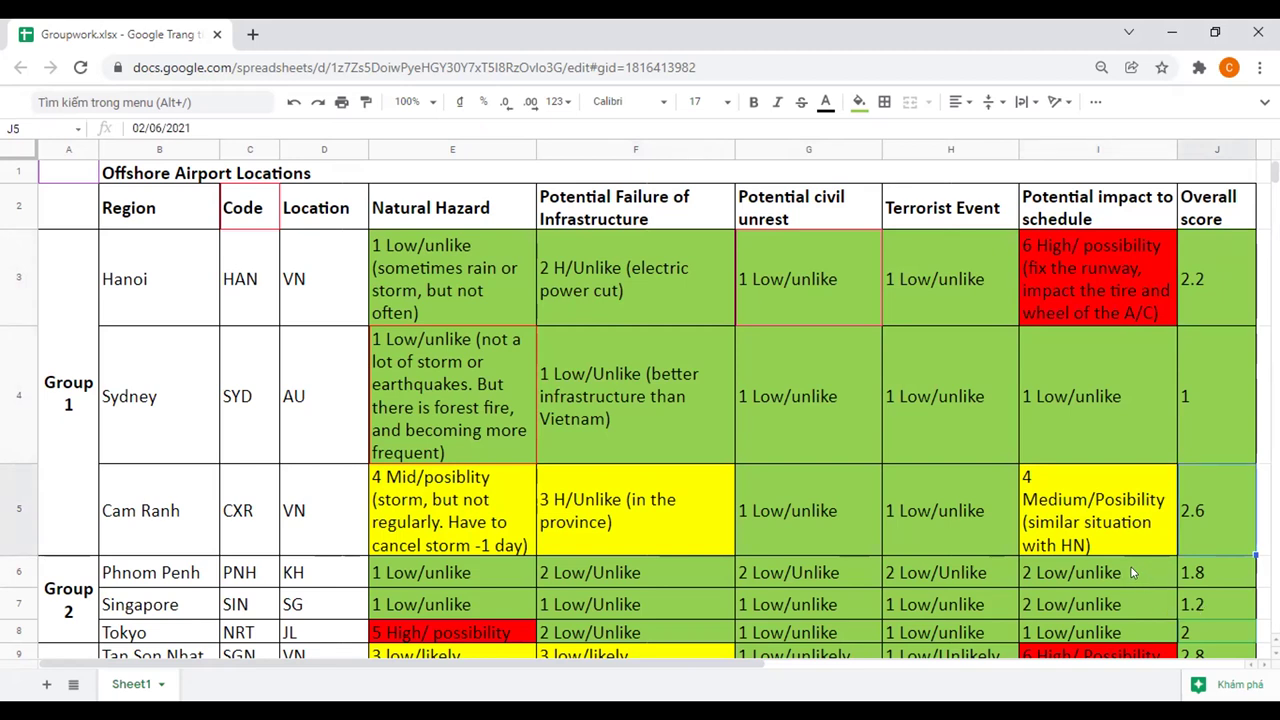
{"action": "left_click", "coordinate": [1214, 294]}
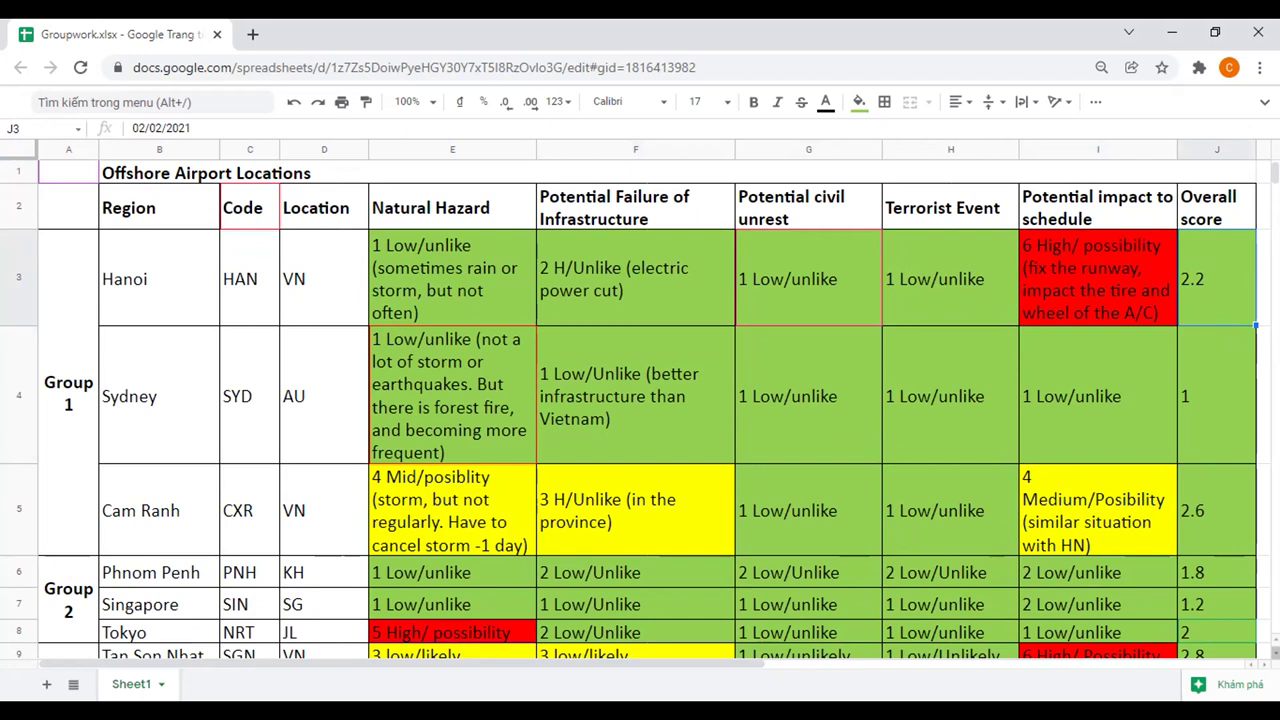
{"action": "left_click", "coordinate": [873, 565]}
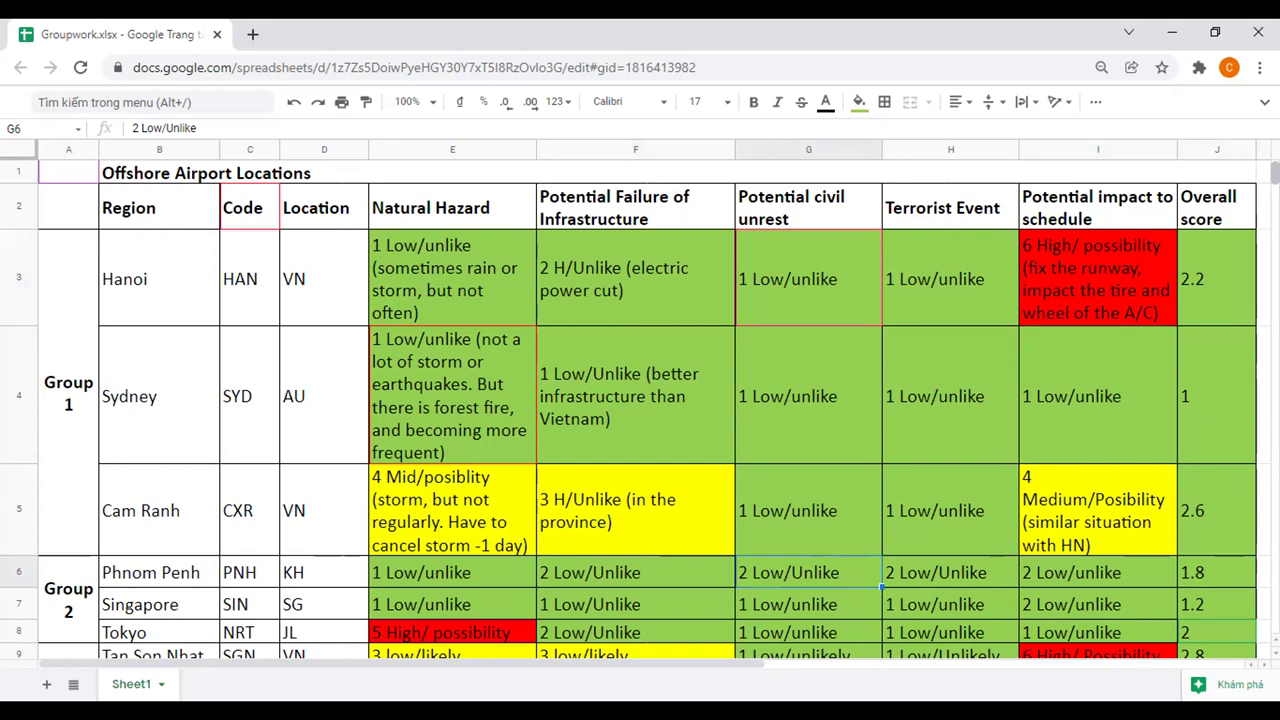
{"action": "scroll", "coordinate": [640, 400], "scroll_direction": "down", "scroll_amount": 3}
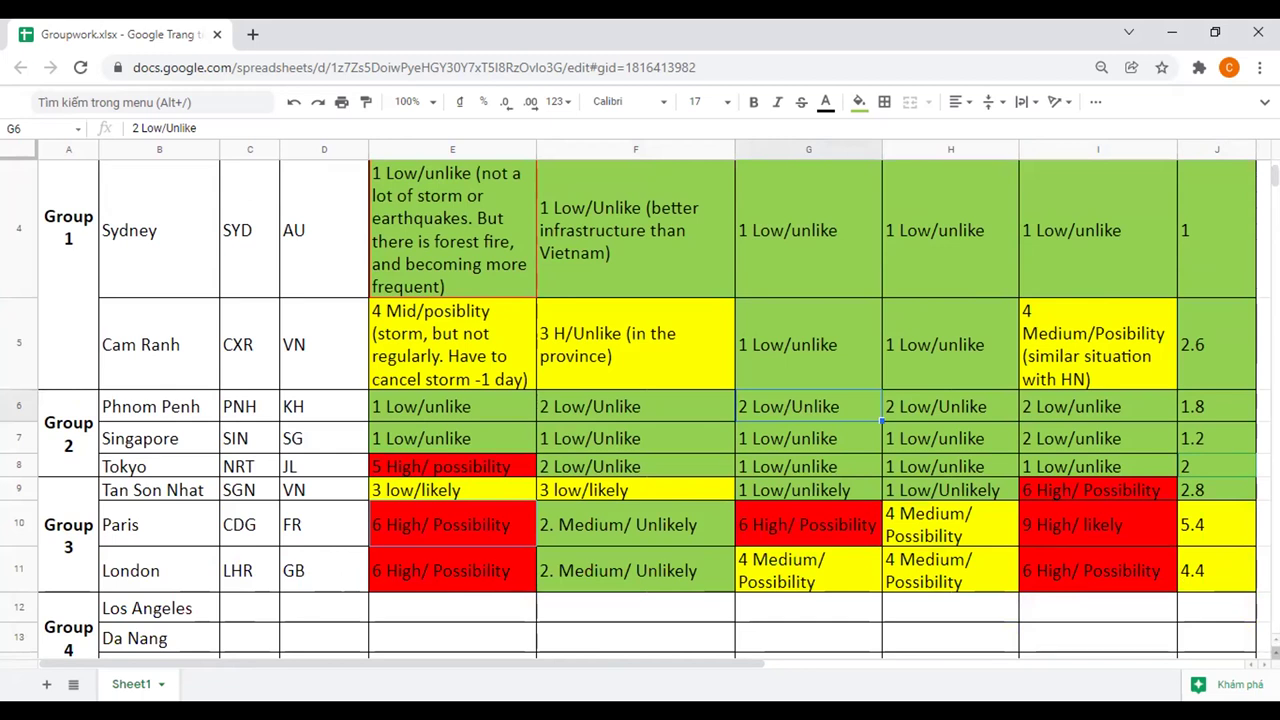
{"action": "scroll", "coordinate": [498, 377], "scroll_direction": "down", "scroll_amount": 2}
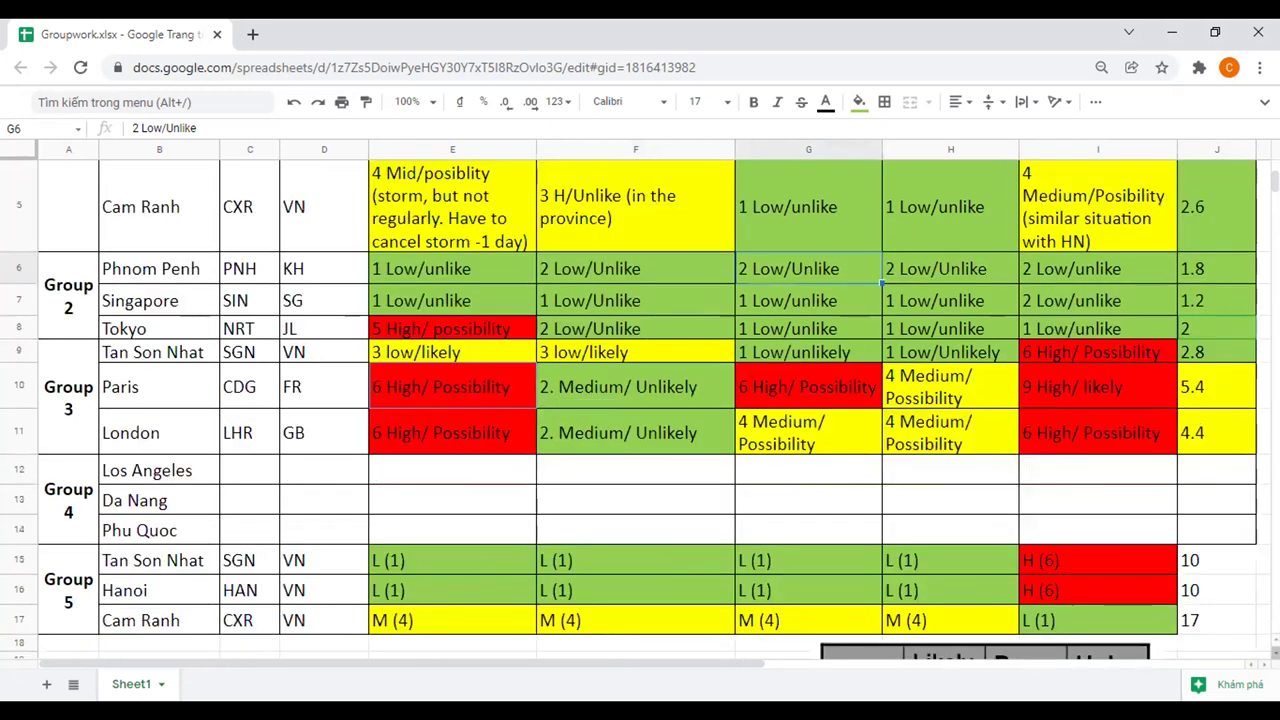
{"action": "scroll", "coordinate": [498, 377], "scroll_direction": "up", "scroll_amount": 1}
{"action": "left_click", "coordinate": [496, 265]}
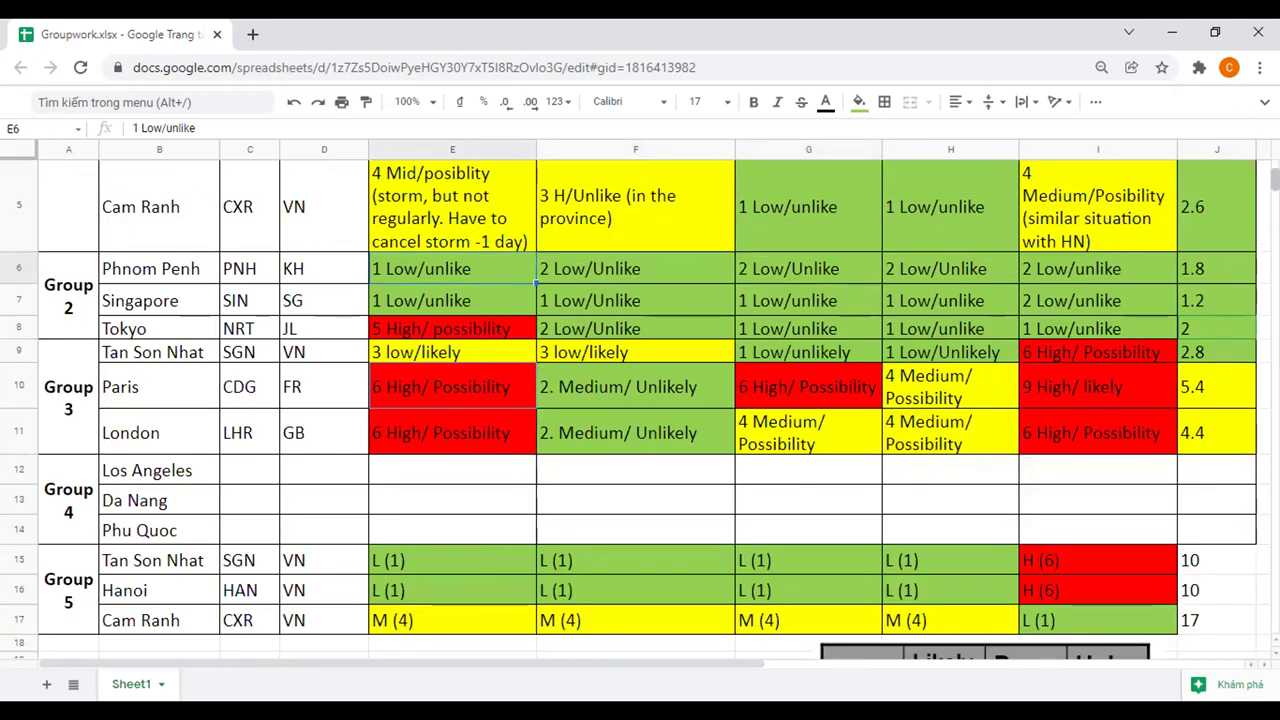
{"action": "scroll", "coordinate": [16, 150], "scroll_direction": "up", "scroll_amount": 1}
{"action": "scroll", "coordinate": [16, 150], "scroll_direction": "up", "scroll_amount": 3}
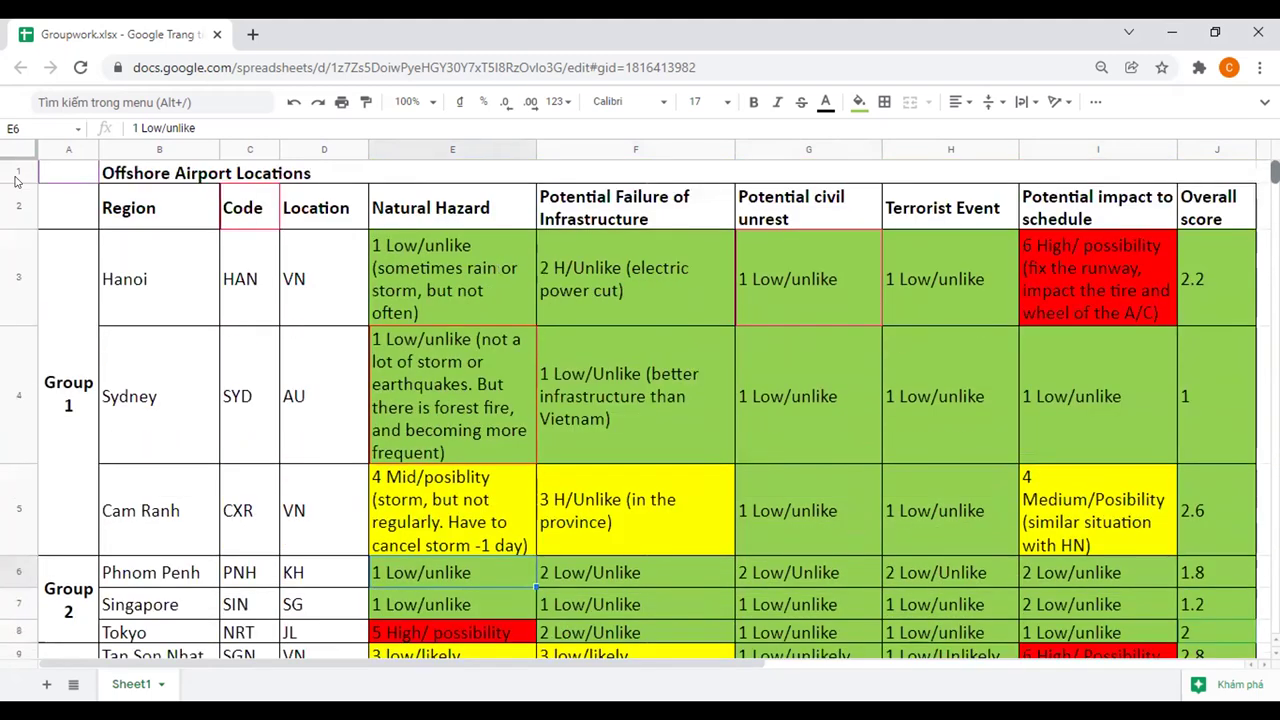
- Freeze the sheet down to the column header row and hide the "Offshore Airport Locations" title row
{"action": "right_click", "coordinate": [18, 172]}
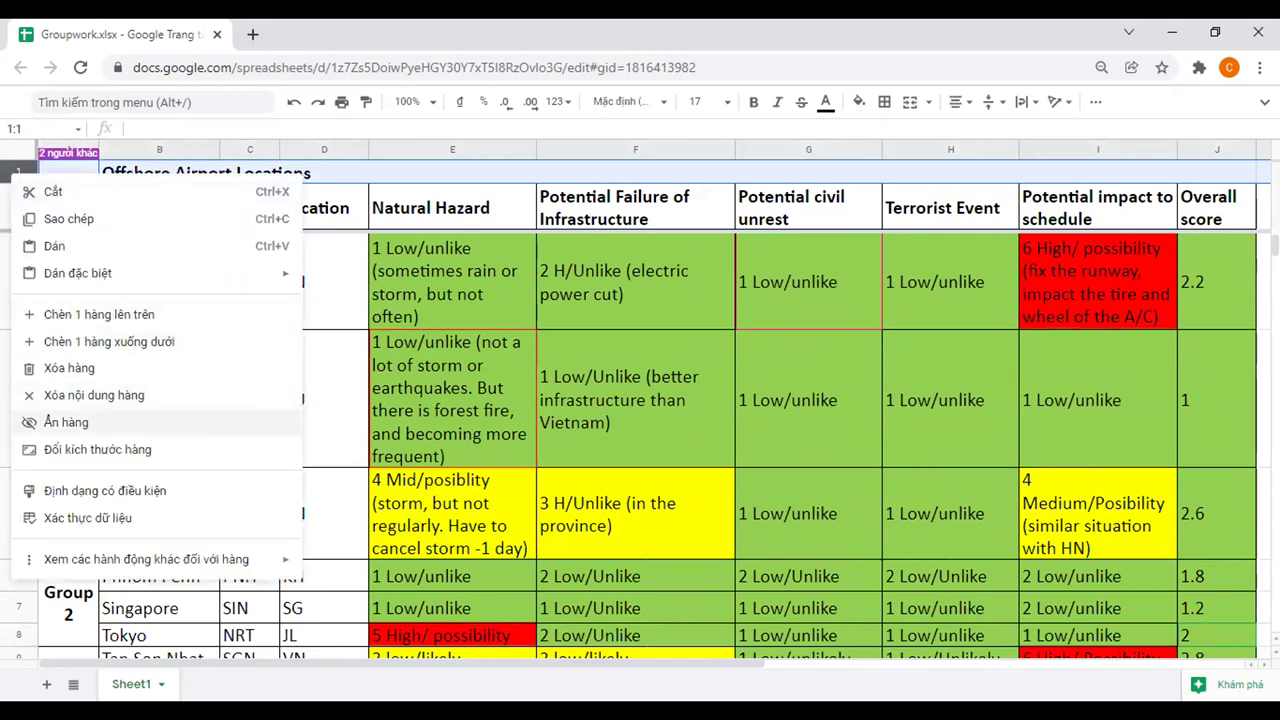
{"action": "left_click", "coordinate": [66, 422]}
{"action": "scroll", "coordinate": [640, 420], "scroll_direction": "down", "scroll_amount": 1}
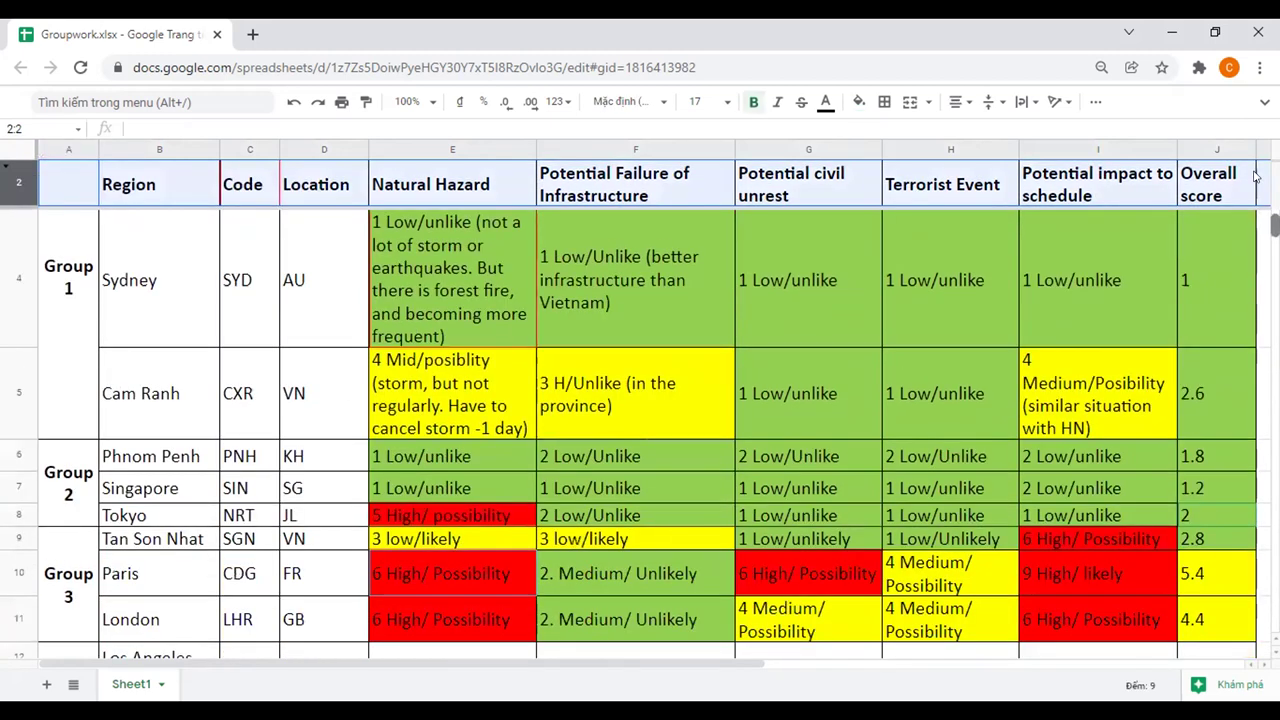
{"action": "scroll", "coordinate": [640, 430], "scroll_direction": "down", "scroll_amount": 3}
{"action": "scroll", "coordinate": [640, 430], "scroll_direction": "down", "scroll_amount": 3}
{"action": "scroll", "coordinate": [640, 430], "scroll_direction": "down", "scroll_amount": 1}
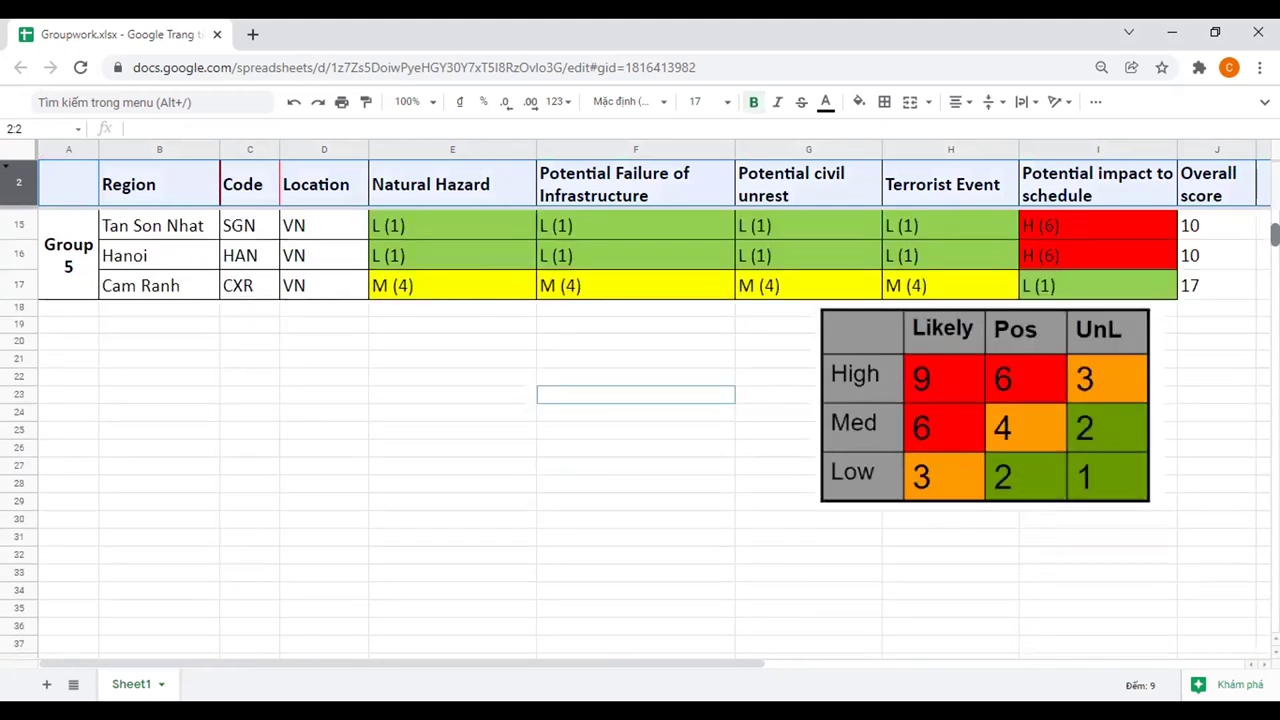
{"action": "scroll", "coordinate": [640, 430], "scroll_direction": "up", "scroll_amount": 5}
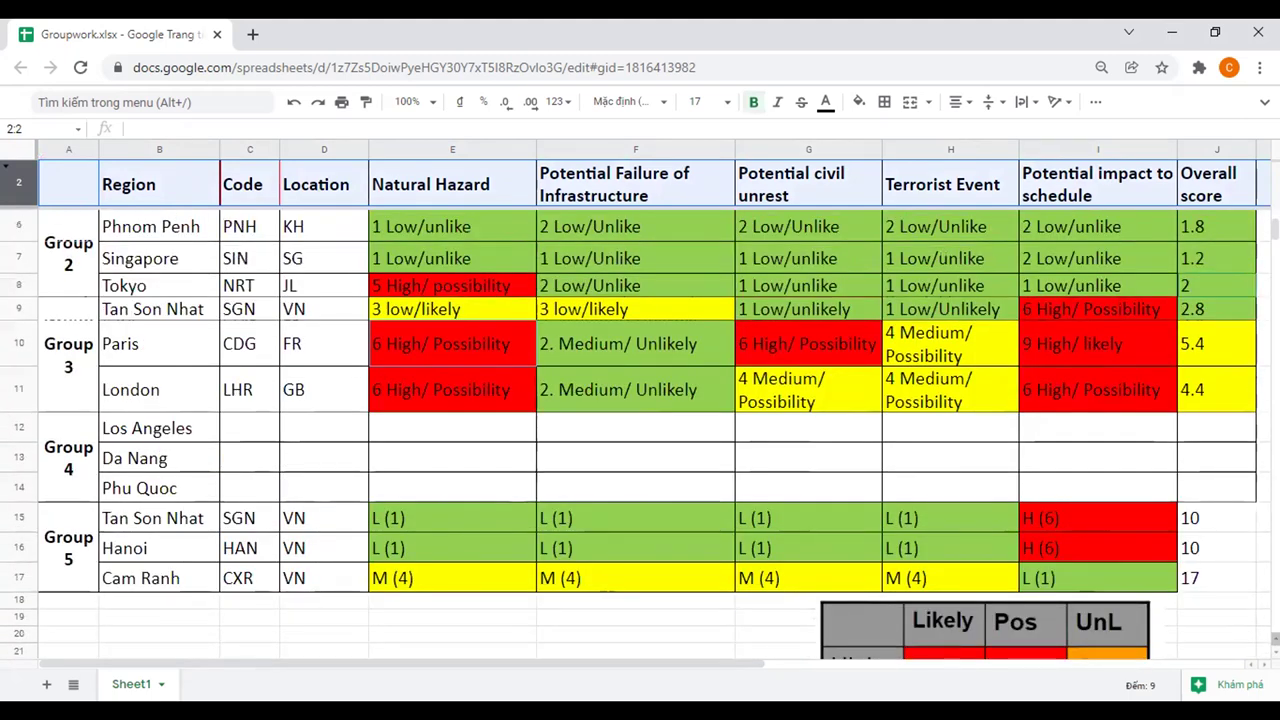
{"action": "scroll", "coordinate": [640, 430], "scroll_direction": "up", "scroll_amount": 2}
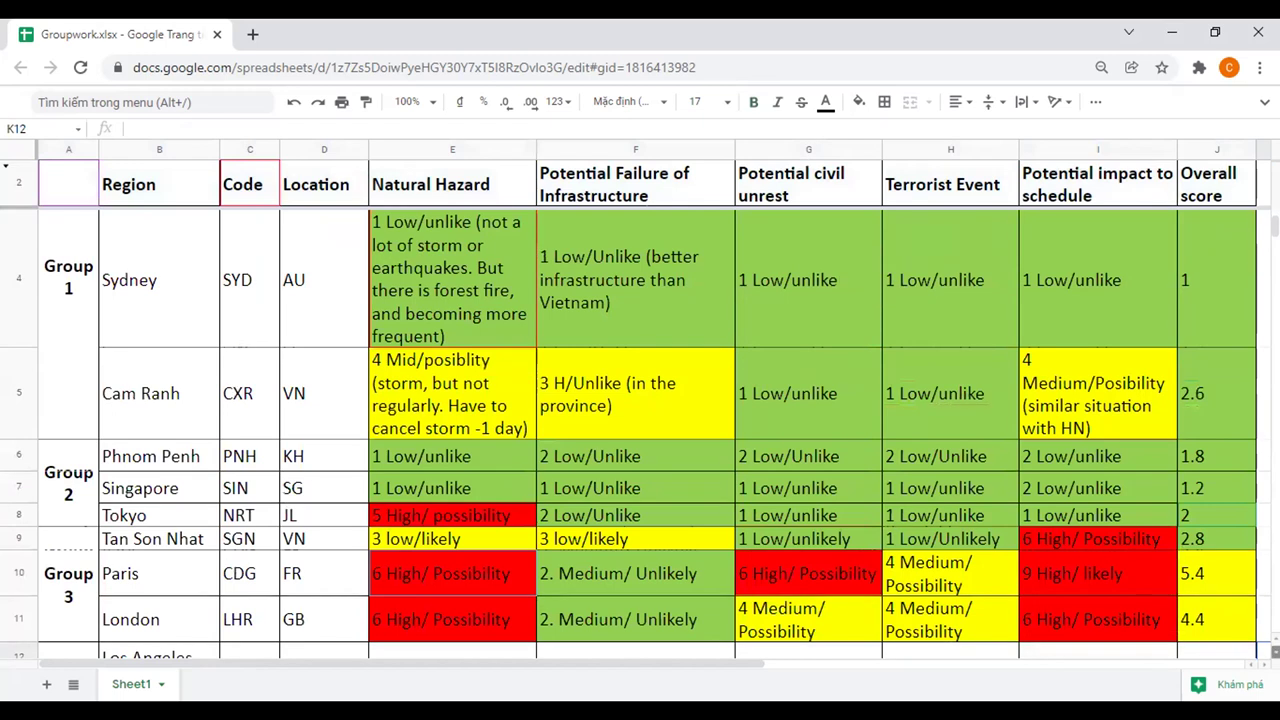
- Append "(for 20 years, taking off and landing condition is good," to Phnom Penh's Natural Hazard rating
{"action": "left_click", "coordinate": [950, 539]}
{"action": "scroll", "coordinate": [1233, 297], "scroll_direction": "down", "scroll_amount": 3}
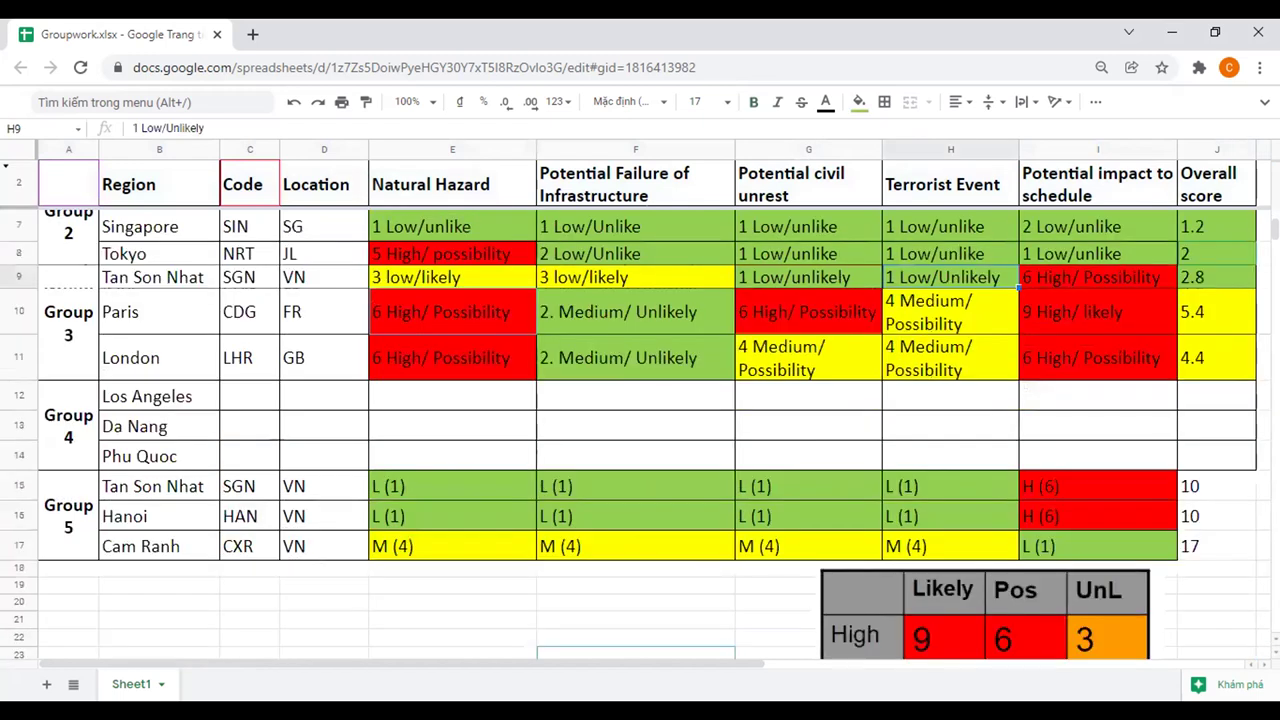
{"action": "scroll", "coordinate": [376, 347], "scroll_direction": "up", "scroll_amount": 2}
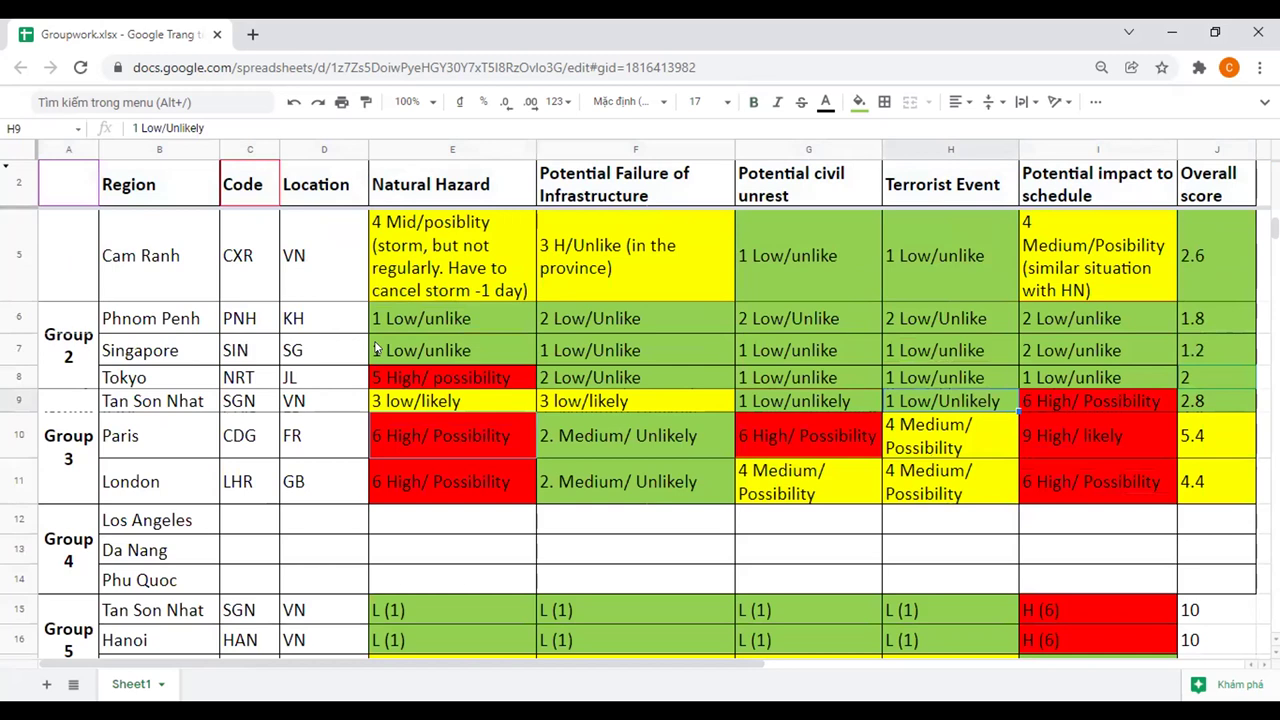
{"action": "double_click", "coordinate": [490, 318]}
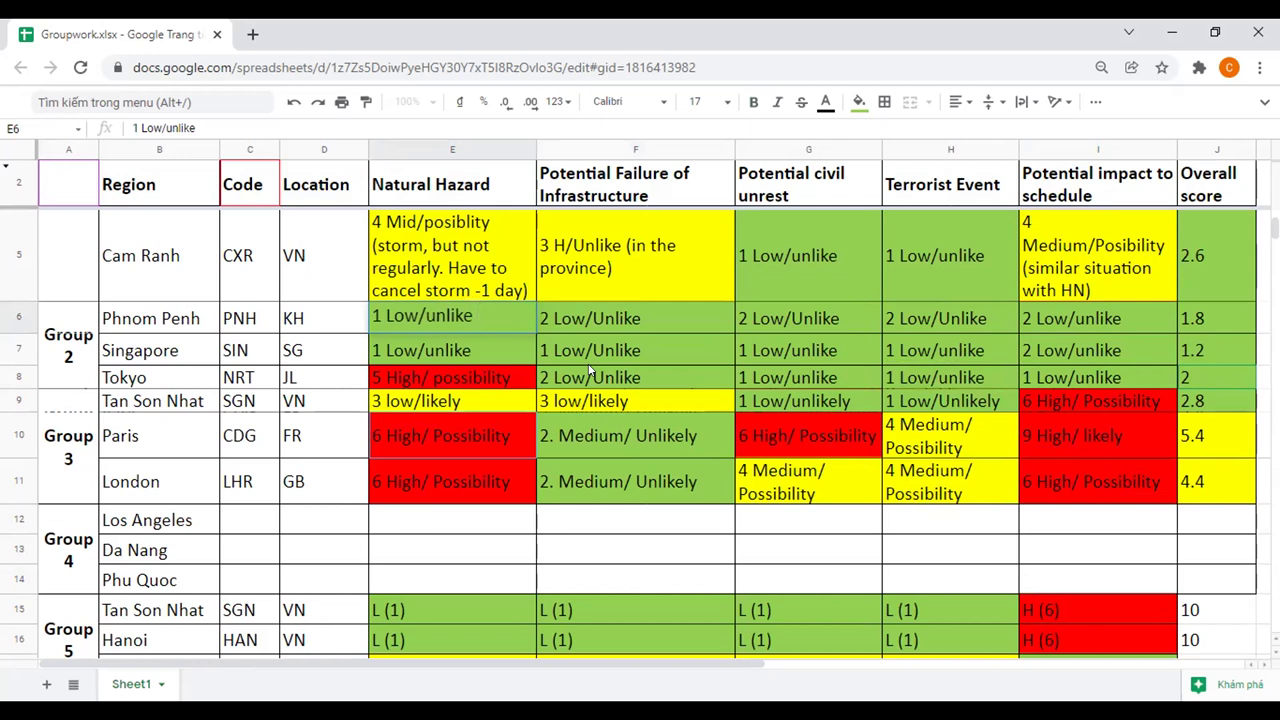
{"action": "type", "text": "(for 20 years"}
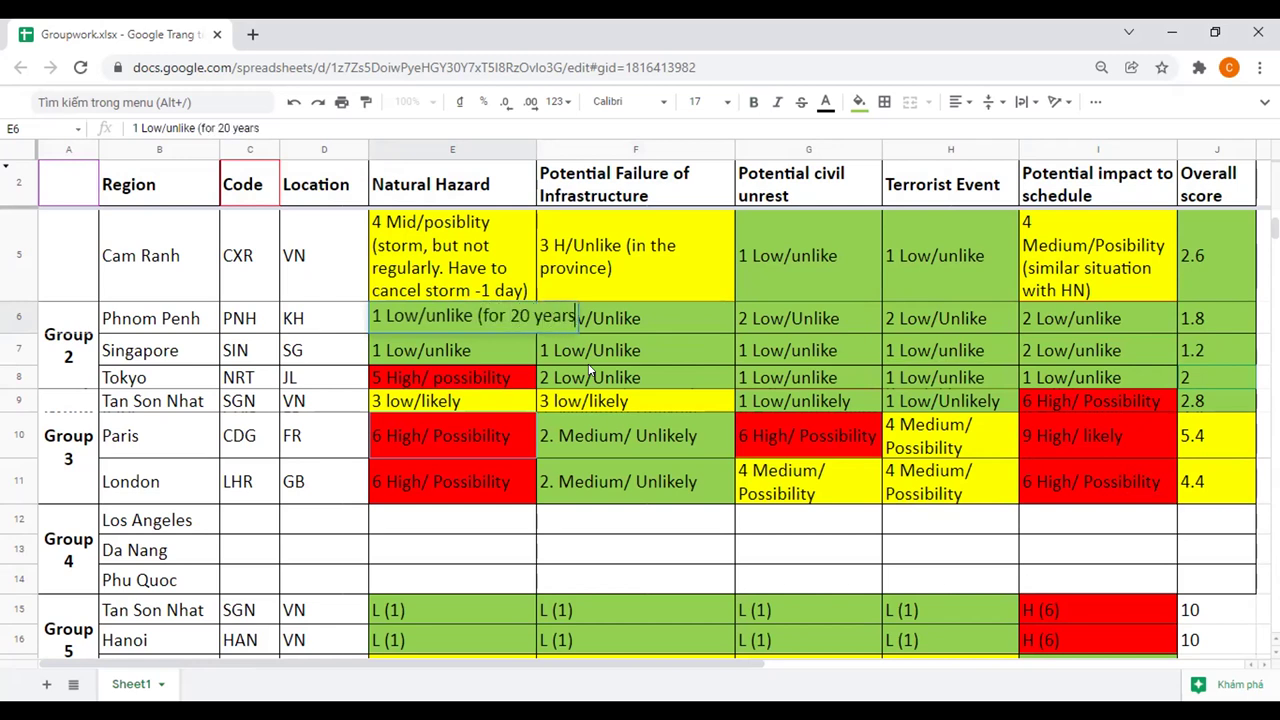
{"action": "type", "text": ", tak"}
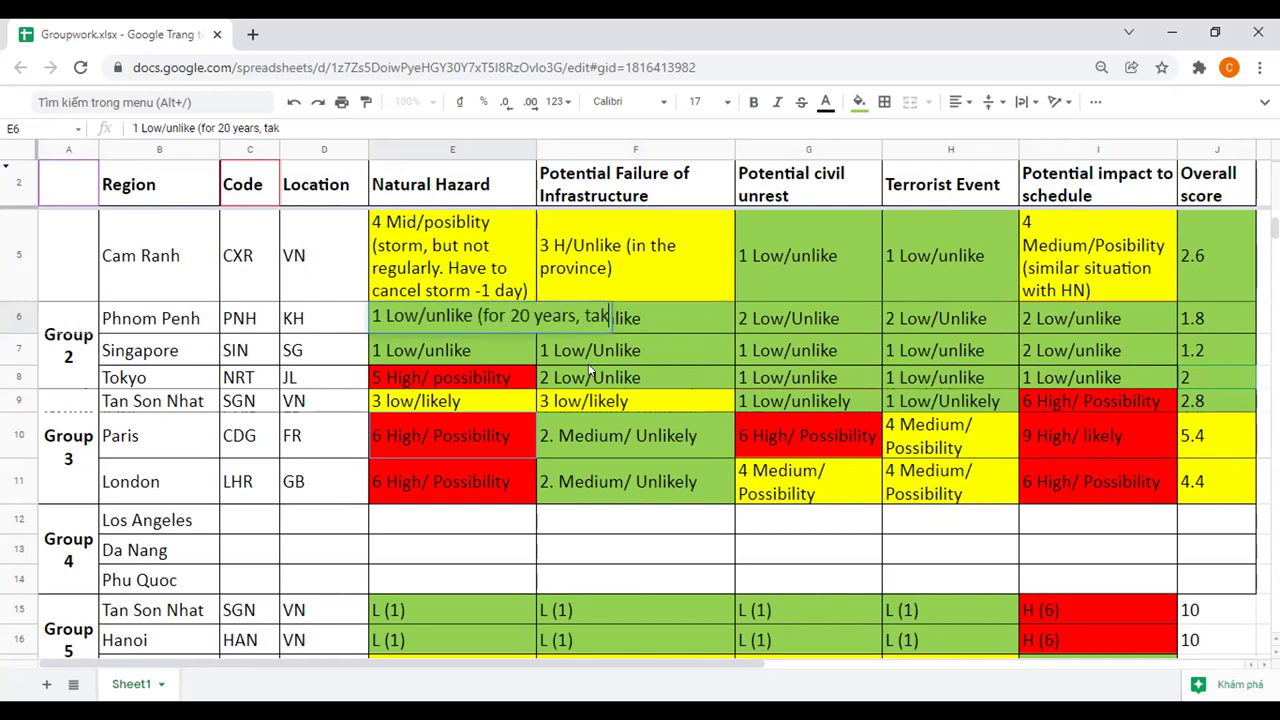
{"action": "type", "text": "ing off"}
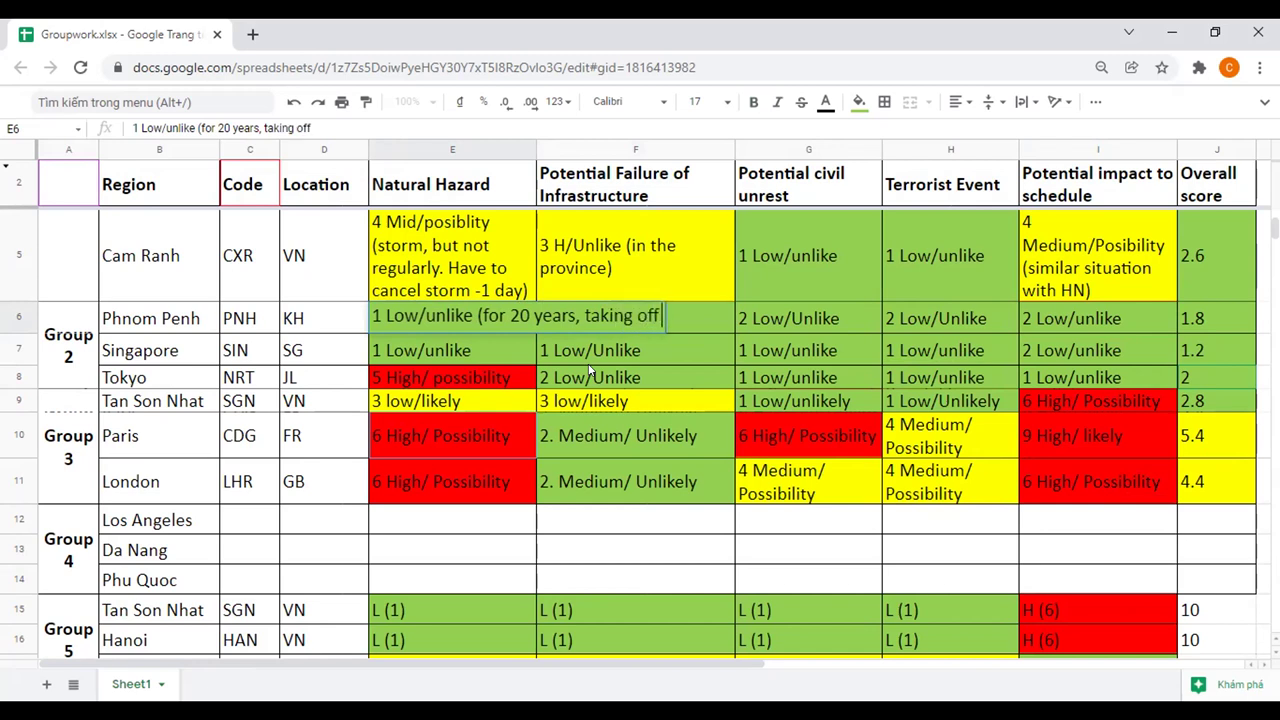
{"action": "type", "text": " and landingi"}
{"action": "key", "text": "BackSpace"}
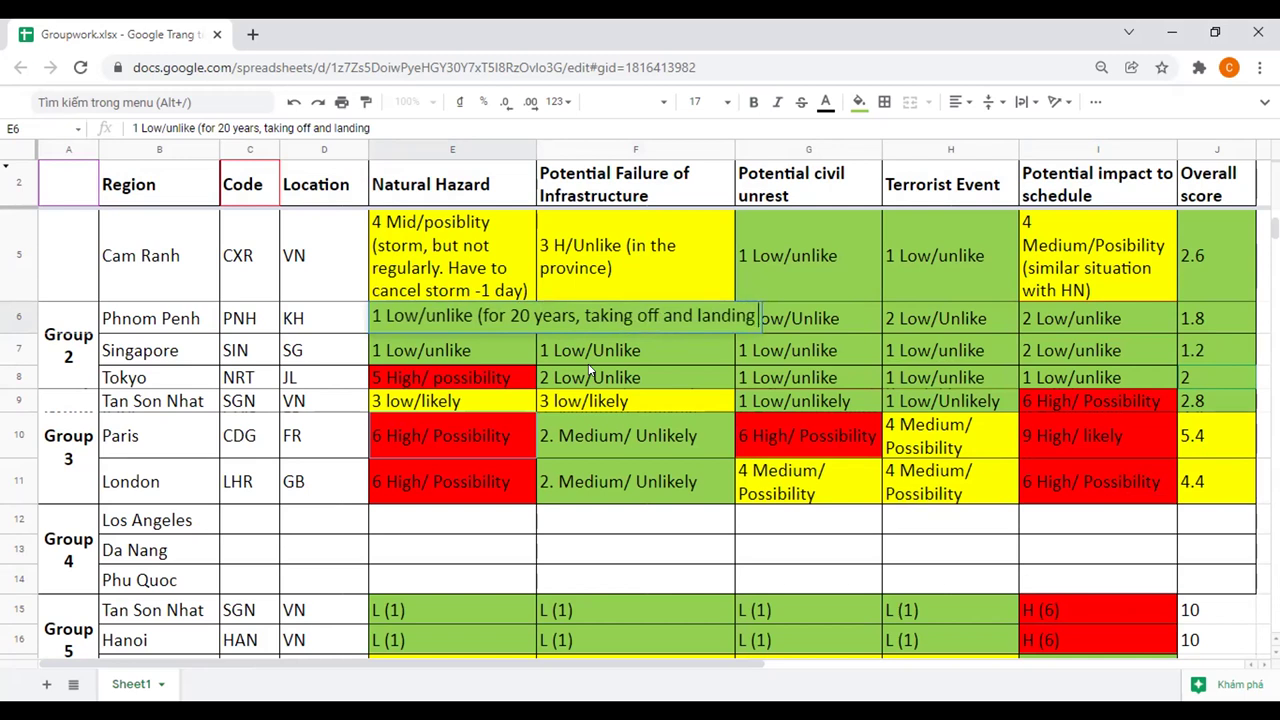
{"action": "type", "text": "landing condition is "}
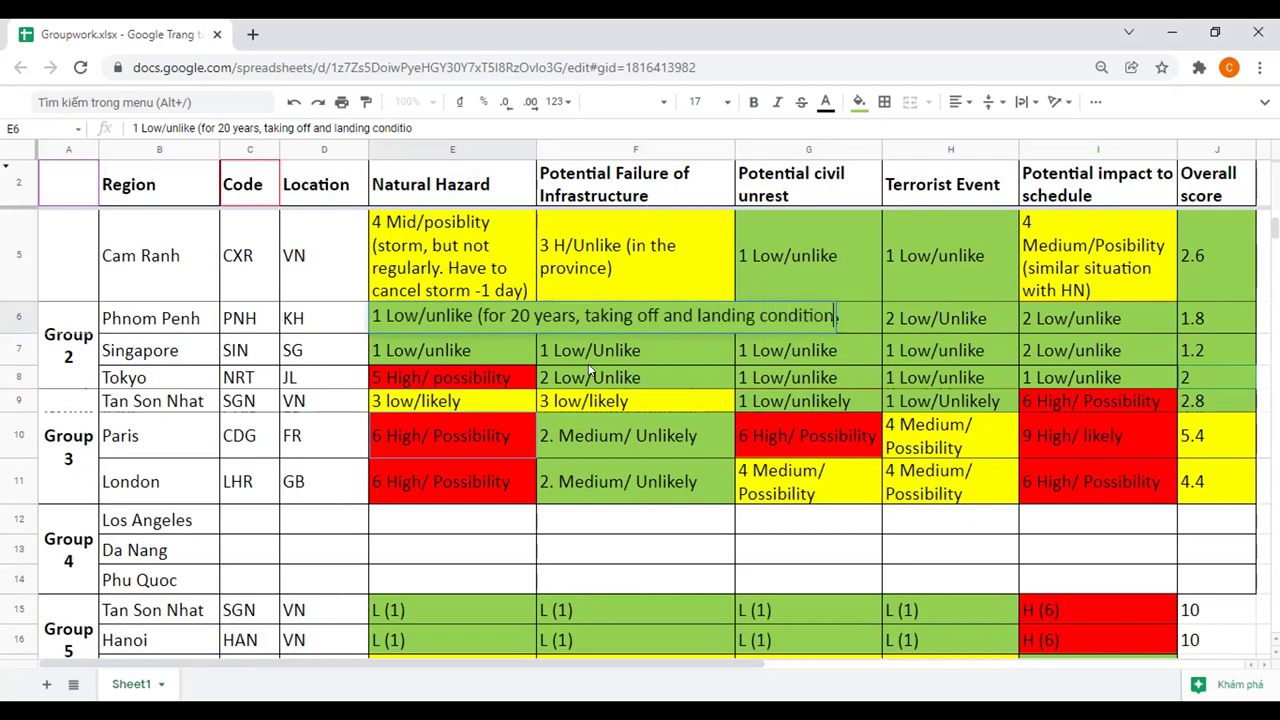
{"action": "type", "text": "good,"}
- Complete Phnom Penh's Natural Hazard note with "the weather: thunderstorm, but not so long, but does not have any impact)" and fit the row to the text
{"action": "type", "text": " the w"}
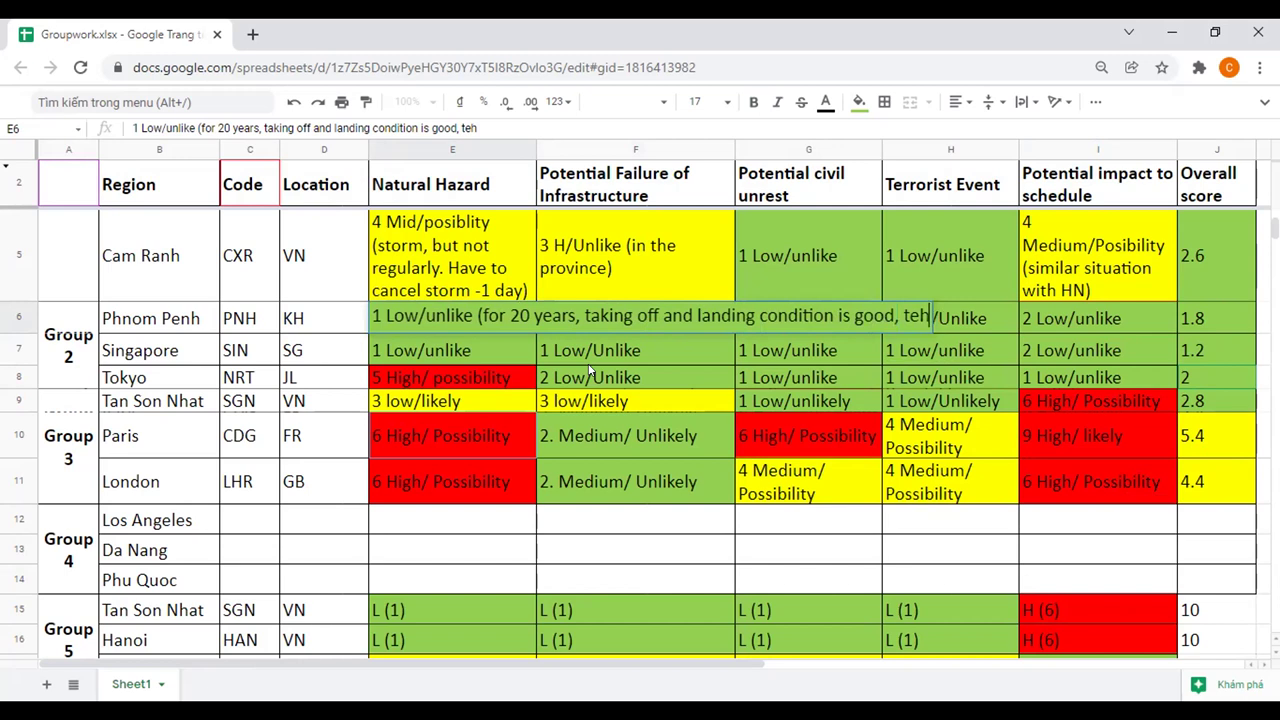
{"action": "type", "text": "eahte"}
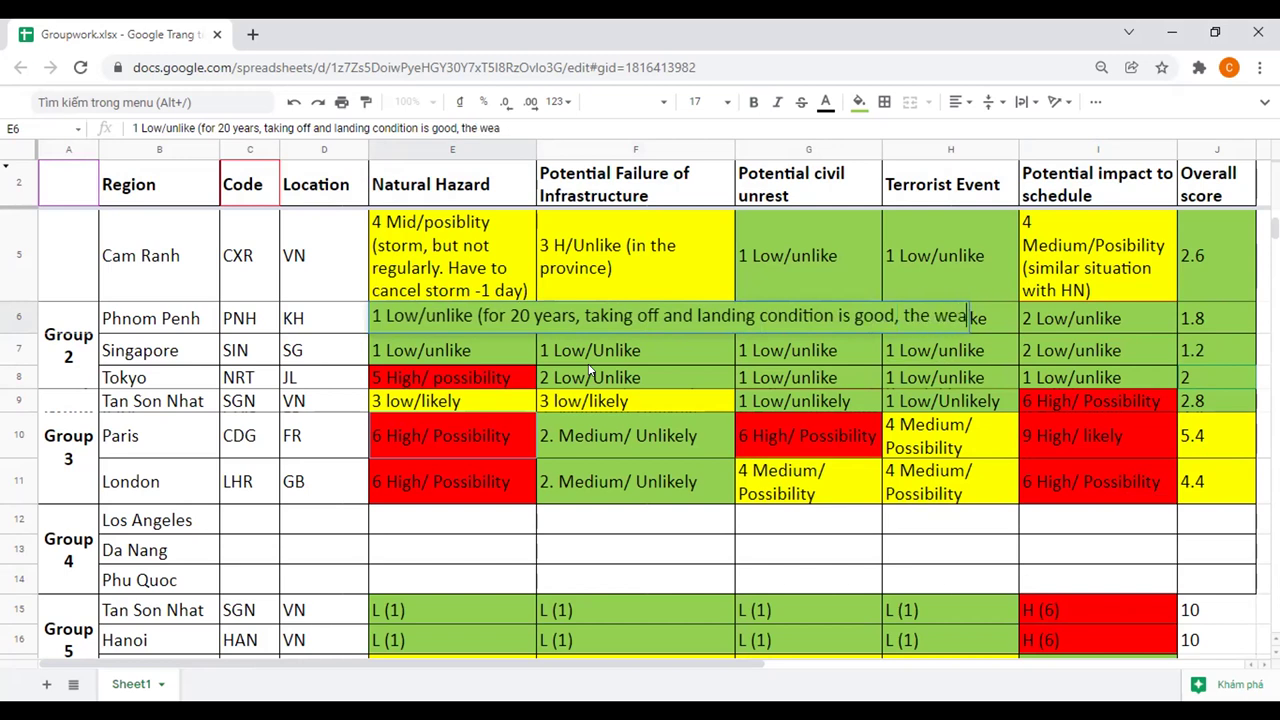
{"action": "key", "text": "BackSpace"}
{"action": "key", "text": "BackSpace"}
{"action": "key", "text": "BackSpace"}
{"action": "type", "text": "ther"}
{"action": "type", "text": ";"}
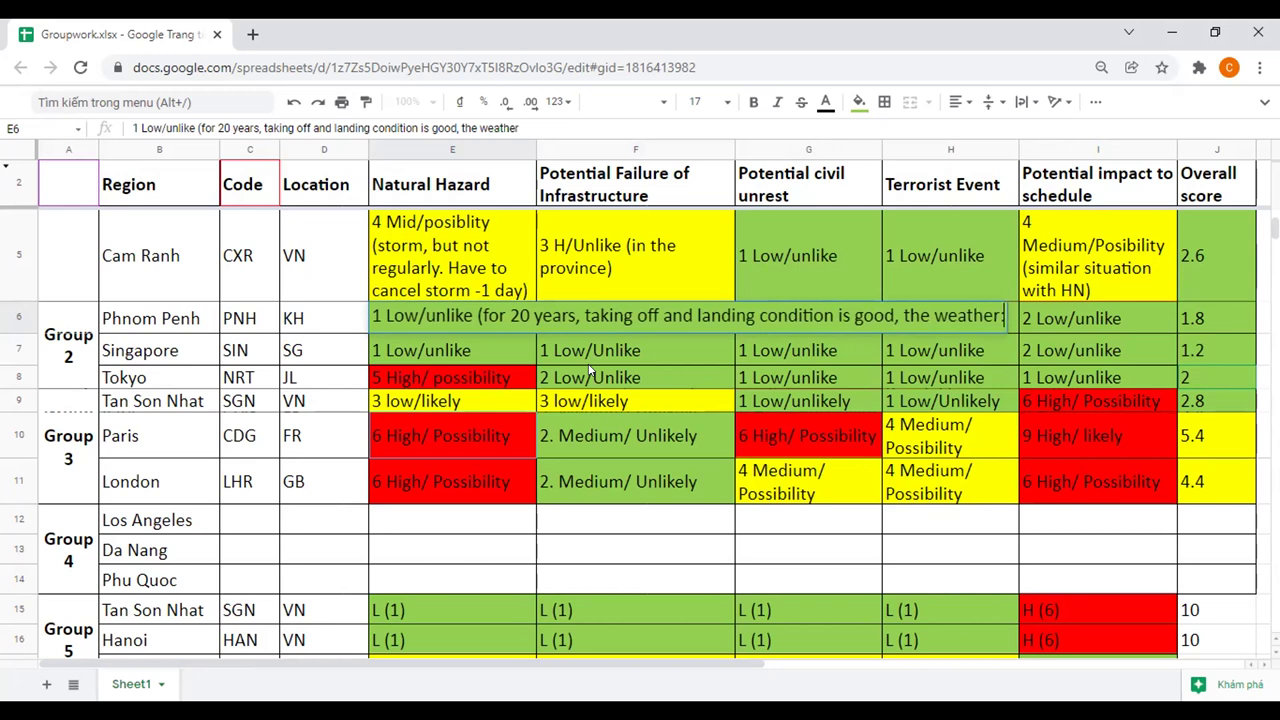
{"action": "type", "text": " thunder"}
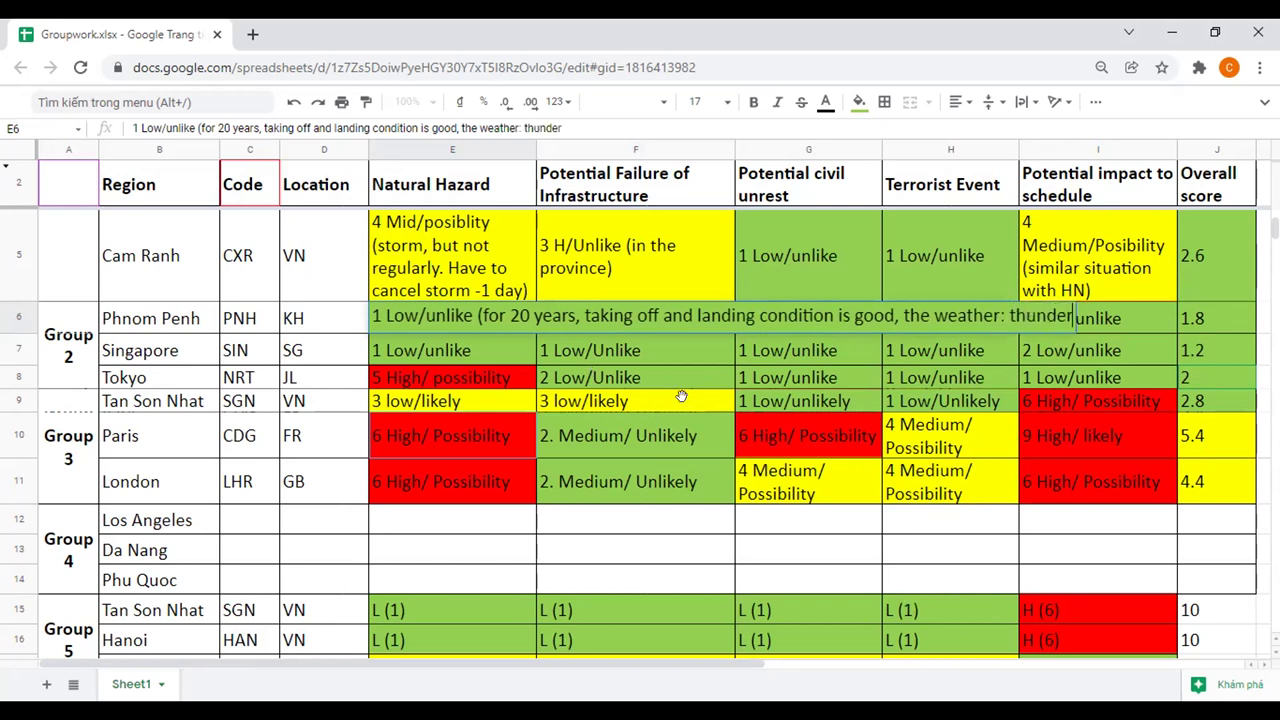
{"action": "key", "text": "Return"}
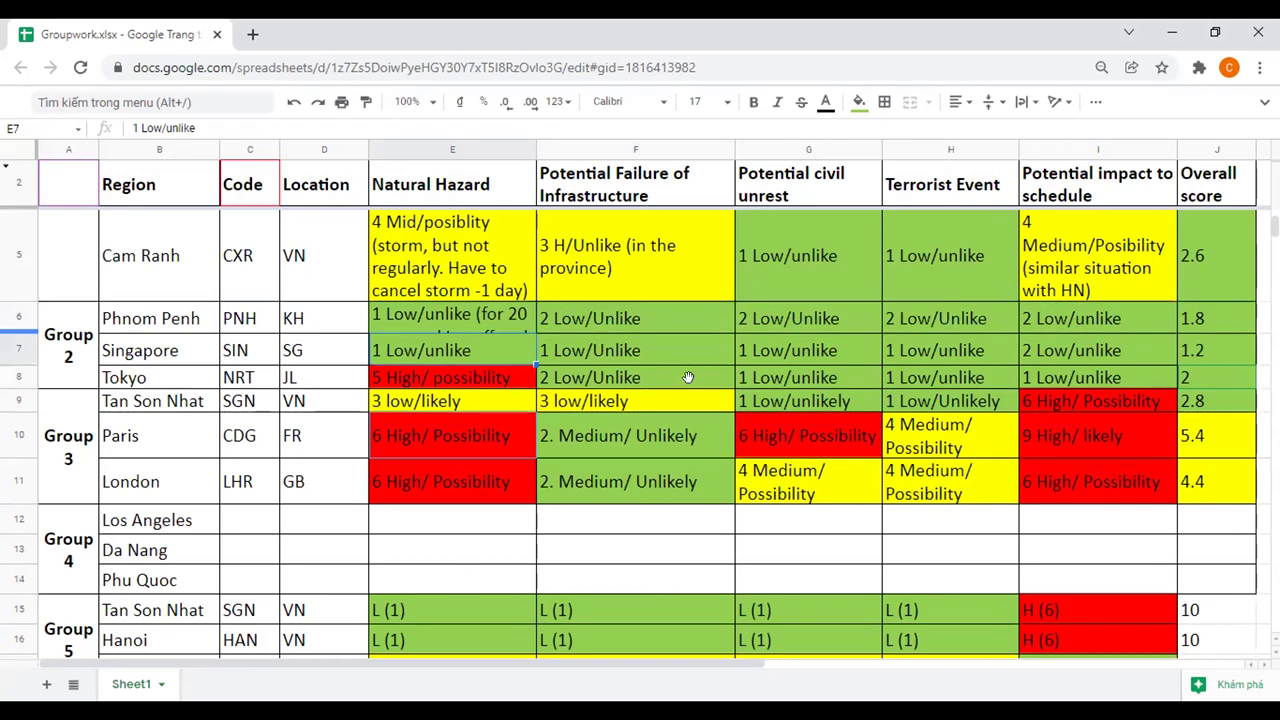
{"action": "key", "text": "Right"}
{"action": "key", "text": "Right"}
{"action": "key", "text": "Right"}
{"action": "key", "text": "Down"}
{"action": "key", "text": "Down"}
{"action": "key", "text": "Down"}
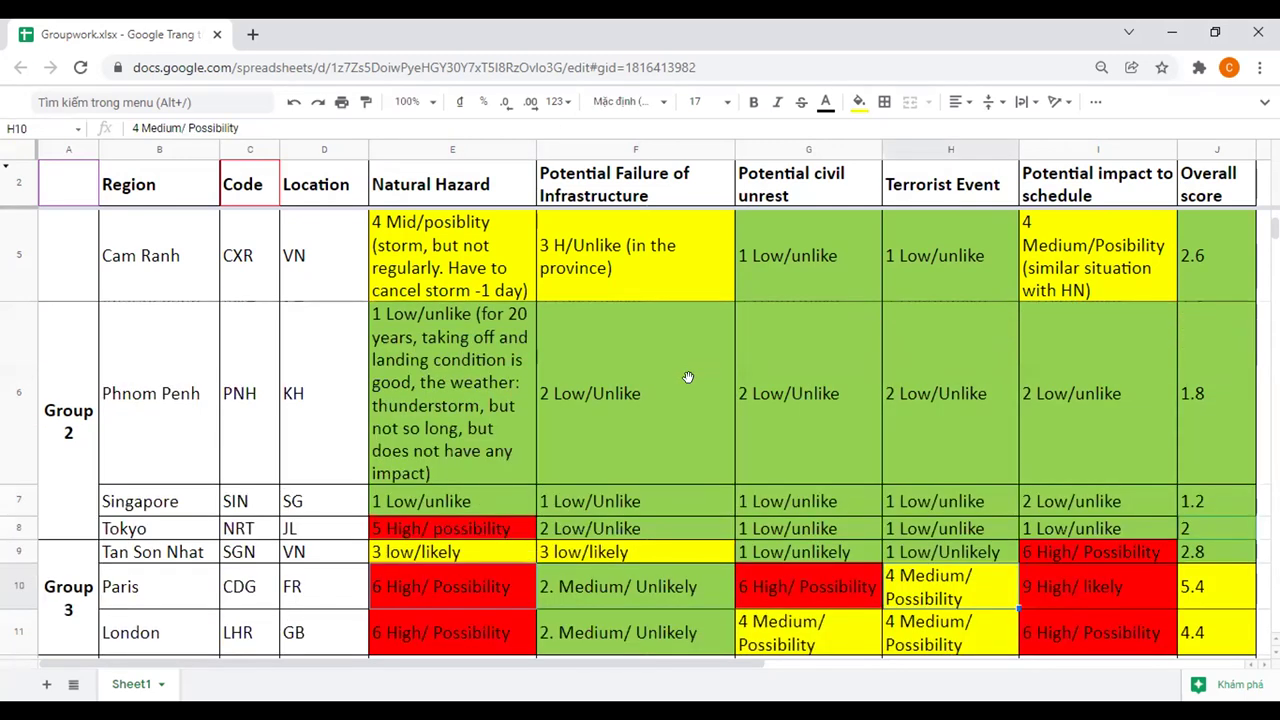
- Append "(airport is small, earlier than schedule, and taking off in time)" to Phnom Penh's Potential Failure of Infrastructure rating
{"action": "double_click", "coordinate": [688, 377]}
{"action": "type", "text": "(airport is small,"}
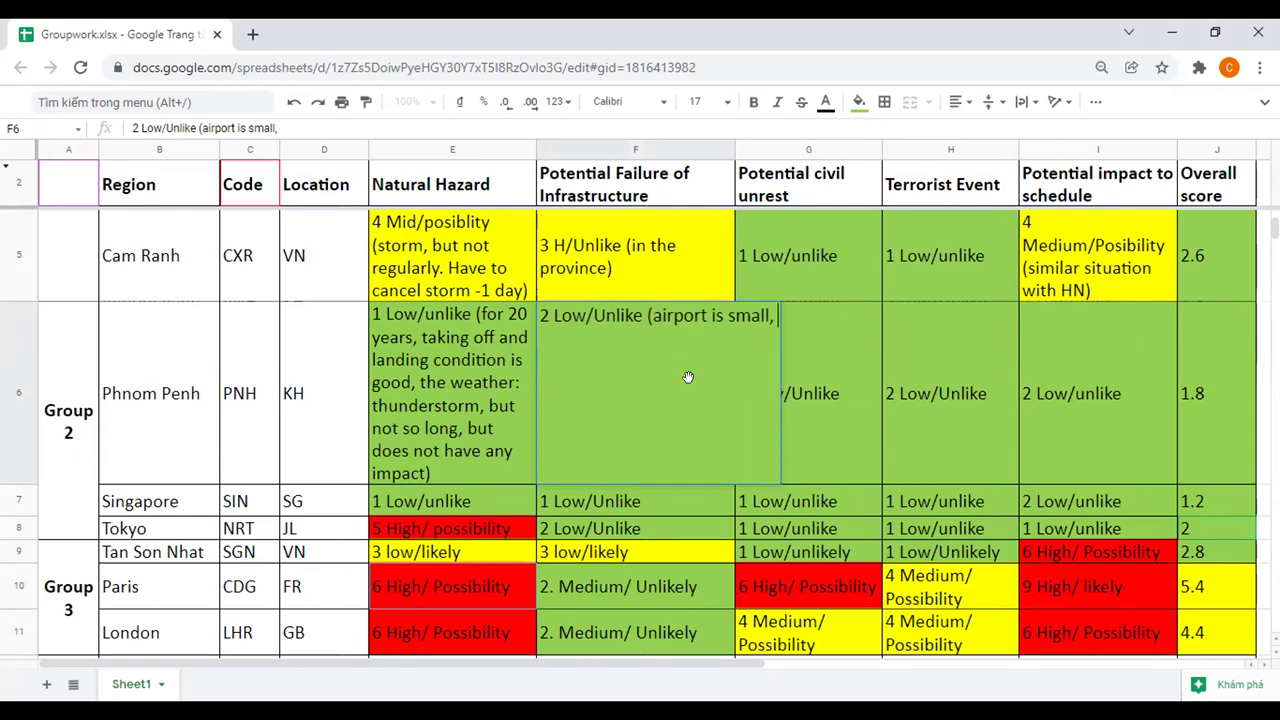
{"action": "type", "text": "earlier than"}
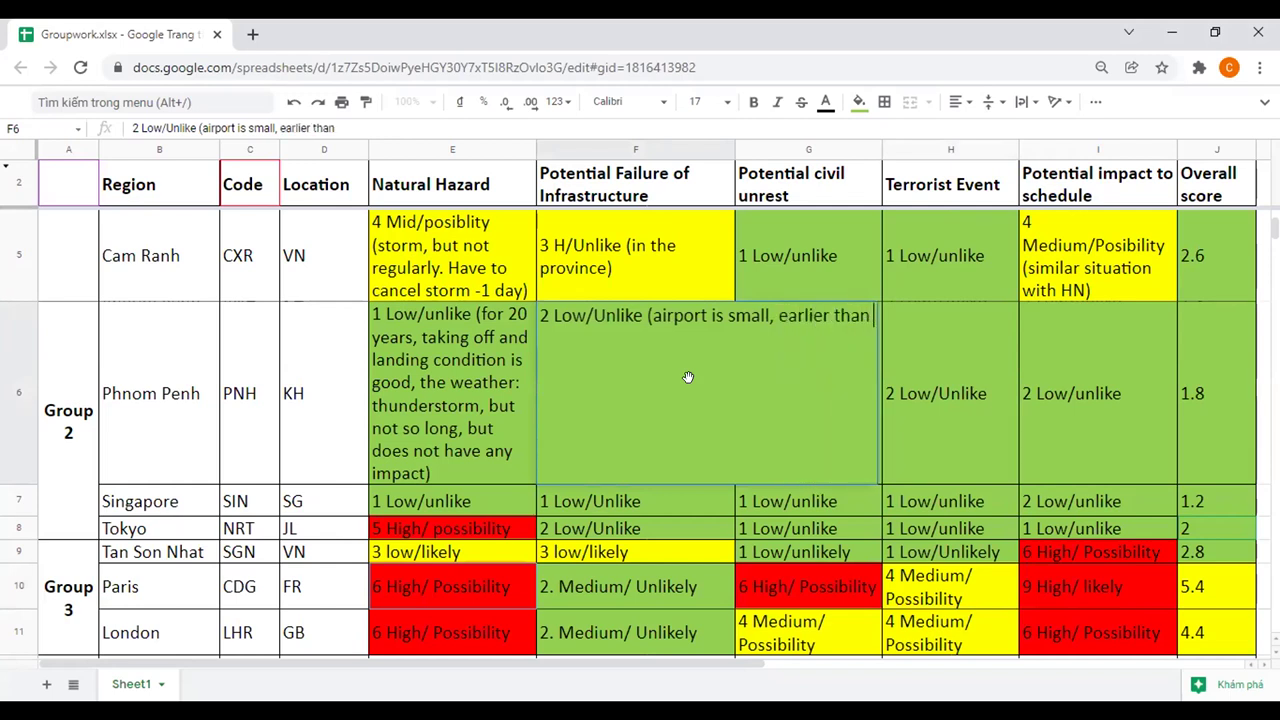
{"action": "type", "text": " schedul"}
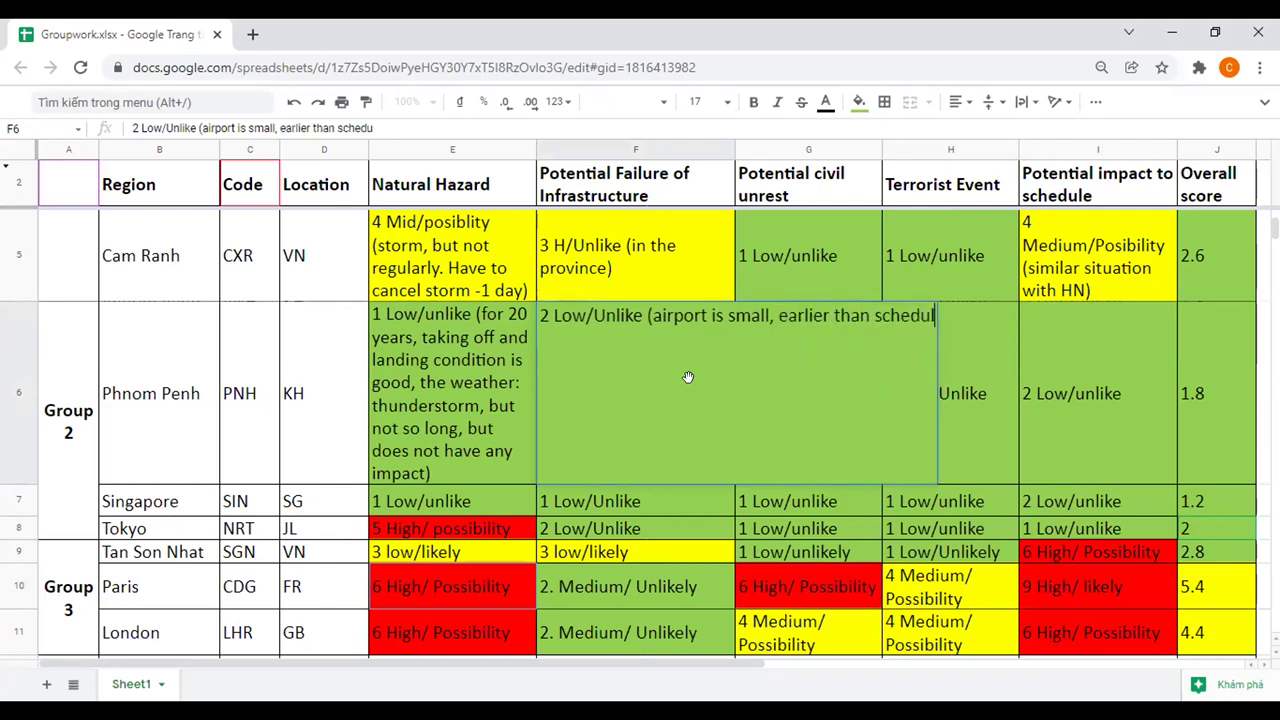
{"action": "type", "text": "e, and taking"}
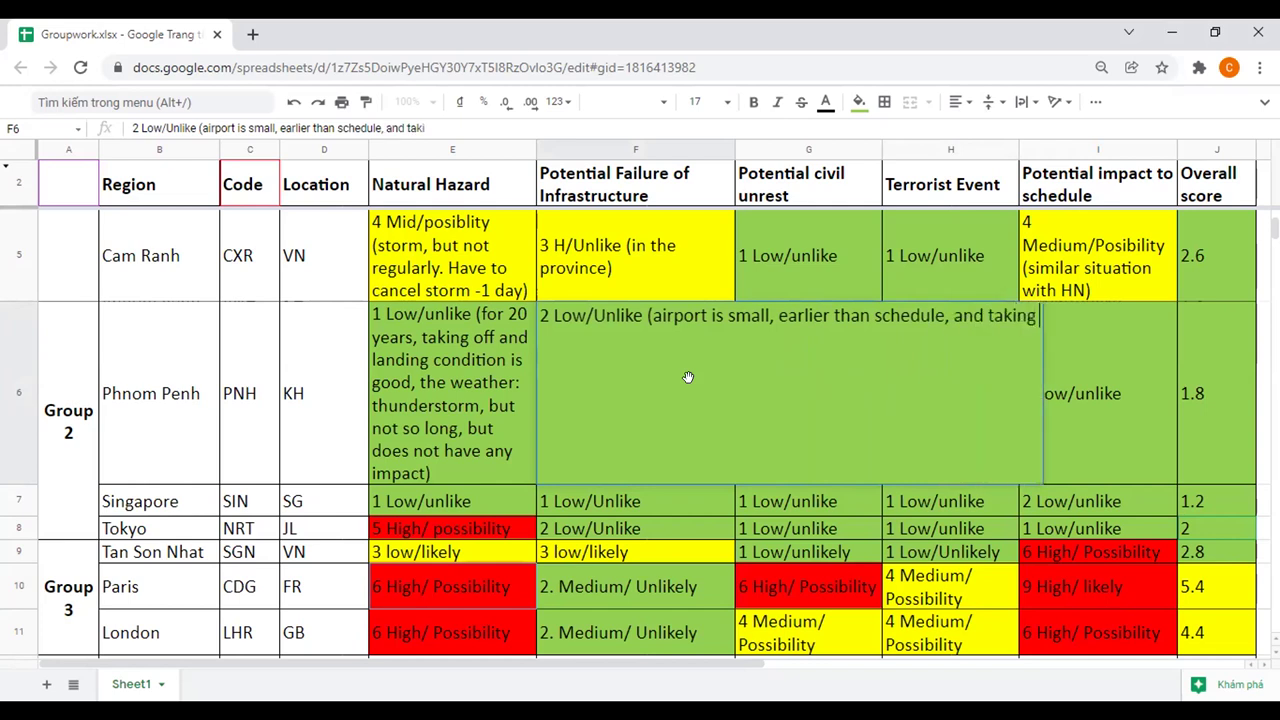
{"action": "type", "text": " off in time"}
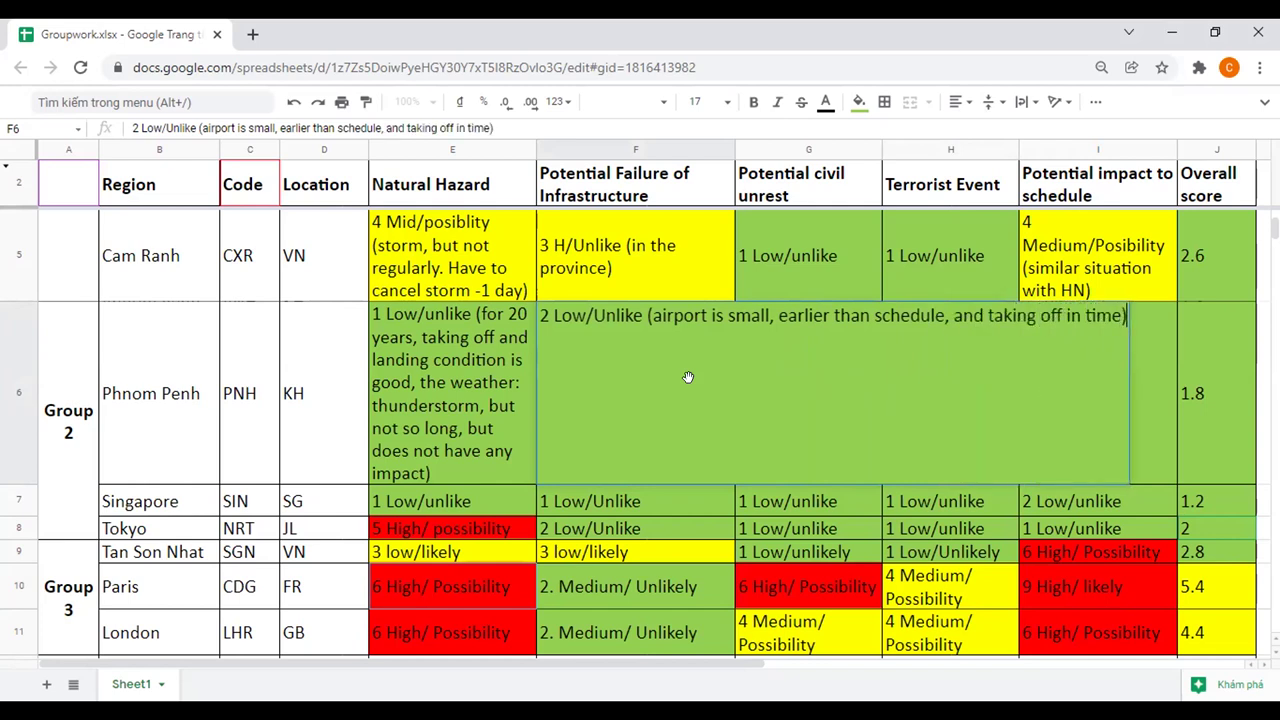
{"action": "key", "text": "Return"}
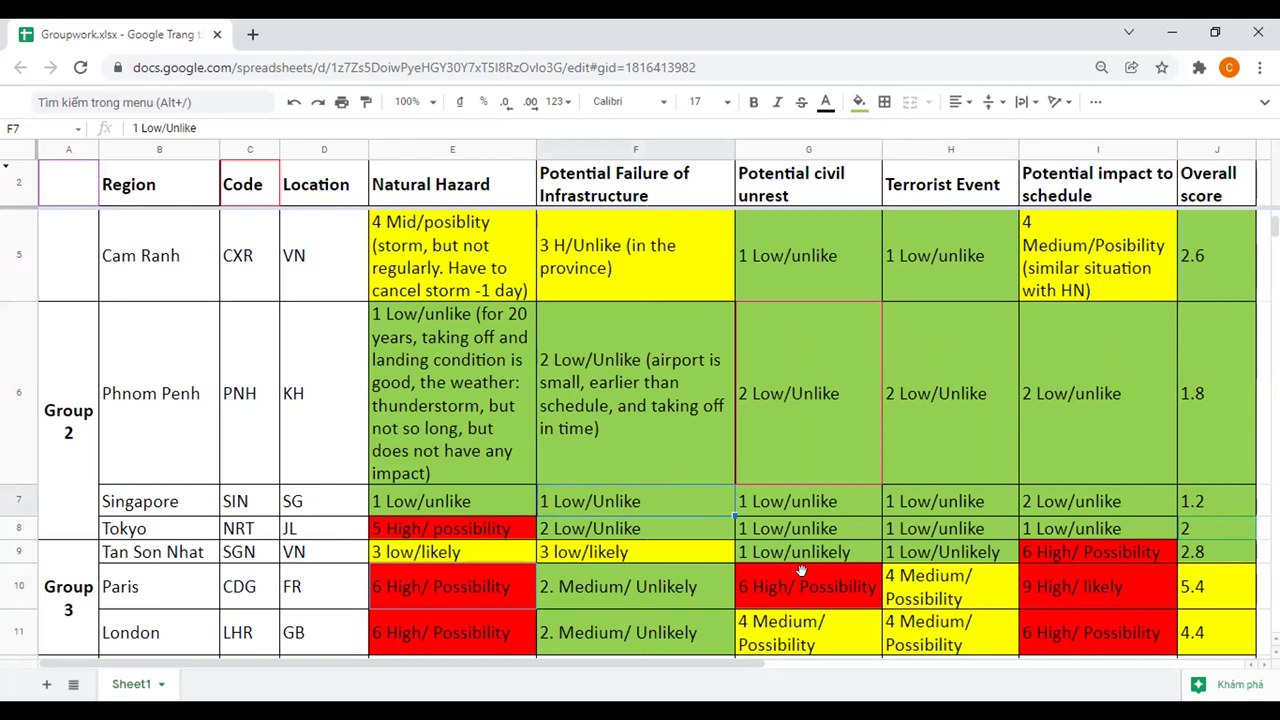
- Append "(peaceful)" to Phnom Penh's Potential civil unrest rating
{"action": "double_click", "coordinate": [846, 388]}
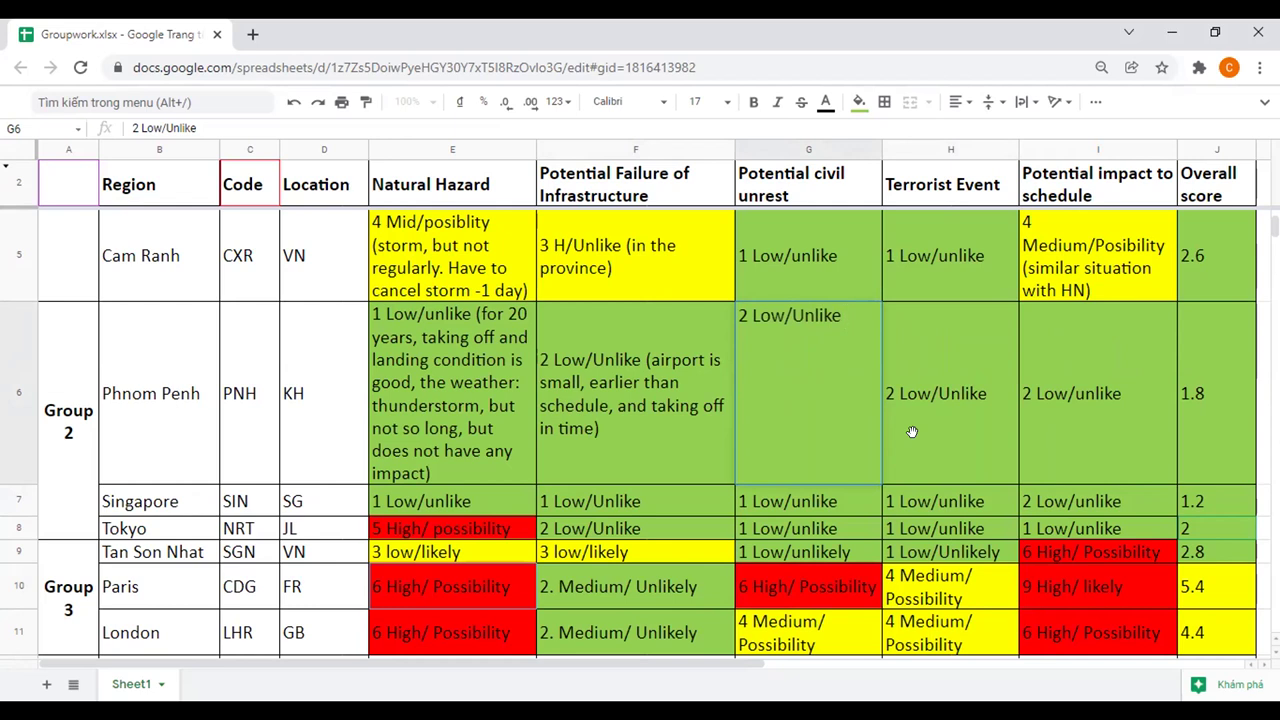
{"action": "type", "text": "(peaceful"}
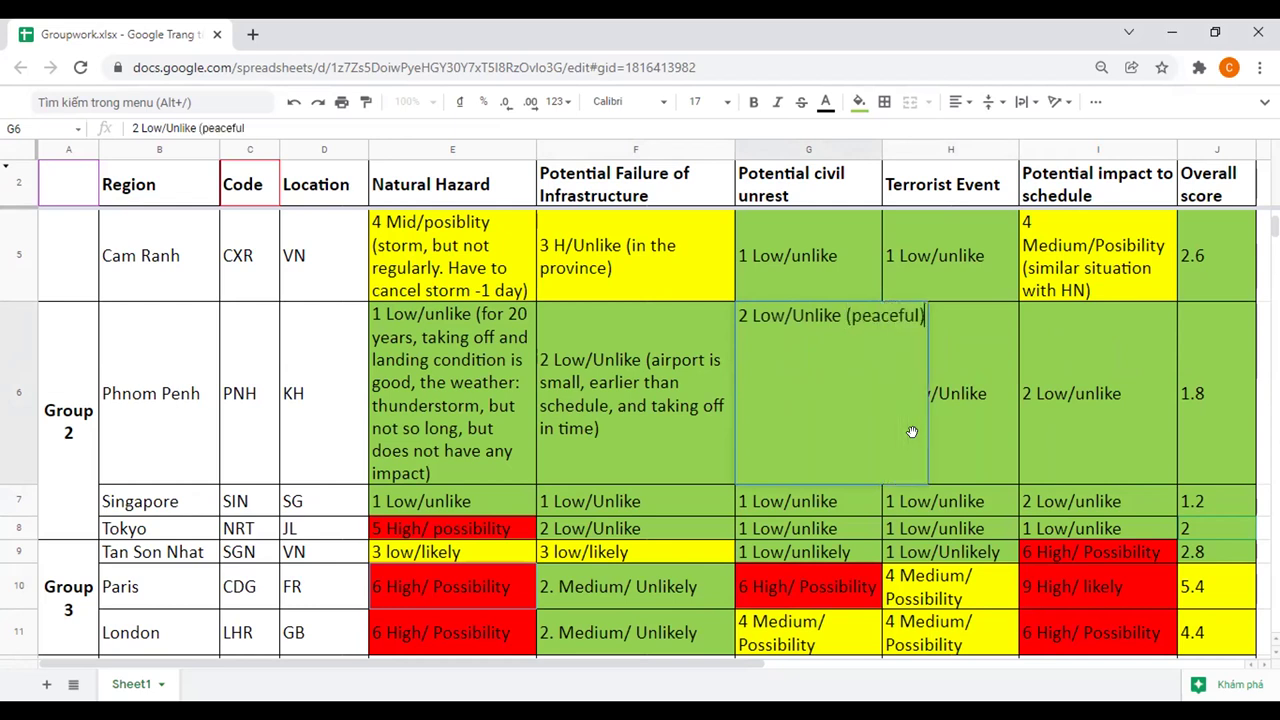
{"action": "type", "text": ")"}
{"action": "key", "text": "Return"}
- Append "(no strike)" to Phnom Penh's Terrorist Event rating
{"action": "left_click", "coordinate": [1003, 424]}
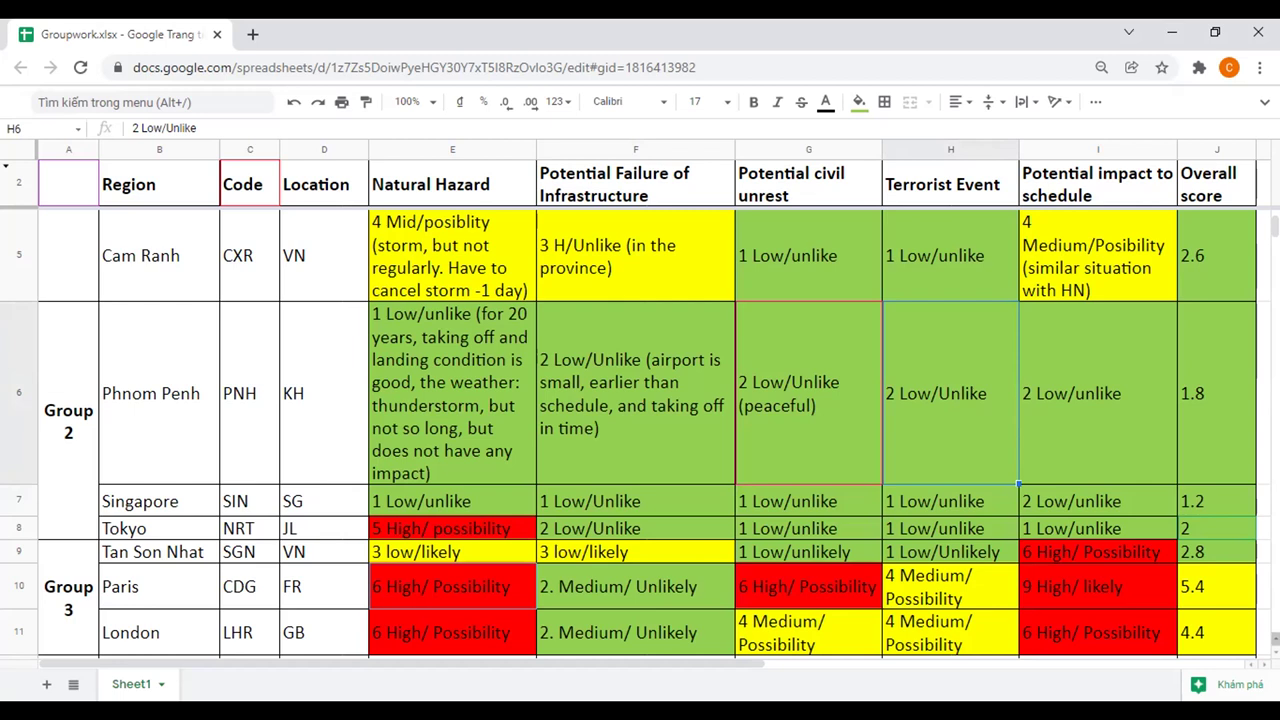
{"action": "left_click", "coordinate": [1118, 408]}
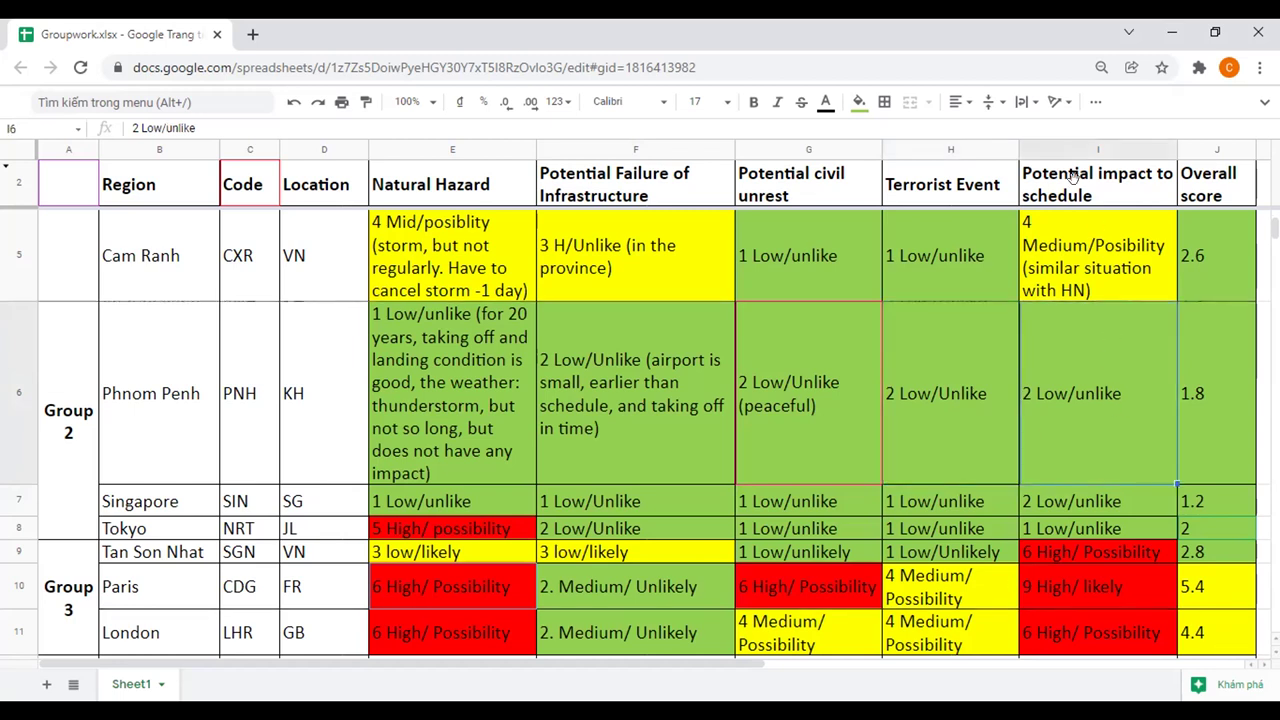
{"action": "double_click", "coordinate": [988, 380]}
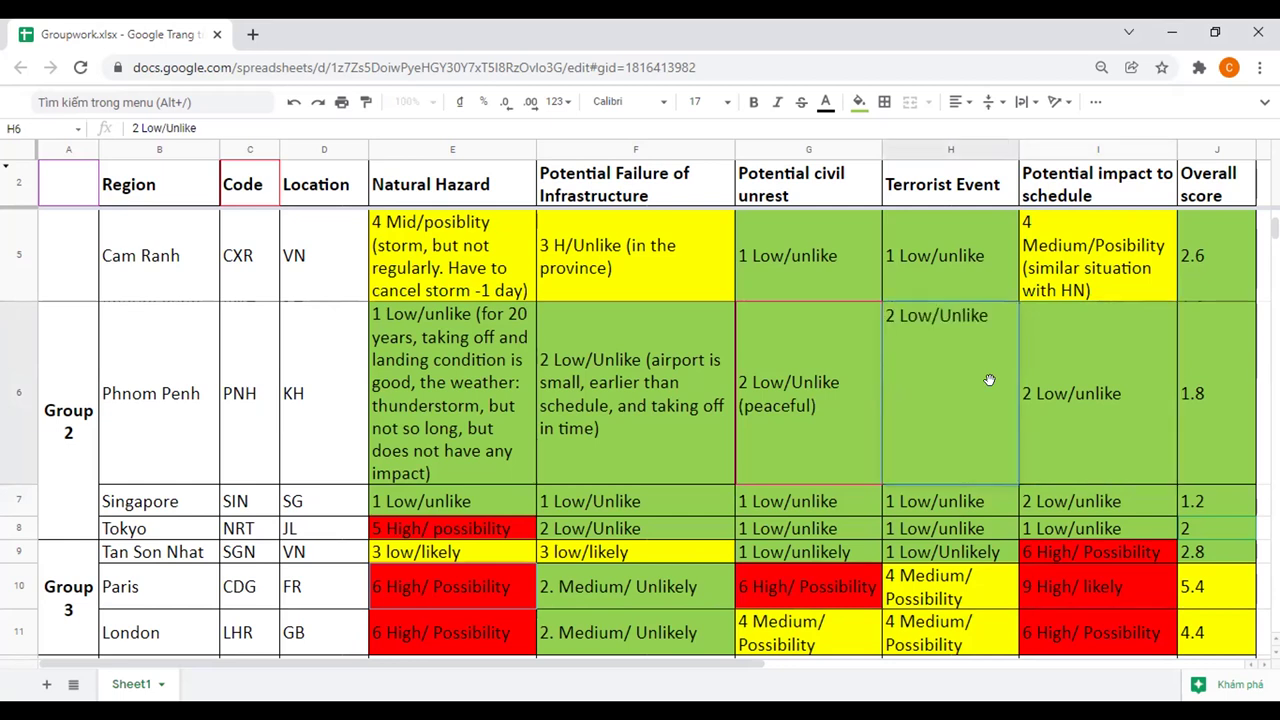
{"action": "type", "text": "(no strik"}
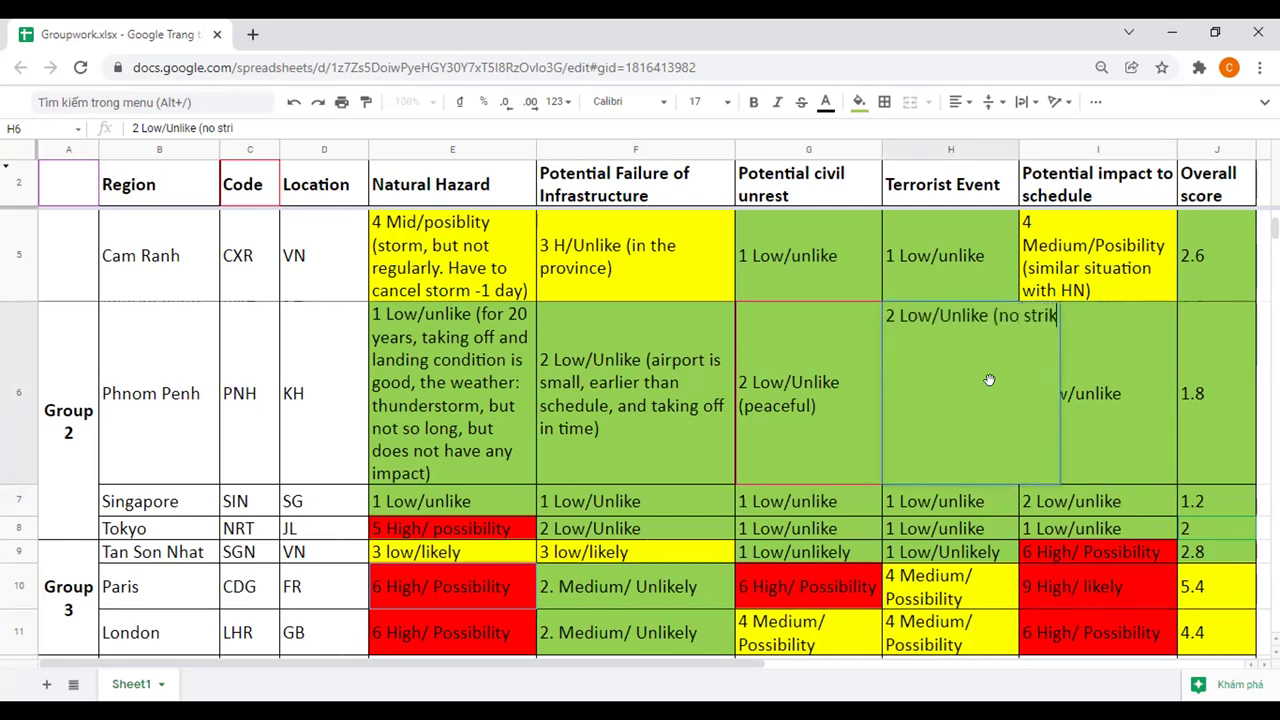
{"action": "type", "text": "e)"}
{"action": "key", "text": "Return"}
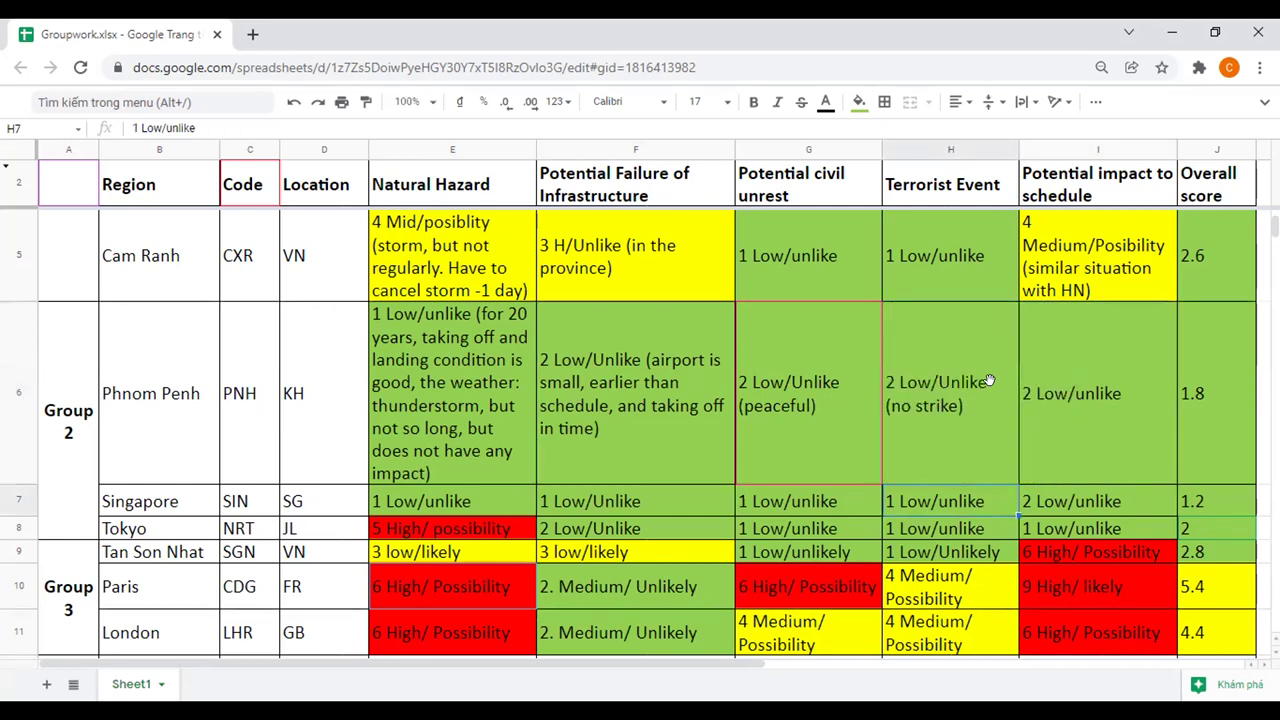
- Append "(for VNA, for the pilot experience good but not excellent)" to Phnom Penh's Potential impact to schedule rating
{"action": "left_click", "coordinate": [1133, 406]}
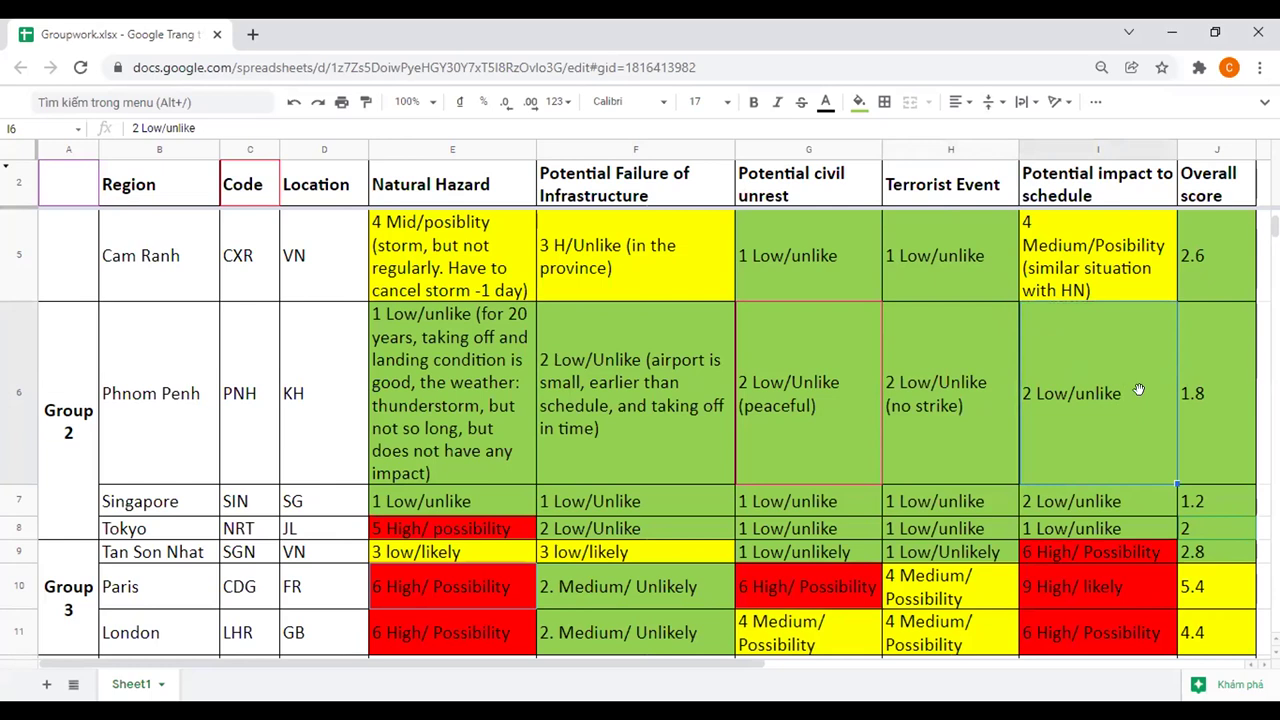
{"action": "double_click", "coordinate": [1138, 390]}
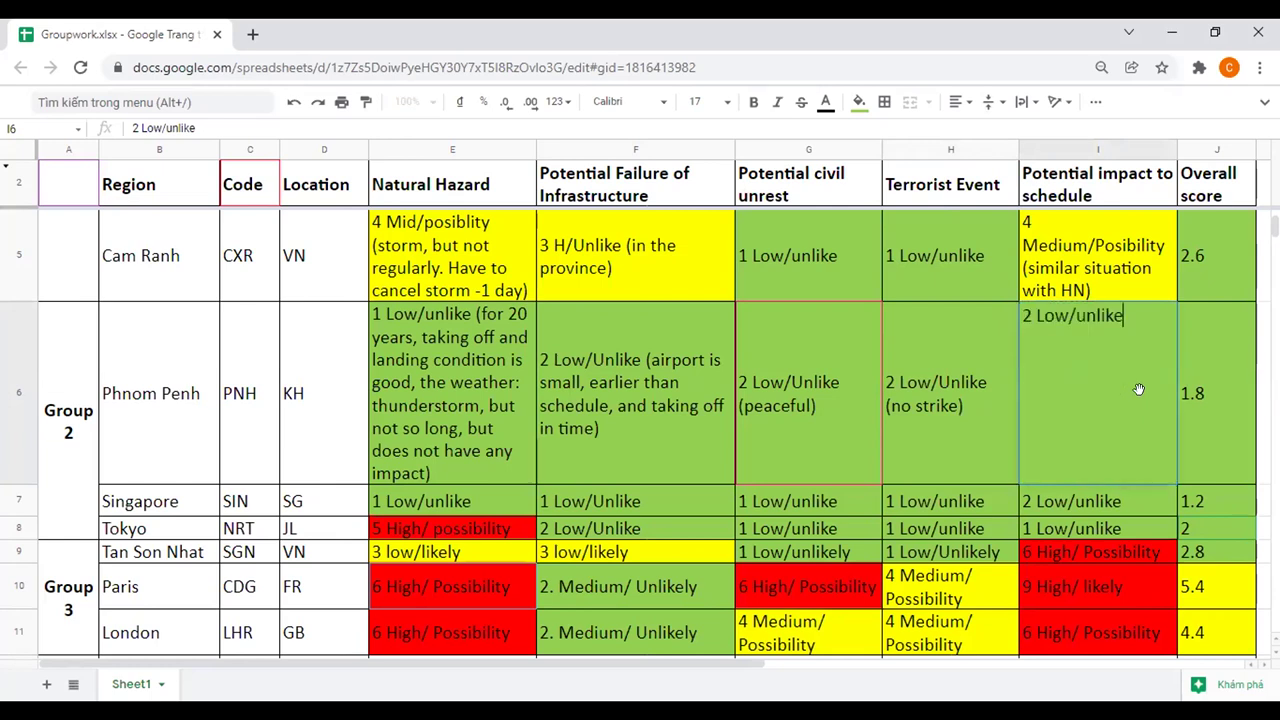
{"action": "type", "text": "(for VN"}
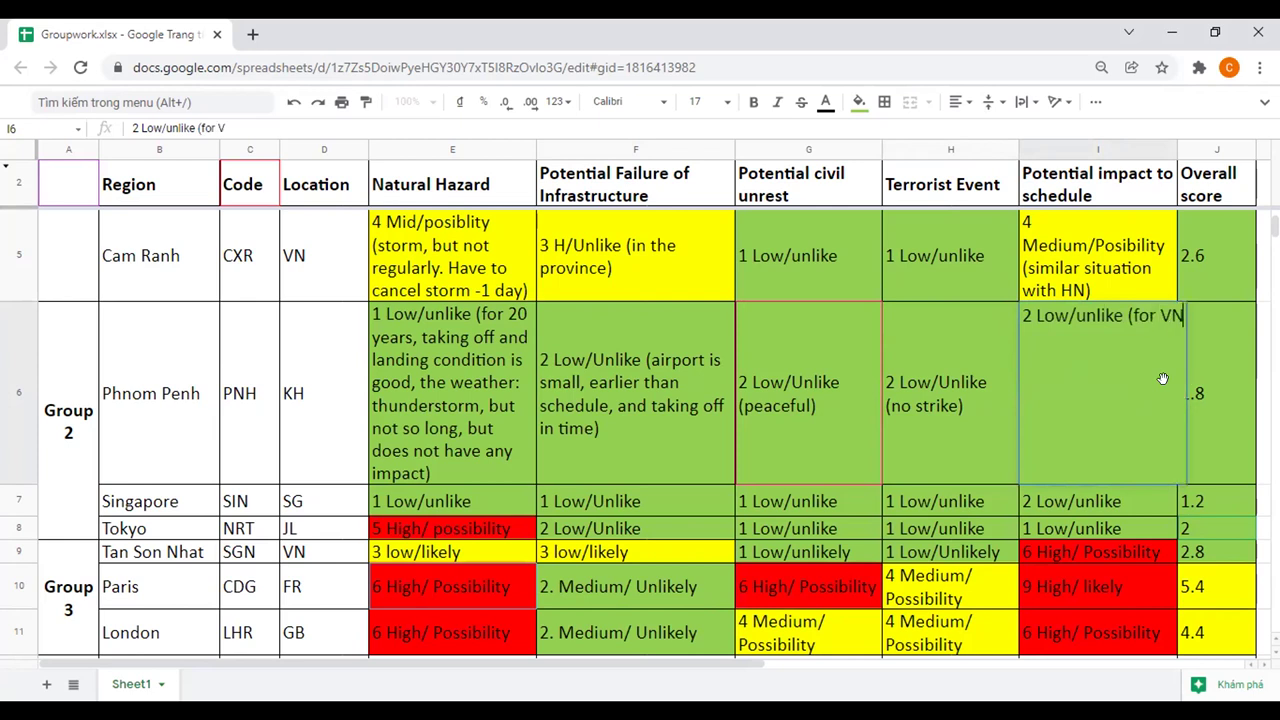
{"action": "type", "text": "A,"}
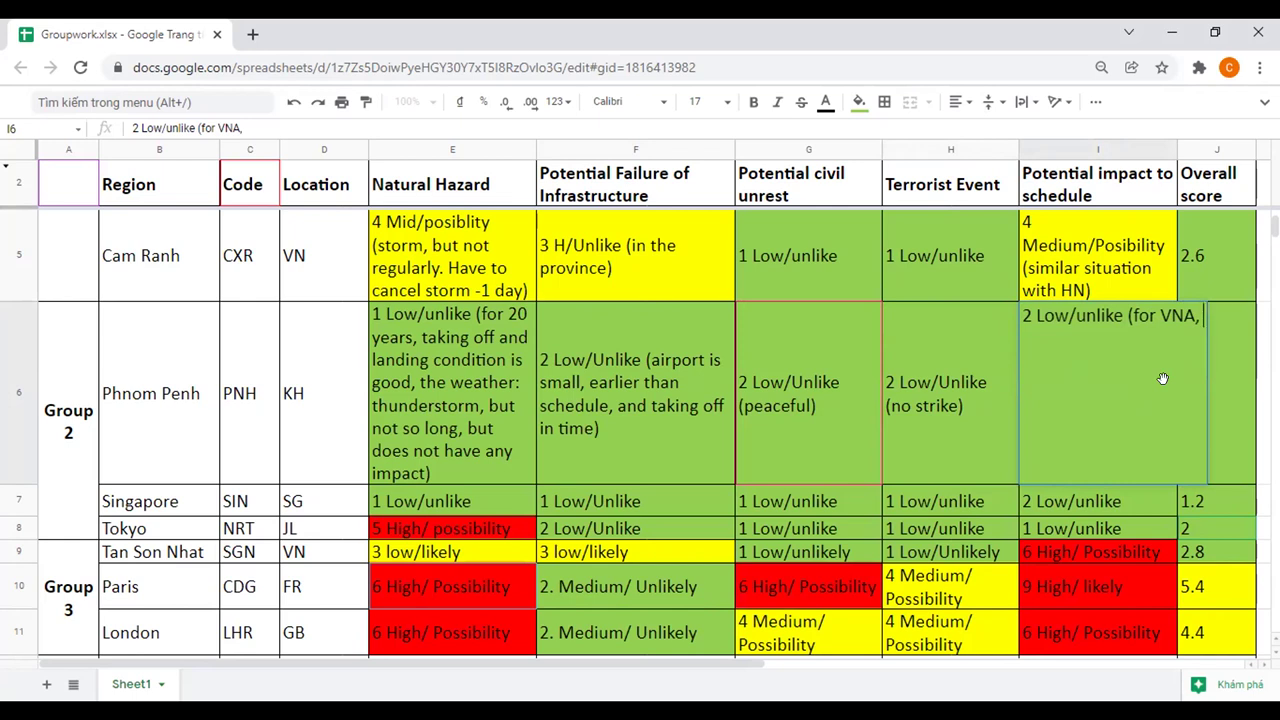
{"action": "type", "text": "for the"}
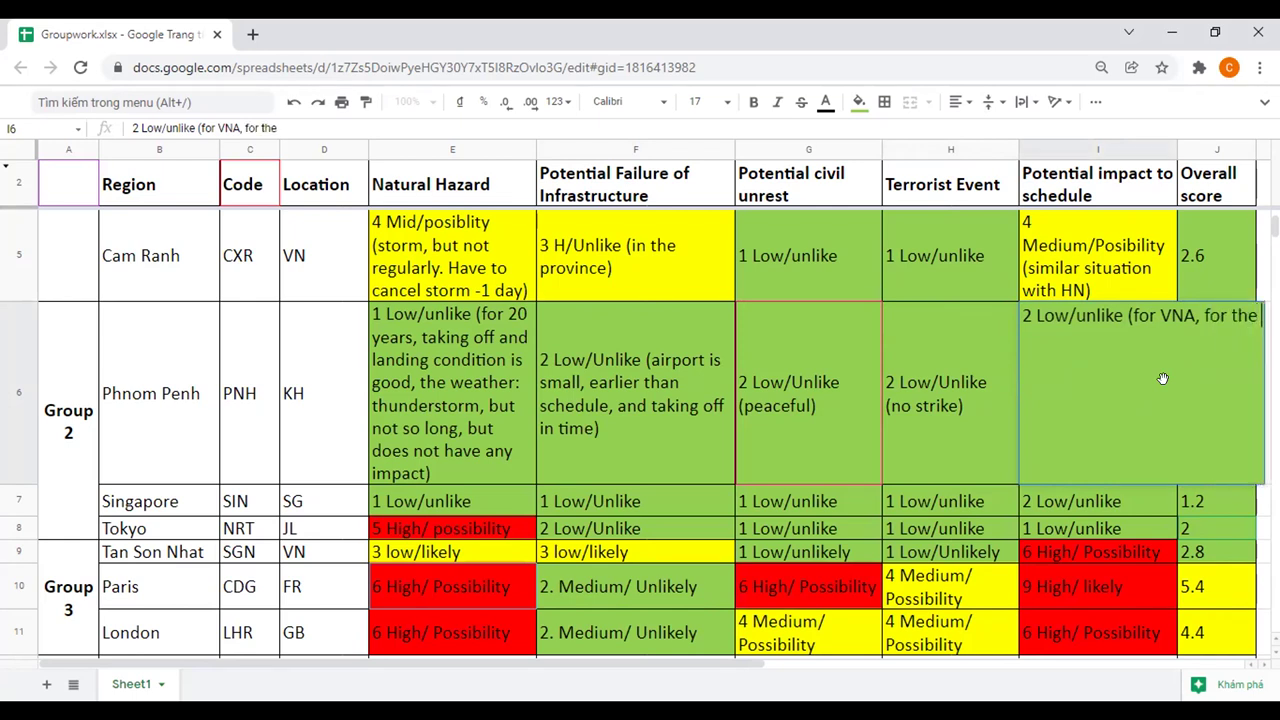
{"action": "type", "text": " pilor"}
{"action": "key", "text": "BackSpace"}
{"action": "type", "text": "t experience "}
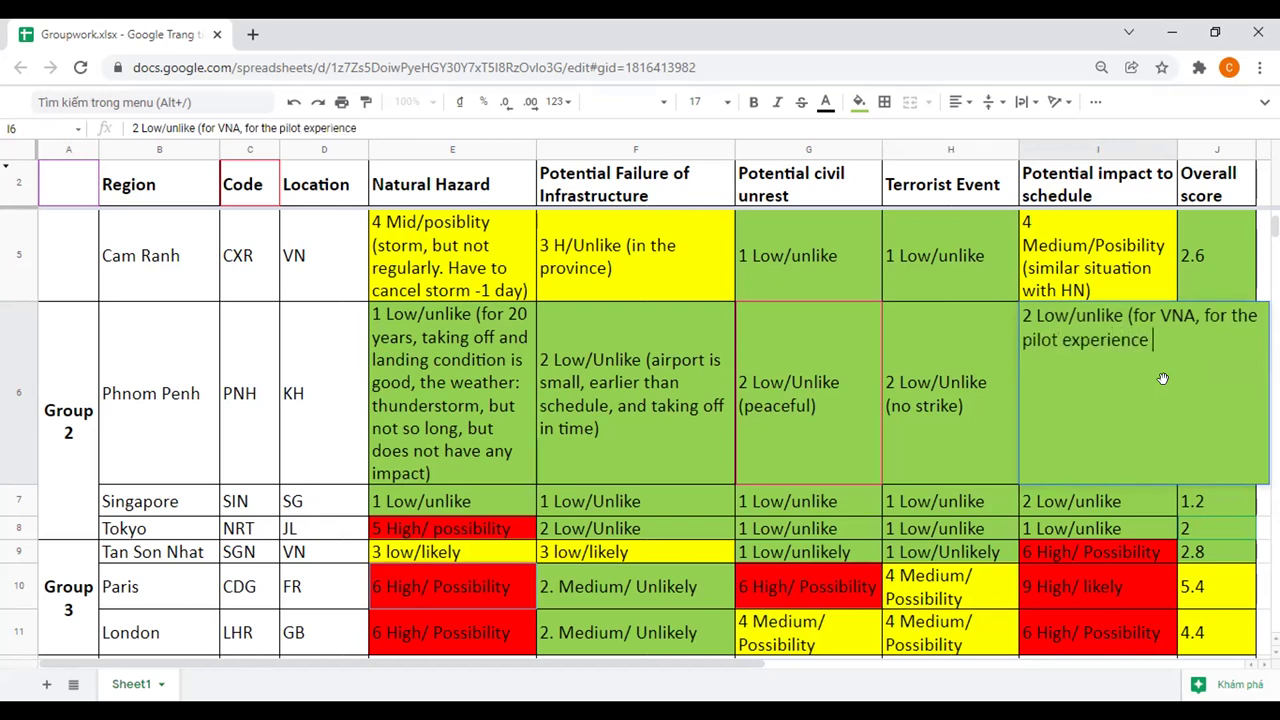
{"action": "type", "text": "good but not e"}
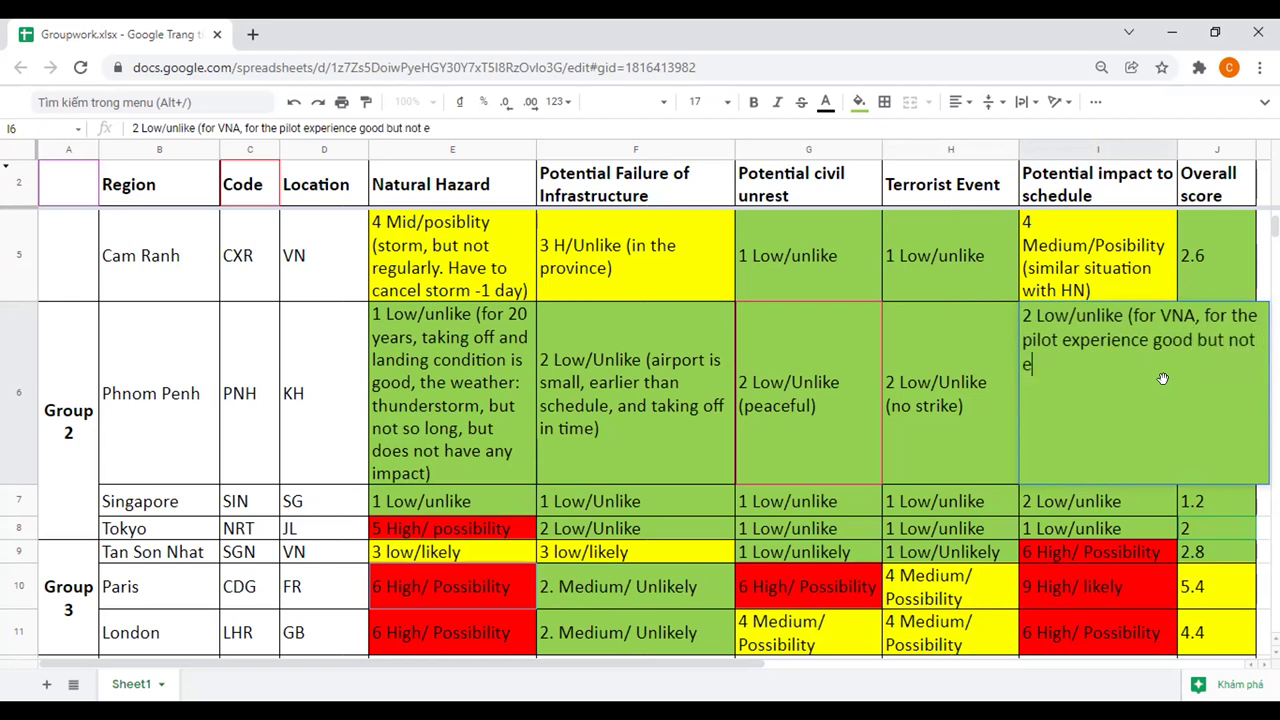
{"action": "type", "text": "xcellent)"}
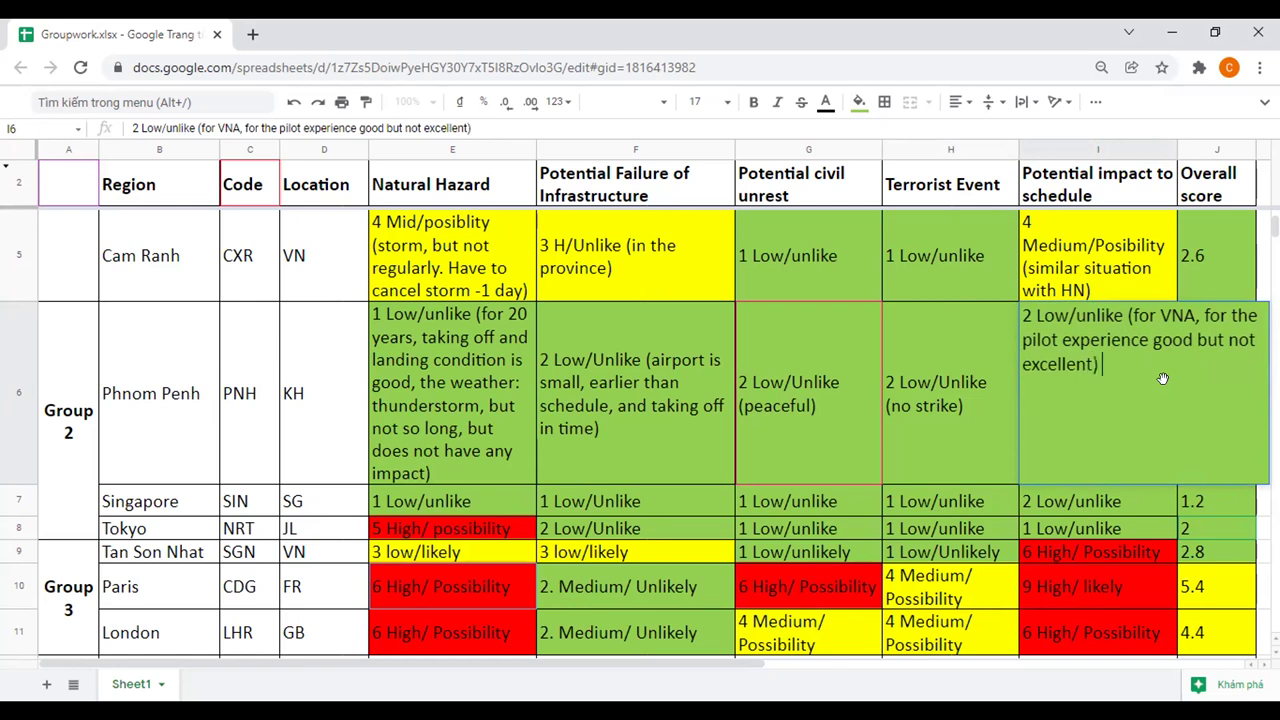
{"action": "key", "text": "Return"}
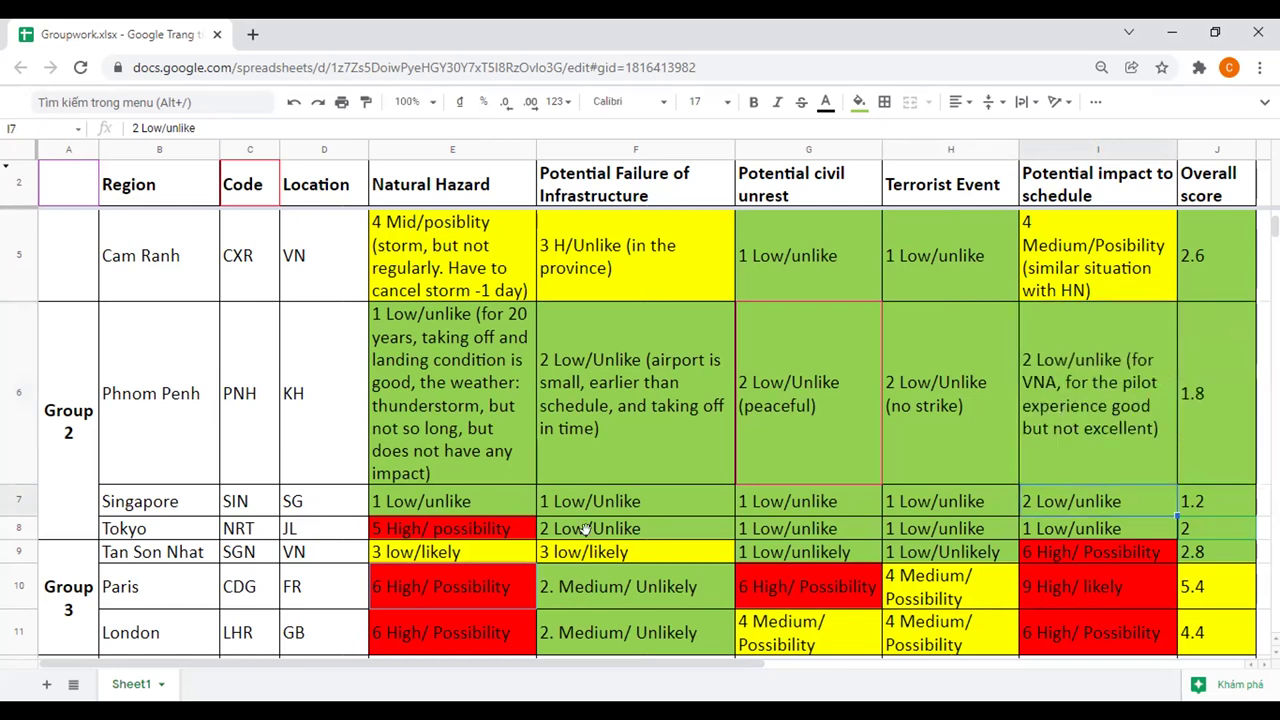
- Append "(same with HCM city, the weather is ok. Typhoon happens not so frequently, thunderstorm is not so serious)" to Singapore's Natural Hazard rating and fit the row
{"action": "double_click", "coordinate": [491, 494]}
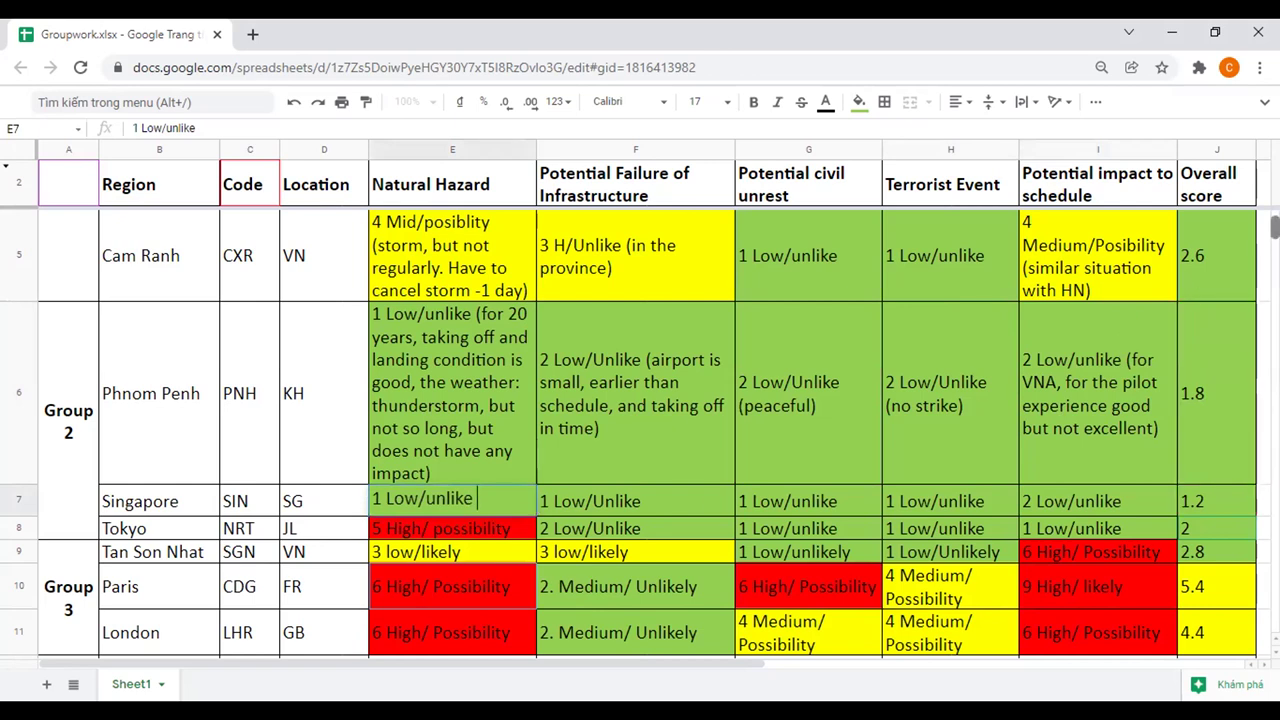
{"action": "scroll", "coordinate": [560, 400], "scroll_direction": "down", "scroll_amount": 1}
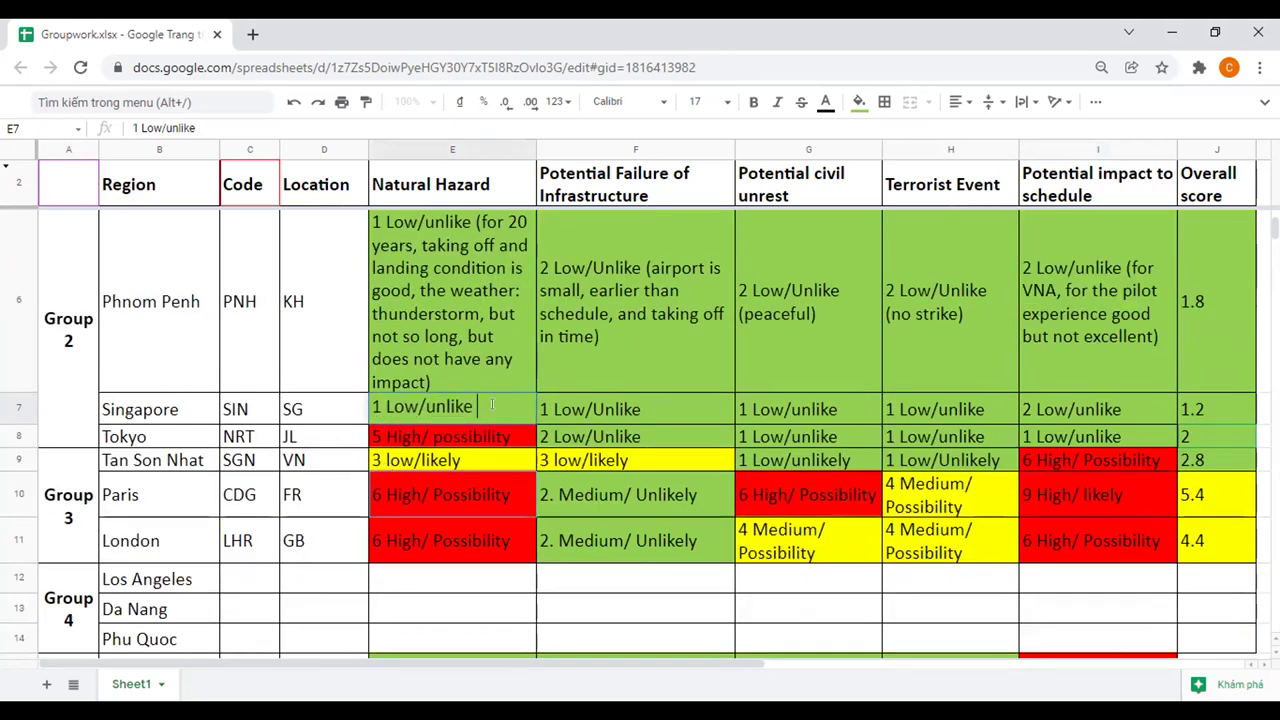
{"action": "type", "text": "(same with HCM city, the weather is"}
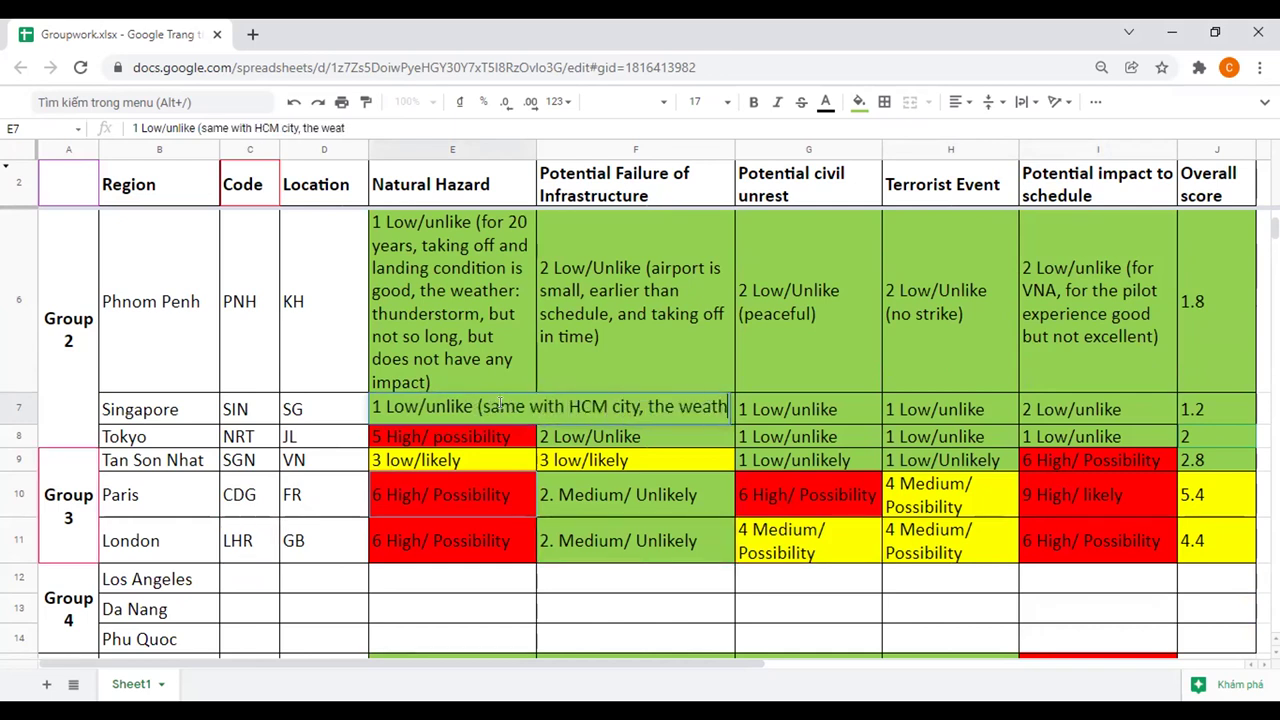
{"action": "type", "text": "ok. Ty"}
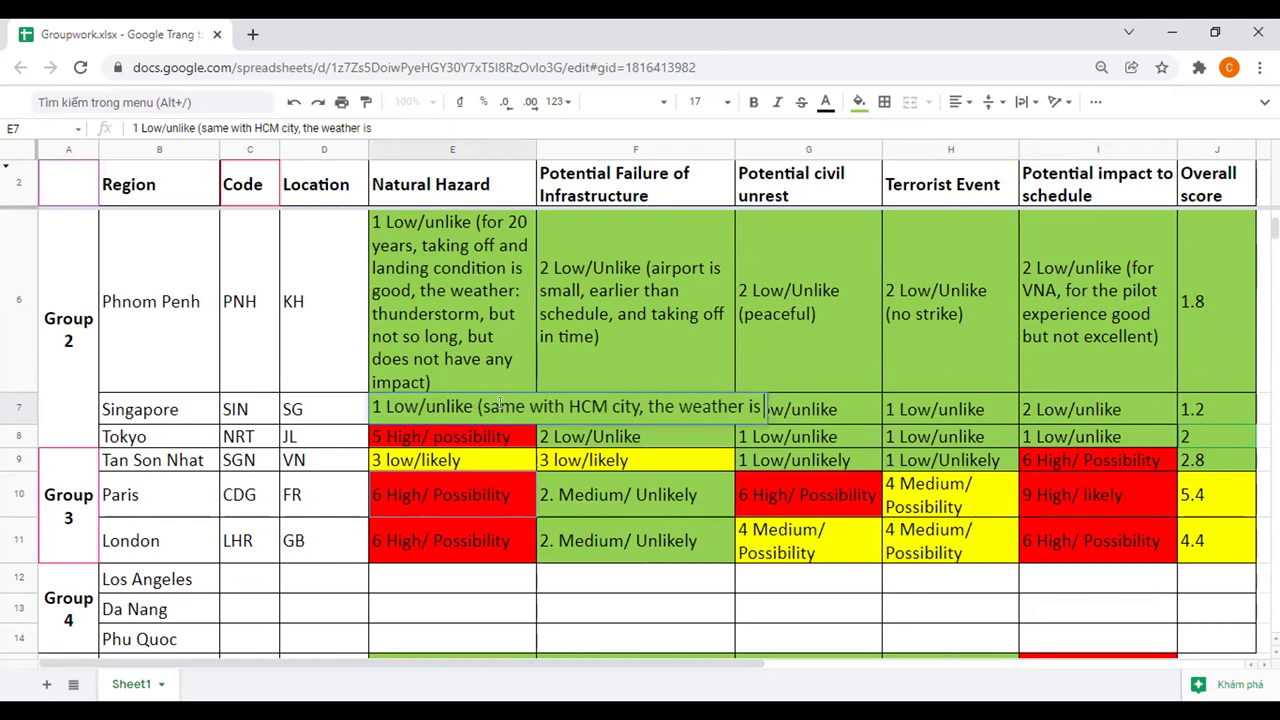
{"action": "type", "text": "ph"}
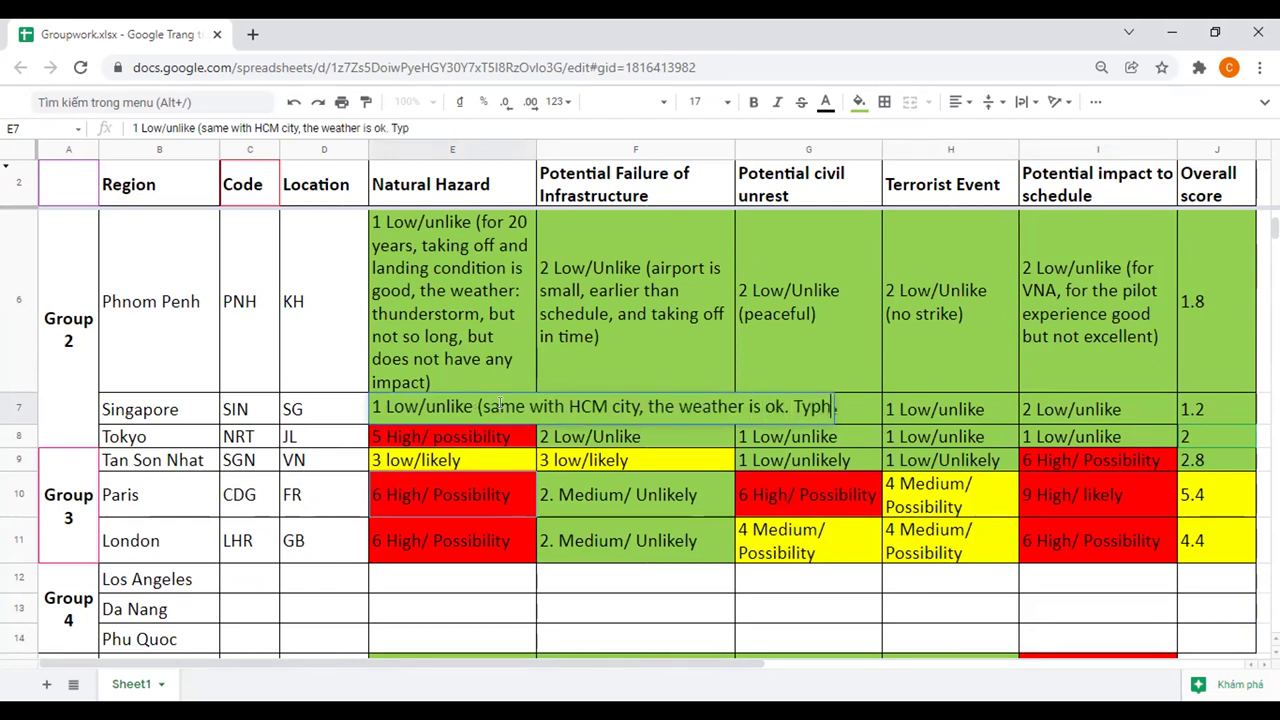
{"action": "type", "text": "oon happen"}
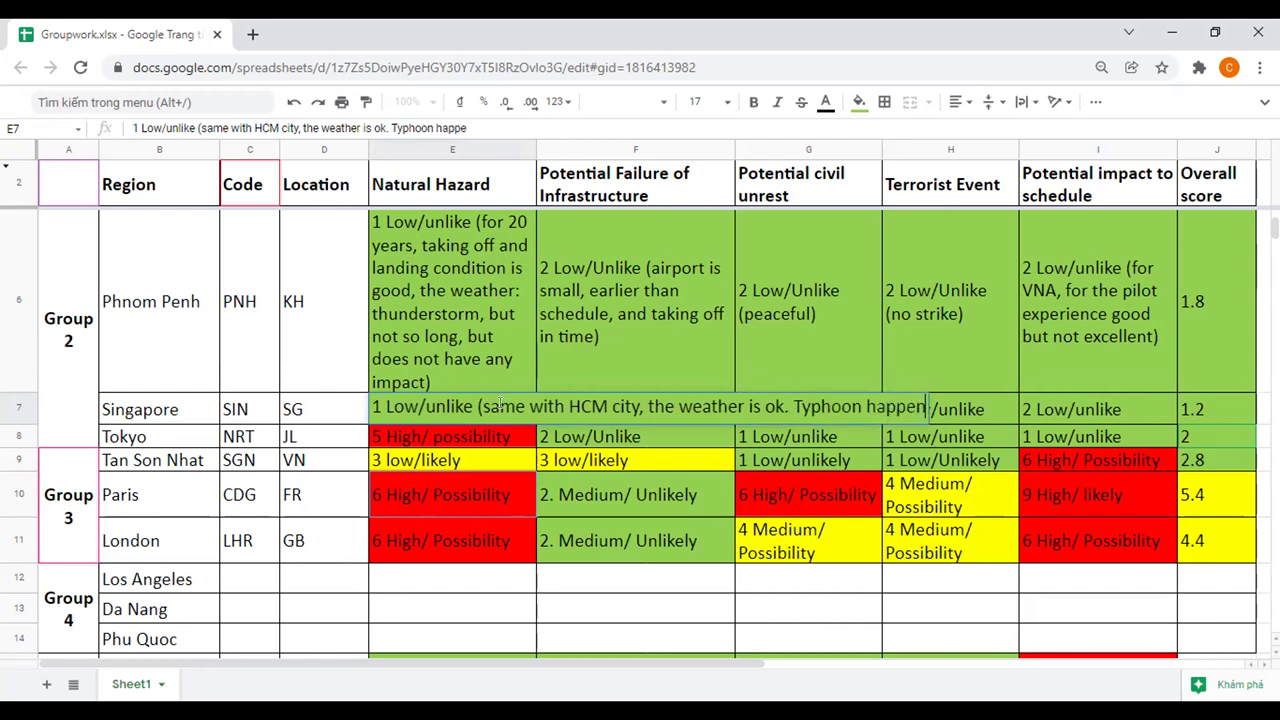
{"action": "type", "text": "s not so "}
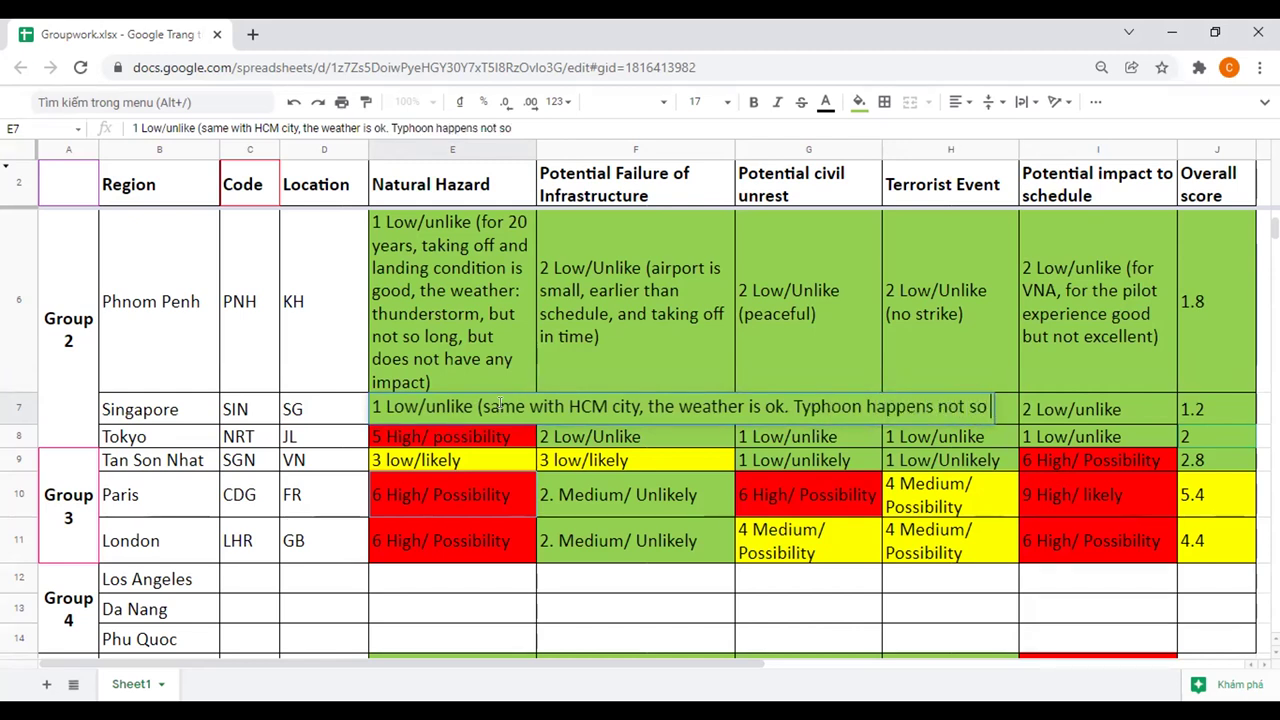
{"action": "type", "text": "frequentl"}
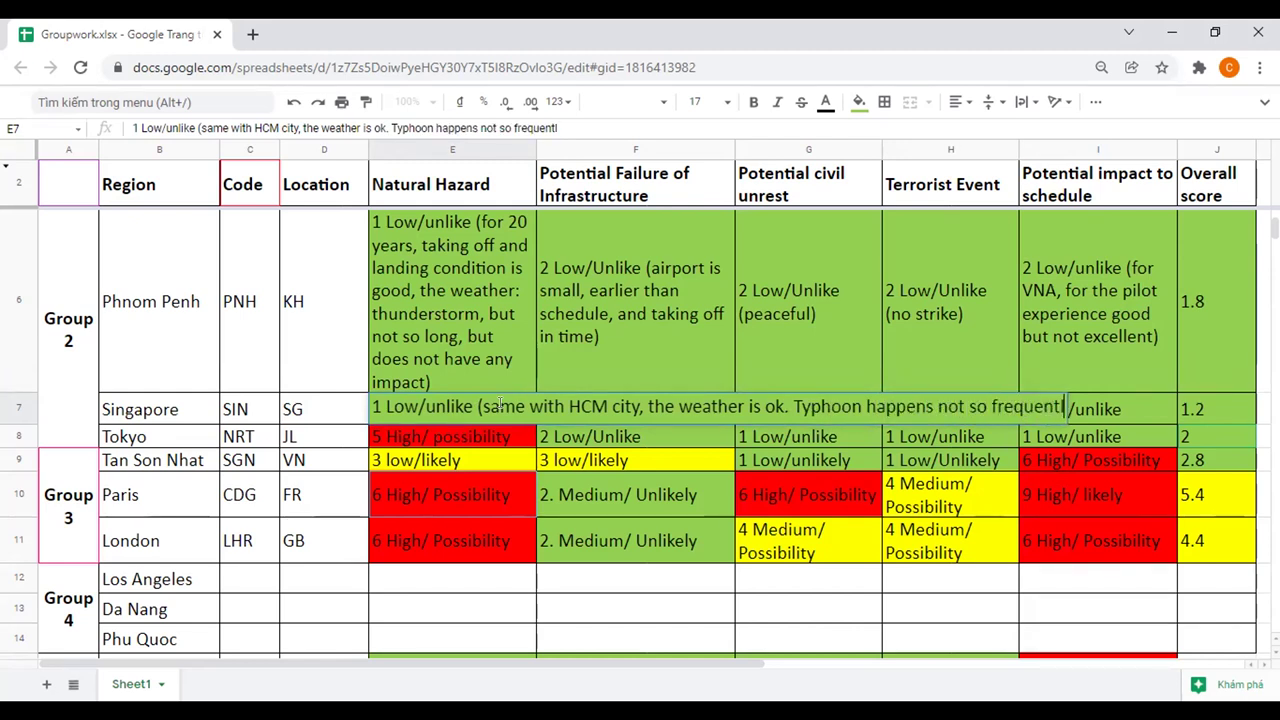
{"action": "type", "text": "y, thund"}
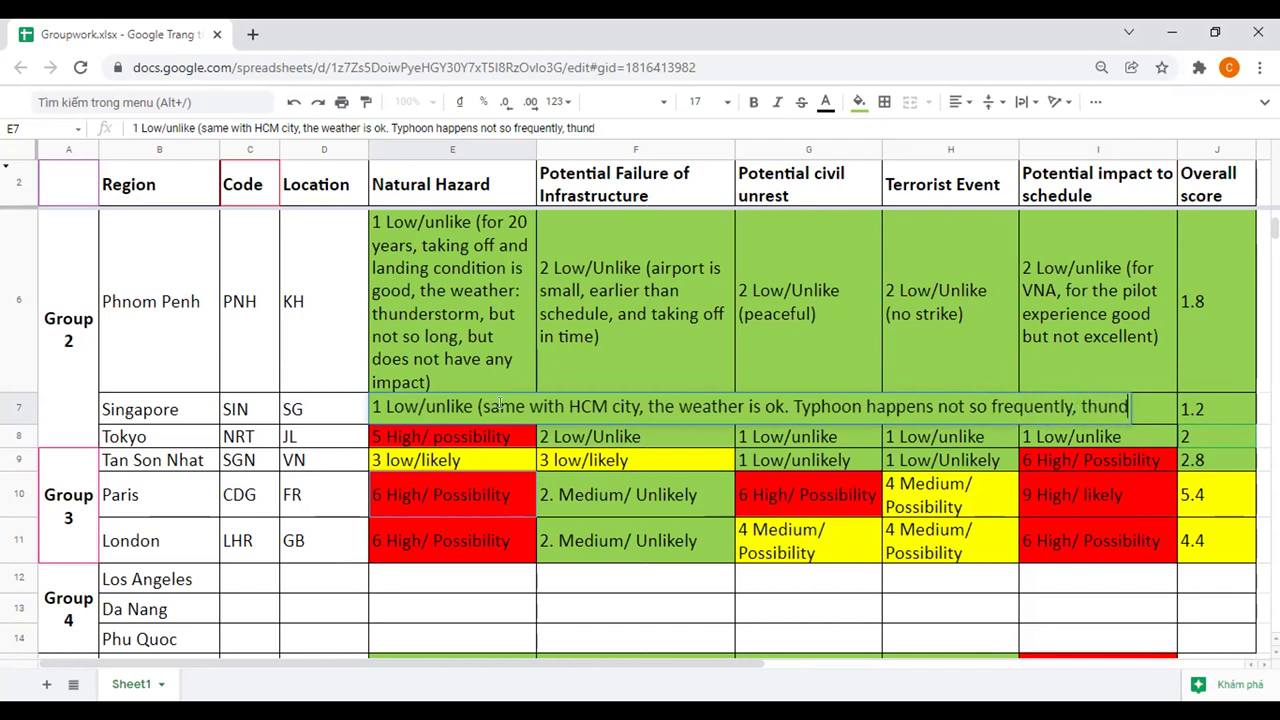
{"action": "type", "text": "erstorm"}
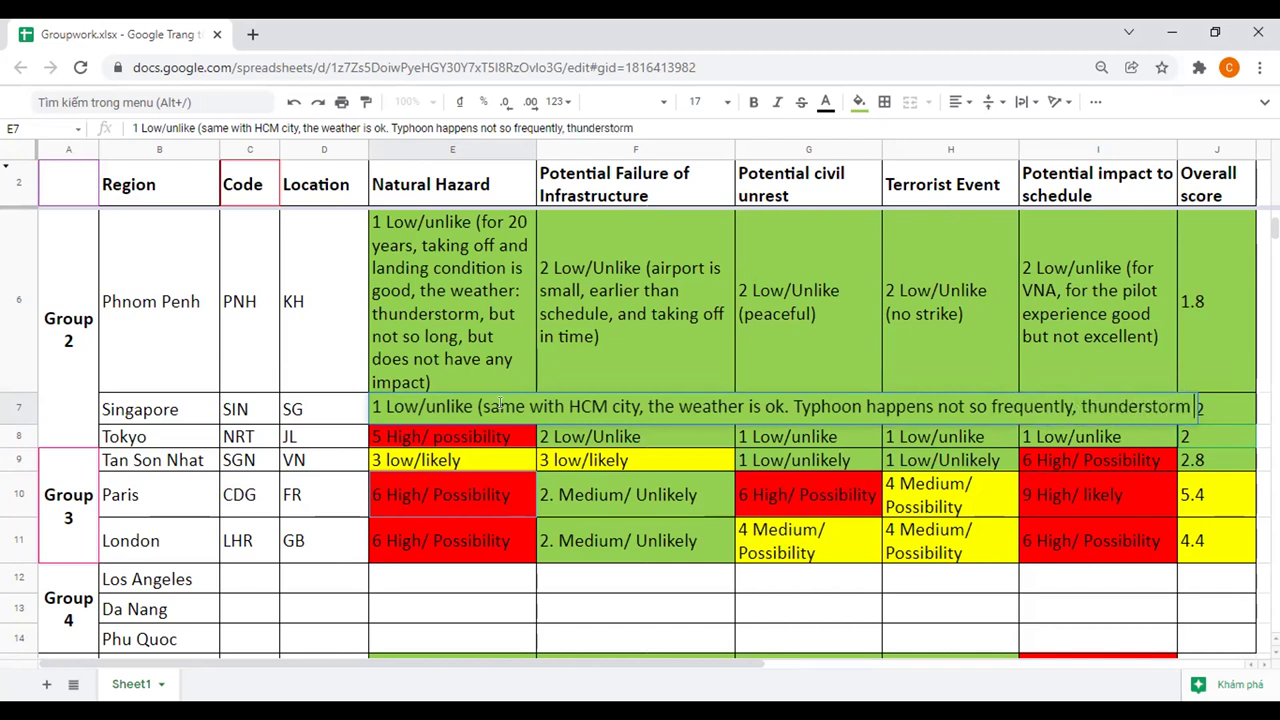
{"action": "type", "text": " is not so serious)"}
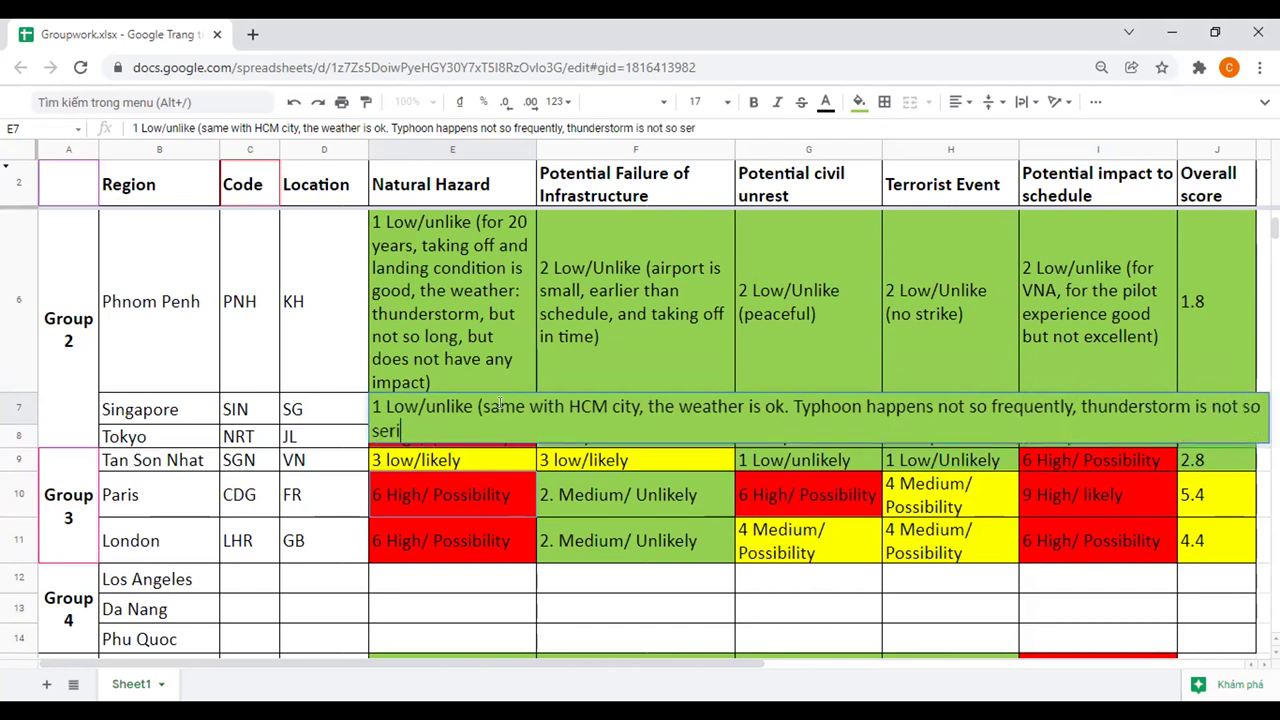
{"action": "key", "text": "Return"}
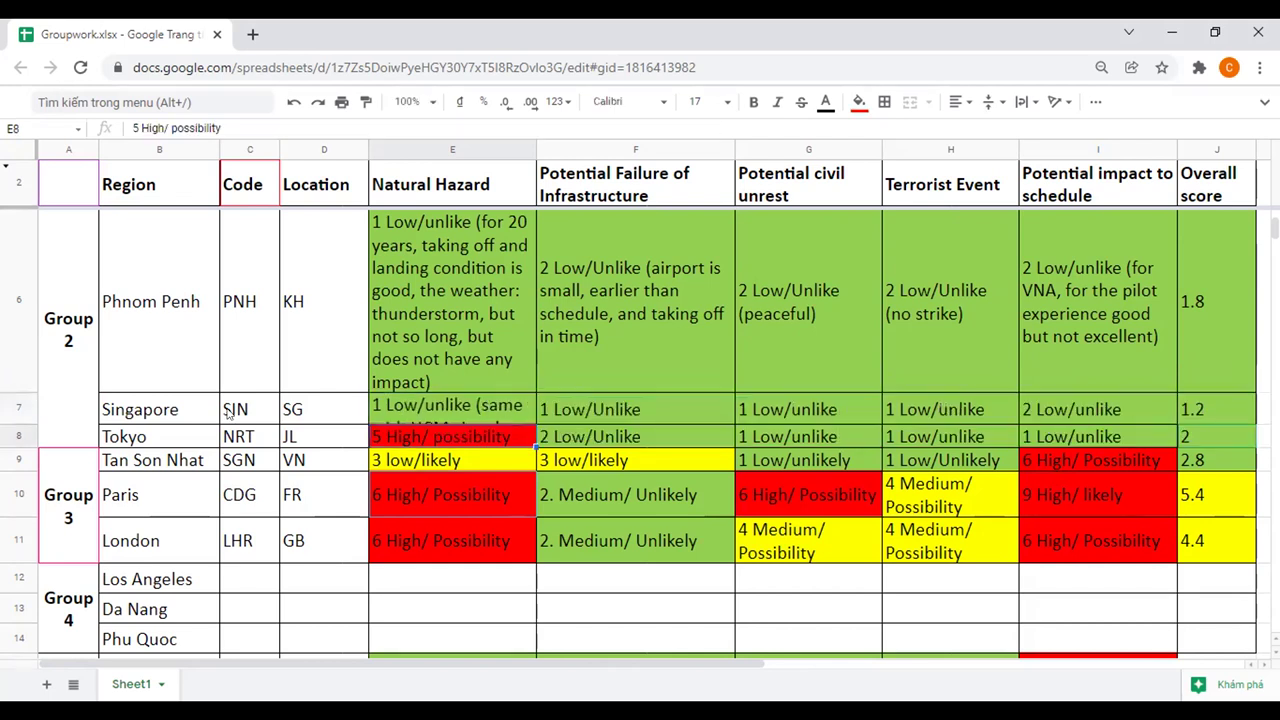
{"action": "double_click", "coordinate": [17, 424]}
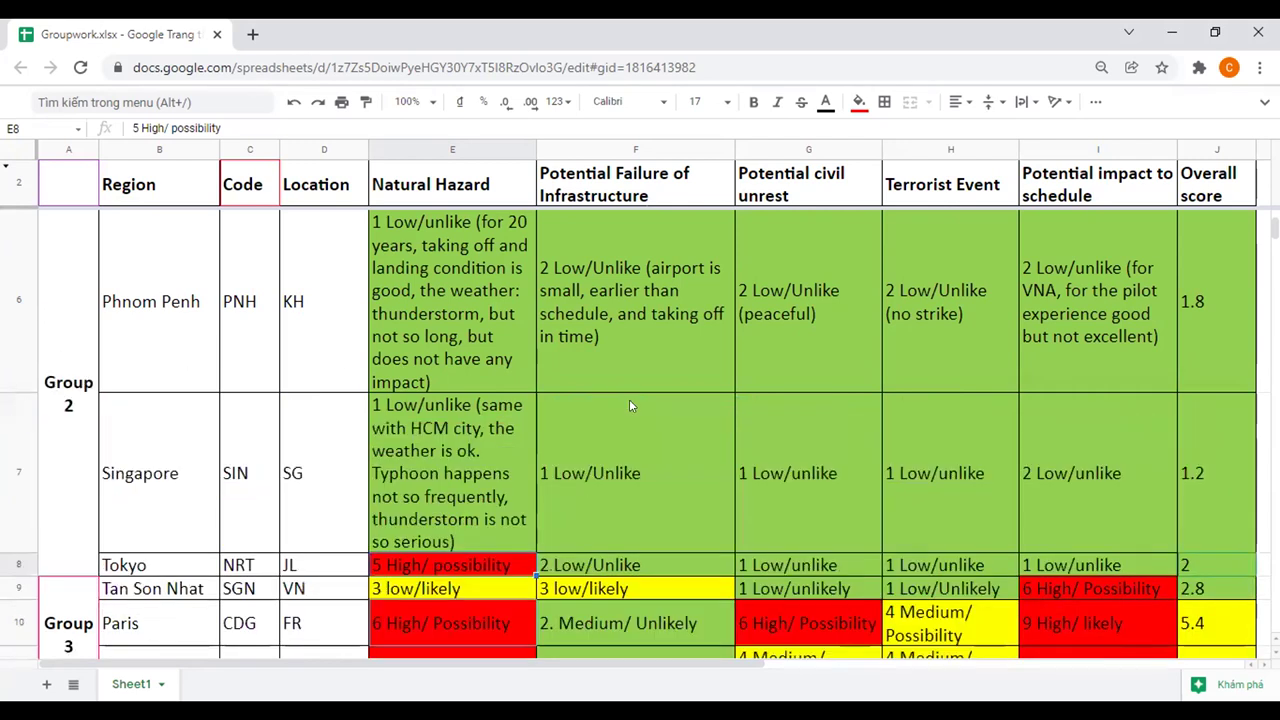
- Append "(good condition)" to Singapore's Potential Failure of Infrastructure rating
{"action": "double_click", "coordinate": [697, 474]}
{"action": "type", "text": "(g"}
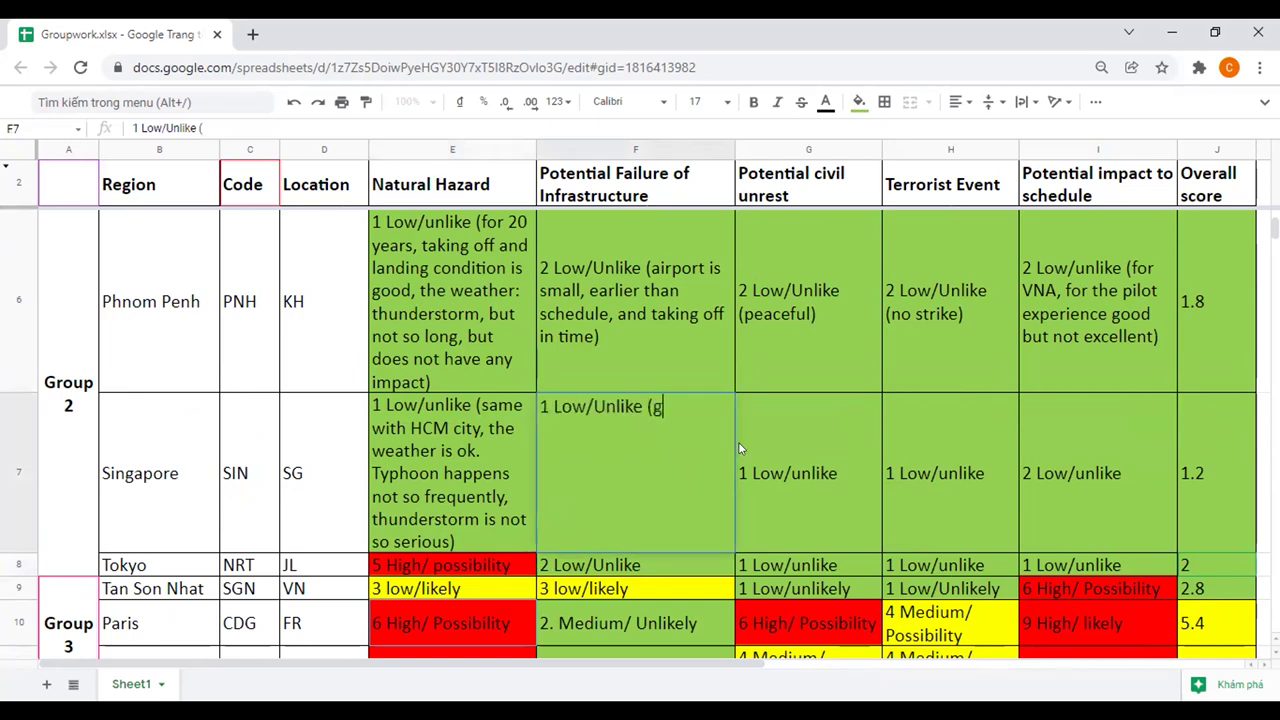
{"action": "type", "text": "ood condition)"}
{"action": "key", "text": "Return"}
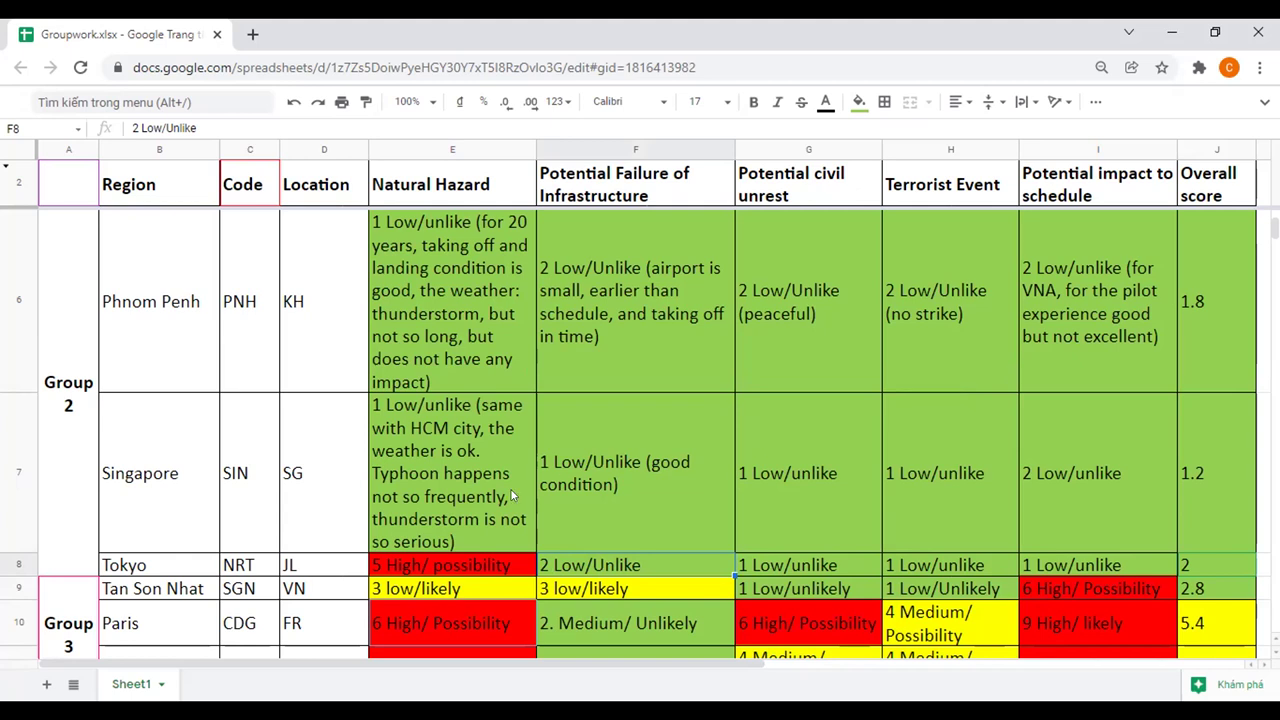
- Add ". Lightning?" after "not so serious" inside the note in Singapore's Natural Hazard rating
{"action": "double_click", "coordinate": [464, 529]}
{"action": "key", "text": "Left"}
{"action": "type", "text": ". Lighting"}
{"action": "key", "text": "BackSpace"}
{"action": "key", "text": "BackSpace"}
{"action": "key", "text": "BackSpace"}
{"action": "key", "text": "BackSpace"}
{"action": "type", "text": "tning?"}
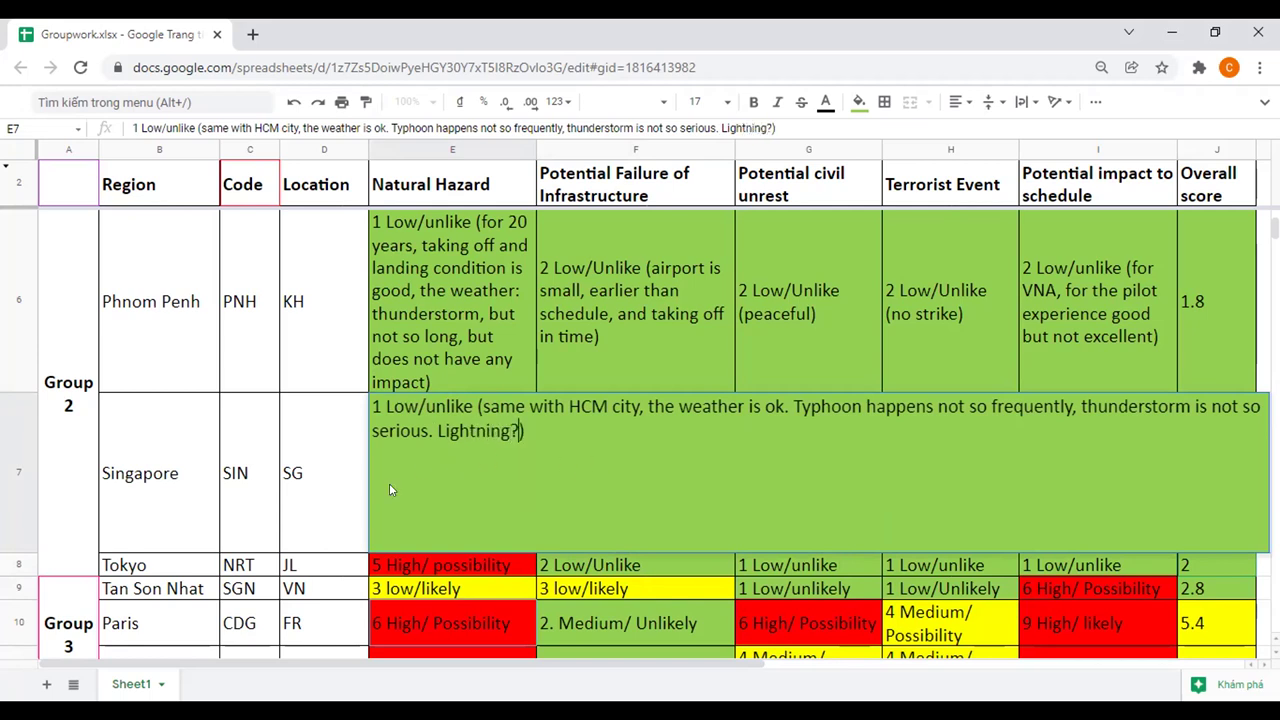
{"action": "left_click", "coordinate": [348, 519]}
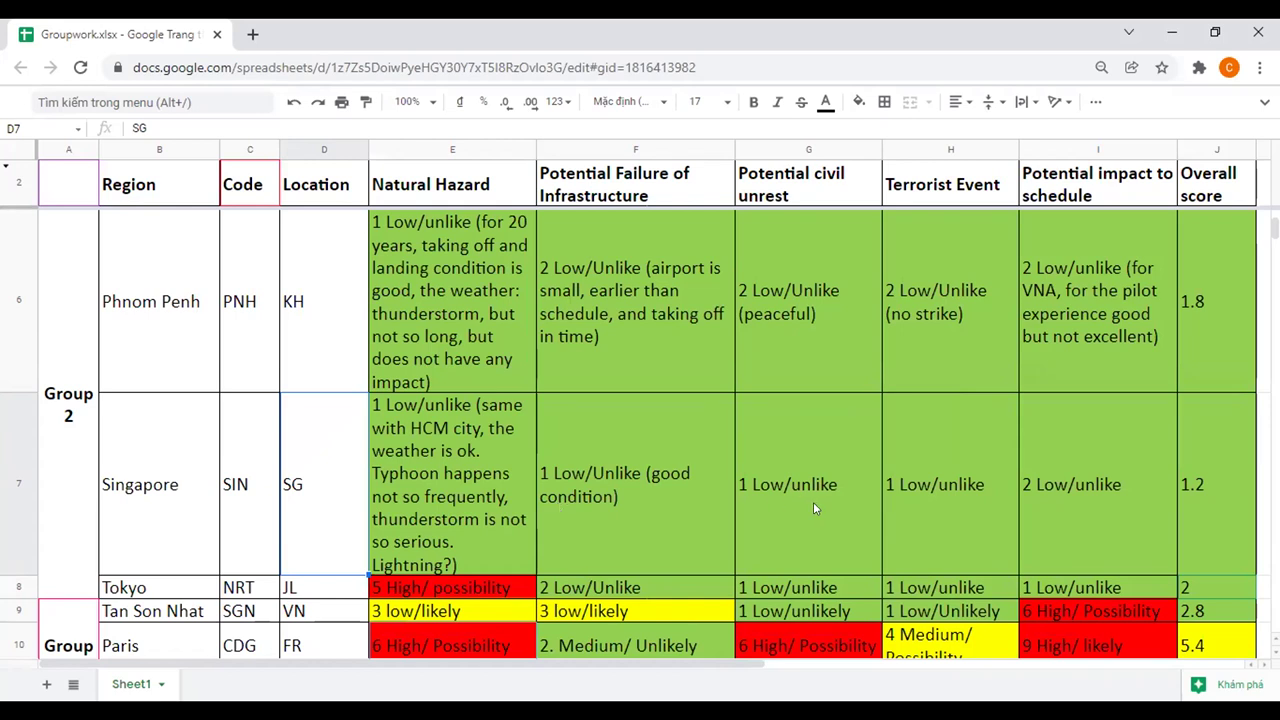
- Append "(sometimes, too many A/C at the same time, but still good at the moment)" to Singapore's Potential impact to schedule rating
{"action": "left_click", "coordinate": [854, 497]}
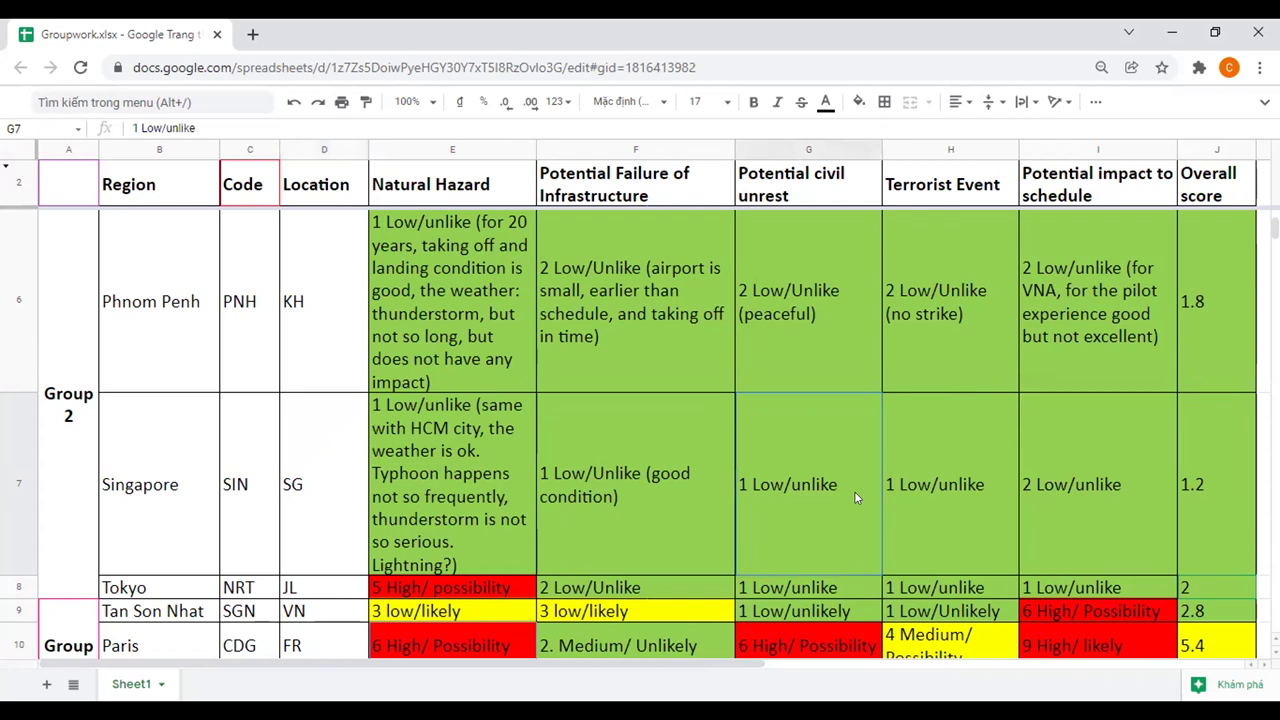
{"action": "left_click", "coordinate": [854, 491]}
{"action": "left_click", "coordinate": [1005, 483]}
{"action": "double_click", "coordinate": [1157, 476]}
{"action": "type", "text": "(sometimes, too many A/C at the same time"}
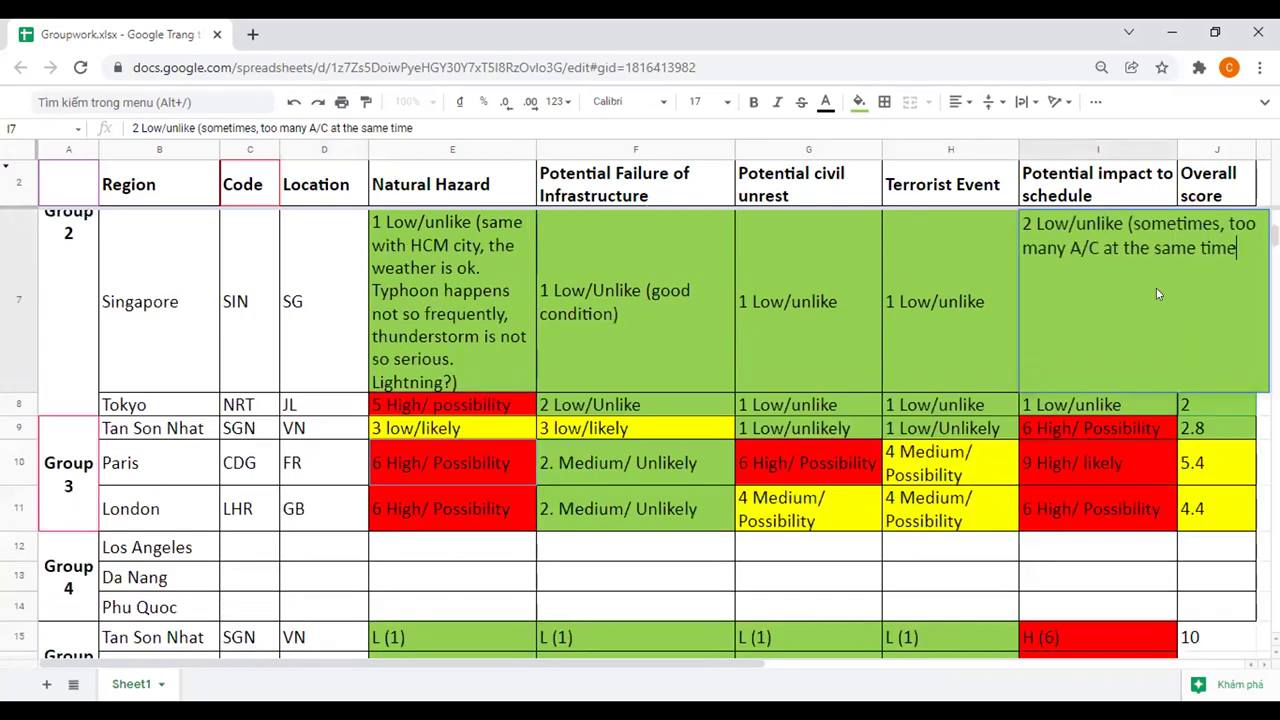
{"action": "type", "text": ", but still good at the moment)"}
{"action": "key", "text": "Return"}
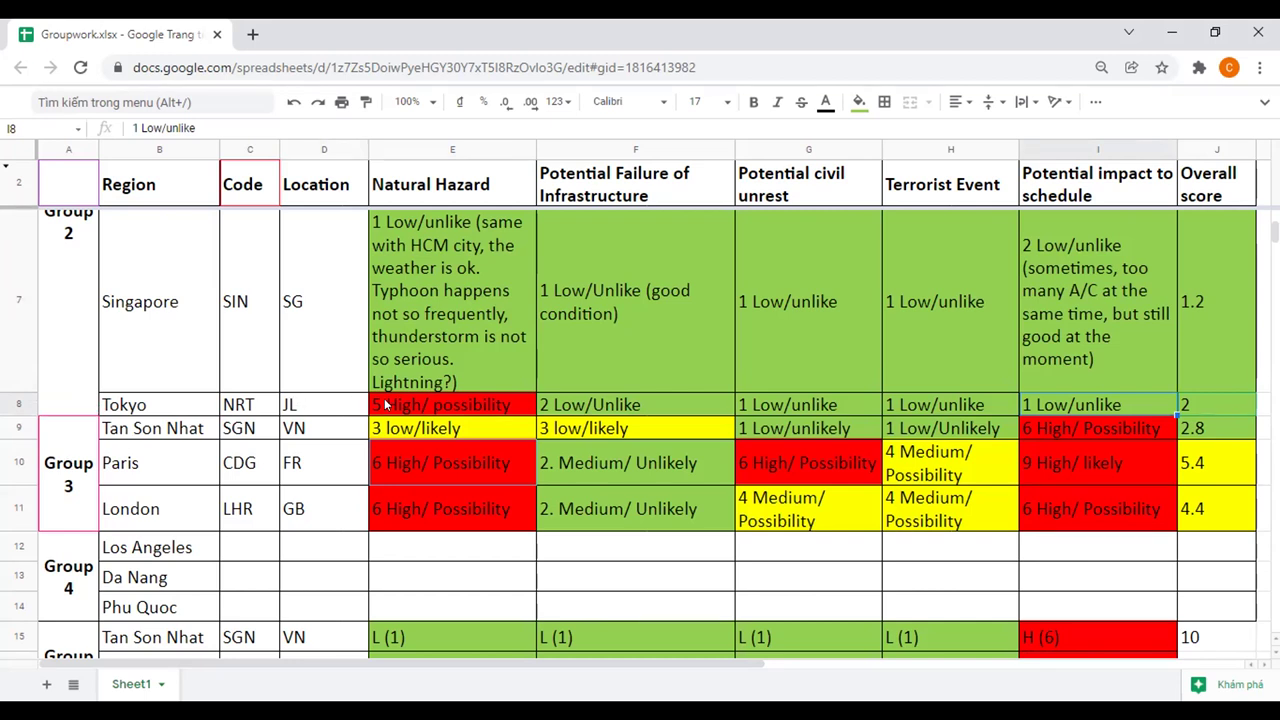
- Append "(windy, earthquakes)" to Tokyo's Natural Hazard rating
{"action": "double_click", "coordinate": [522, 401]}
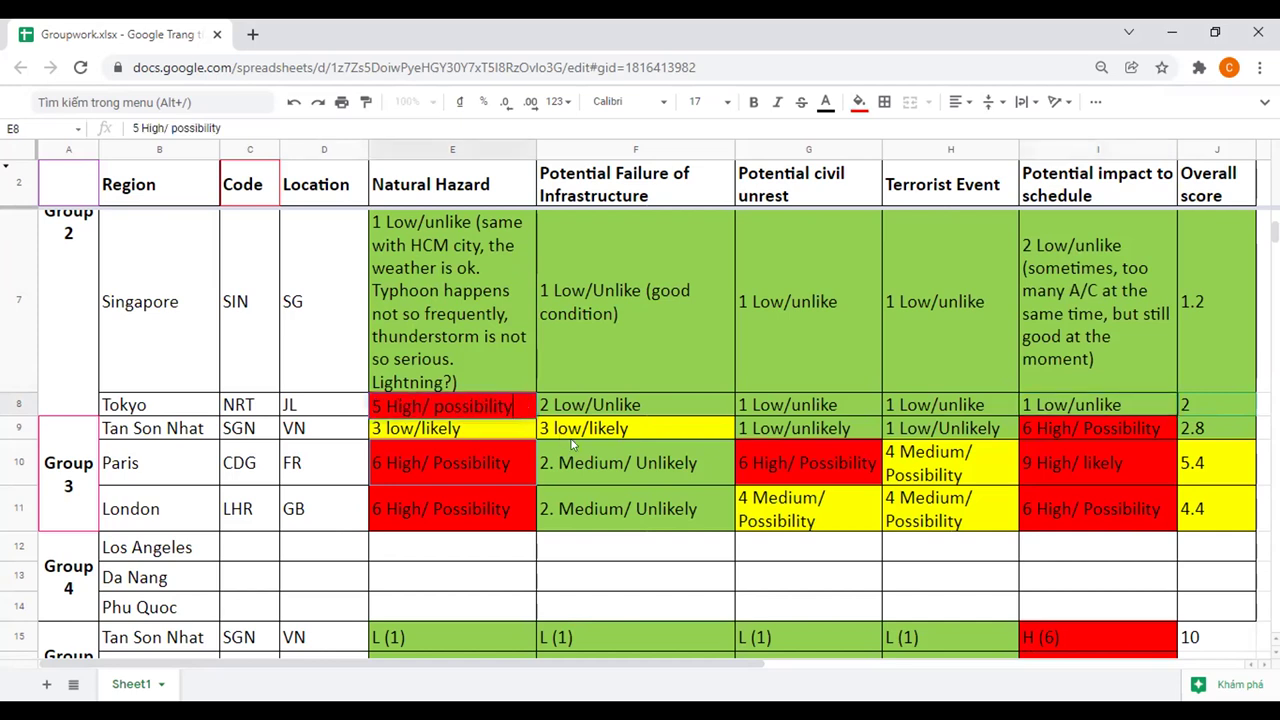
{"action": "type", "text": "(windy,"}
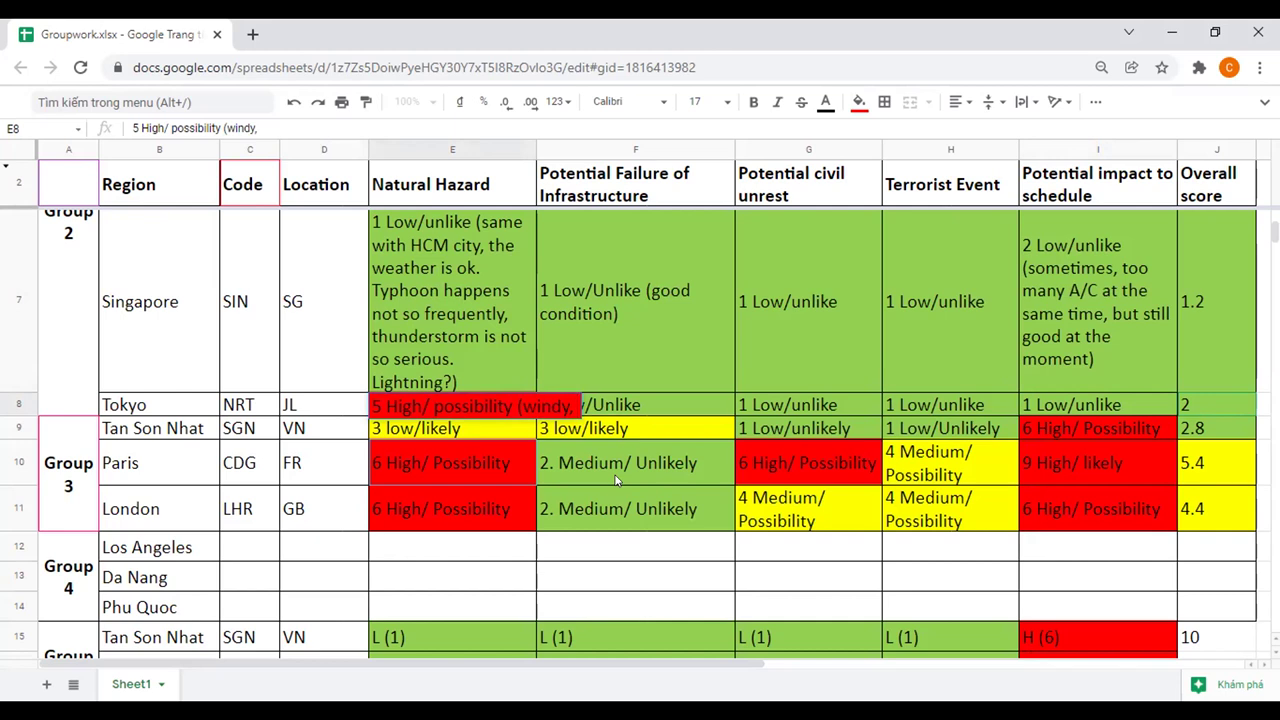
{"action": "type", "text": "earthwau"}
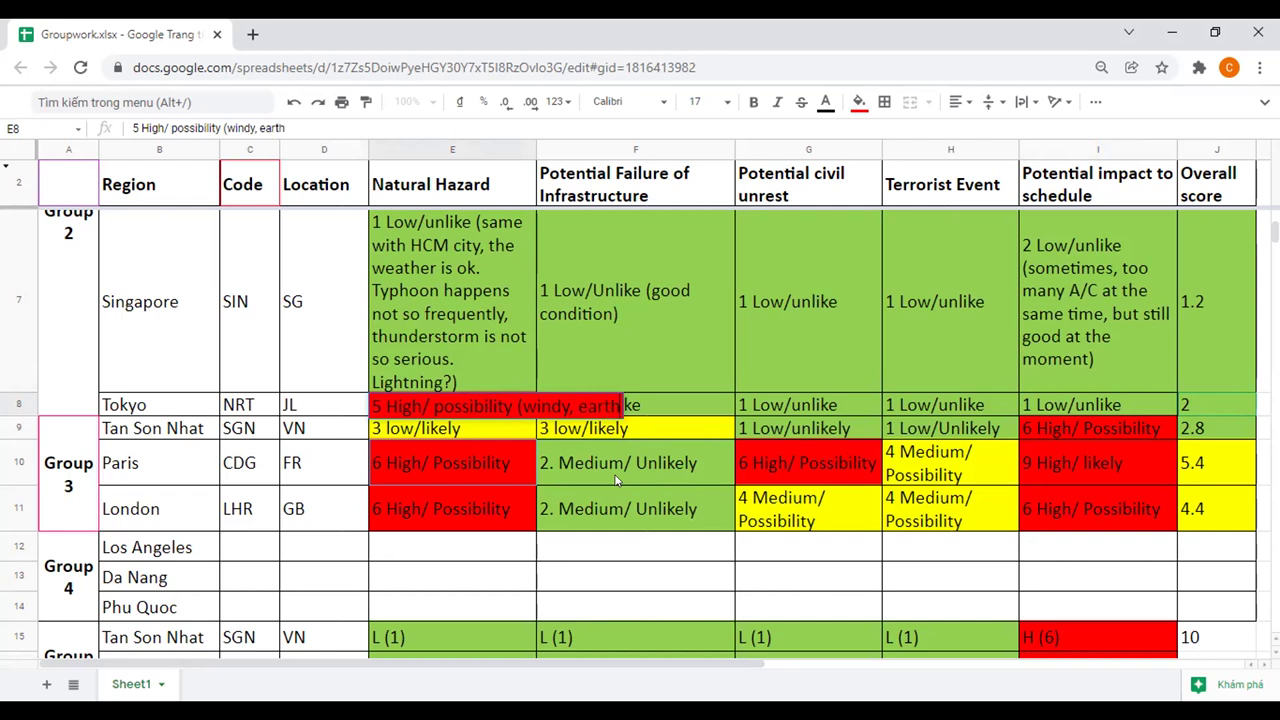
{"action": "key", "text": "BackSpace"}
{"action": "key", "text": "BackSpace"}
{"action": "key", "text": "BackSpace"}
{"action": "type", "text": "qu"}
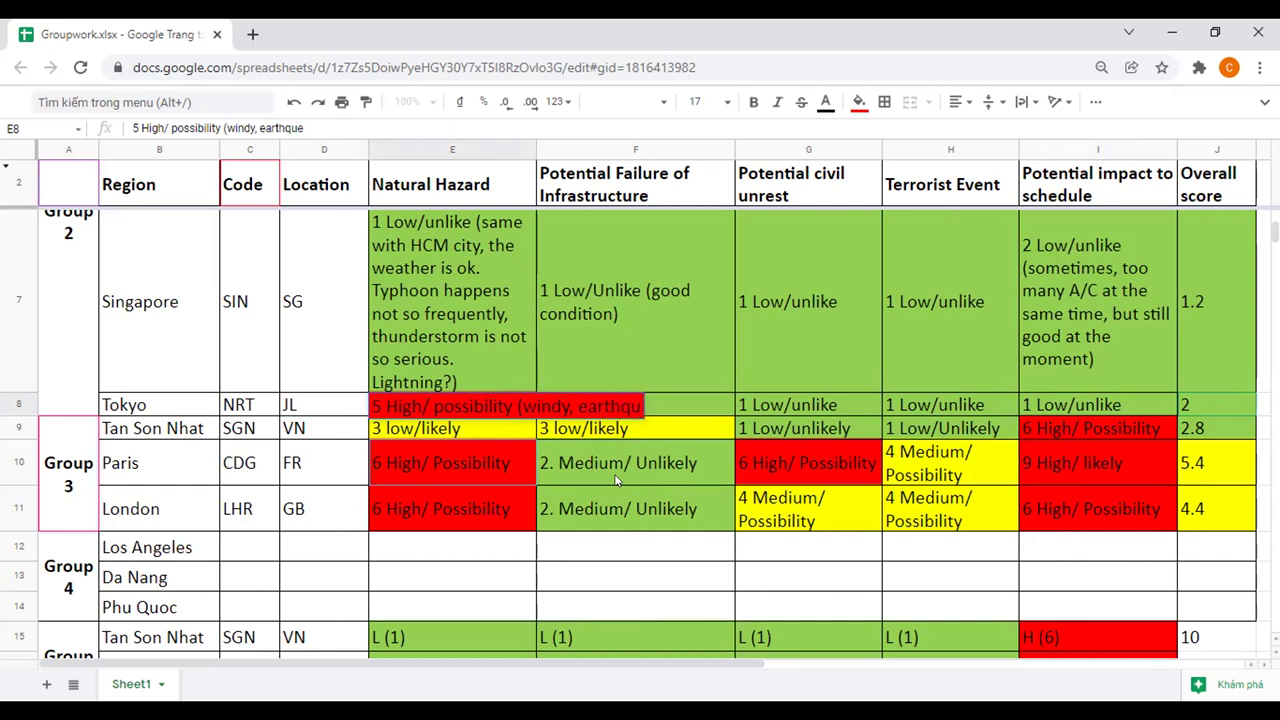
{"action": "type", "text": "akes)"}
{"action": "key", "text": "Return"}
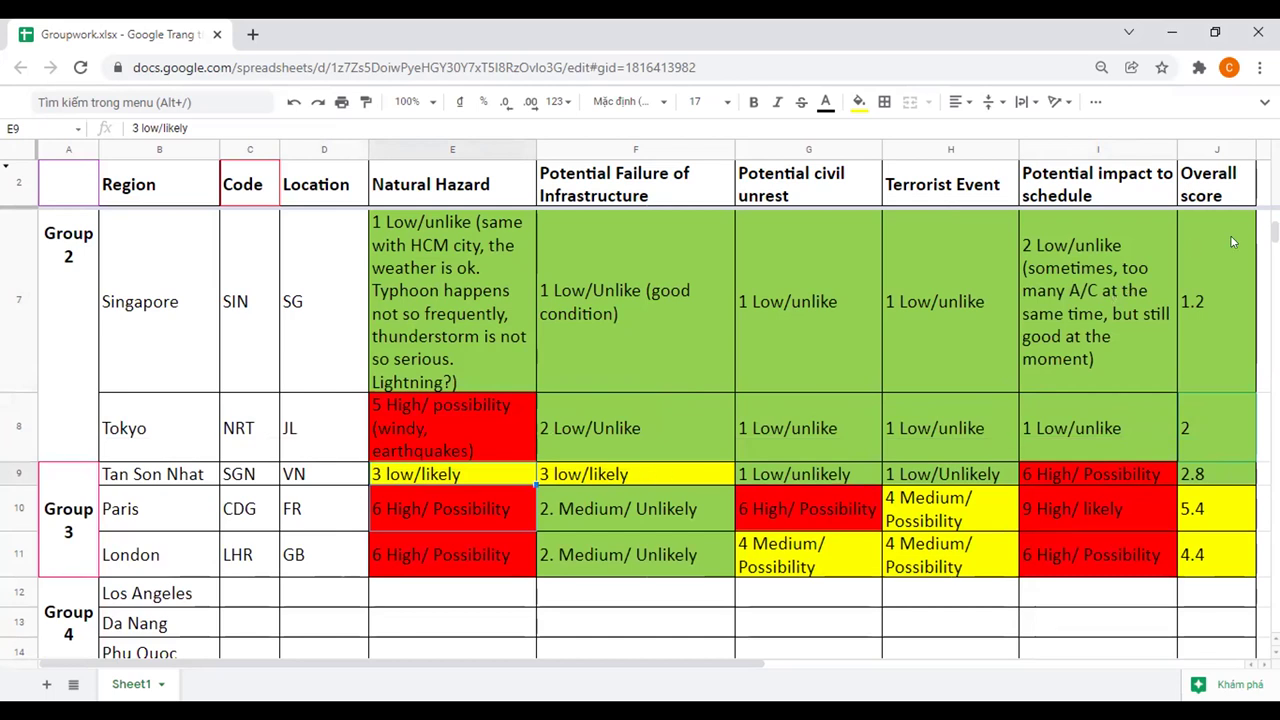
- Append "(not as good as Singapore)" to Tokyo's Potential Failure of Infrastructure rating
{"action": "scroll", "coordinate": [640, 435], "scroll_direction": "down", "scroll_amount": 3}
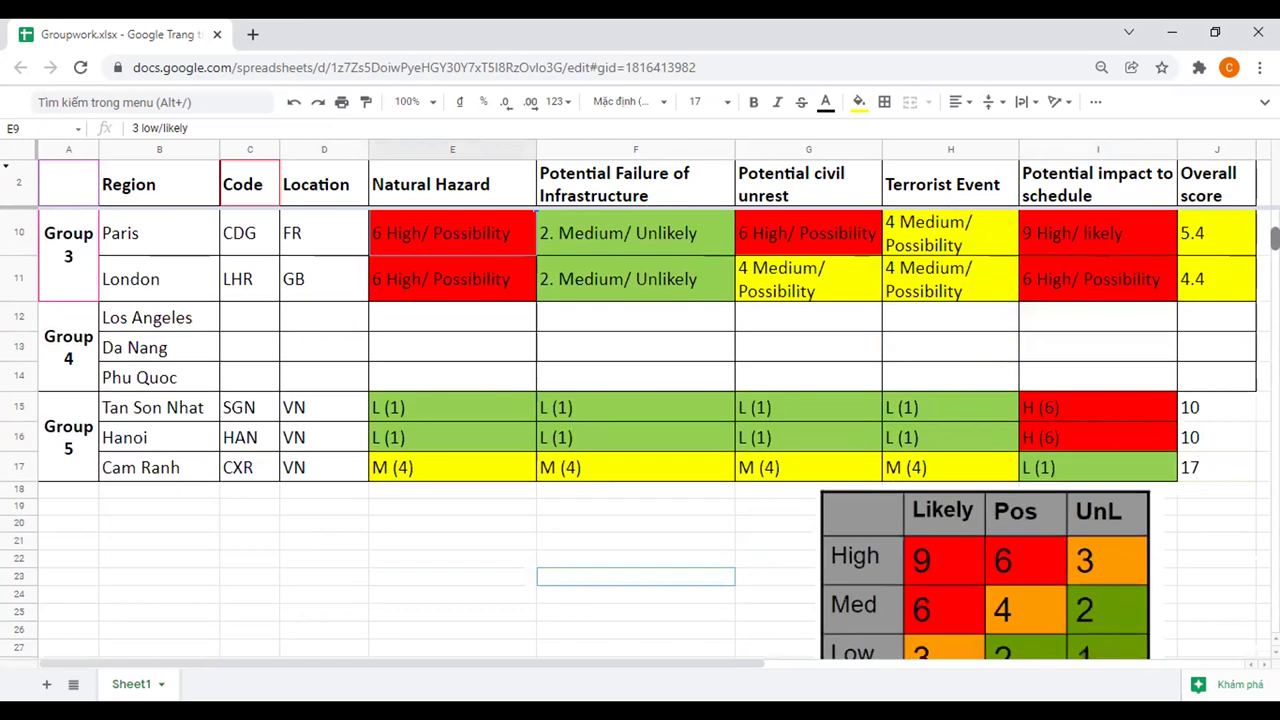
{"action": "scroll", "coordinate": [640, 435], "scroll_direction": "up", "scroll_amount": 3}
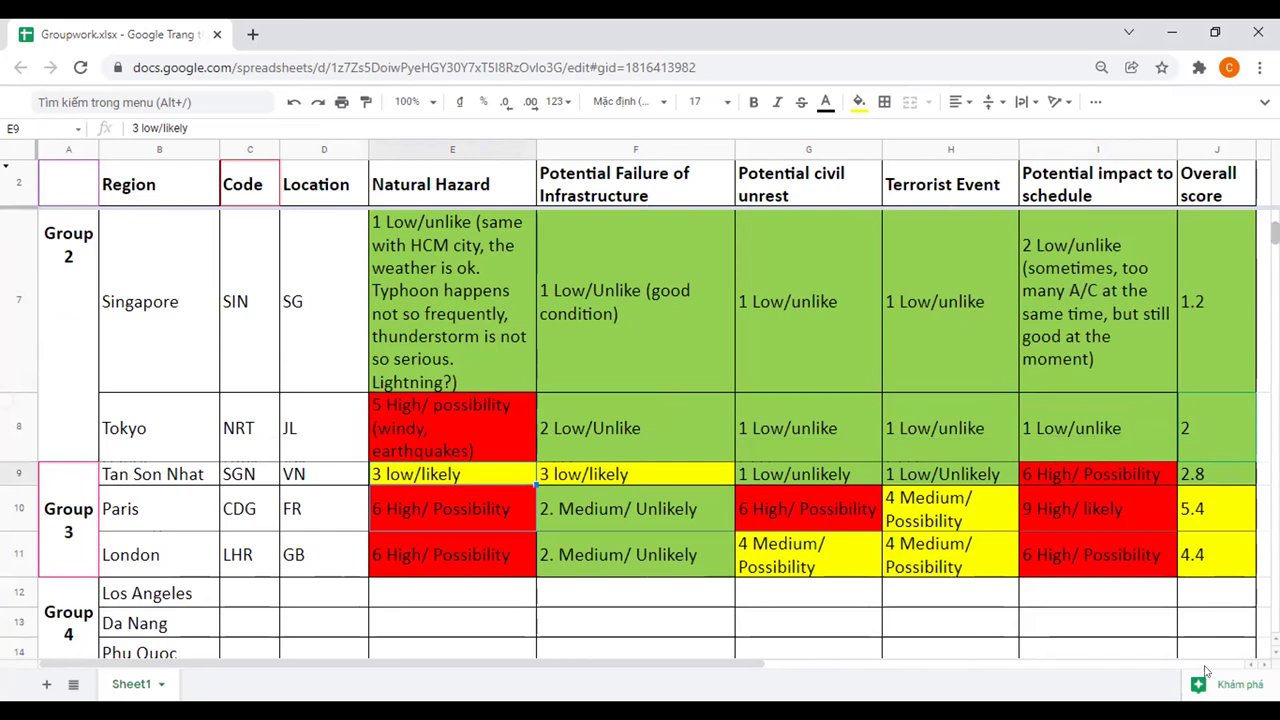
{"action": "scroll", "coordinate": [699, 265], "scroll_direction": "down", "scroll_amount": 1}
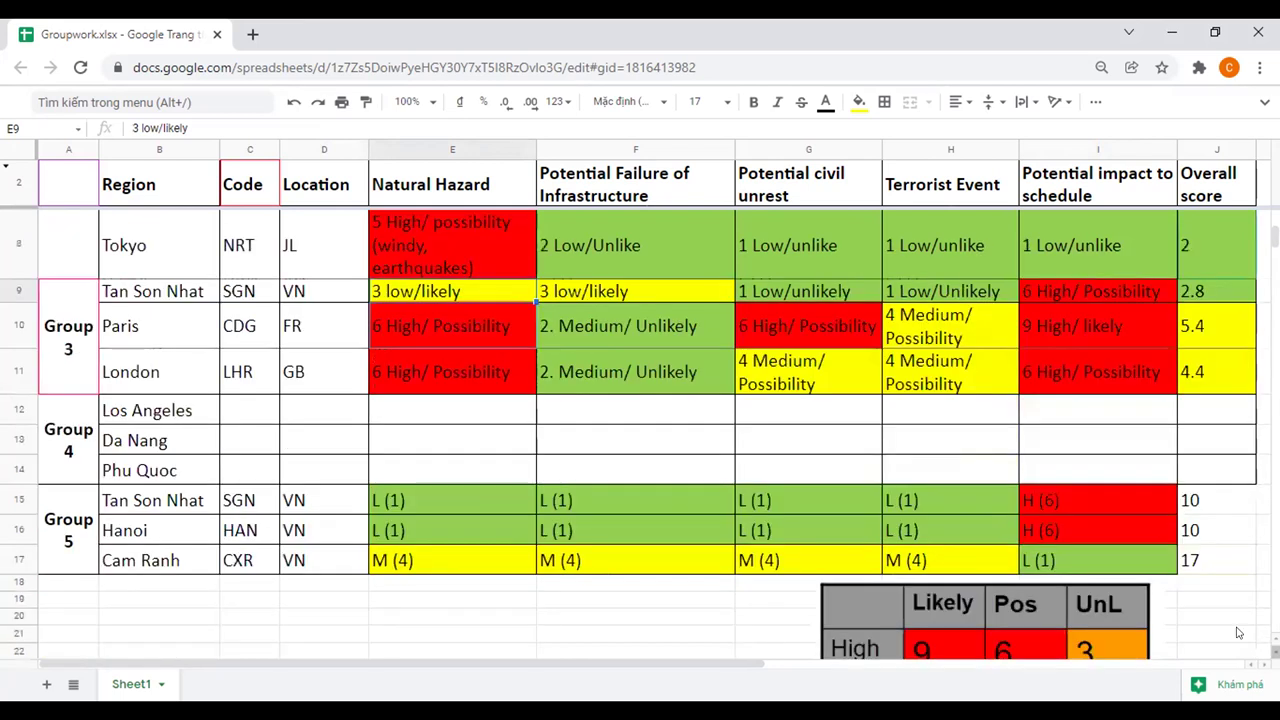
{"action": "double_click", "coordinate": [697, 260]}
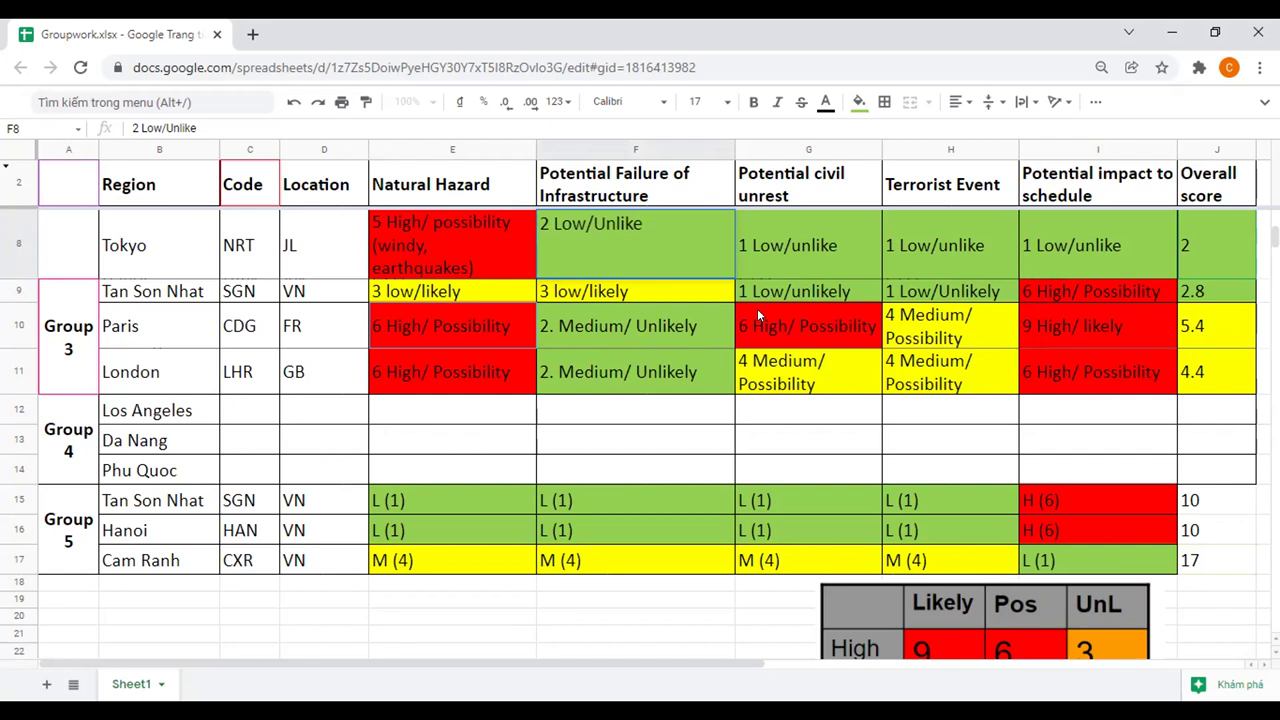
{"action": "type", "text": "(not as good as Singapore)"}
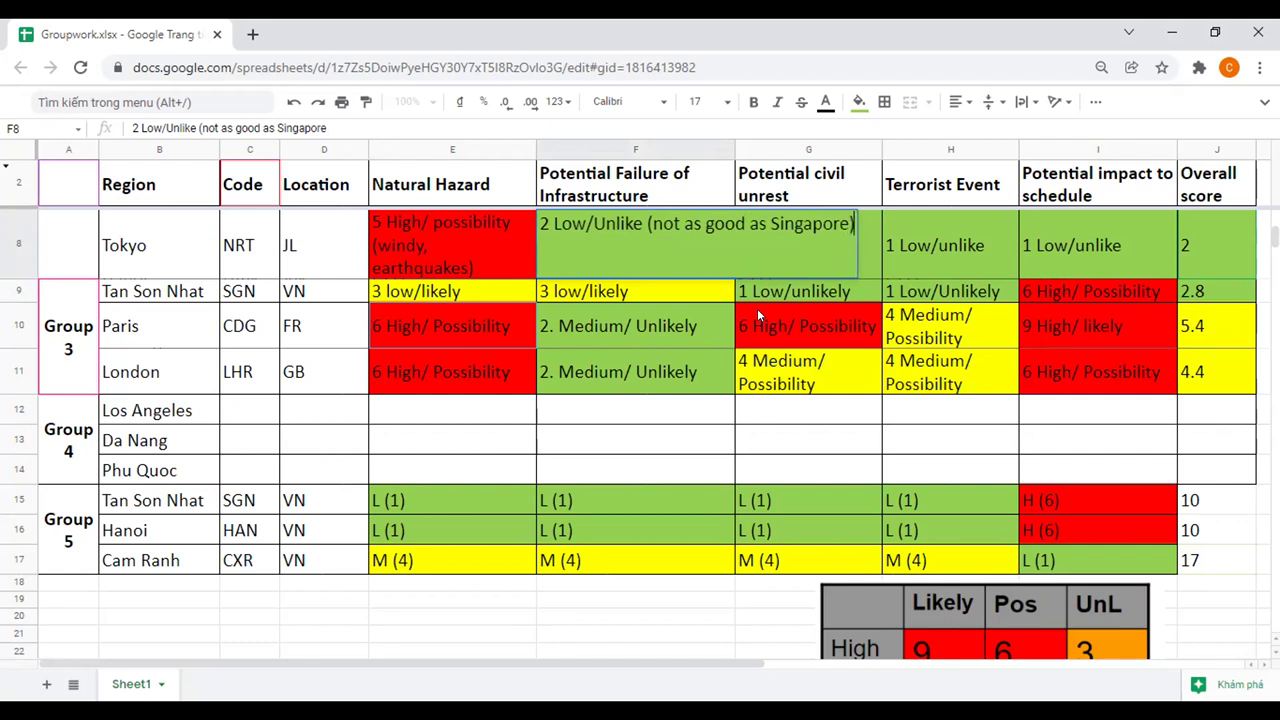
{"action": "key", "text": "Tab"}
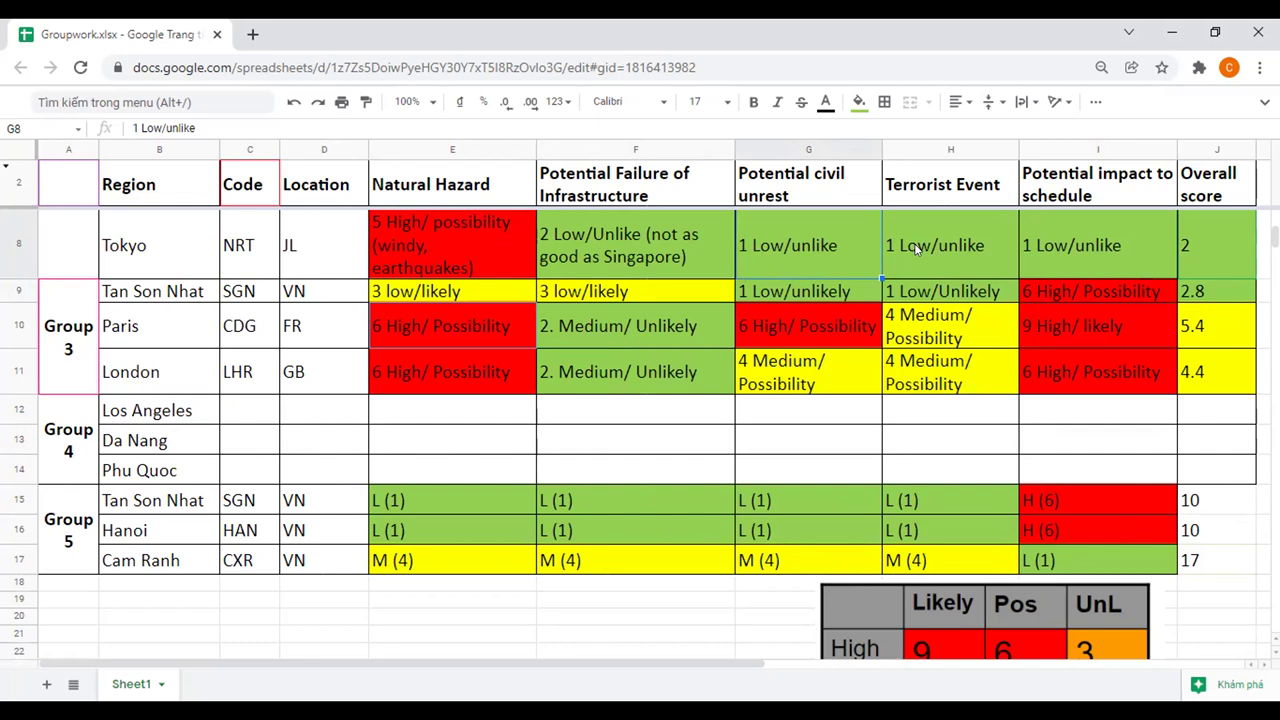
- Append "(no strike)" to Tokyo's Potential civil unrest rating
{"action": "double_click", "coordinate": [858, 244]}
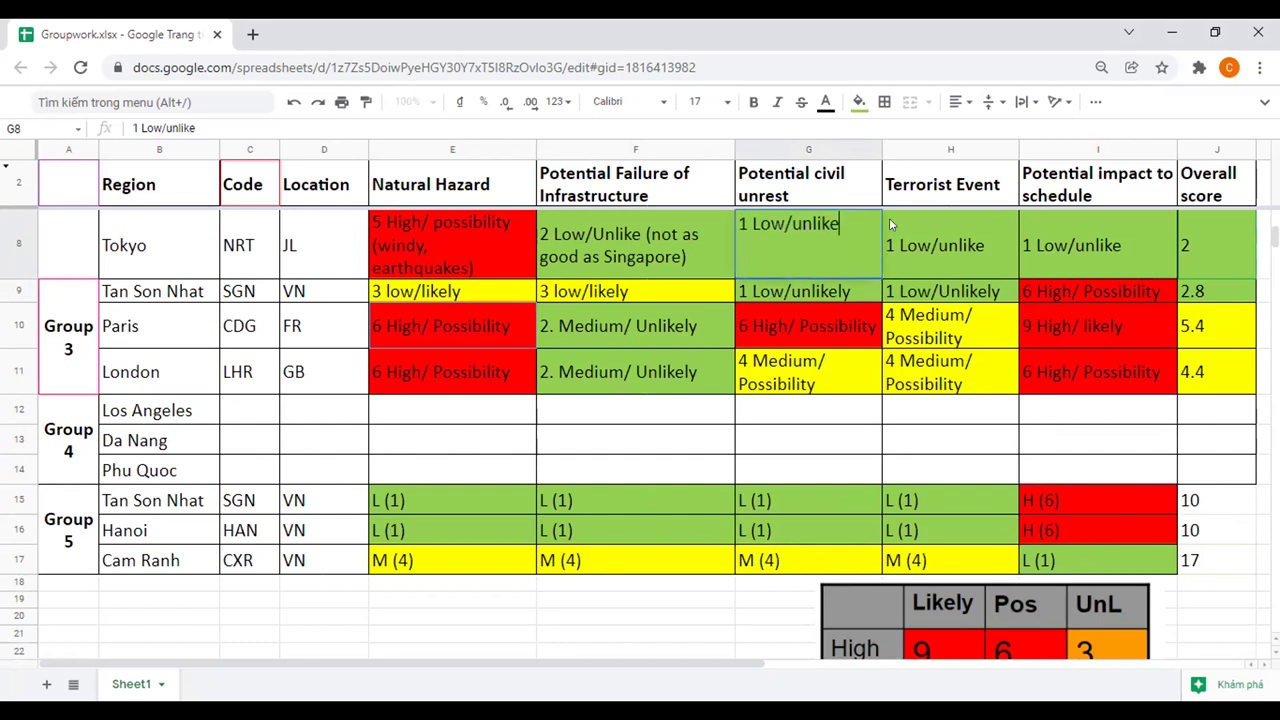
{"action": "type", "text": "(no strike nor terrorist)"}
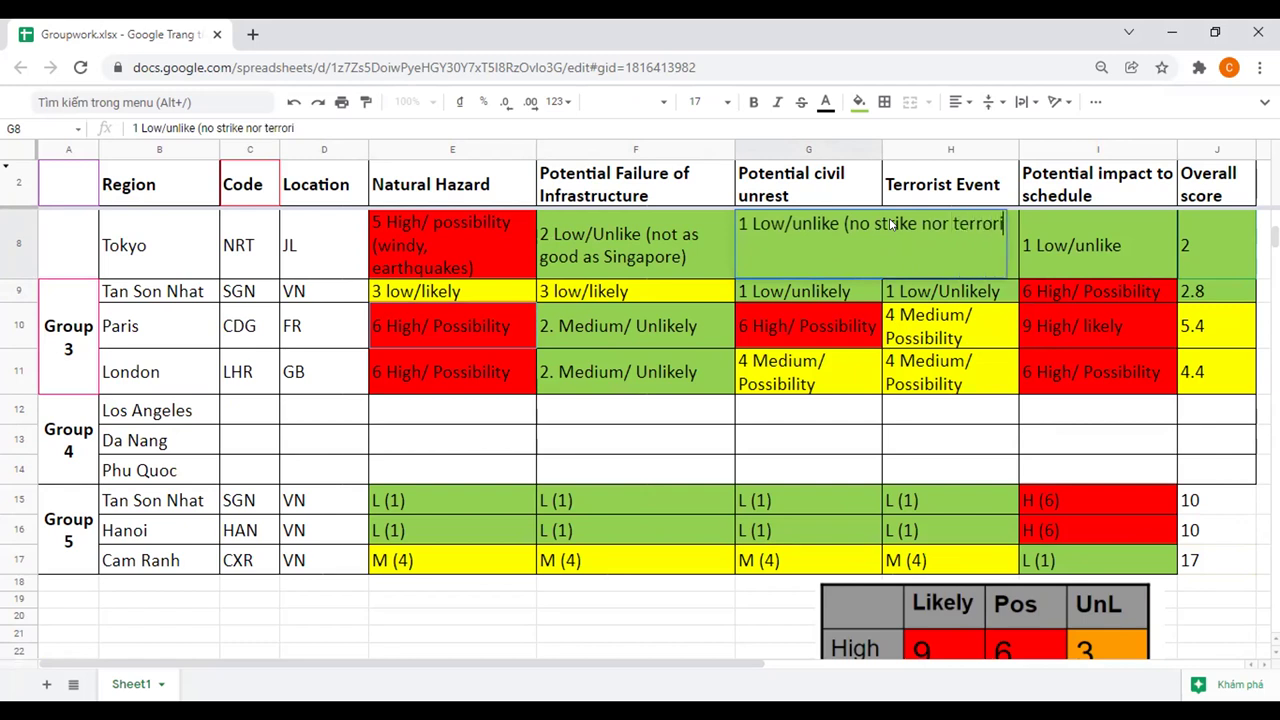
{"action": "key", "text": "BackSpace"}
{"action": "key", "text": "BackSpace"}
{"action": "key", "text": "BackSpace"}
{"action": "key", "text": "BackSpace"}
{"action": "key", "text": "BackSpace"}
{"action": "key", "text": "BackSpace"}
{"action": "key", "text": "BackSpace"}
{"action": "key", "text": "BackSpace"}
{"action": "key", "text": "BackSpace"}
{"action": "key", "text": "BackSpace"}
{"action": "key", "text": "BackSpace"}
{"action": "key", "text": "BackSpace"}
{"action": "key", "text": "BackSpace"}
{"action": "key", "text": "BackSpace"}
{"action": "key", "text": "BackSpace"}
{"action": "type", "text": ")"}
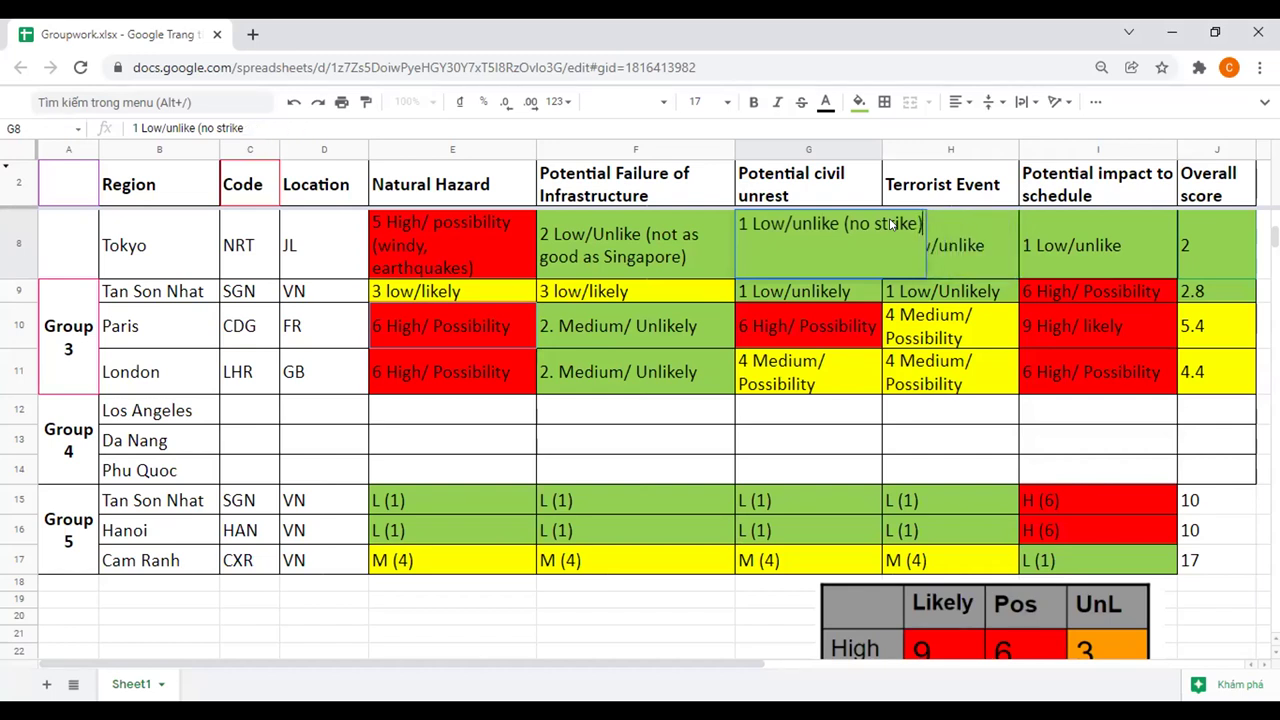
{"action": "key", "text": "Return"}
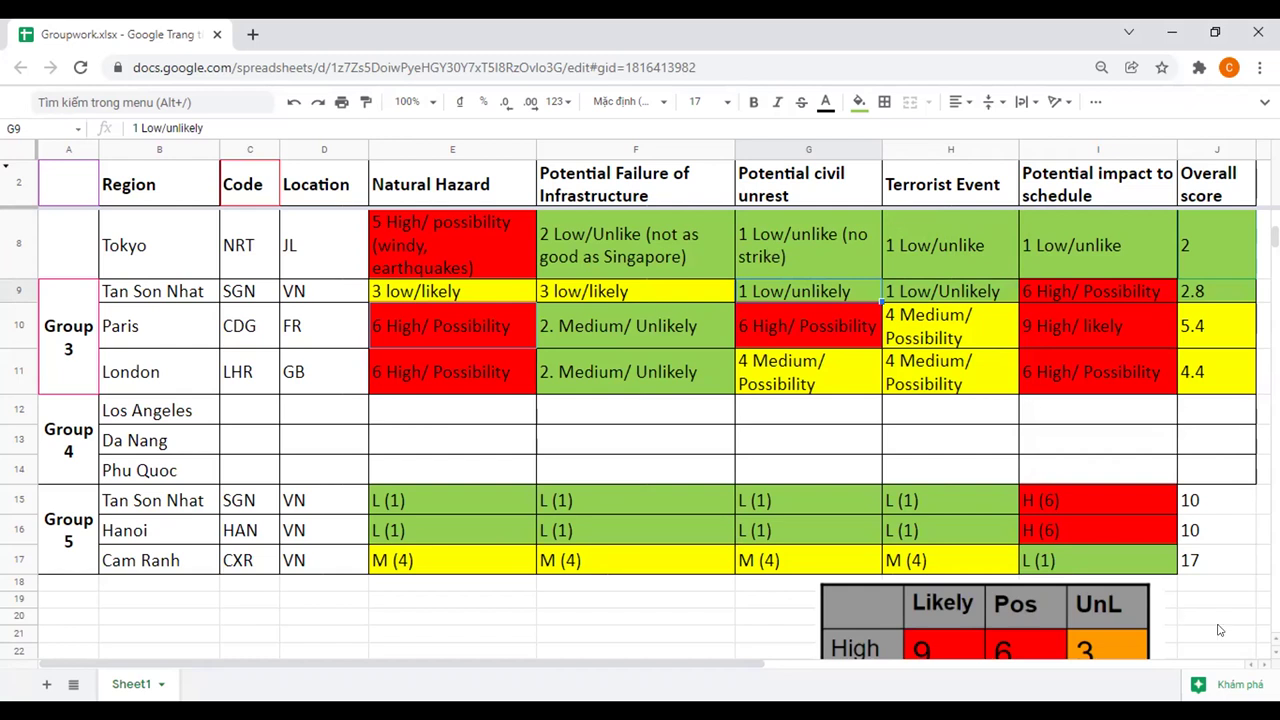
- Review the Group 3 airports' Natural Hazard and Potential Failure of Infrastructure ratings together with the risk matrix below the table
{"action": "left_click", "coordinate": [664, 420]}
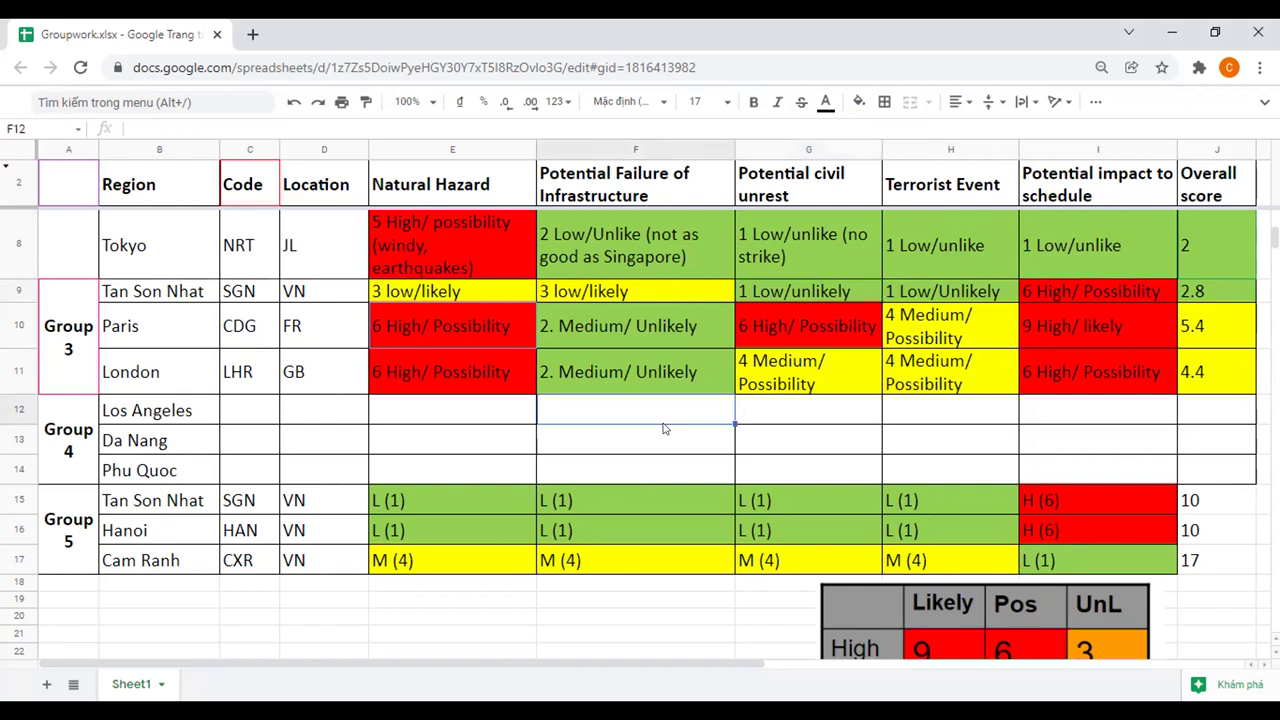
{"action": "scroll", "coordinate": [1070, 283], "scroll_direction": "down", "scroll_amount": 3}
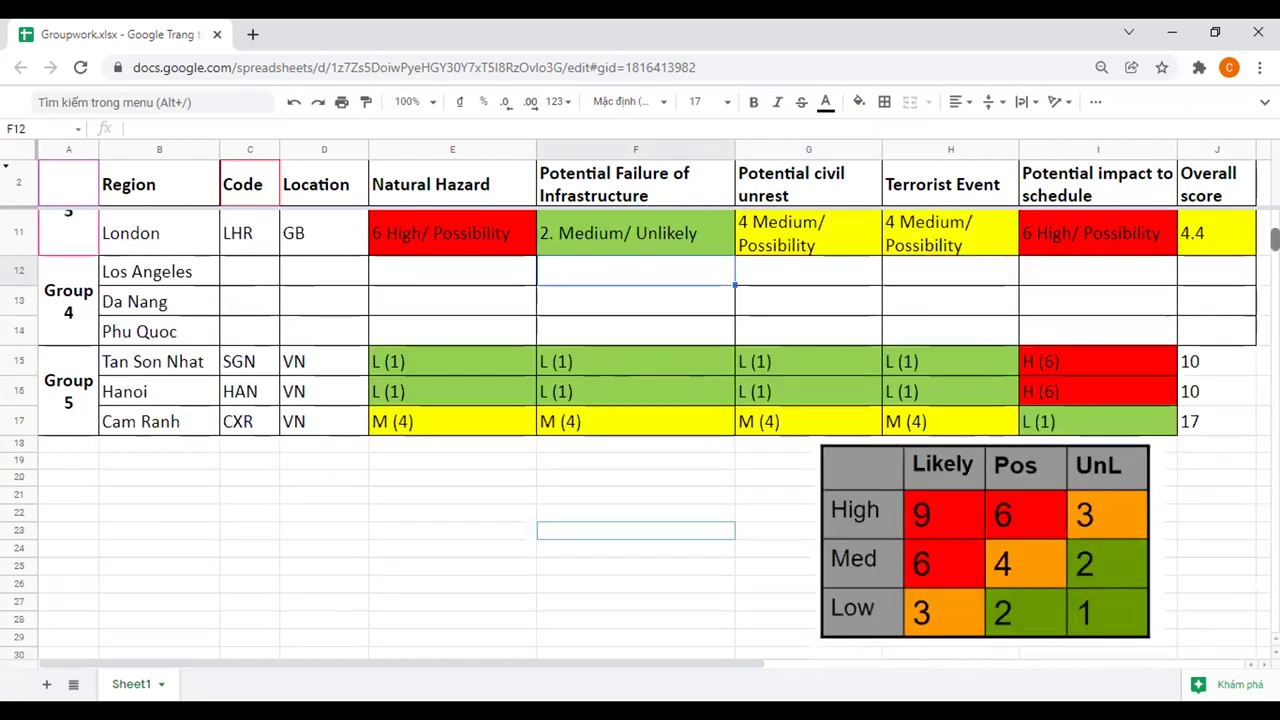
{"action": "scroll", "coordinate": [1070, 283], "scroll_direction": "up", "scroll_amount": 2}
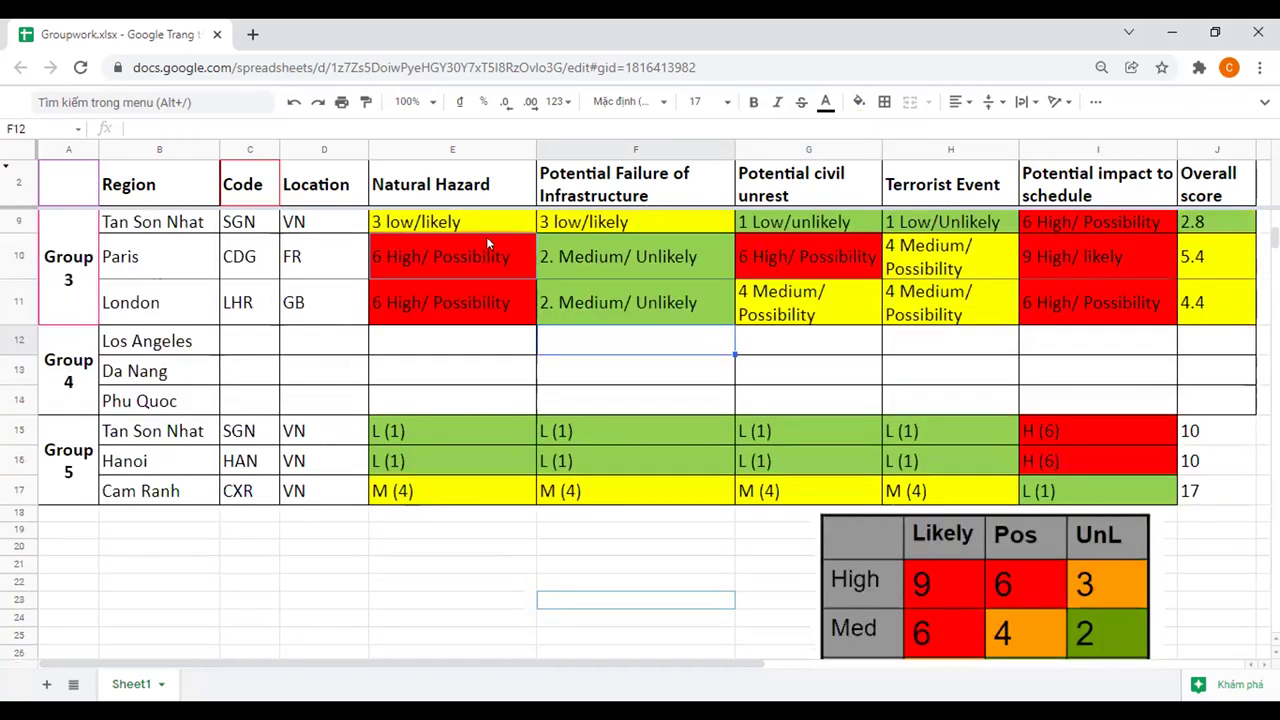
{"action": "left_click", "coordinate": [516, 225]}
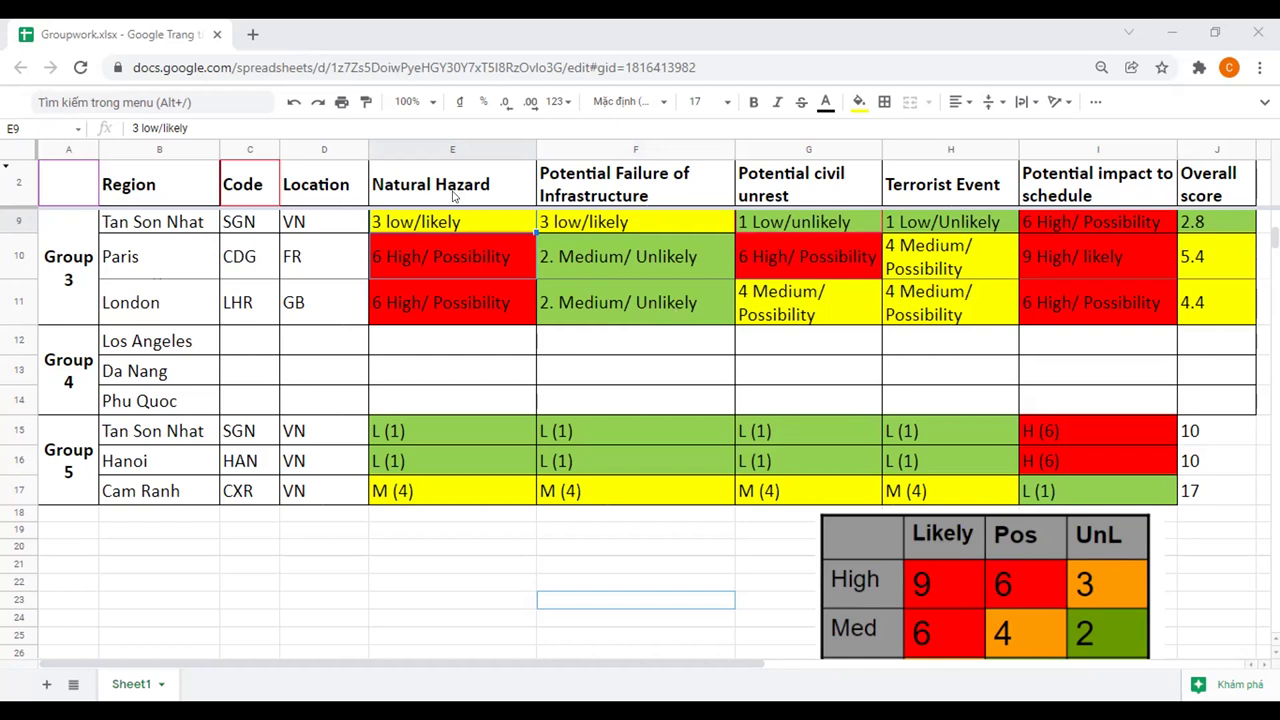
{"action": "double_click", "coordinate": [534, 228]}
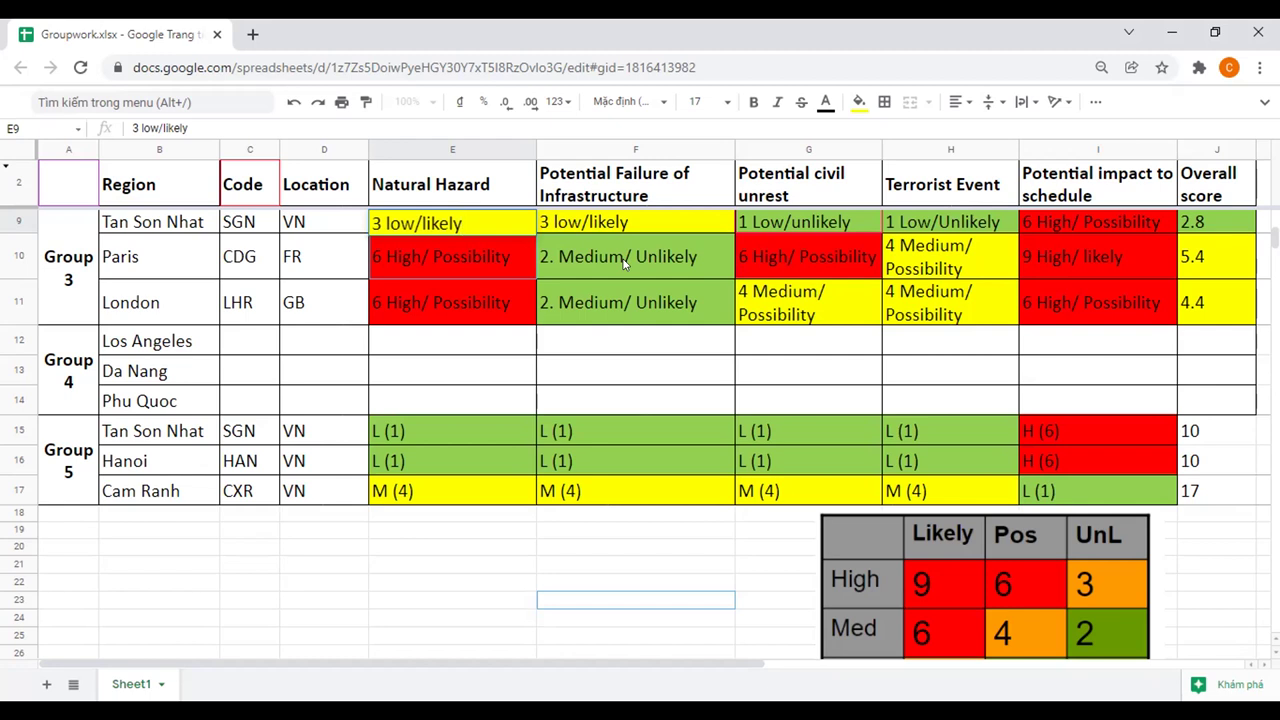
{"action": "left_click", "coordinate": [483, 254]}
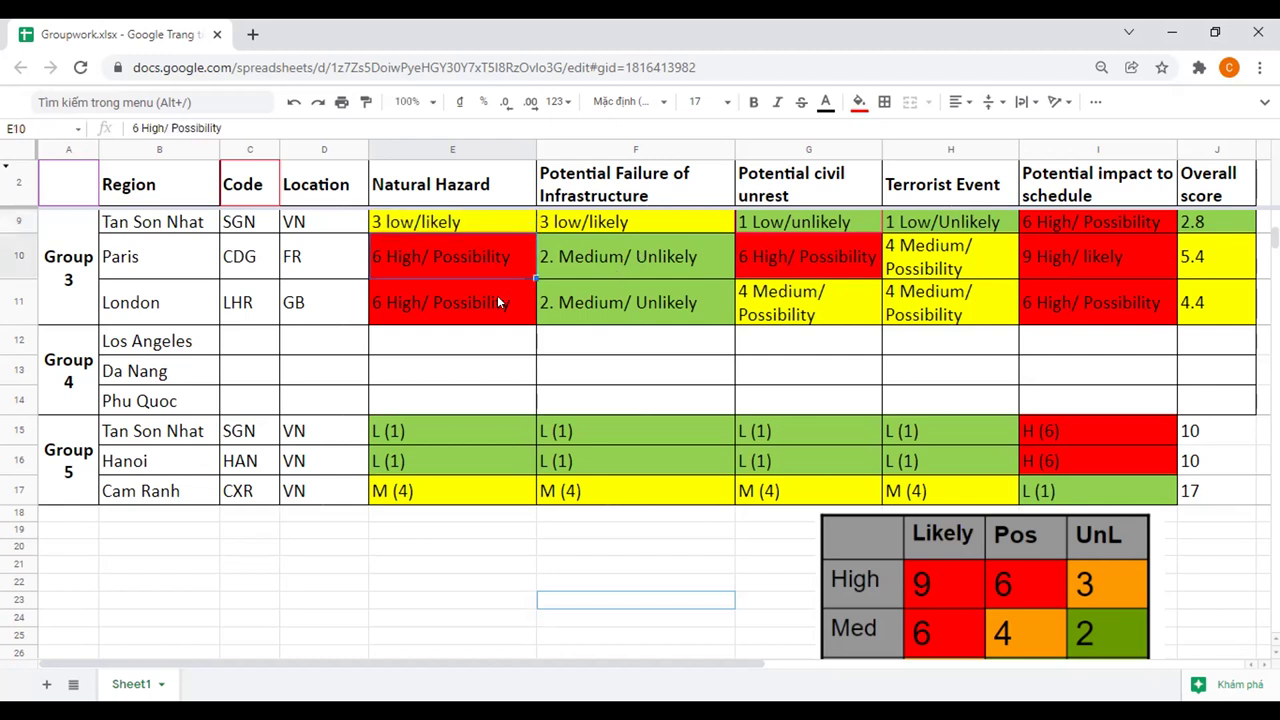
{"action": "left_click", "coordinate": [497, 295]}
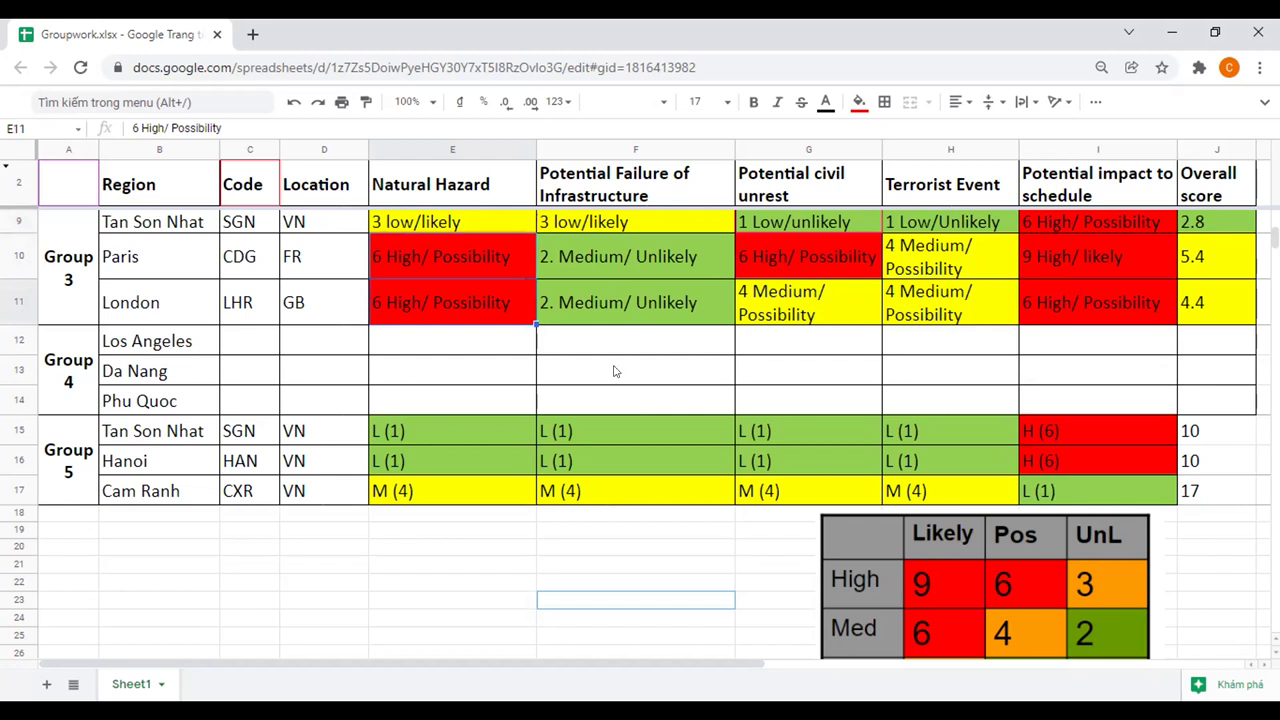
{"action": "left_click", "coordinate": [690, 226]}
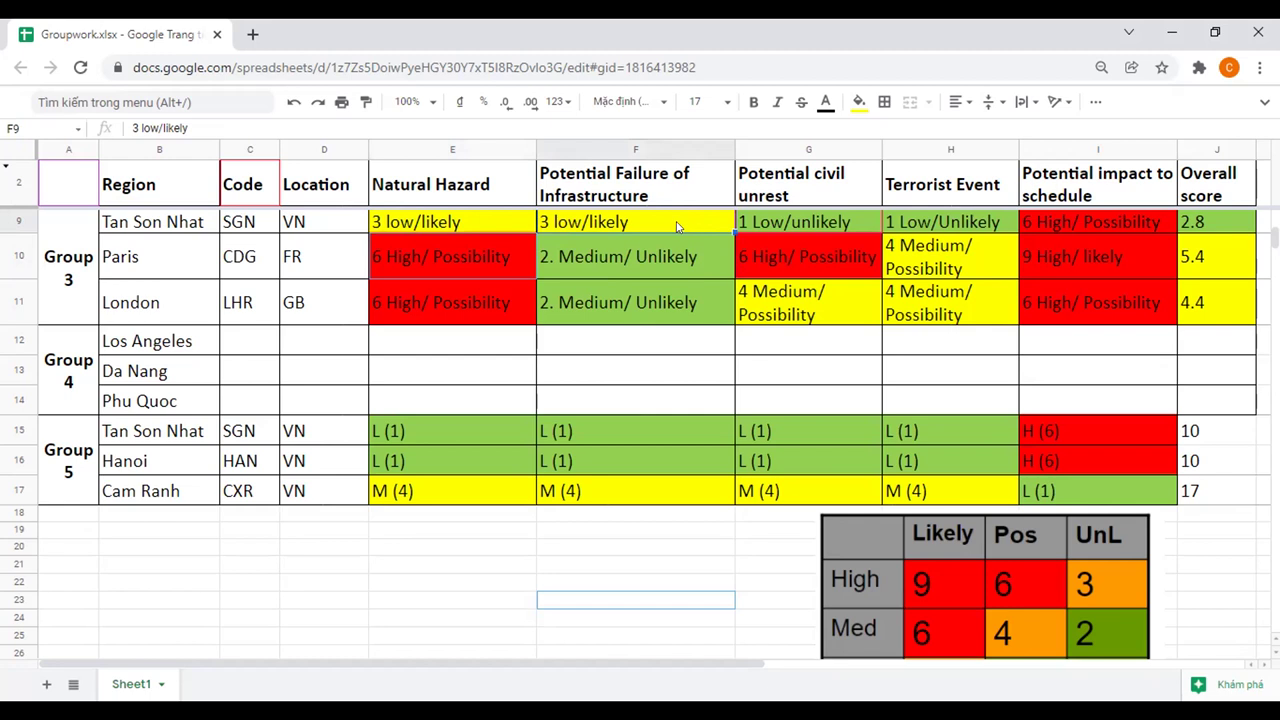
{"action": "left_click", "coordinate": [484, 225]}
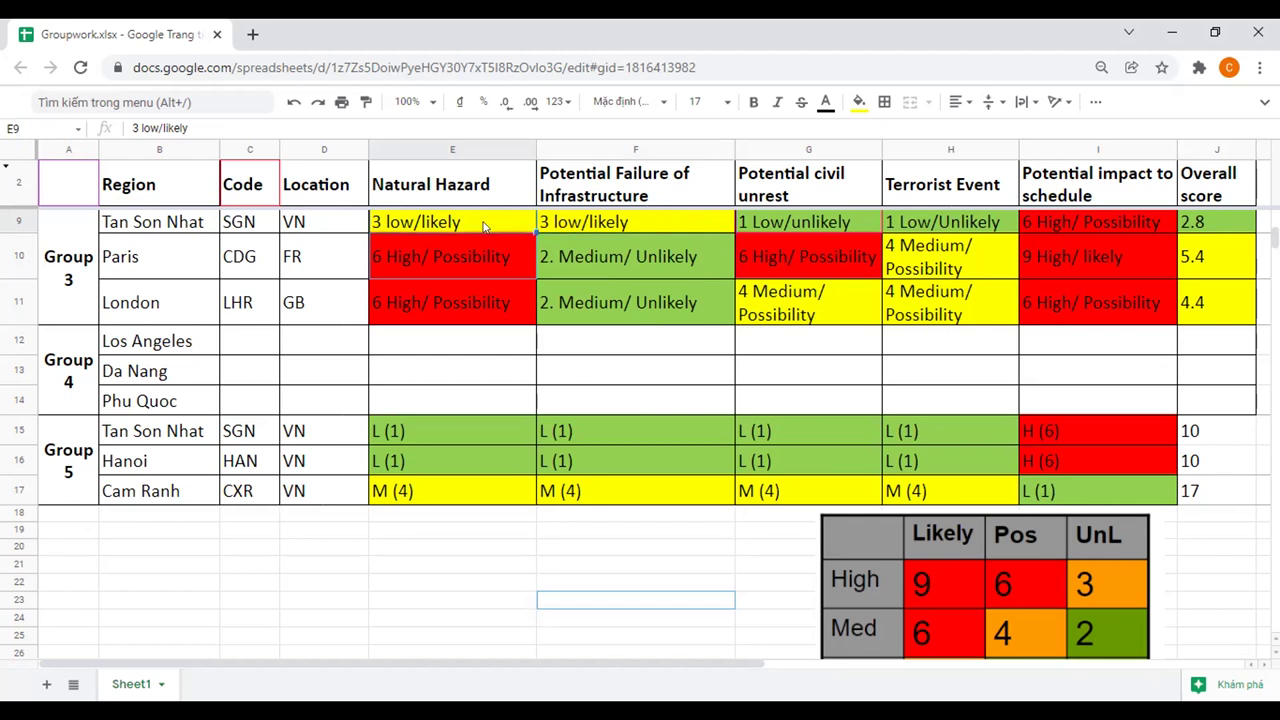
- Append "(strong rain)" to the Natural Hazard rating of Tan Son Nhat in Group 3
{"action": "double_click", "coordinate": [490, 226]}
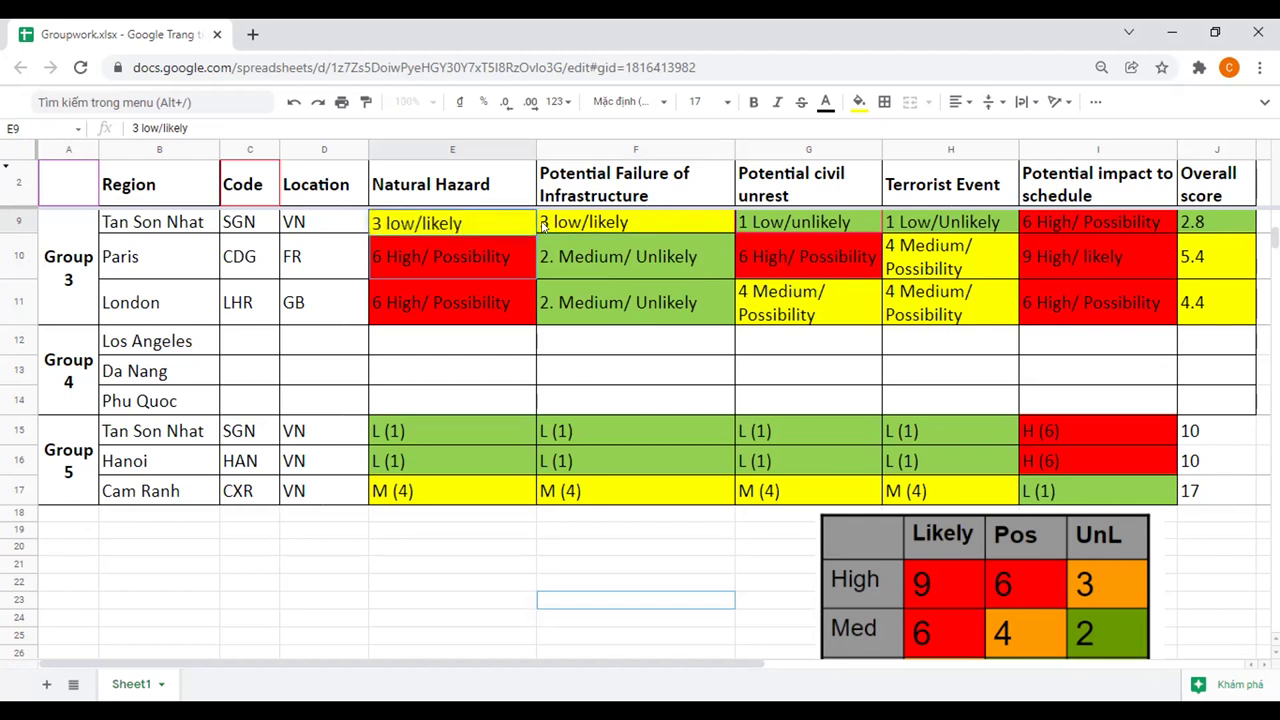
{"action": "type", "text": "(strom"}
{"action": "type", "text": "g rain)"}
{"action": "key", "text": "Return"}
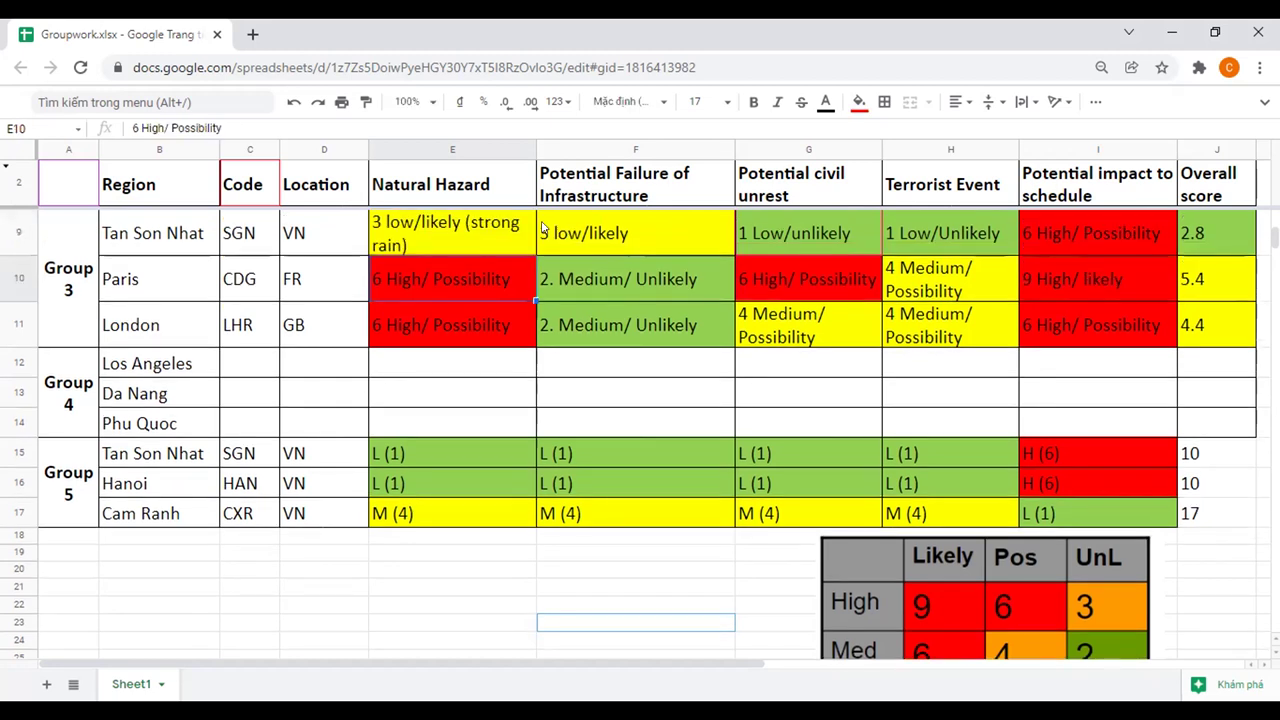
- Extend the Natural Hazard note for Tan Son Nhat in Group 3 to "(strong rain or flood)"
{"action": "double_click", "coordinate": [397, 244]}
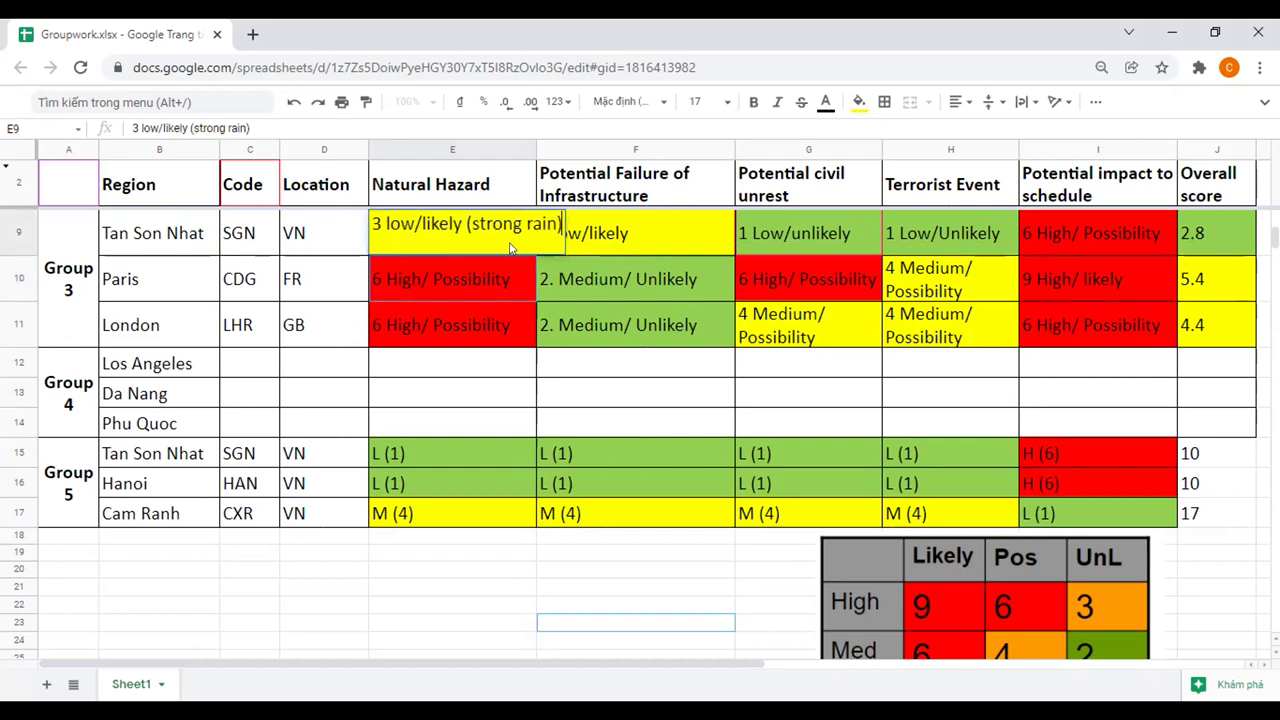
{"action": "left_click", "coordinate": [551, 224]}
{"action": "type", "text": "or flo"}
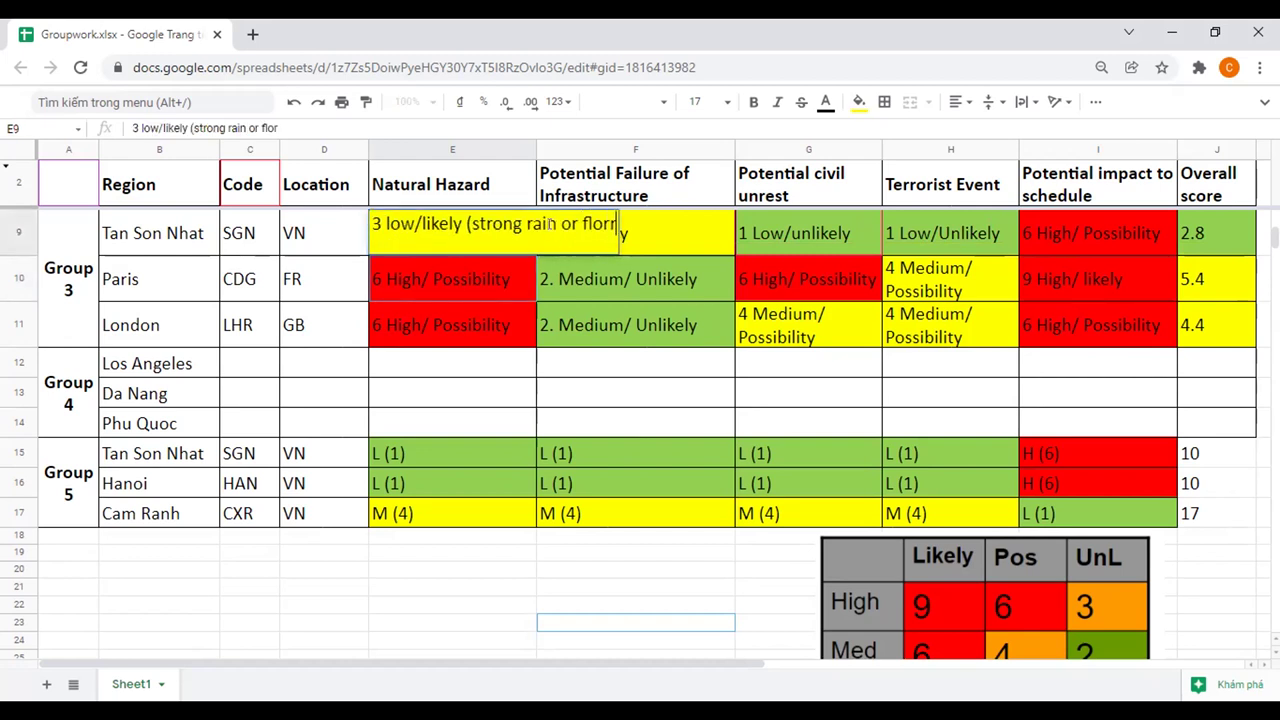
{"action": "type", "text": "od"}
{"action": "key", "text": "Return"}
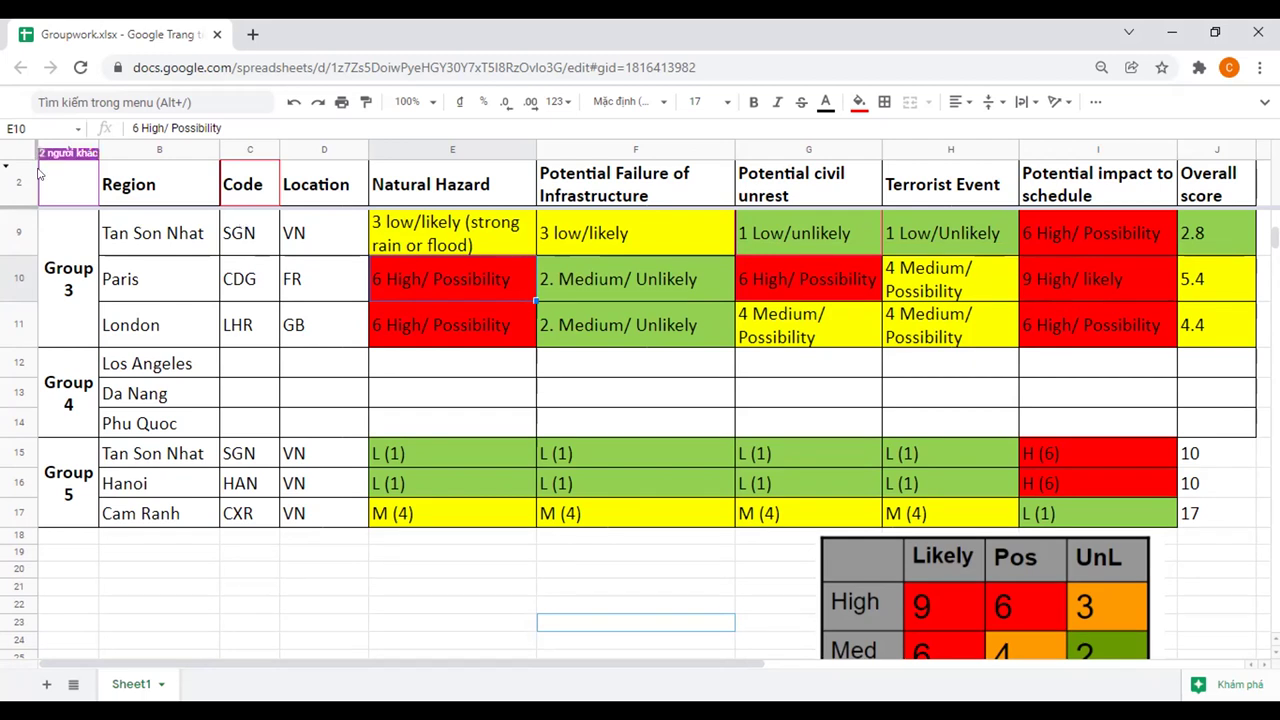
- Append "(snow)" to the Natural Hazard ratings of Paris and London in Group 3
{"action": "double_click", "coordinate": [512, 277]}
{"action": "type", "text": "(snow"}
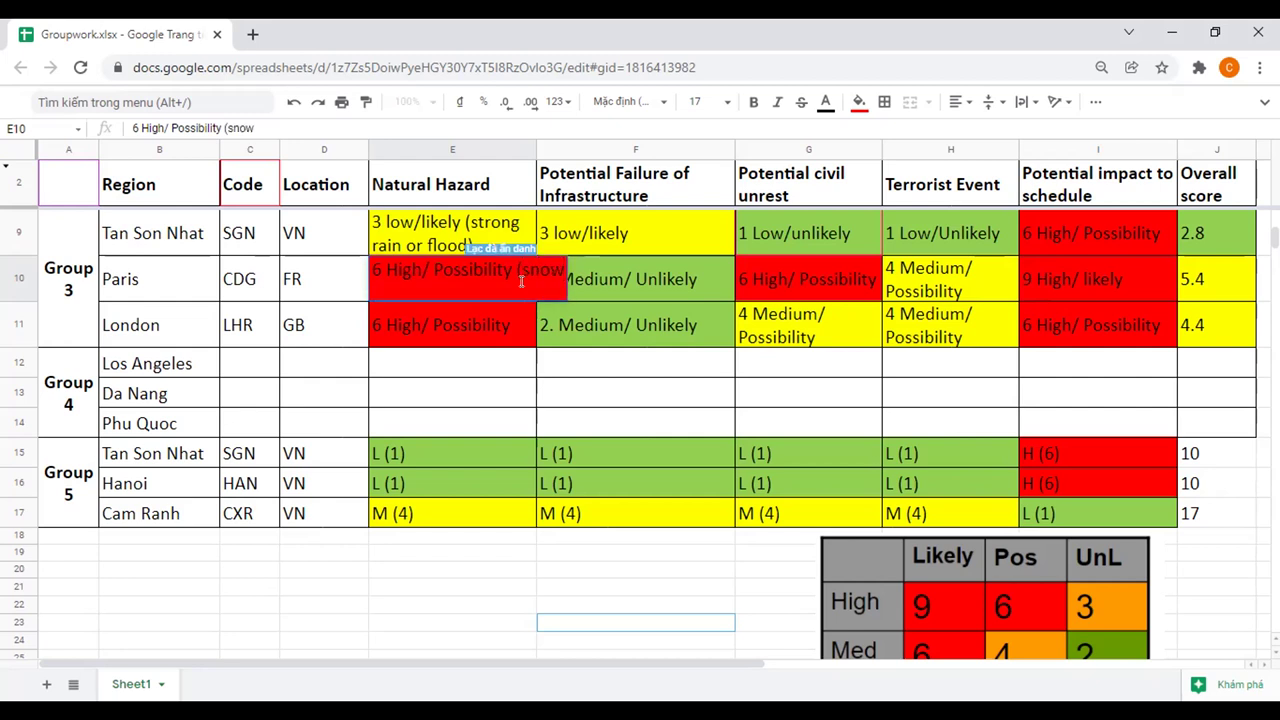
{"action": "type", "text": ")"}
{"action": "key", "text": "Return"}
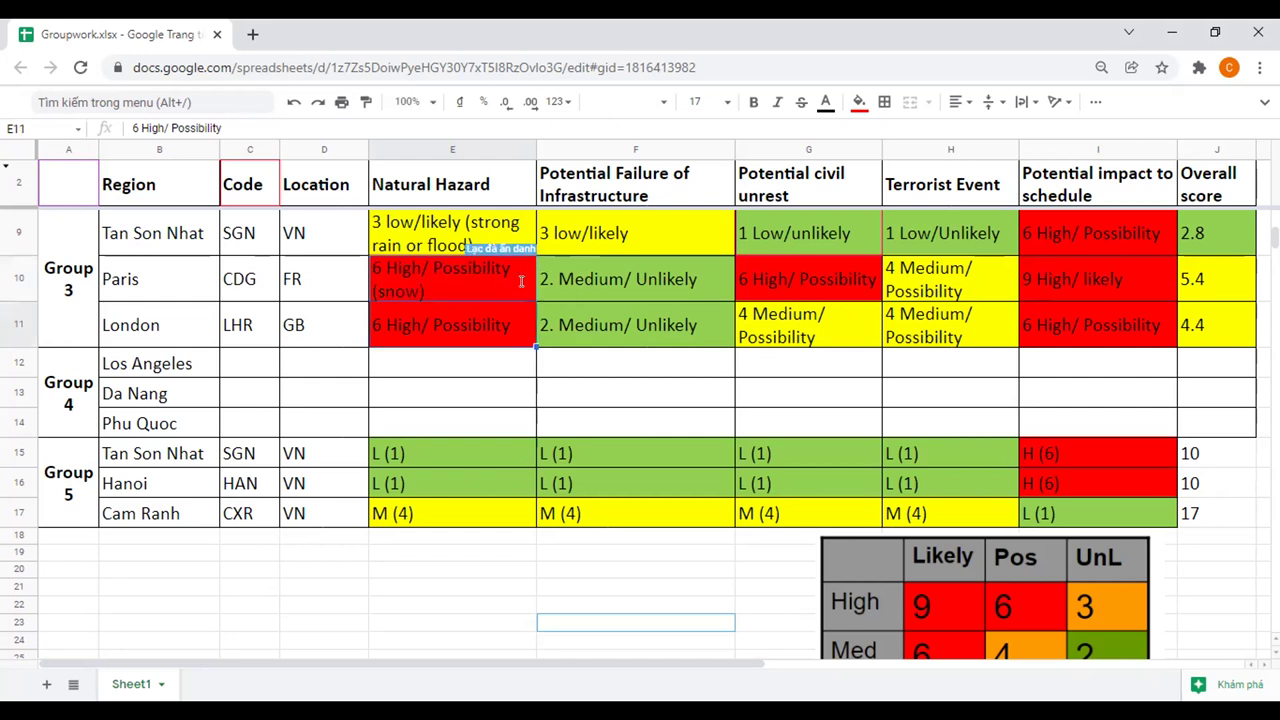
{"action": "double_click", "coordinate": [514, 312]}
{"action": "type", "text": "(sn"}
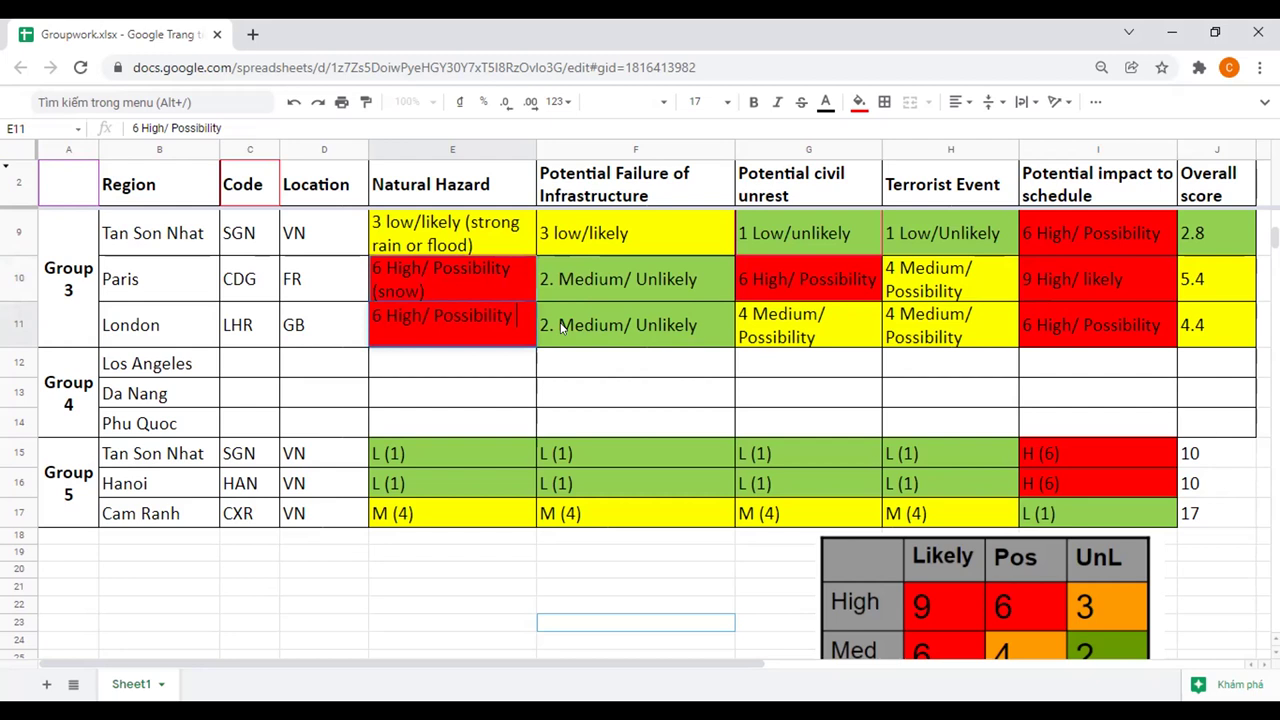
{"action": "type", "text": "ow)"}
{"action": "key", "text": "Return"}
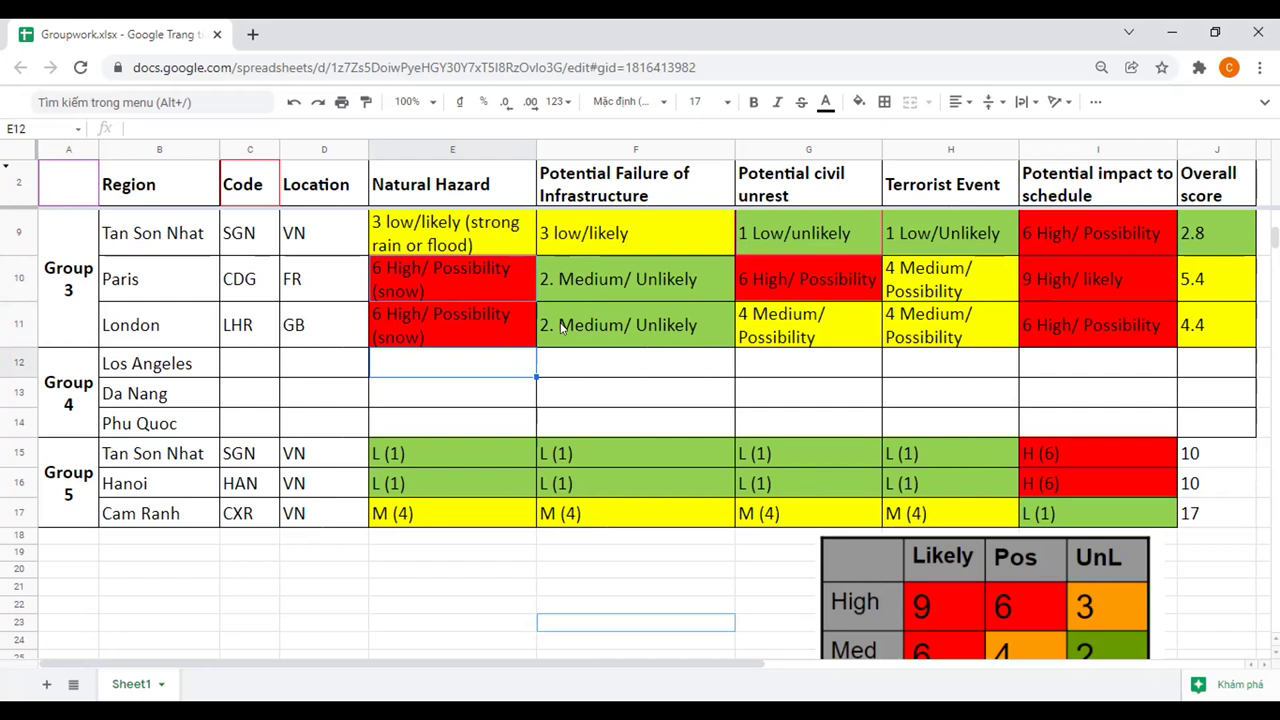
- Extend Paris's Natural Hazard note to "(snow. But it's very infrequent that those natural hazard would happen)"
{"action": "double_click", "coordinate": [434, 282]}
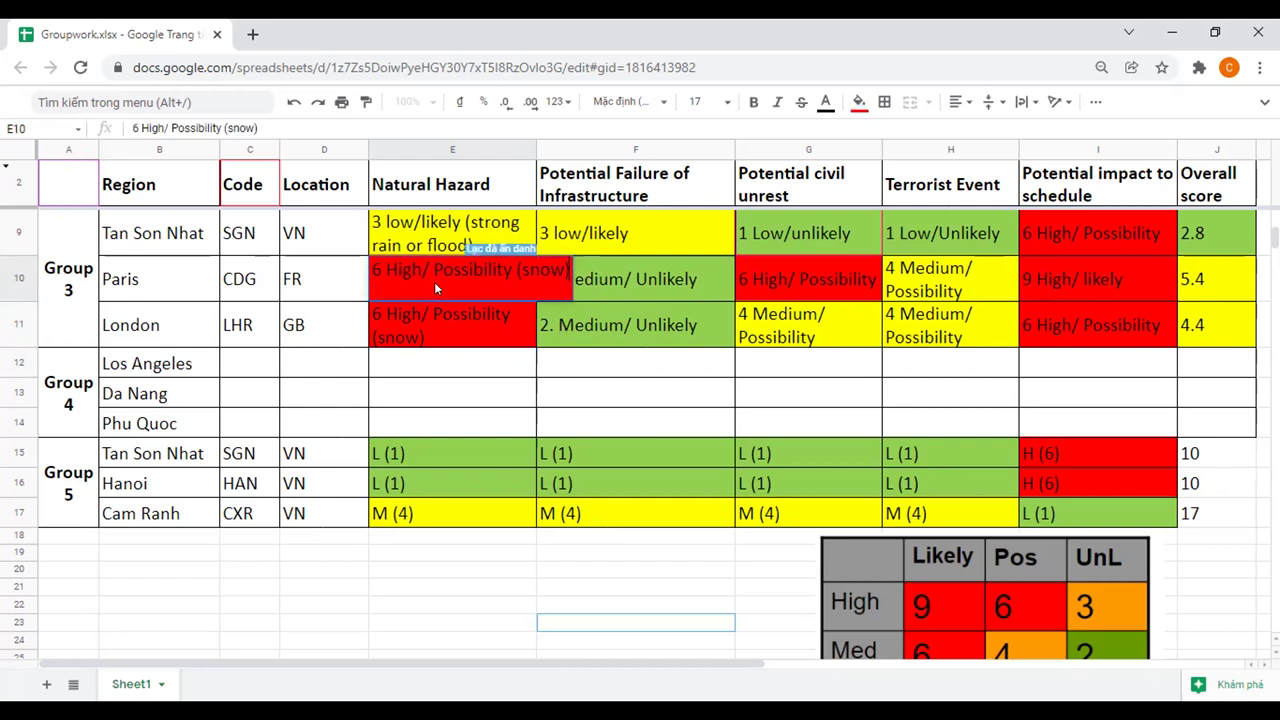
{"action": "type", "text": ". But it"}
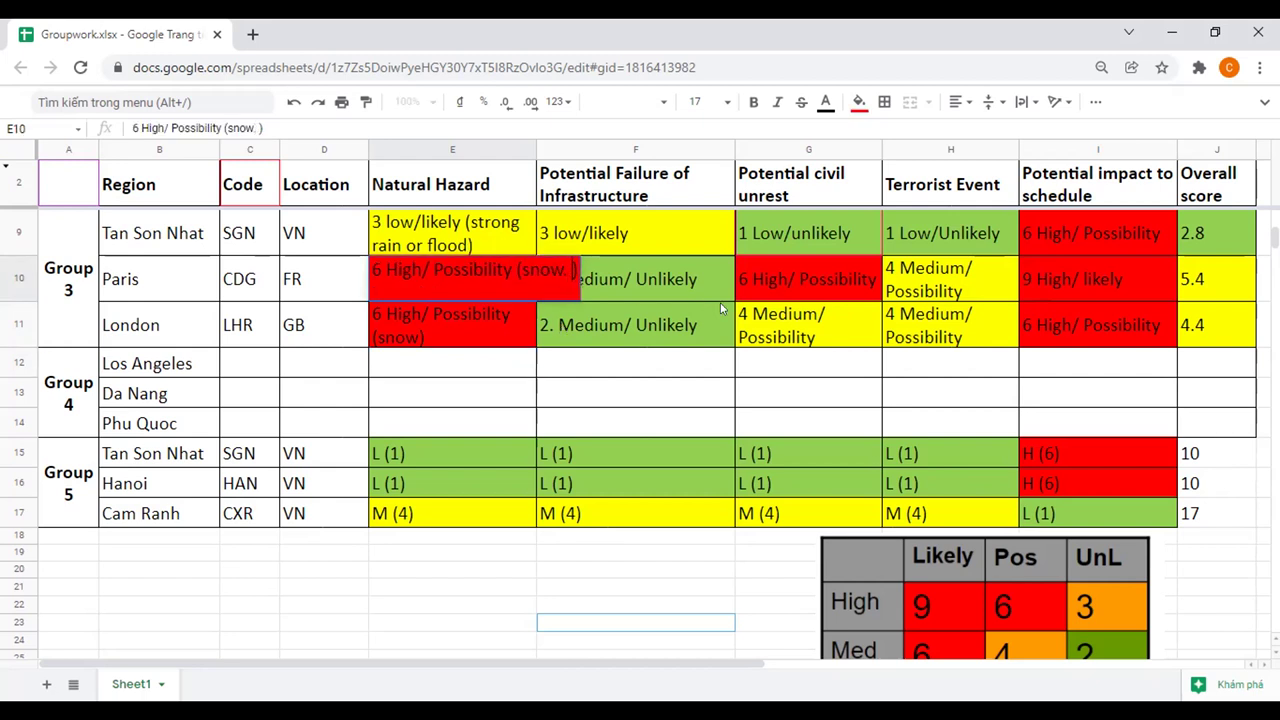
{"action": "type", "text": "'s very infre"}
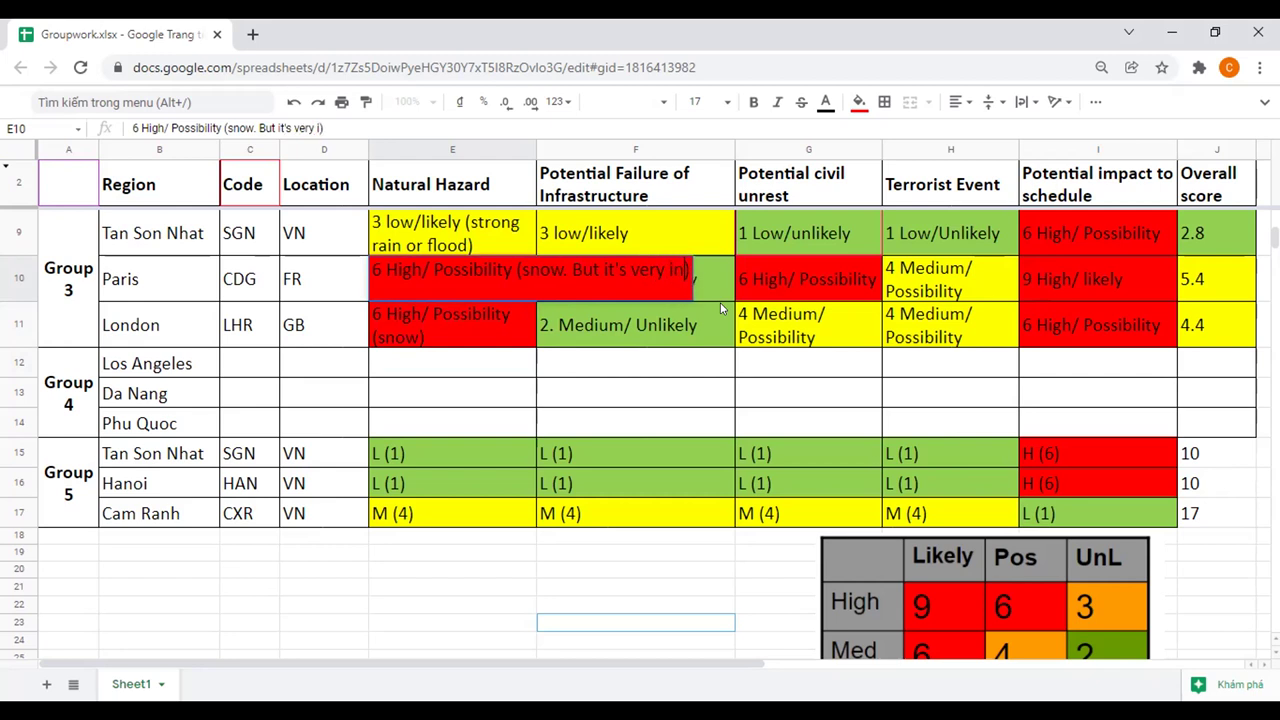
{"action": "type", "text": "quent that "}
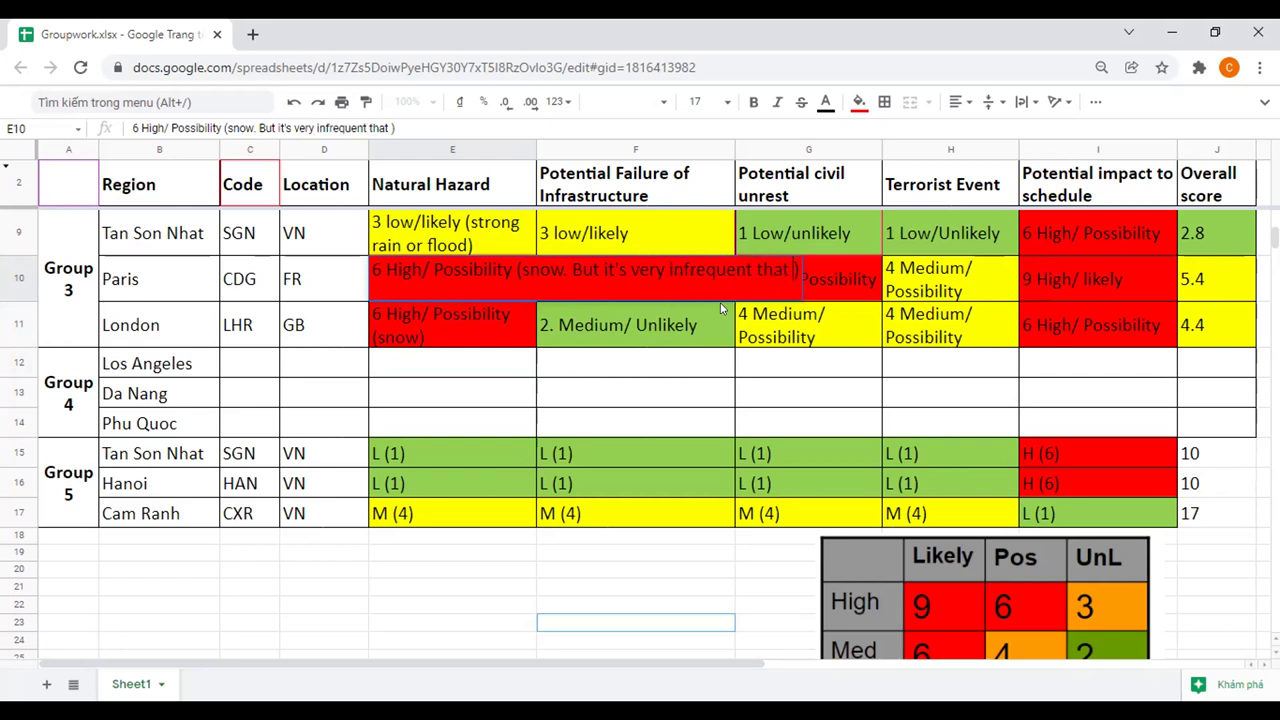
{"action": "type", "text": "those"}
{"action": "key", "text": "BackSpace"}
{"action": "key", "text": "BackSpace"}
{"action": "key", "text": "BackSpace"}
{"action": "key", "text": "BackSpace"}
{"action": "type", "text": "hose natural "}
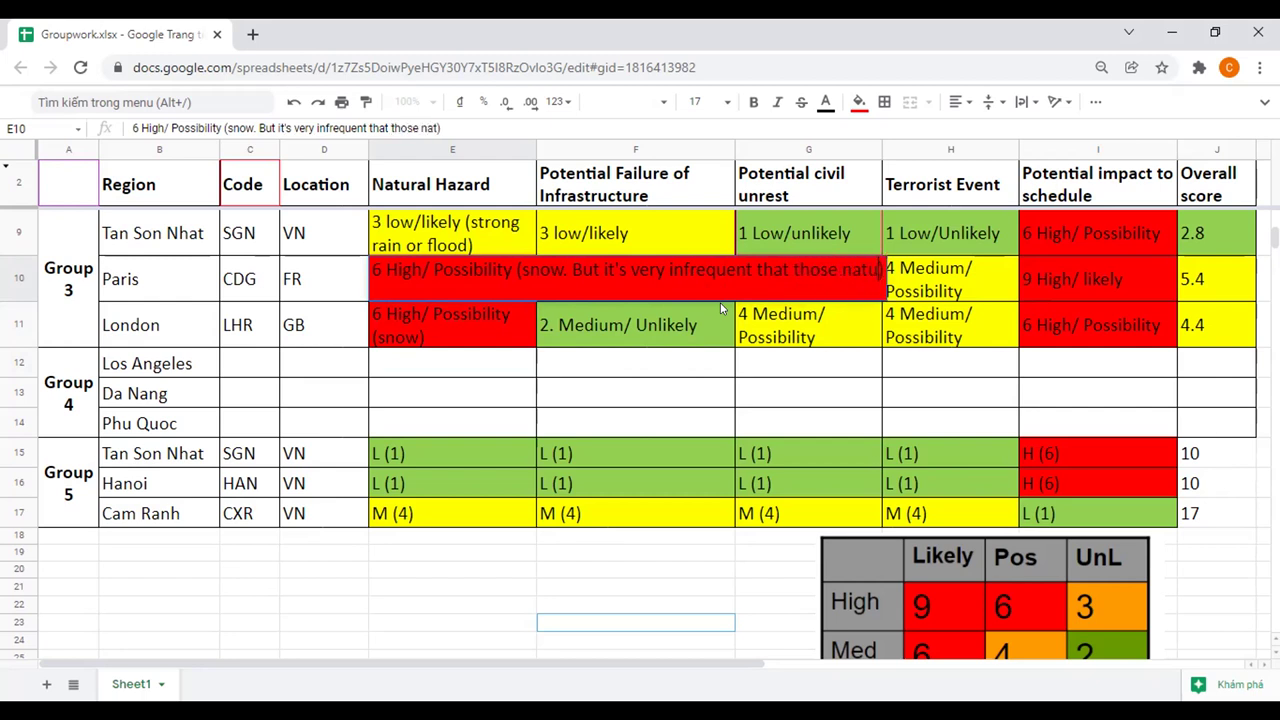
{"action": "type", "text": "hazar"}
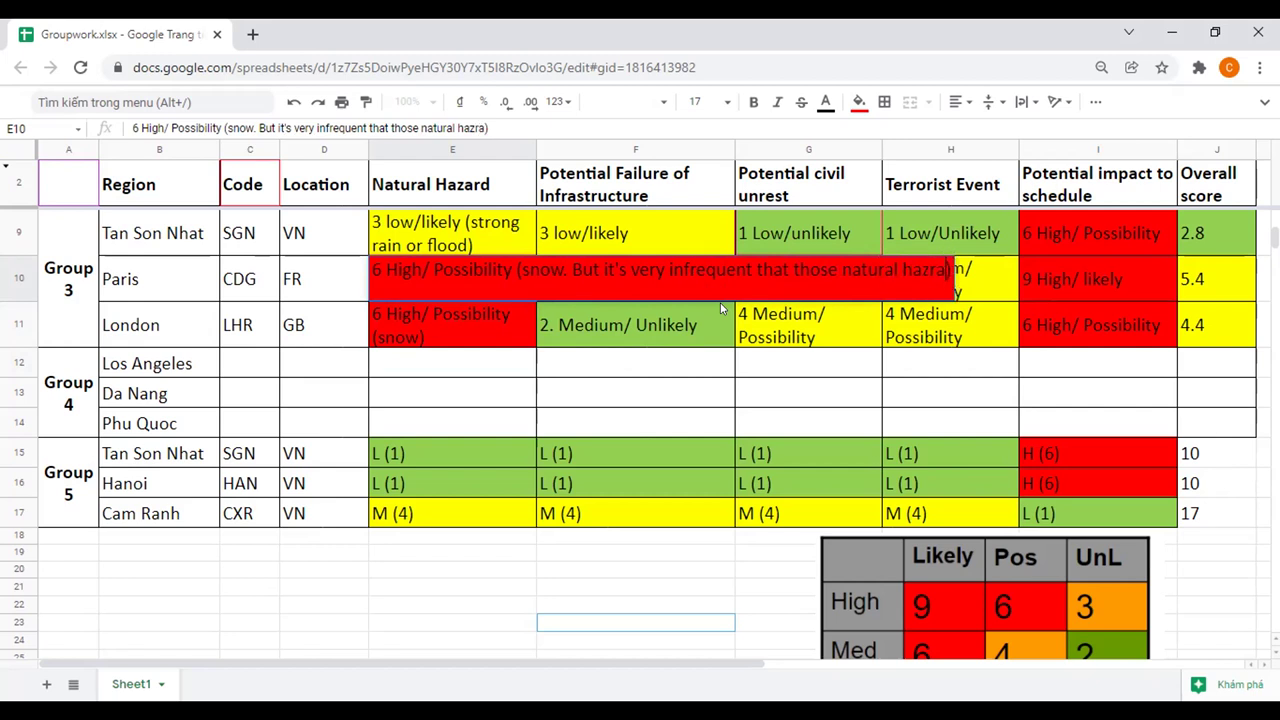
{"action": "type", "text": "d wo"}
{"action": "key", "text": "BackSpace"}
{"action": "key", "text": "BackSpace"}
{"action": "type", "text": "ld happen)"}
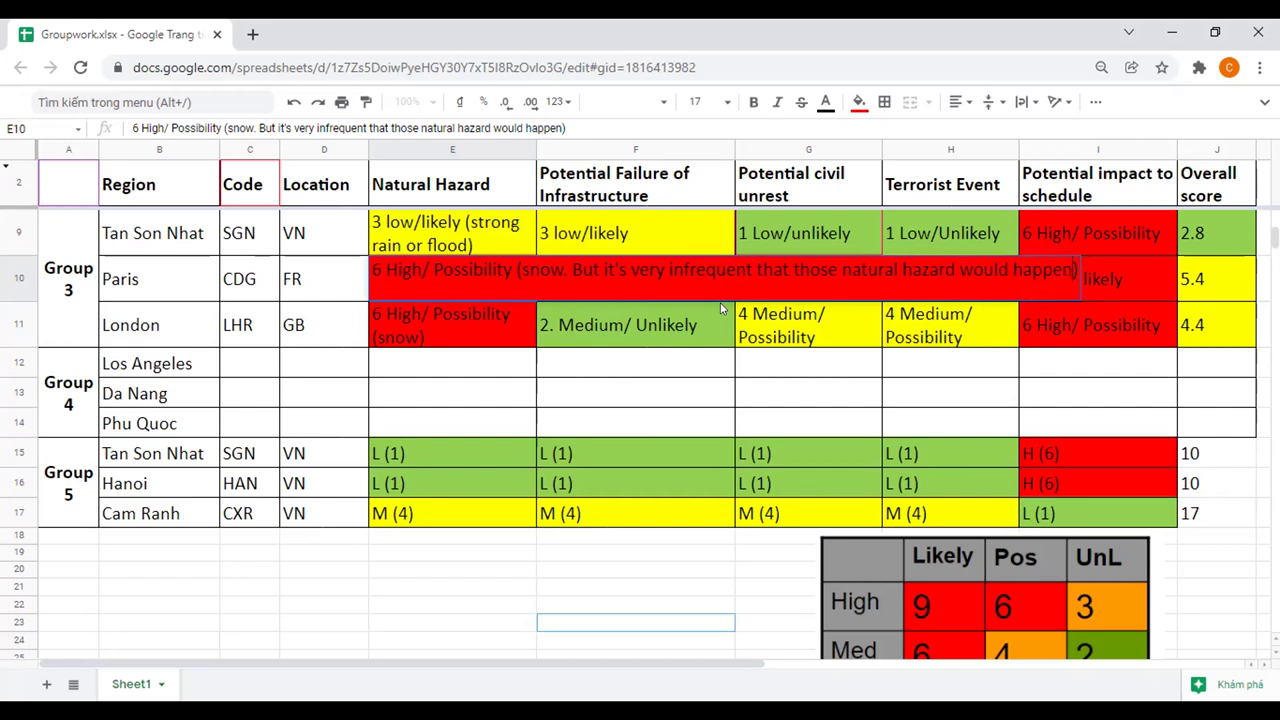
{"action": "key", "text": "Return"}
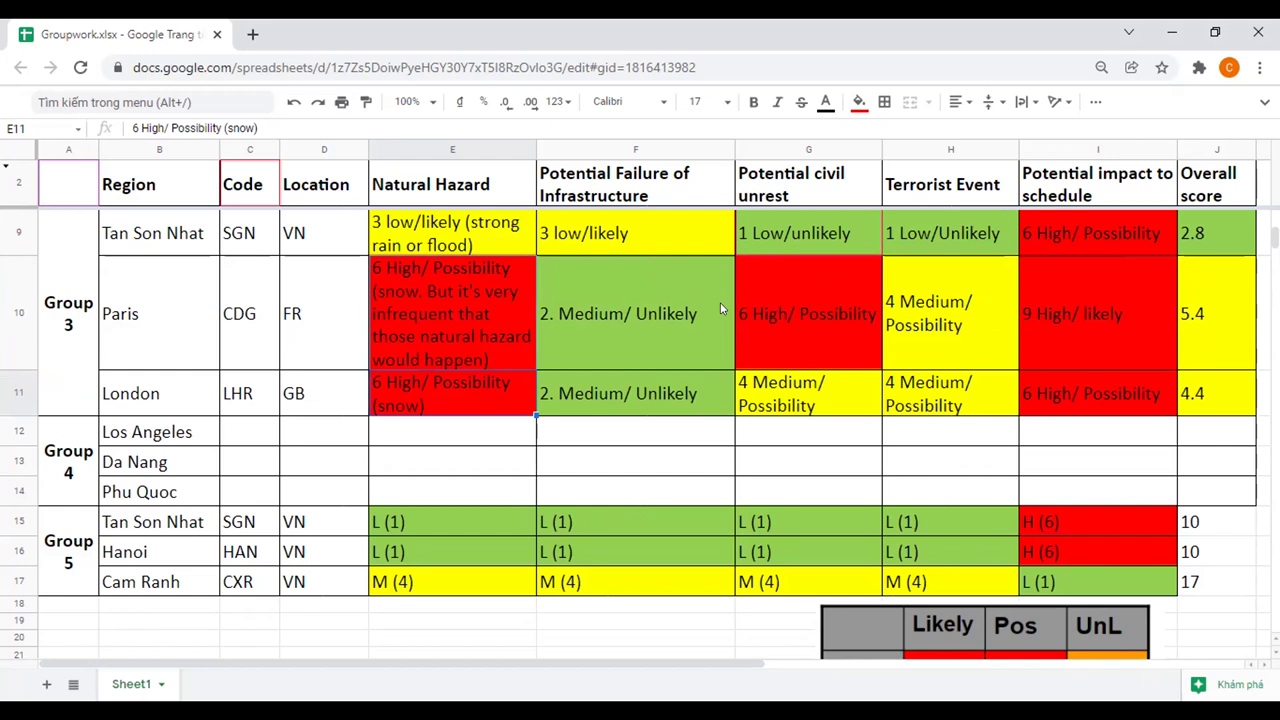
- Extend London's Natural Hazard note to "(snow. A long time since they have snow)"
{"action": "double_click", "coordinate": [422, 395]}
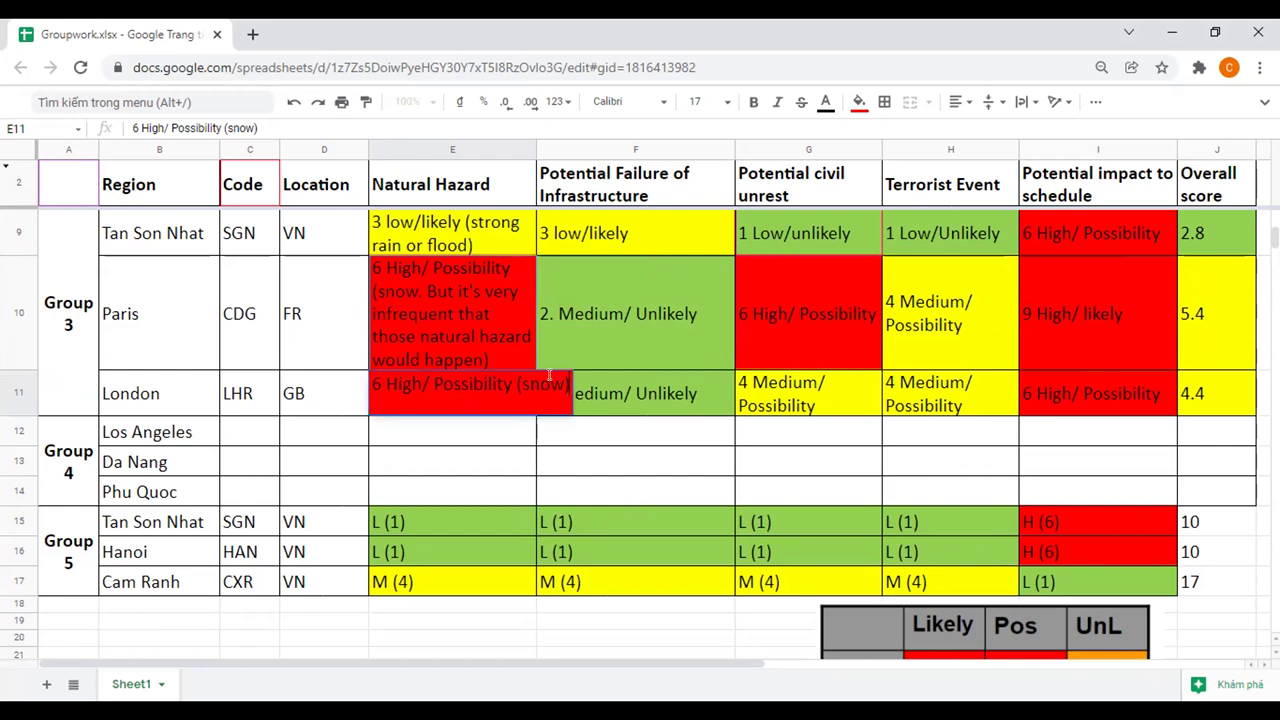
{"action": "key", "text": "BackSpace"}
{"action": "type", "text": ". A long ti"}
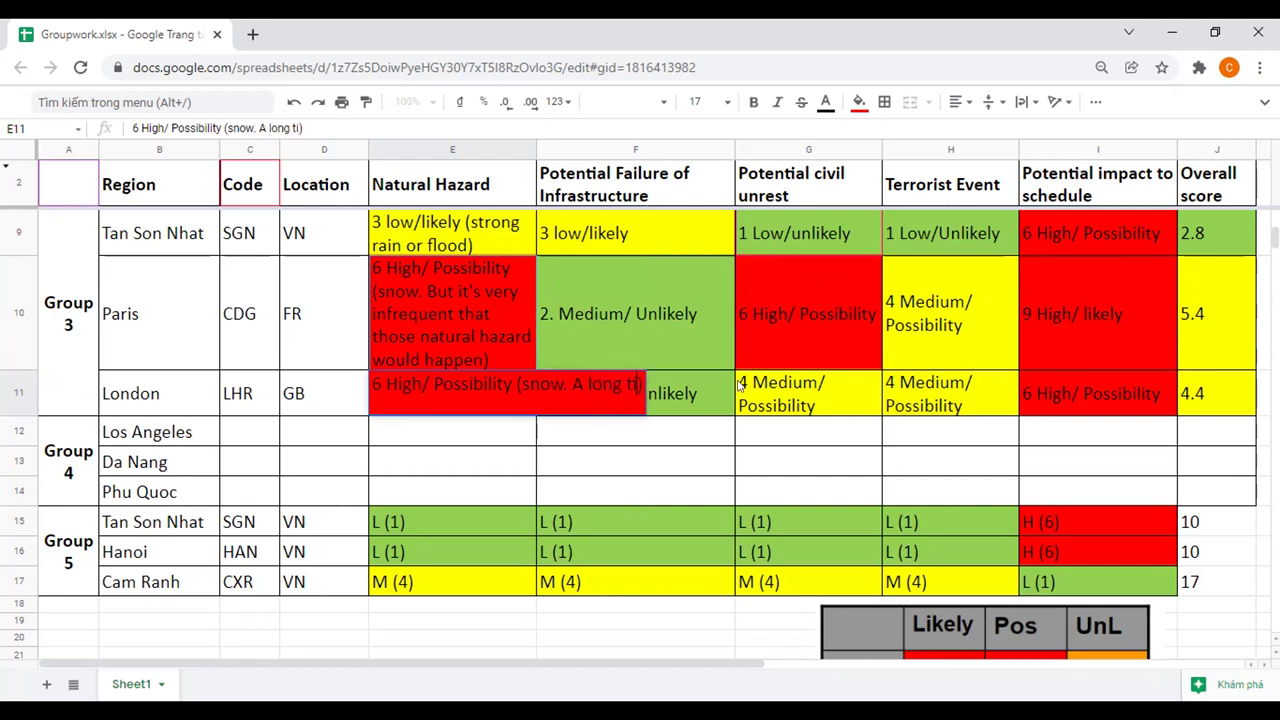
{"action": "type", "text": "me since the"}
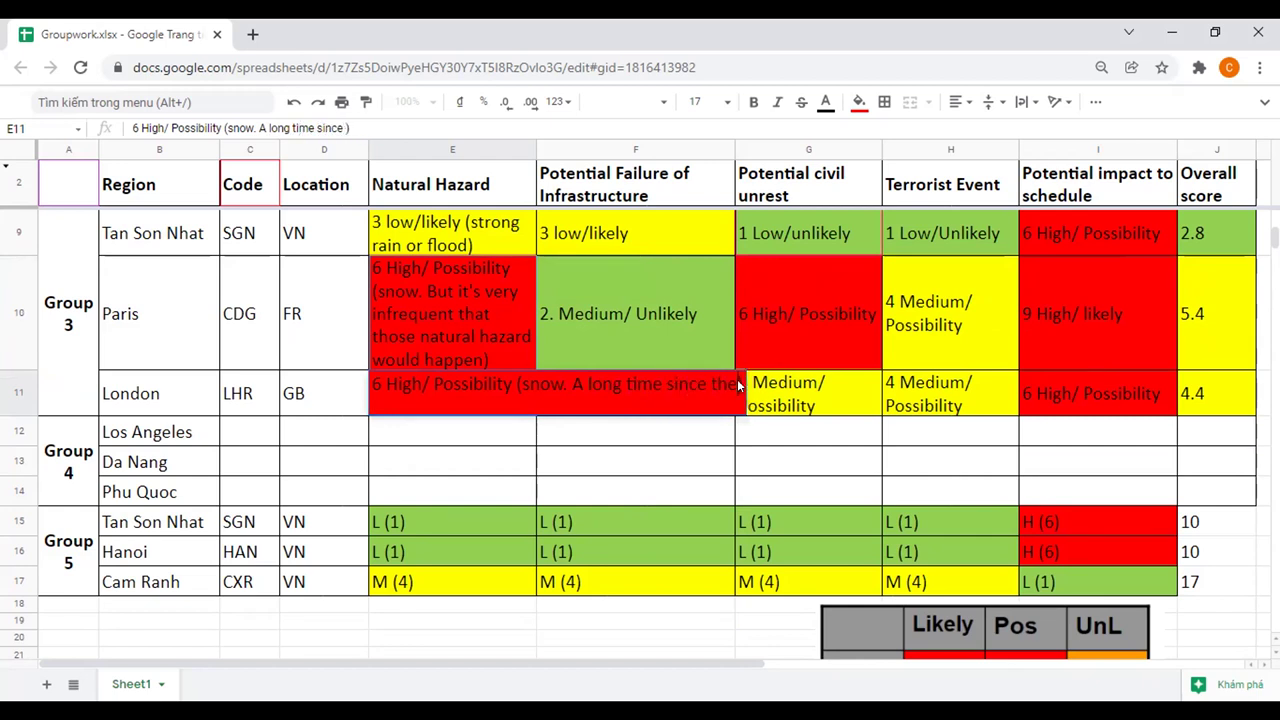
{"action": "key", "text": "BackSpace"}
{"action": "key", "text": "BackSpace"}
{"action": "key", "text": "BackSpace"}
{"action": "type", "text": "they have snow"}
{"action": "key", "text": "Return"}
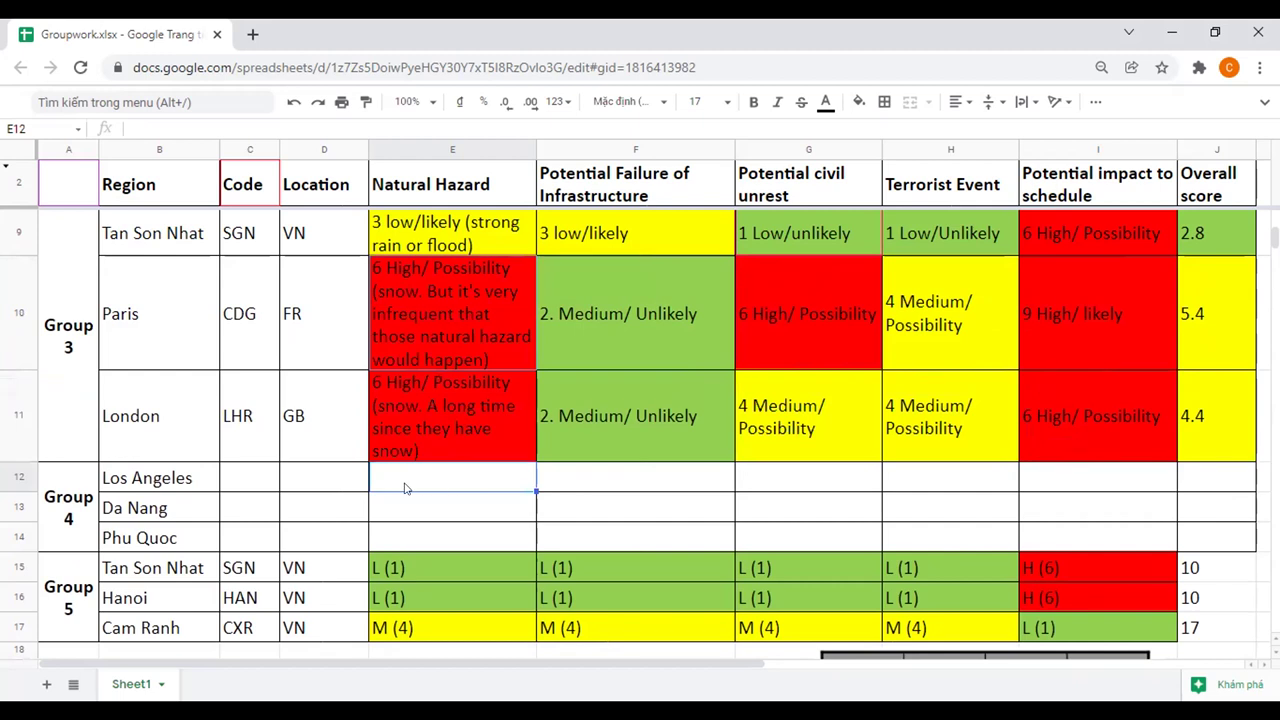
- Copy the green formatting of London's Potential Failure of Infrastructure cell onto its Natural Hazard cell
{"action": "left_click", "coordinate": [600, 488]}
{"action": "left_click", "coordinate": [629, 414]}
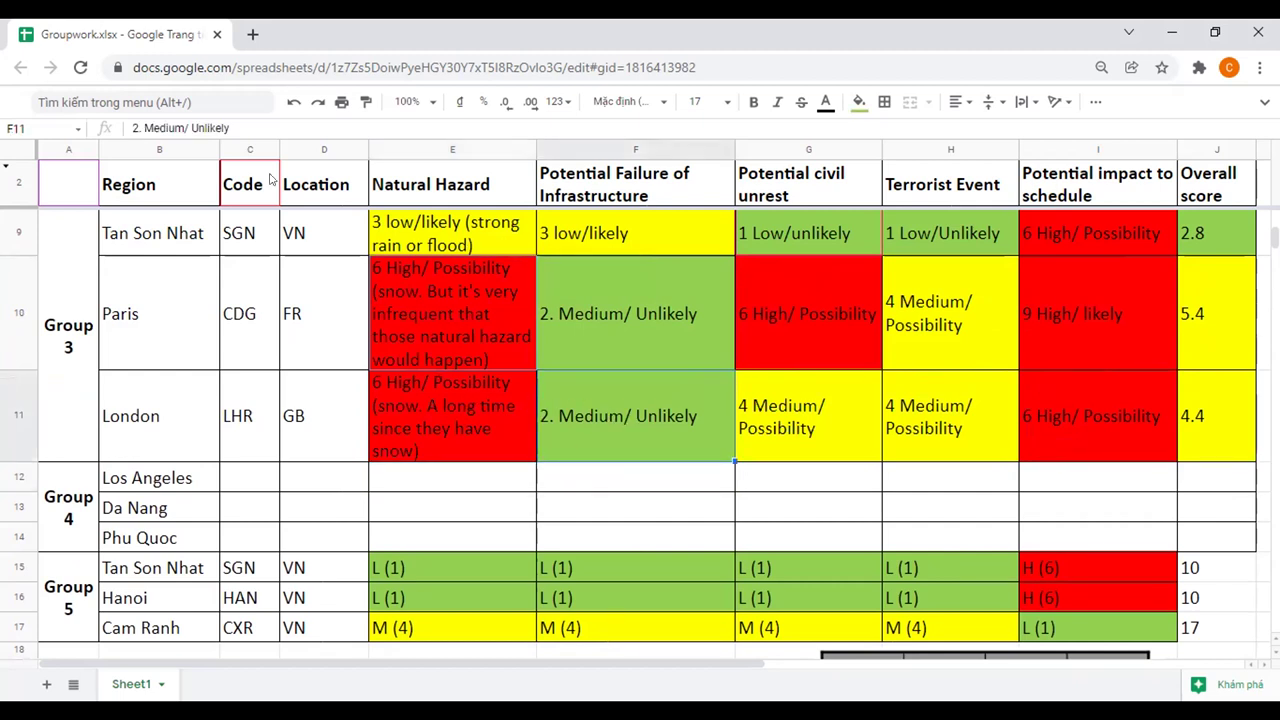
{"action": "left_click", "coordinate": [366, 101]}
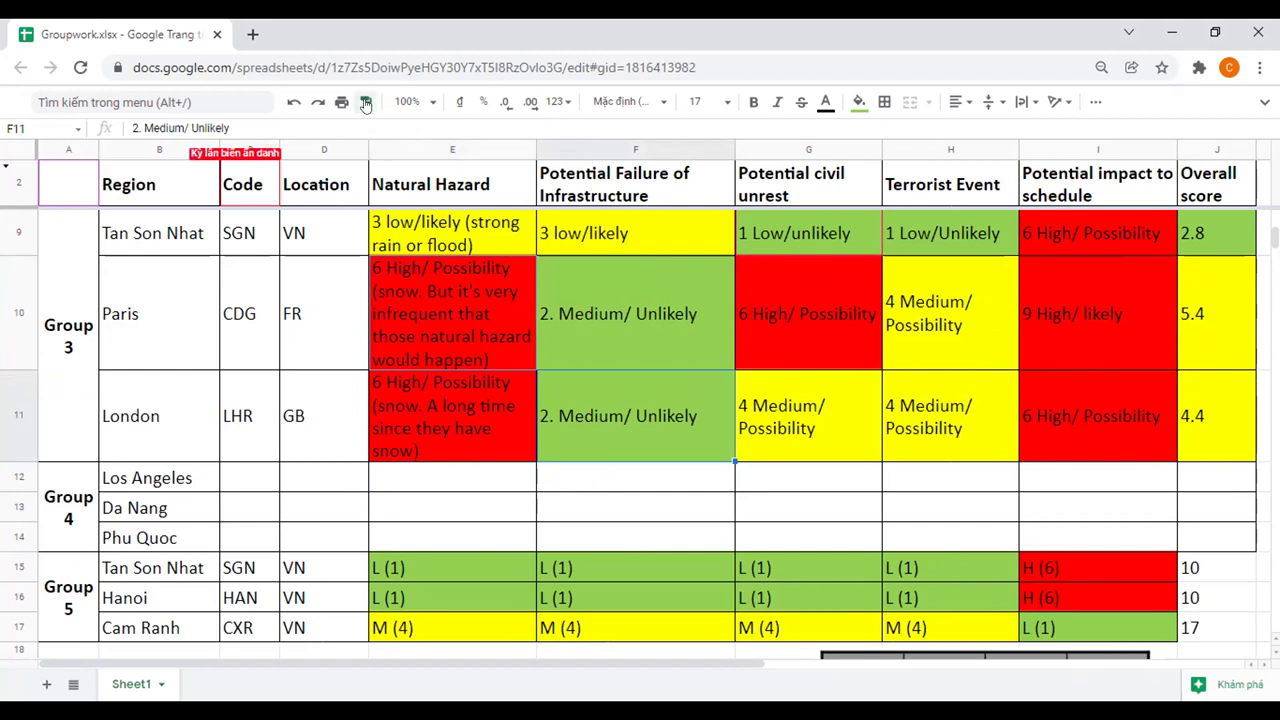
{"action": "left_click", "coordinate": [457, 407]}
{"action": "left_click", "coordinate": [527, 508]}
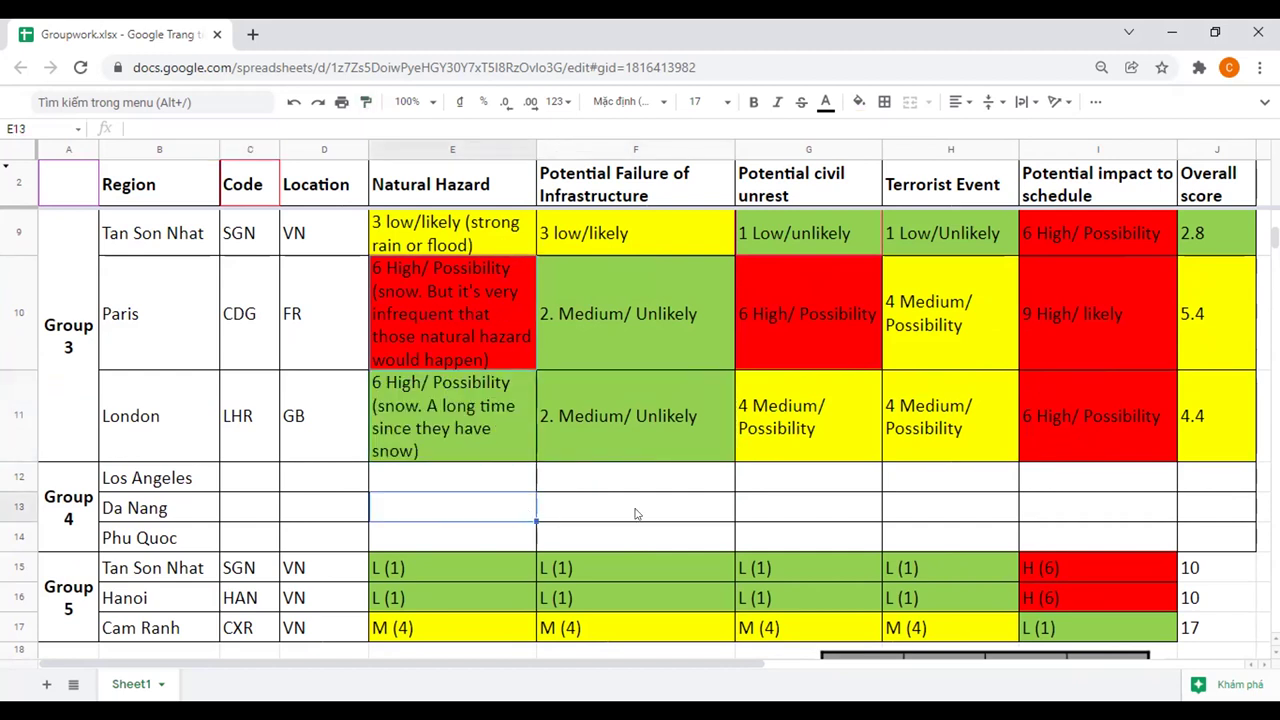
- Replace London's Natural Hazard rating with "2 Unlikely", keeping the note about snow
{"action": "double_click", "coordinate": [390, 390]}
{"action": "left_click_drag", "start_coordinate": [509, 378], "coordinate": [368, 384]}
{"action": "type", "text": "2 Unlikely"}
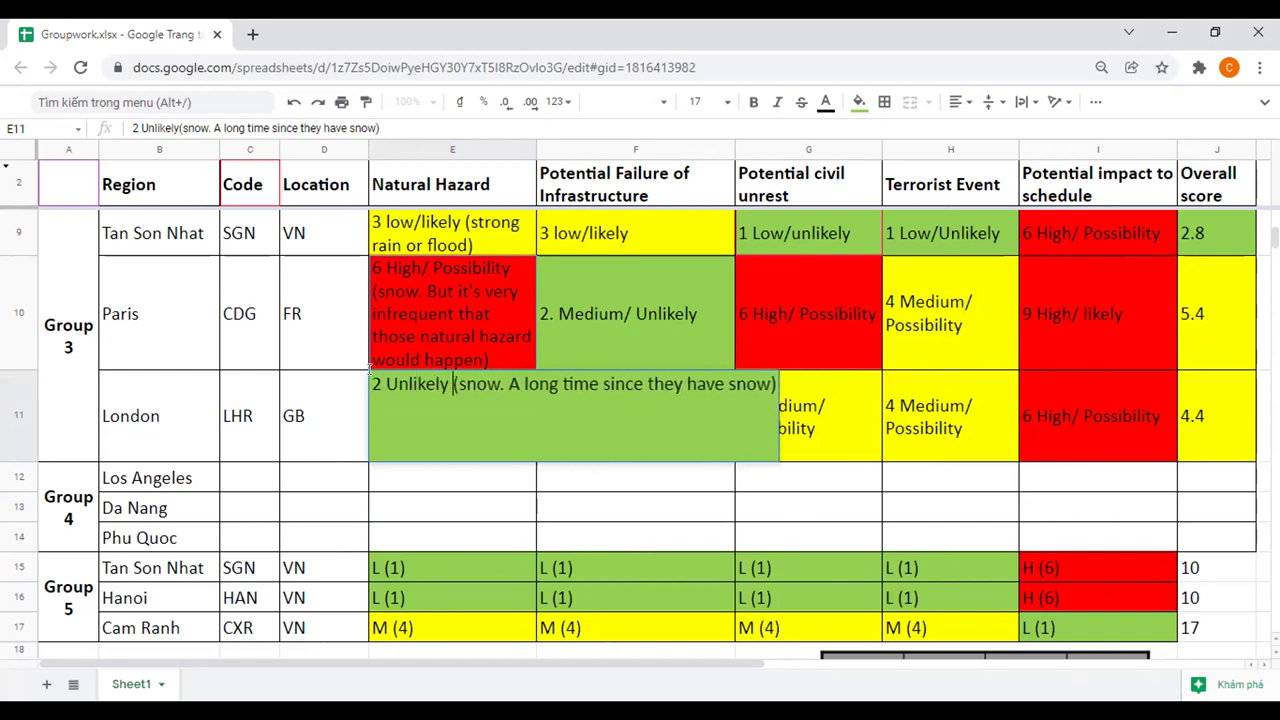
{"action": "key", "text": "Return"}
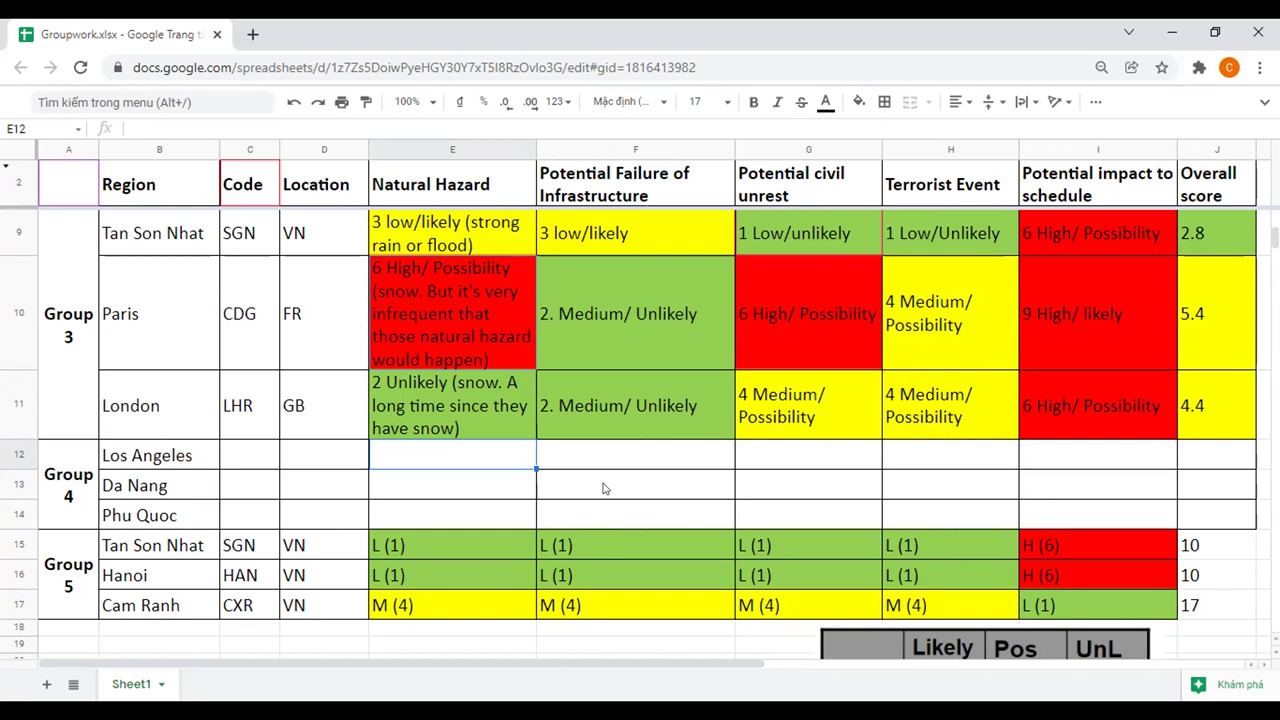
- Start a note reading "(amount of" after Tan Son Nhat's Potential Failure of Infrastructure rating in Group 3
{"action": "left_click", "coordinate": [726, 352]}
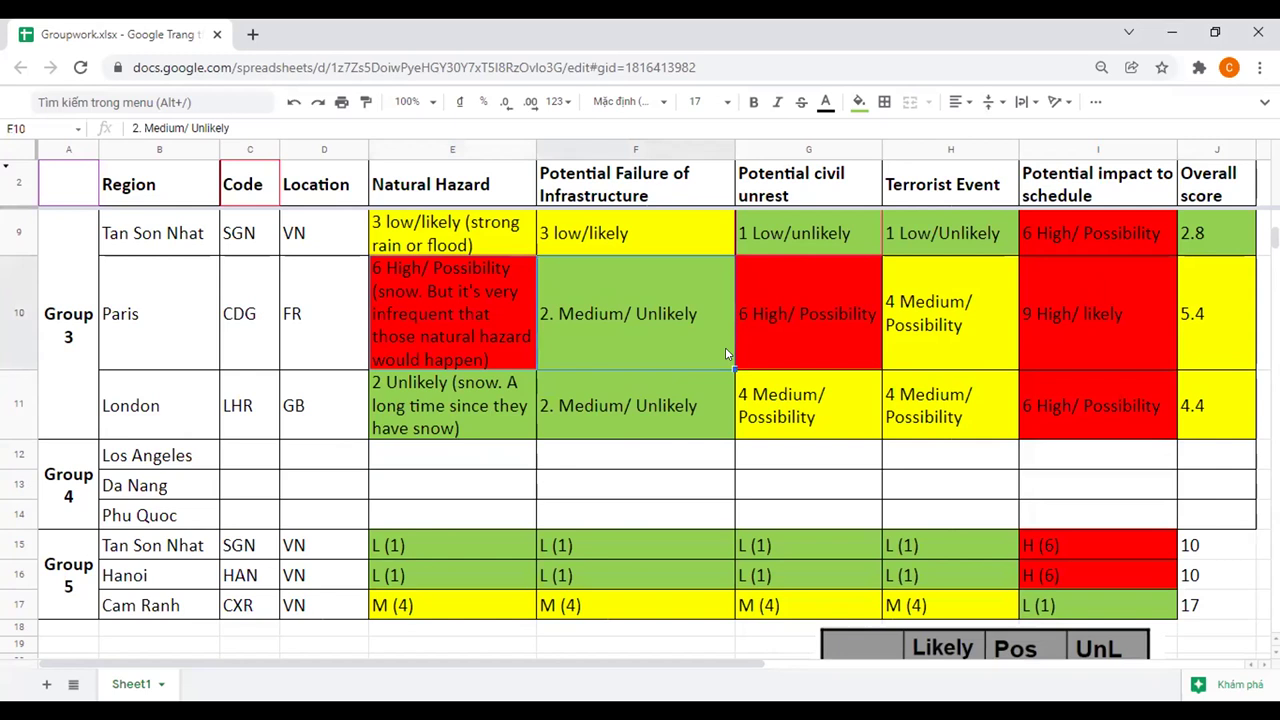
{"action": "left_click", "coordinate": [674, 240]}
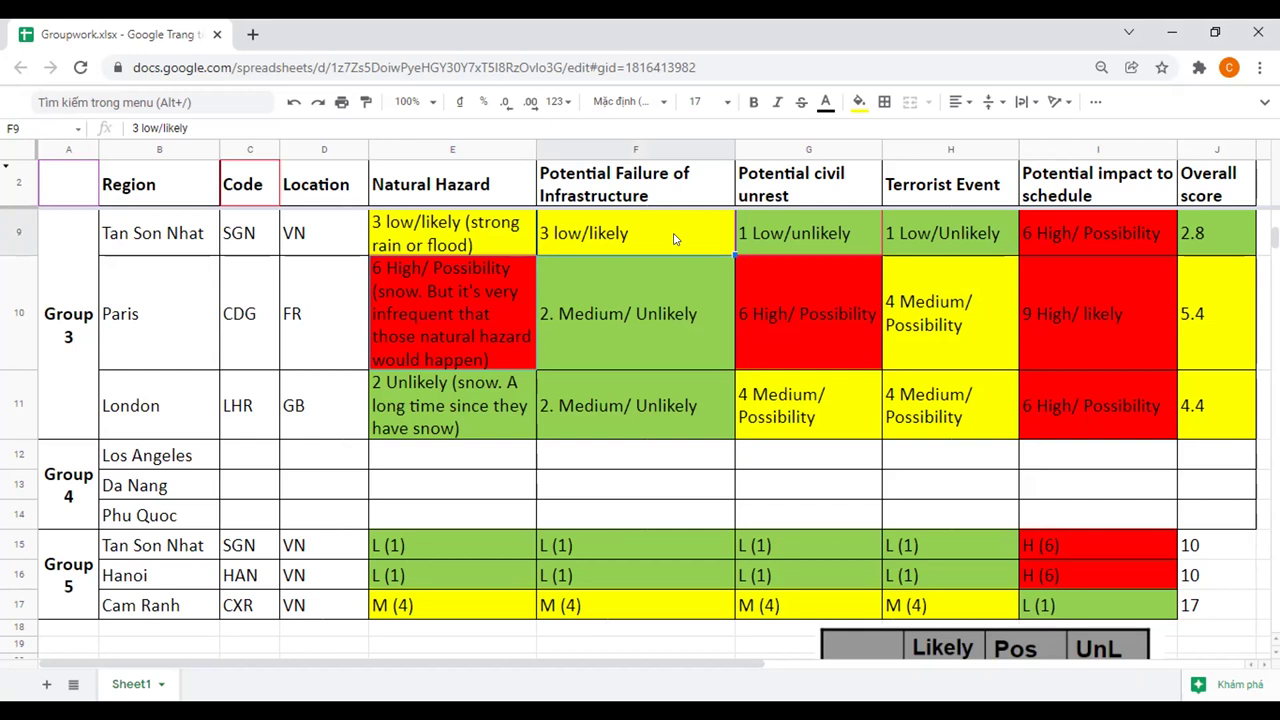
{"action": "double_click", "coordinate": [674, 238]}
{"action": "type", "text": "("}
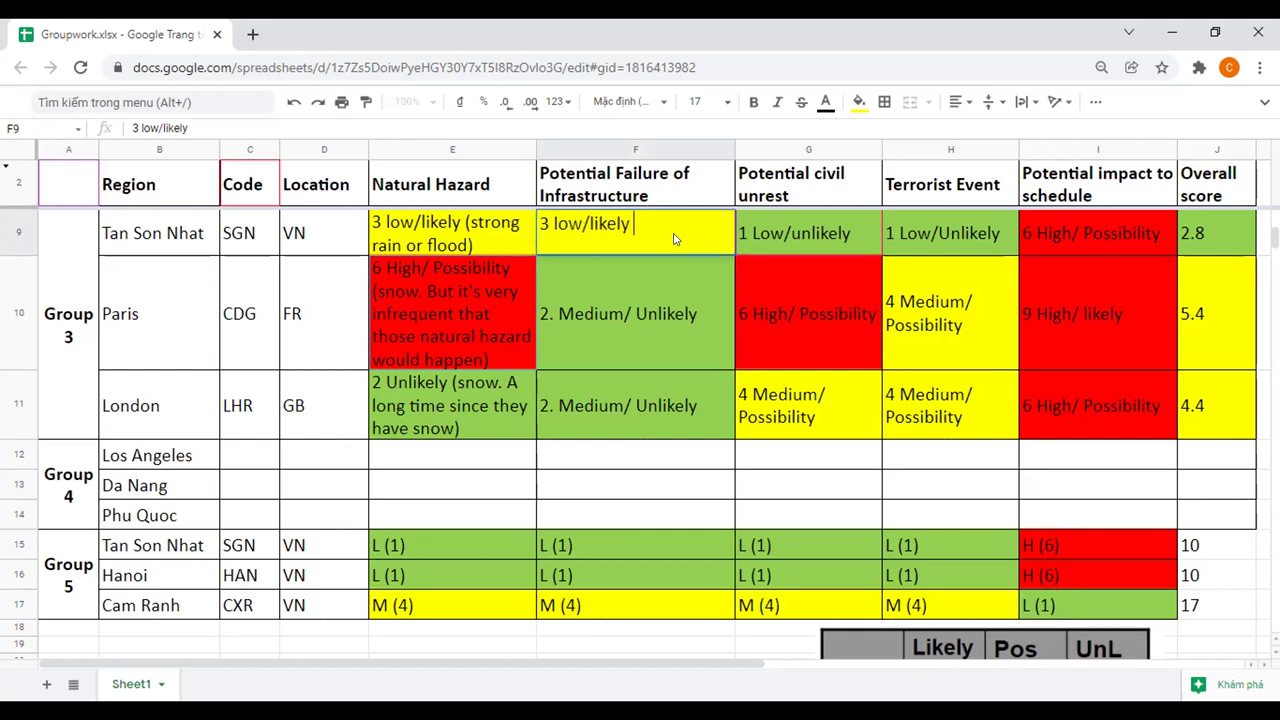
{"action": "type", "text": "amoung"}
{"action": "key", "text": "BackSpace"}
{"action": "key", "text": "BackSpace"}
{"action": "type", "text": "t of"}
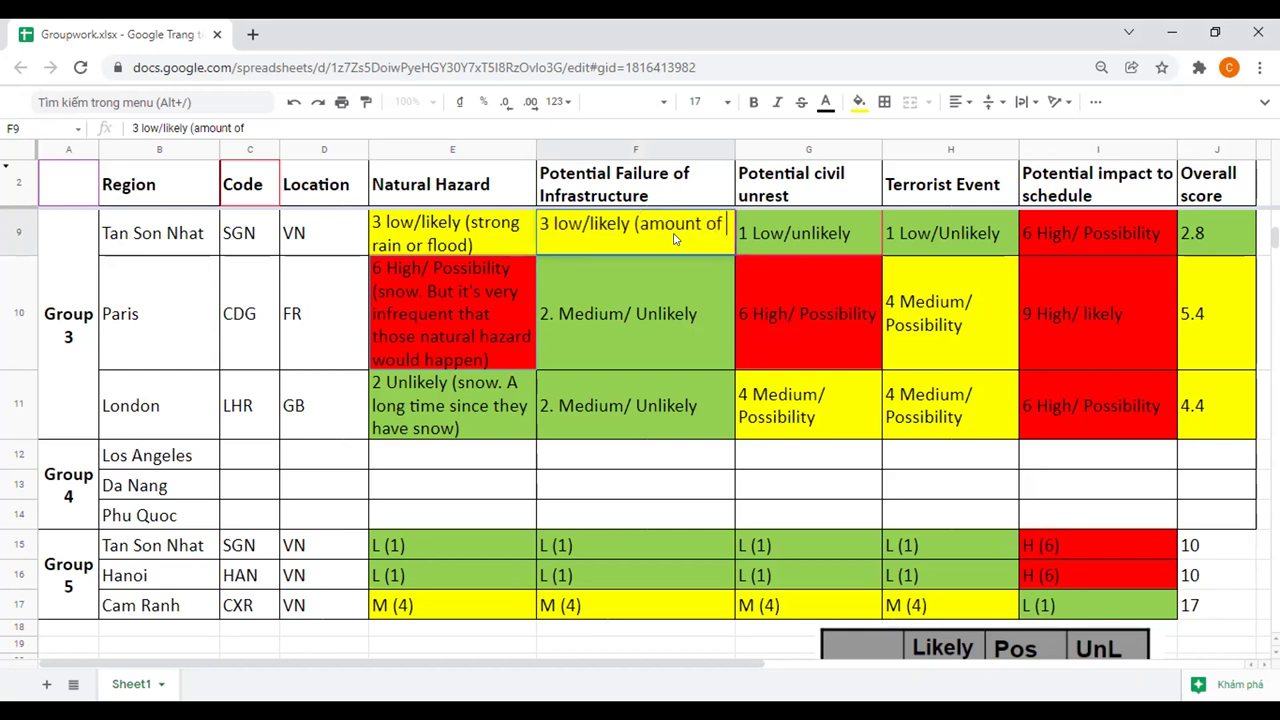
{"action": "type", "text": " infras"}
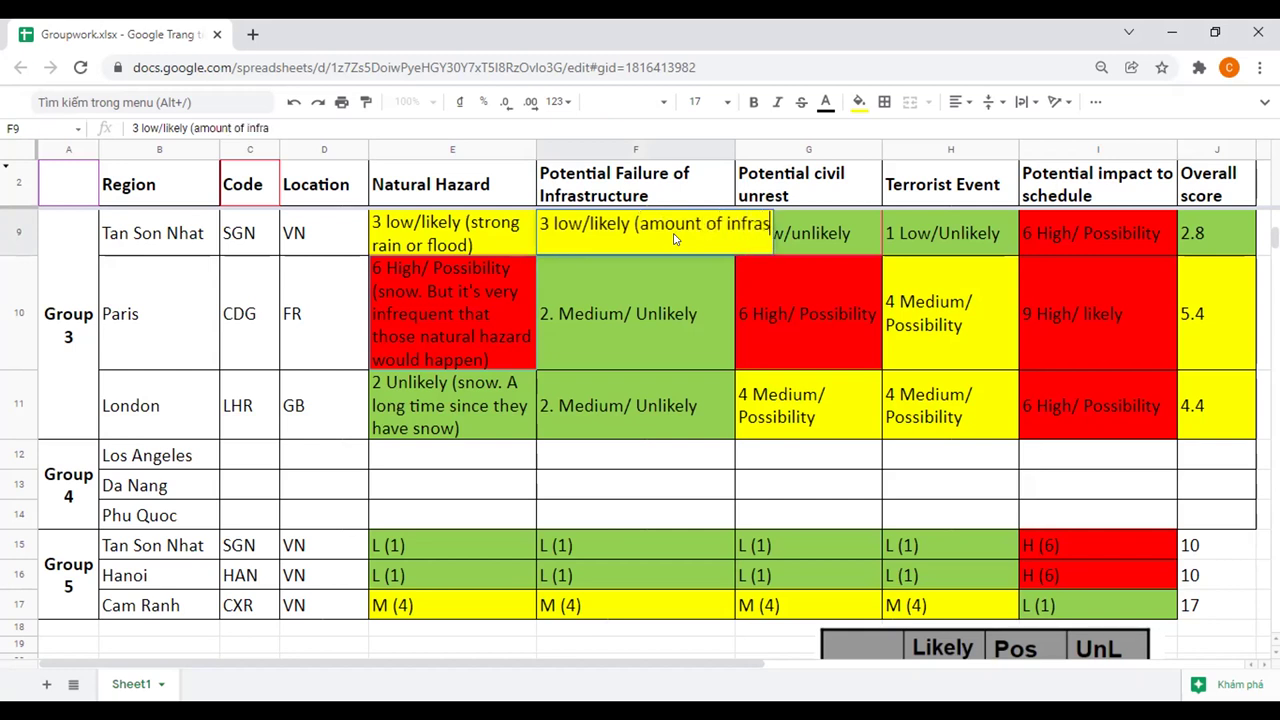
{"action": "type", "text": "tructure"}
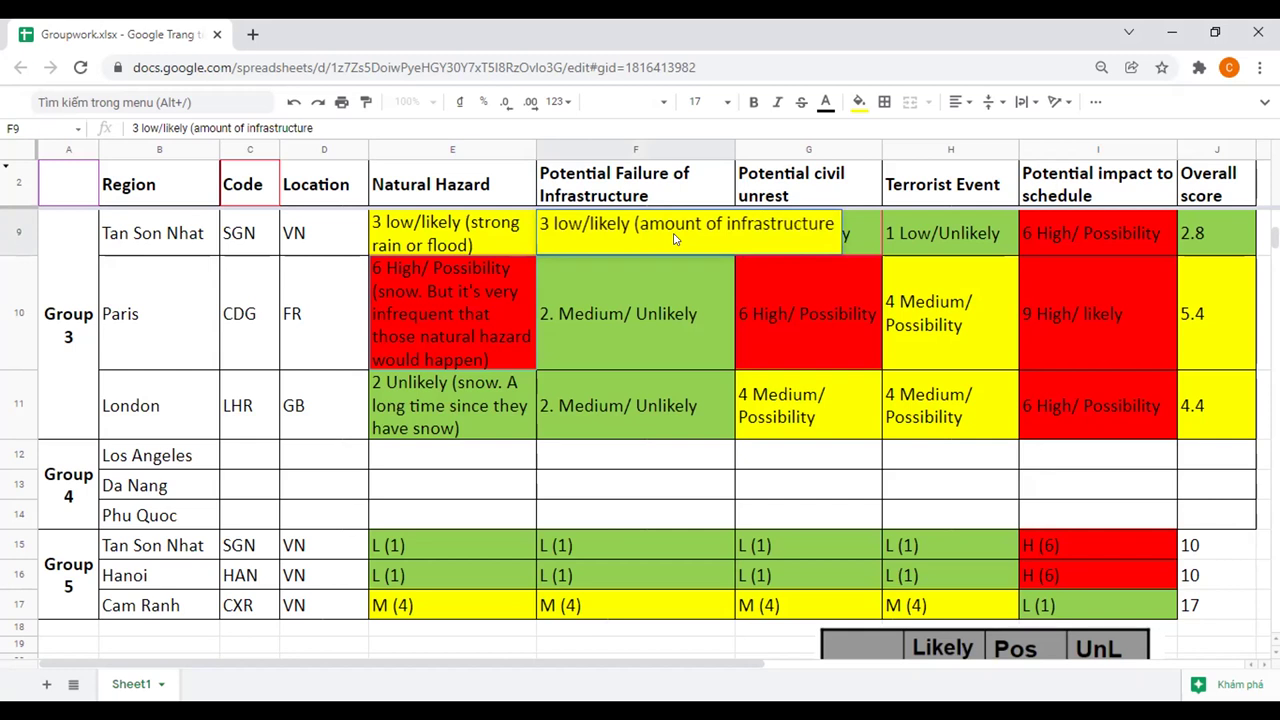
{"action": "type", "text": " - inf"}
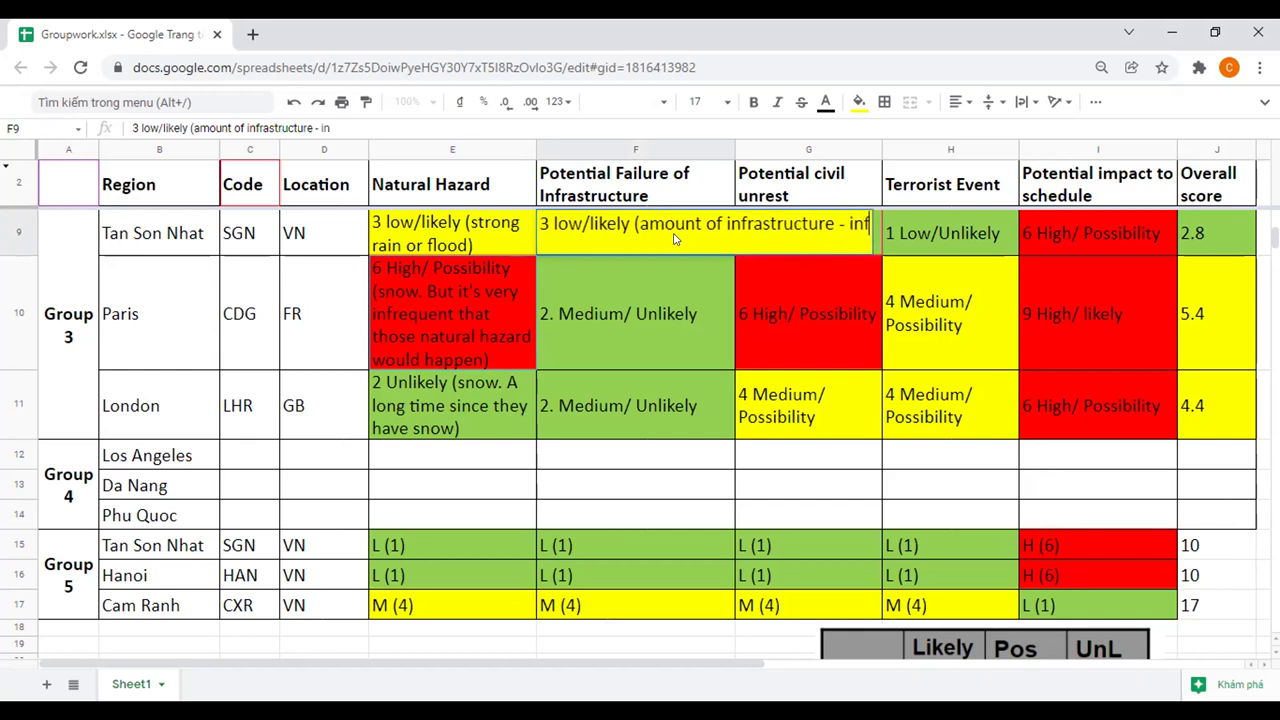
{"action": "key", "text": "BackSpace"}
{"action": "key", "text": "BackSpace"}
{"action": "key", "text": "BackSpace"}
{"action": "key", "text": "BackSpace"}
{"action": "key", "text": "BackSpace"}
{"action": "key", "text": "BackSpace"}
{"action": "key", "text": "BackSpace"}
{"action": "key", "text": "BackSpace"}
{"action": "key", "text": "BackSpace"}
{"action": "key", "text": "BackSpace"}
{"action": "key", "text": "BackSpace"}
{"action": "key", "text": "BackSpace"}
{"action": "key", "text": "BackSpace"}
{"action": "key", "text": "BackSpace"}
{"action": "key", "text": "BackSpace"}
{"action": "key", "text": "BackSpace"}
{"action": "key", "text": "BackSpace"}
{"action": "key", "text": "BackSpace"}
{"action": "key", "text": "BackSpace"}
{"action": "key", "text": "BackSpace"}
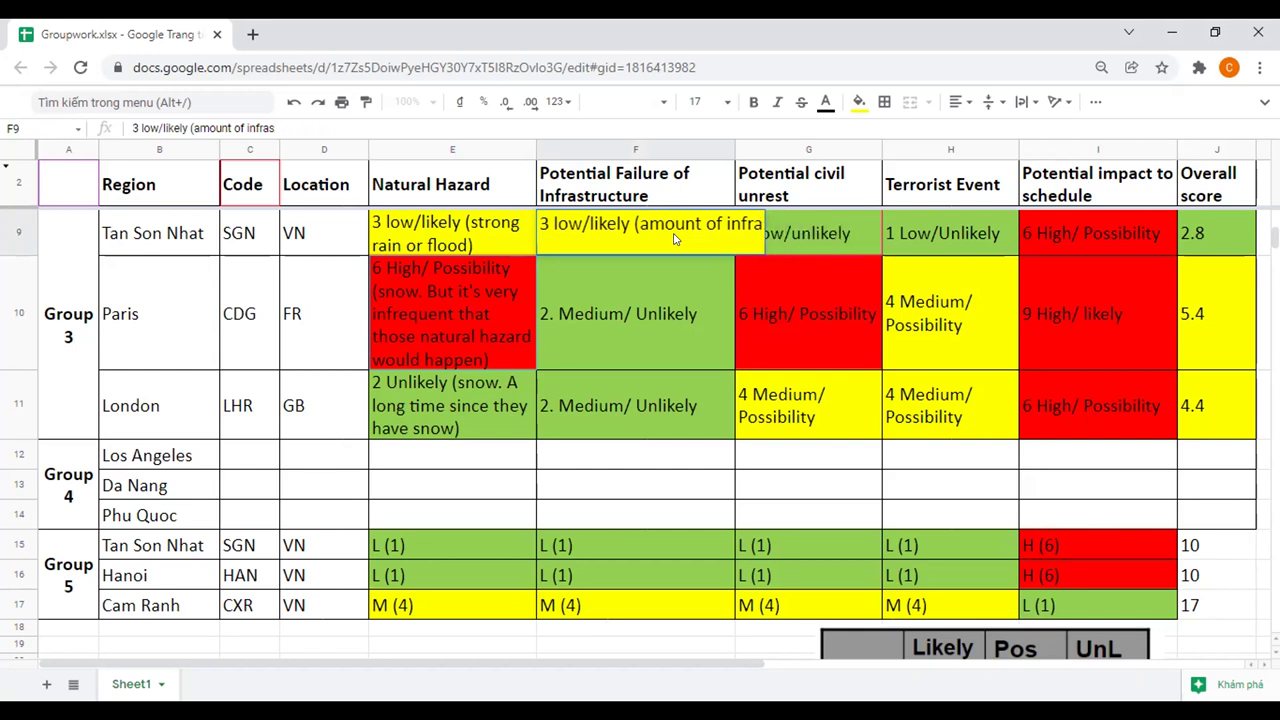
- Complete Tan Son Nhat's Potential Failure of Infrastructure note as "(amount of passengers - more than what infrastructure can handle)"
{"action": "type", "text": "passengers"}
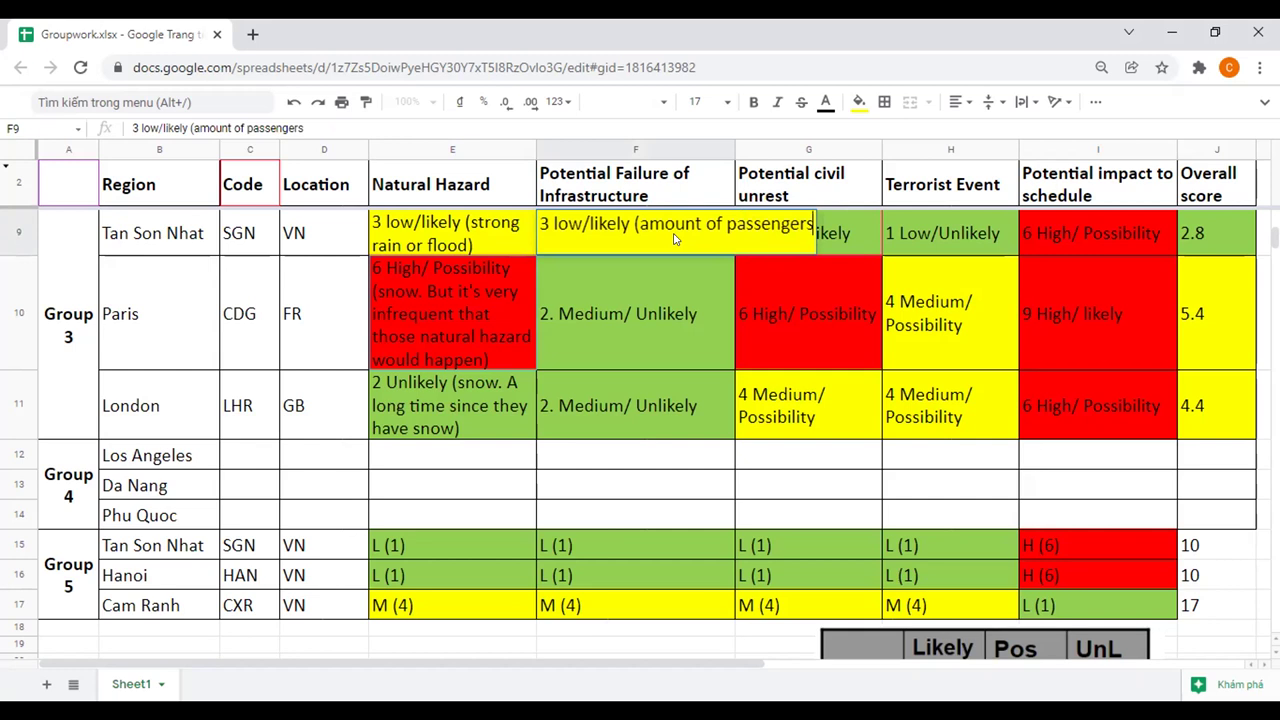
{"action": "type", "text": " - more thatn"}
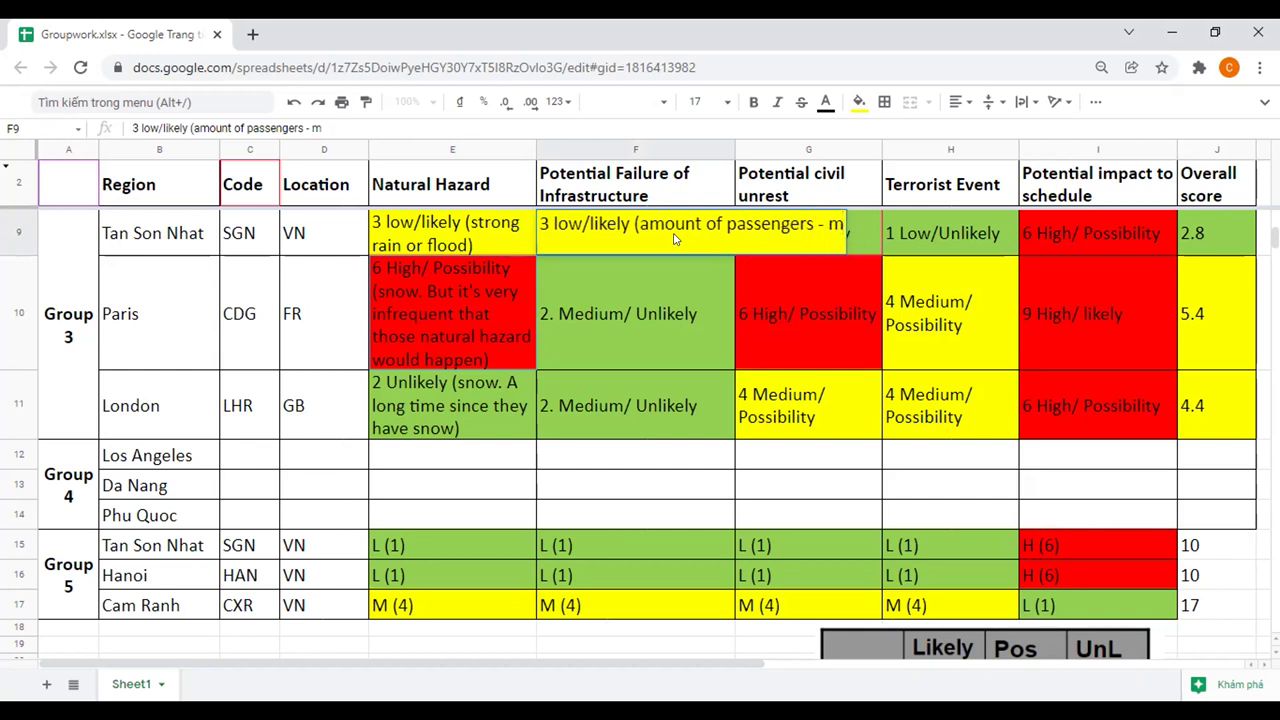
{"action": "key", "text": "BackSpace"}
{"action": "key", "text": "BackSpace"}
{"action": "type", "text": "n"}
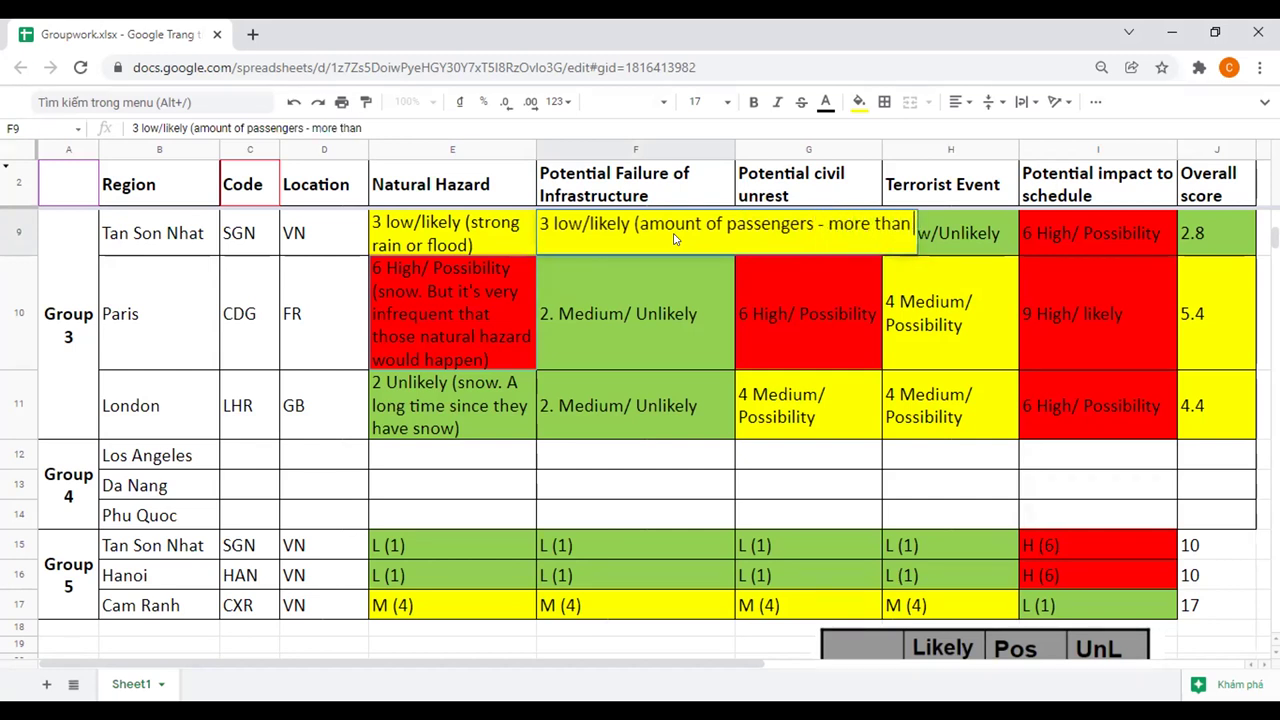
{"action": "type", "text": " what infr"}
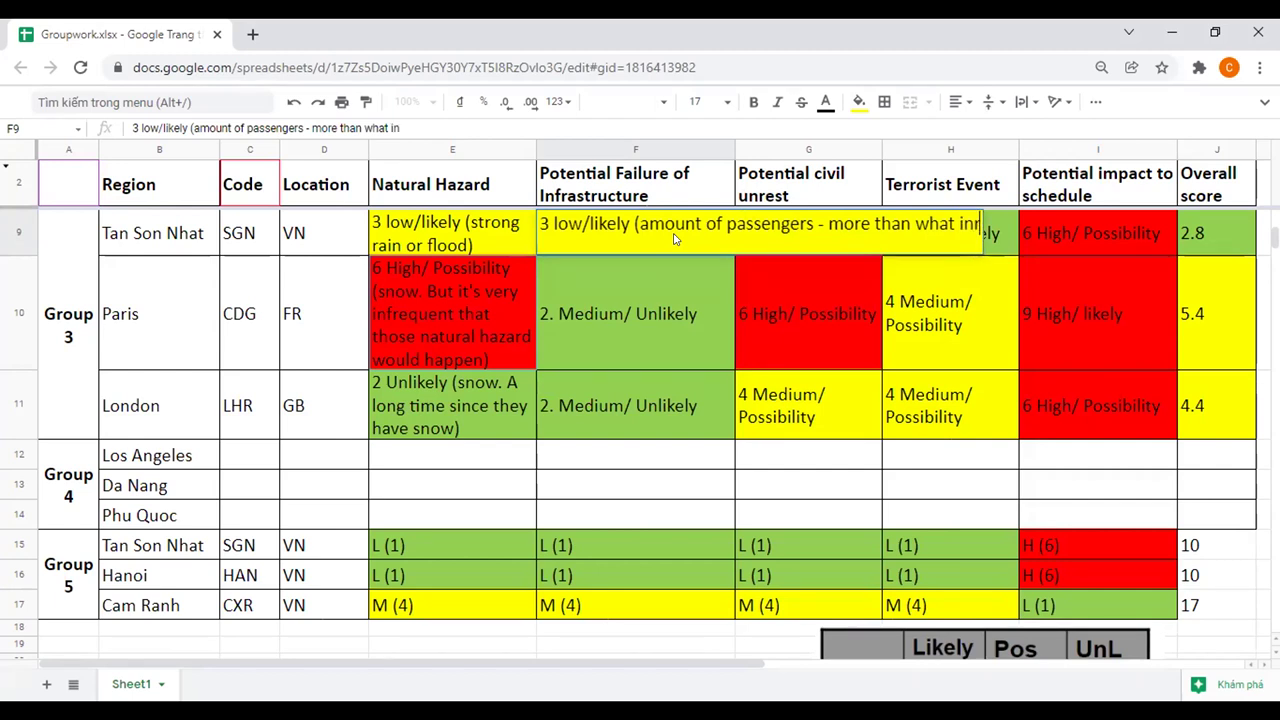
{"action": "type", "text": "astructu"}
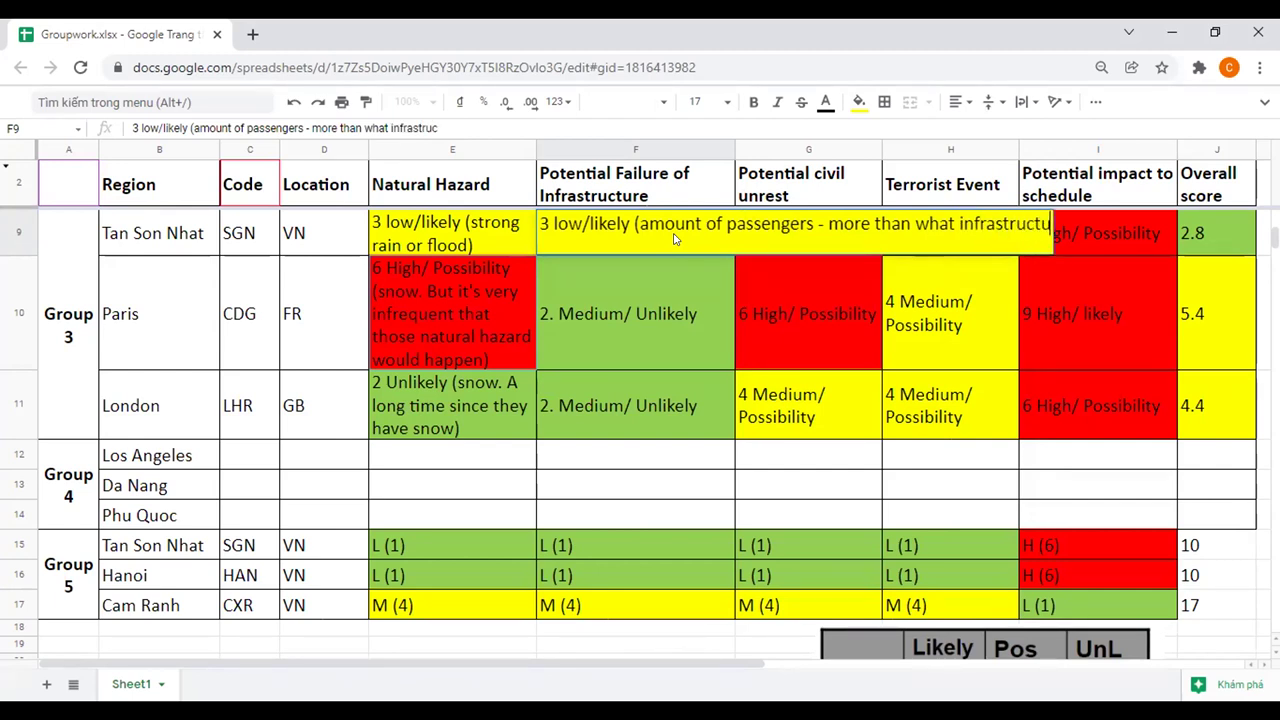
{"action": "type", "text": "re dan handle)"}
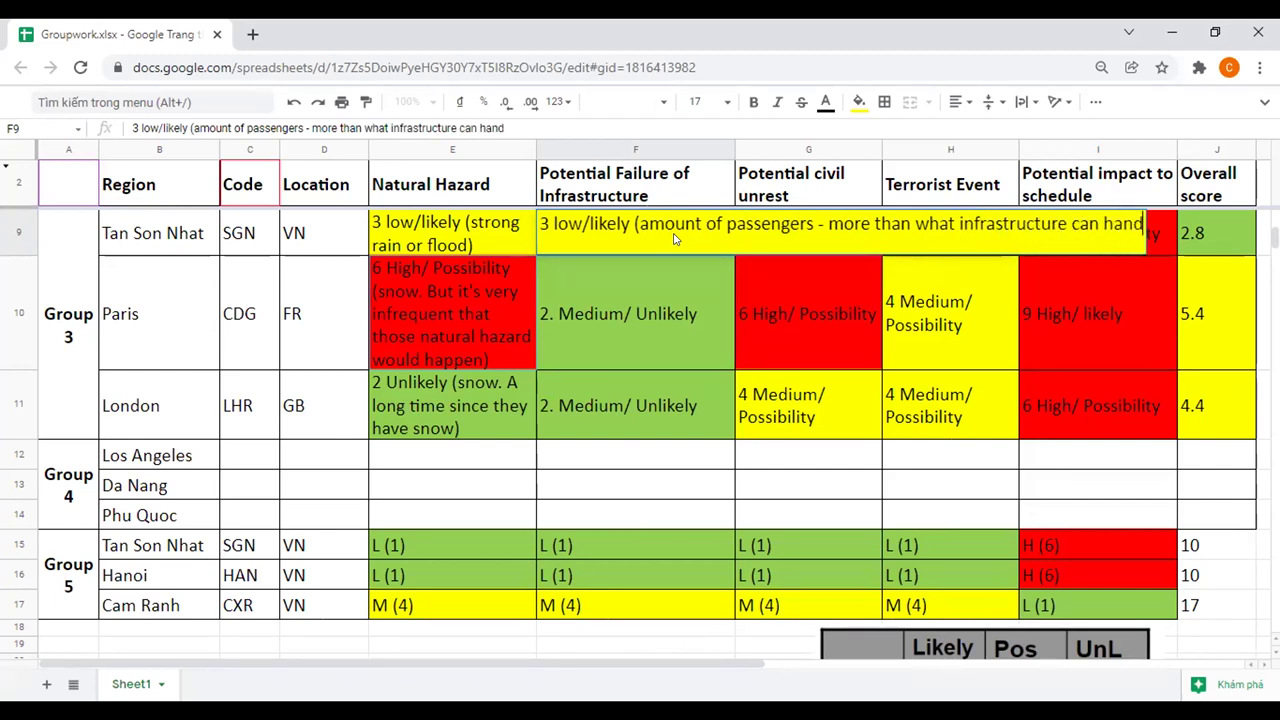
{"action": "key", "text": "Return"}
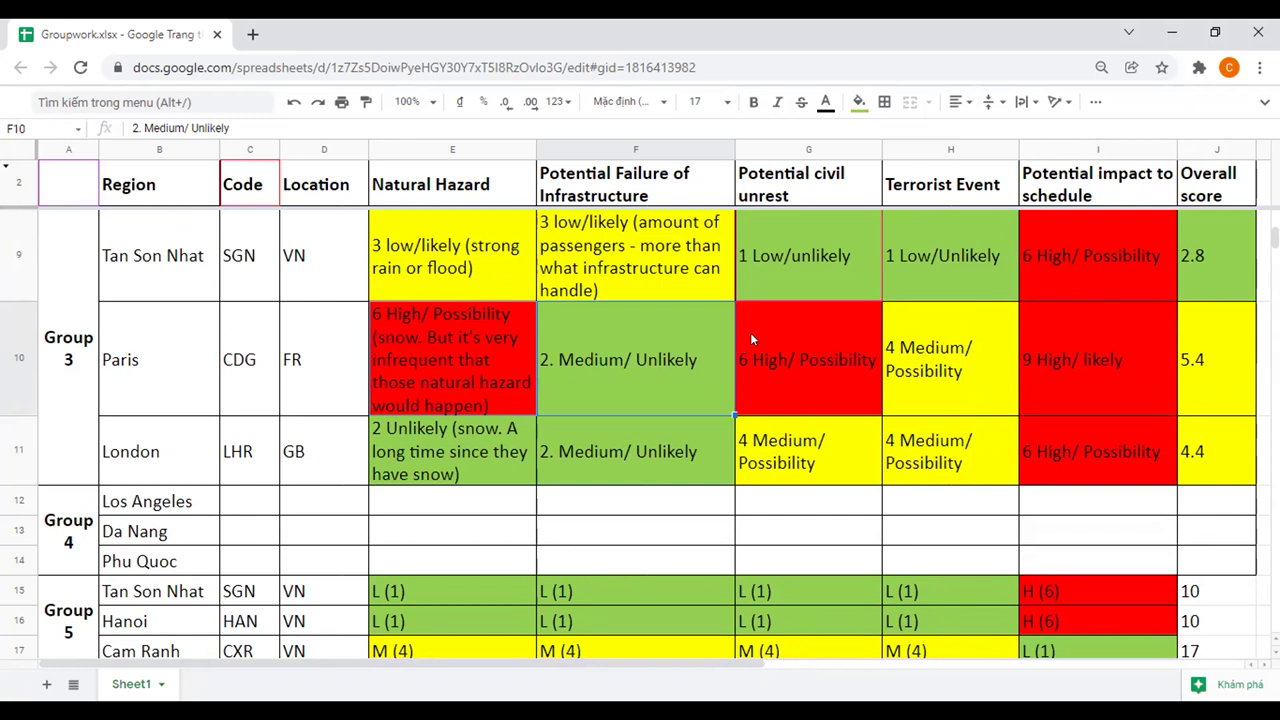
- Narrow the Location column slightly so it fits its heading more closely
{"action": "left_click", "coordinate": [831, 281]}
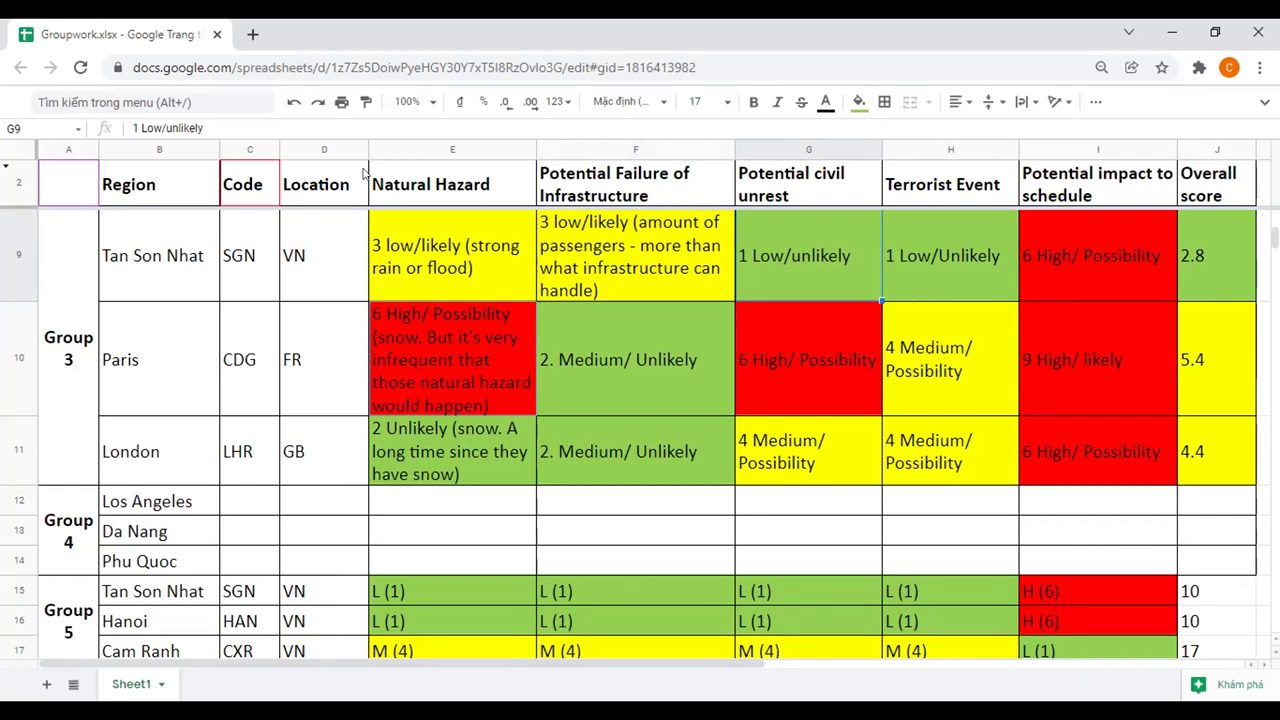
{"action": "left_click_drag", "start_coordinate": [368, 149], "coordinate": [346, 146]}
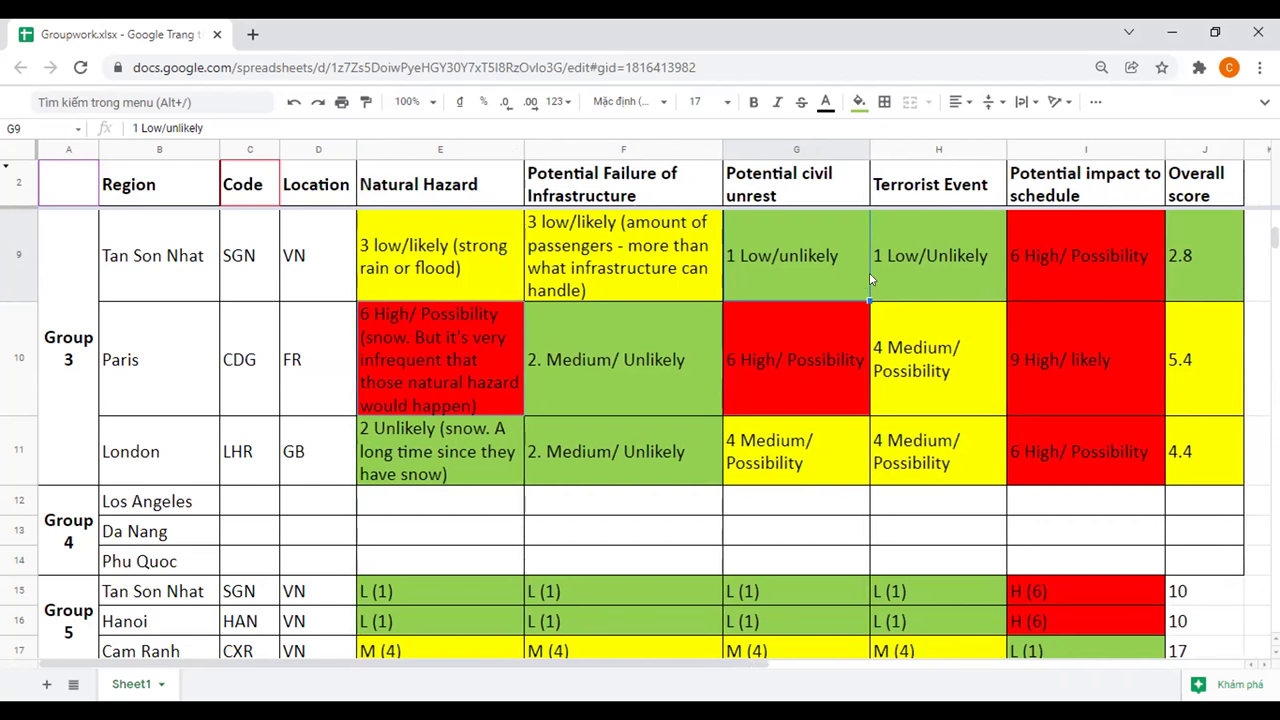
- Examine the Potential civil unrest and Terrorist Event ratings of Tan Son Nhat and Paris in Group 3
{"action": "left_click", "coordinate": [938, 263]}
{"action": "left_click", "coordinate": [819, 254]}
{"action": "left_click", "coordinate": [922, 252]}
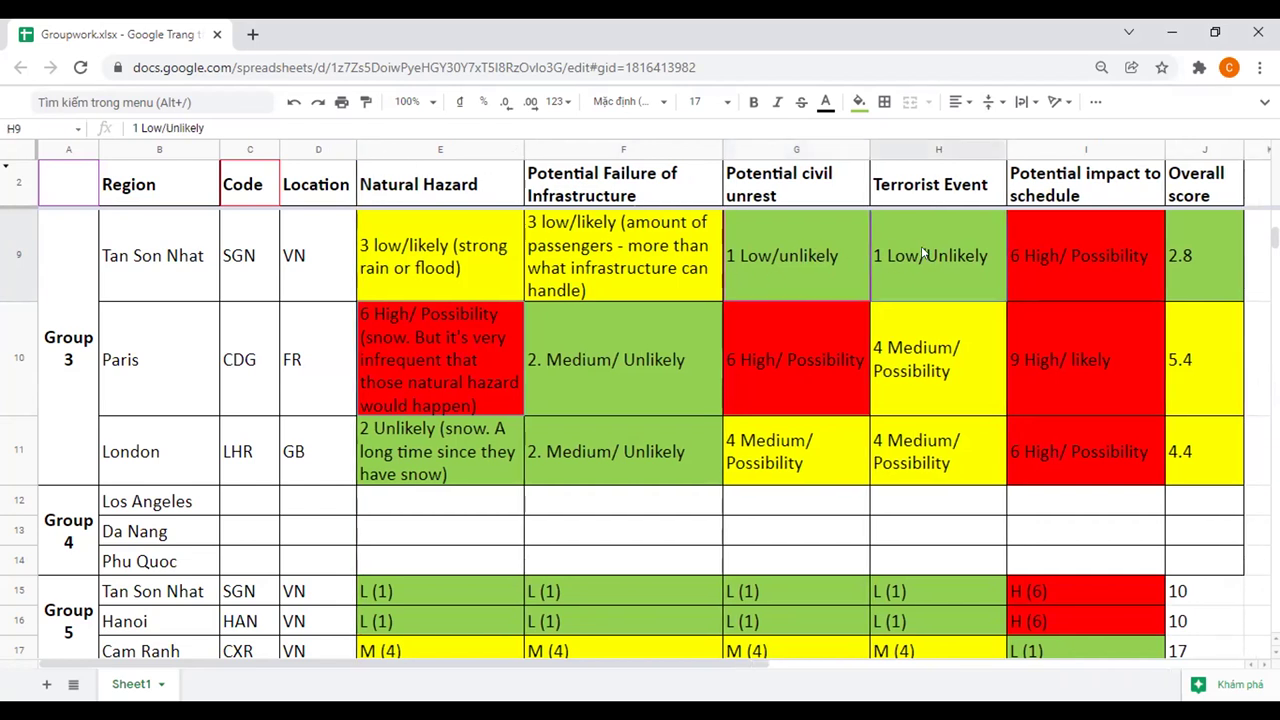
{"action": "left_click", "coordinate": [764, 232]}
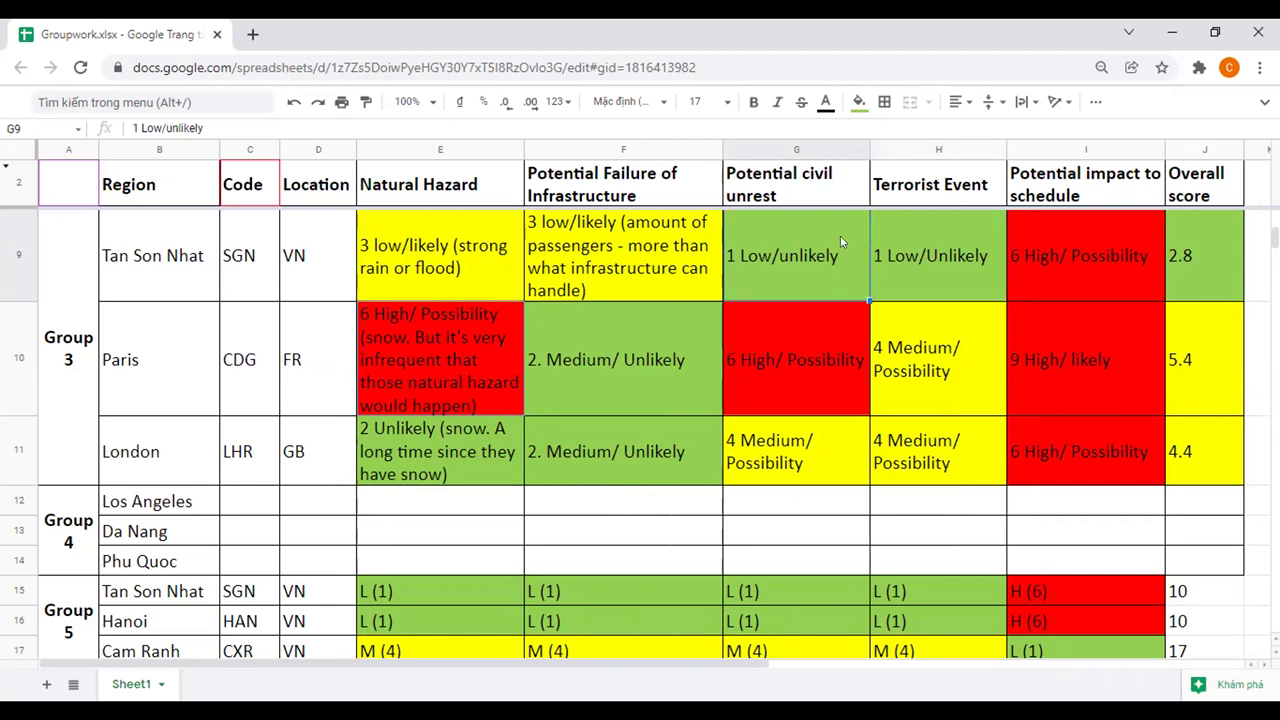
{"action": "left_click", "coordinate": [932, 256]}
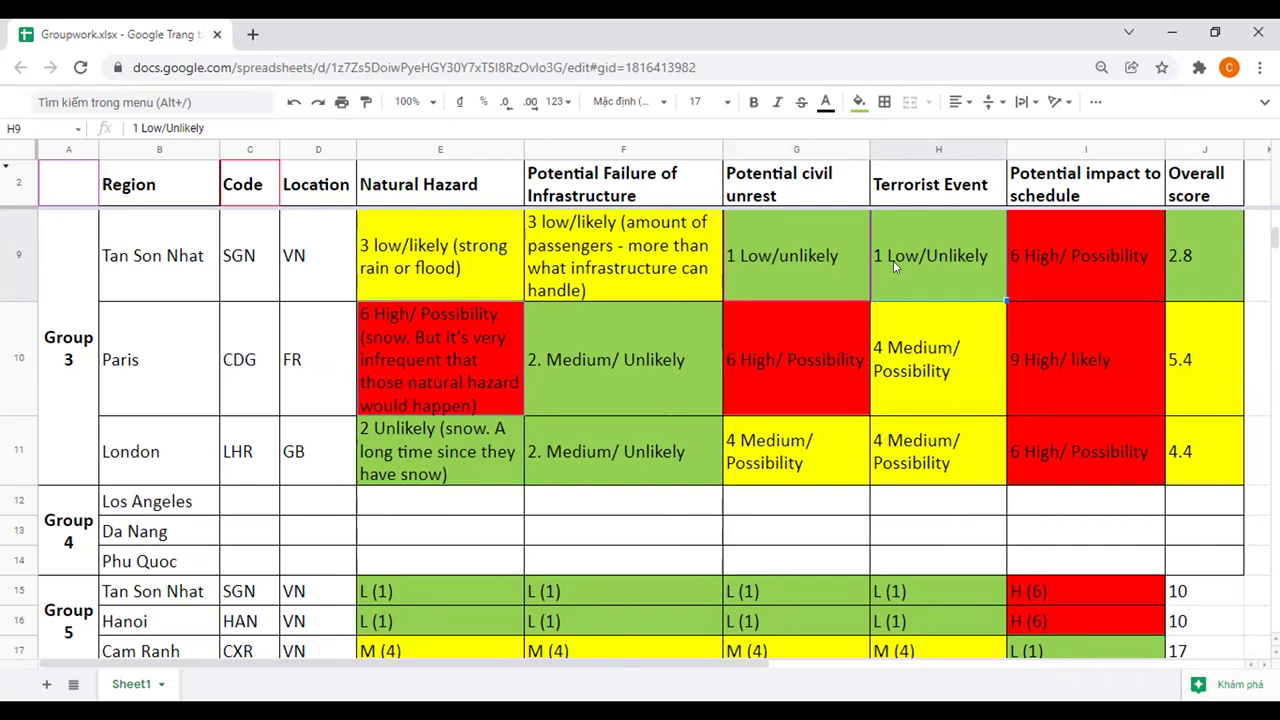
{"action": "left_click", "coordinate": [853, 258]}
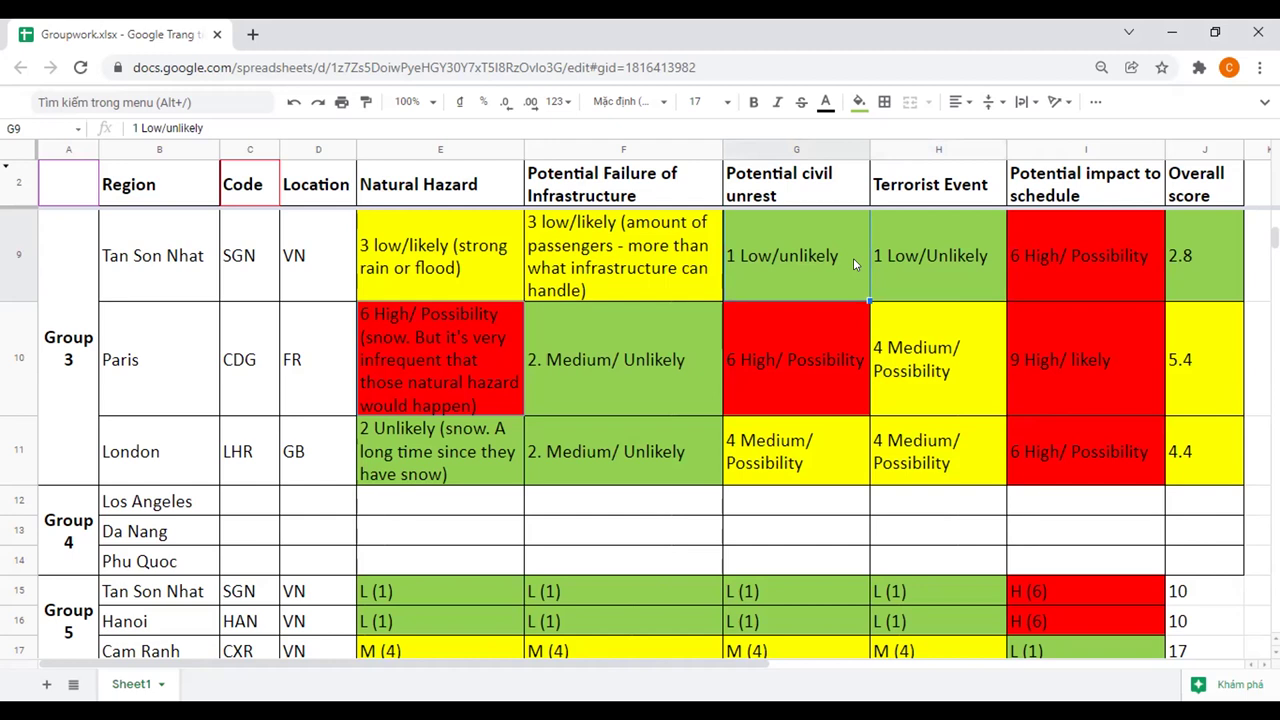
{"action": "left_click", "coordinate": [893, 268]}
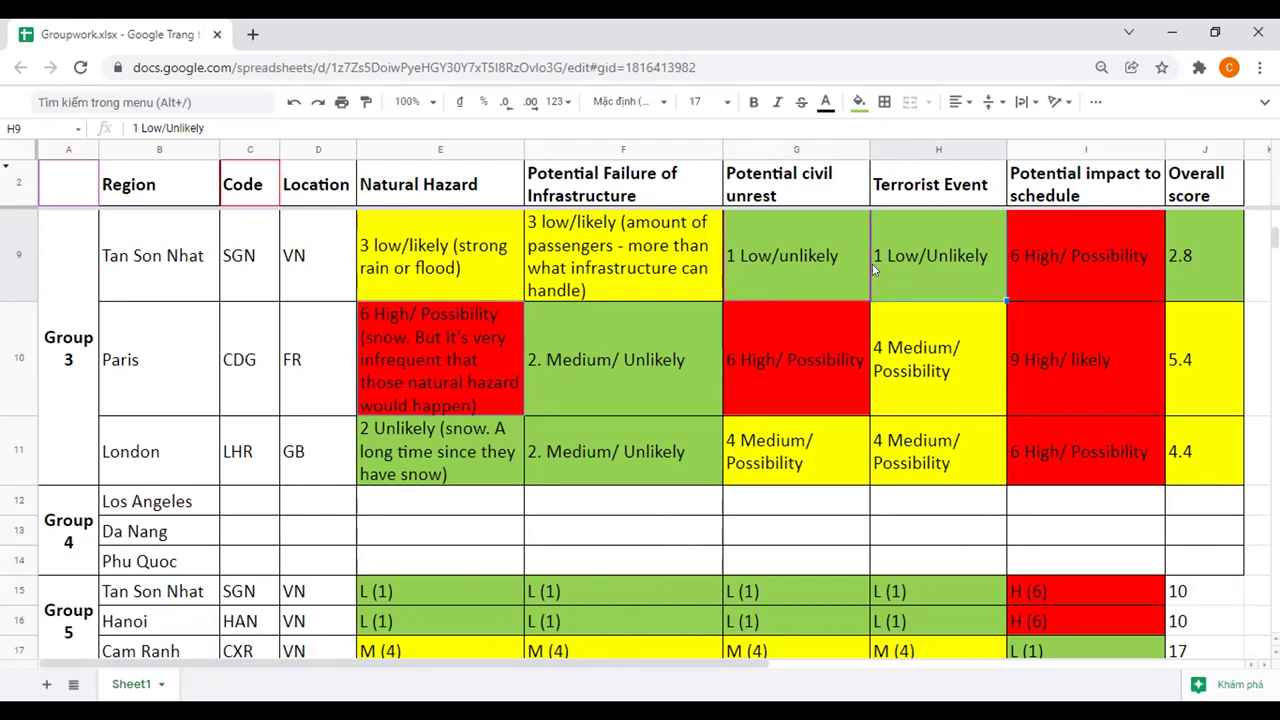
{"action": "left_click", "coordinate": [845, 263]}
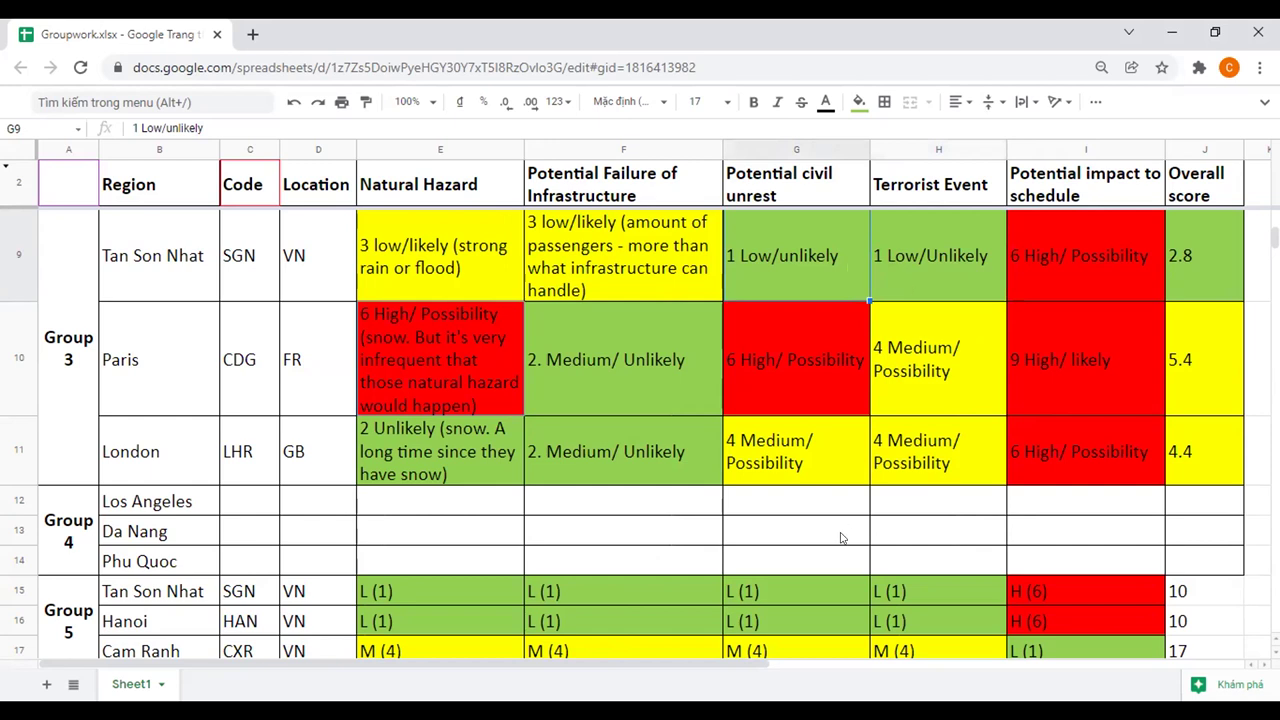
{"action": "left_click", "coordinate": [827, 325]}
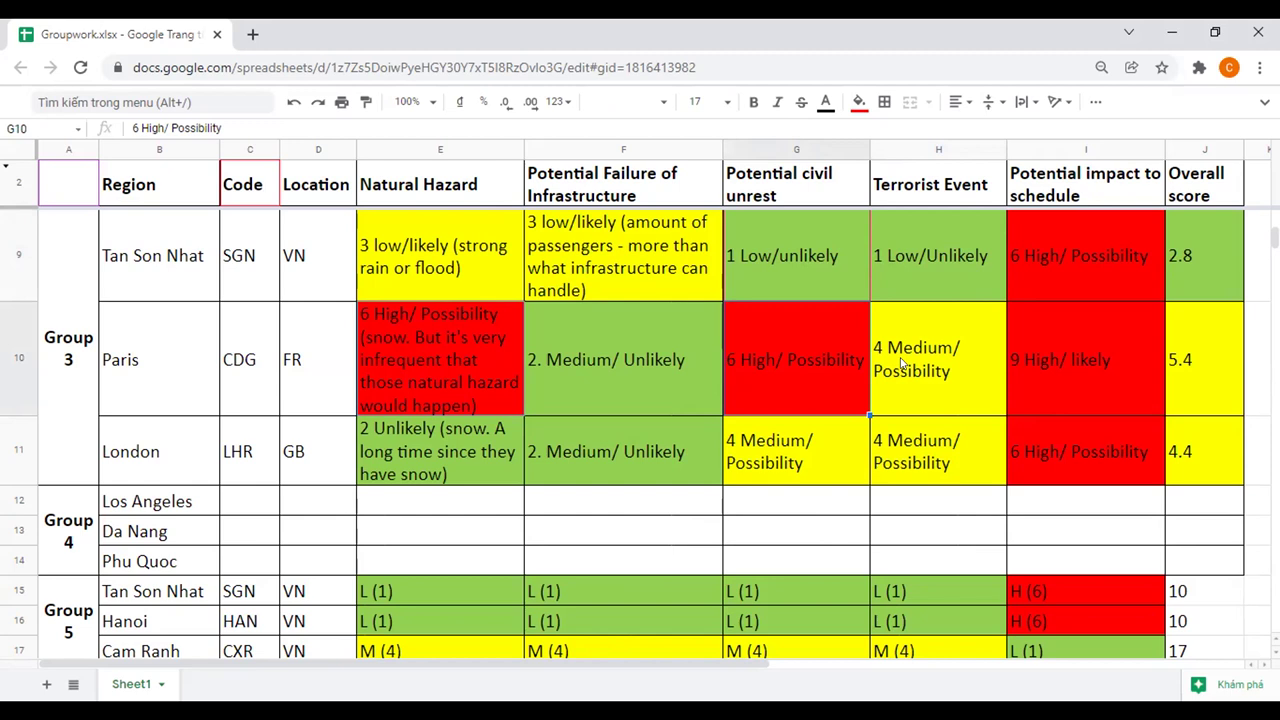
{"action": "left_click", "coordinate": [962, 362]}
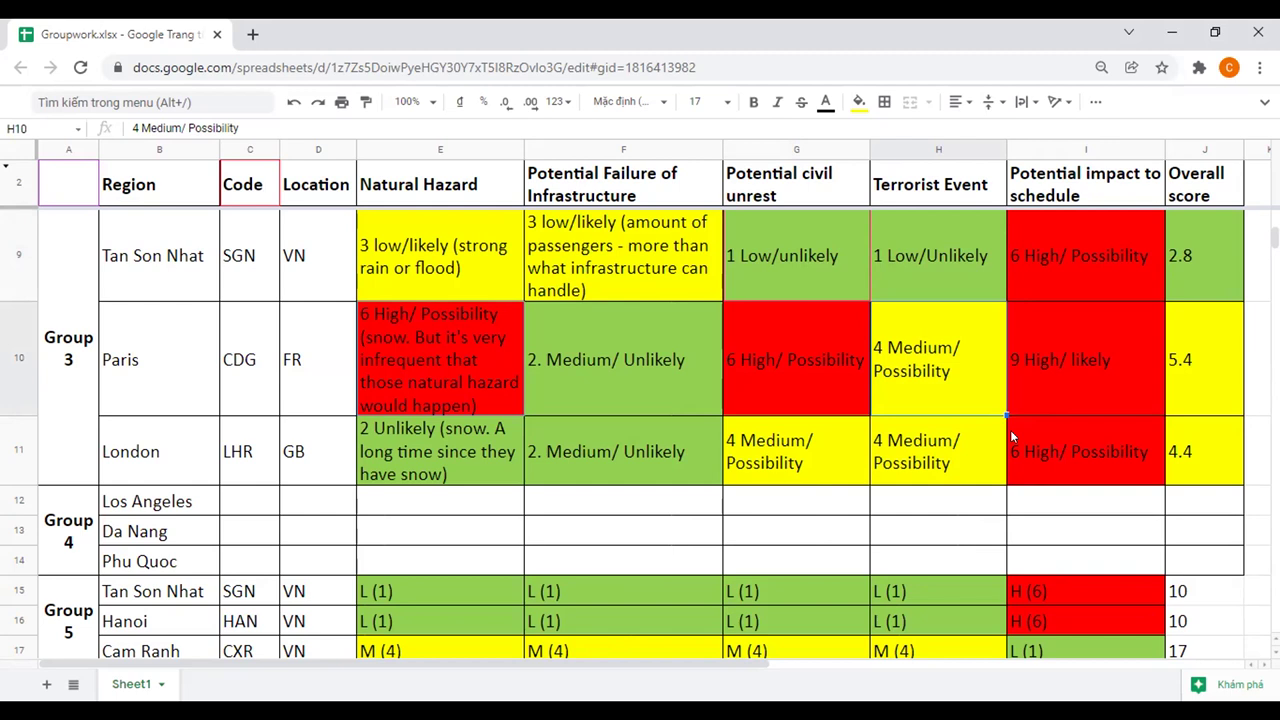
- Add the note "(political situation)" after Paris's Potential civil unrest rating
{"action": "left_click", "coordinate": [845, 366]}
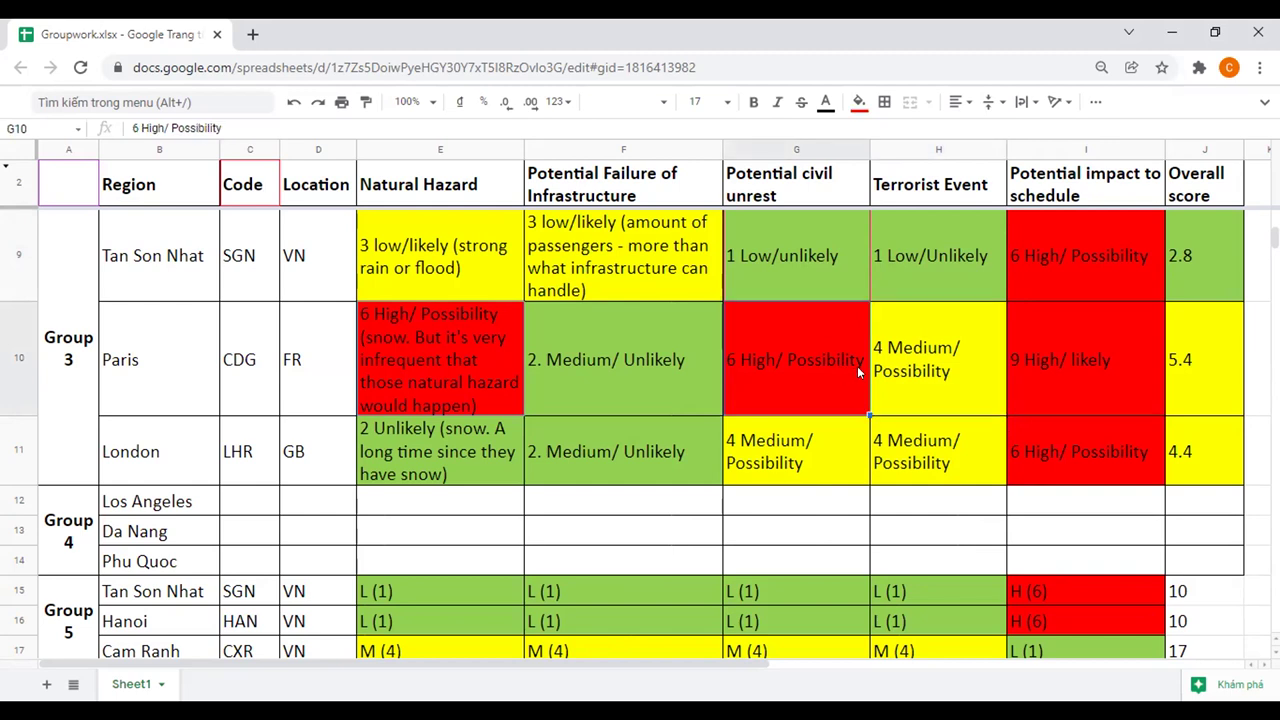
{"action": "double_click", "coordinate": [857, 366]}
{"action": "type", "text": "(polit"}
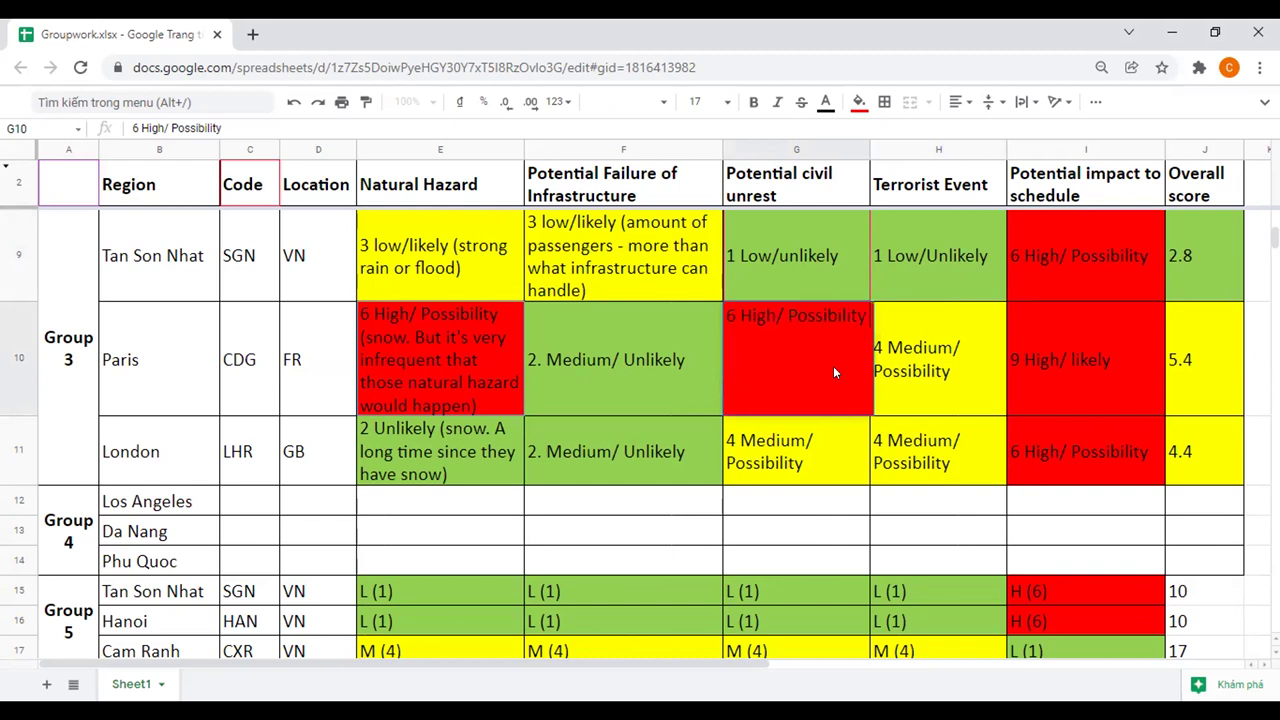
{"action": "type", "text": "ical situation)"}
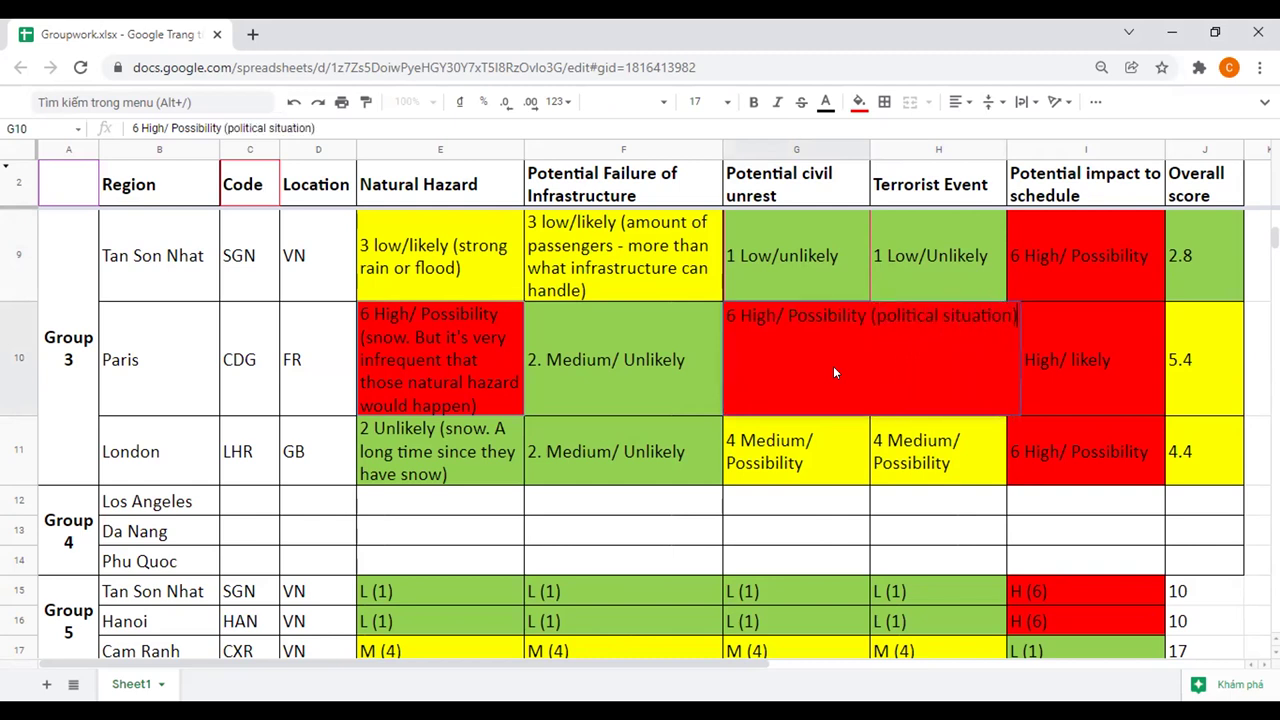
{"action": "key", "text": "Return"}
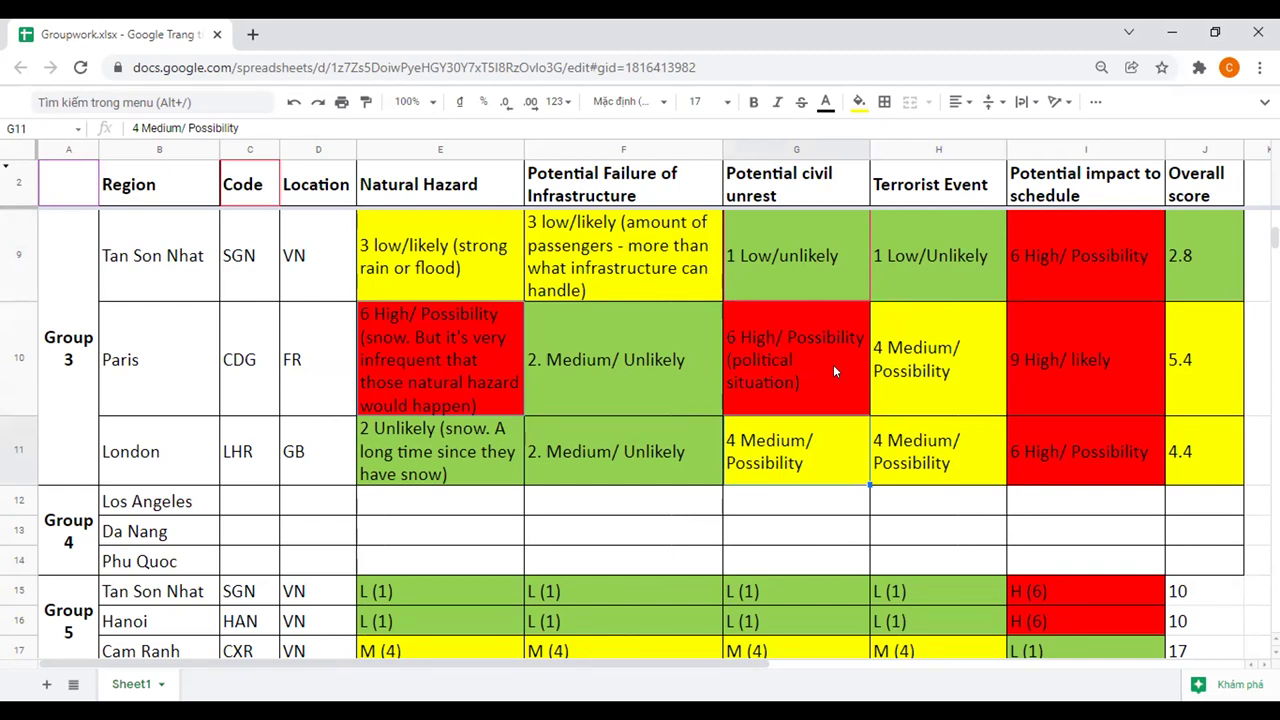
- Extend Paris's Potential civil unrest note to "(unstable political situation)"
{"action": "double_click", "coordinate": [862, 313]}
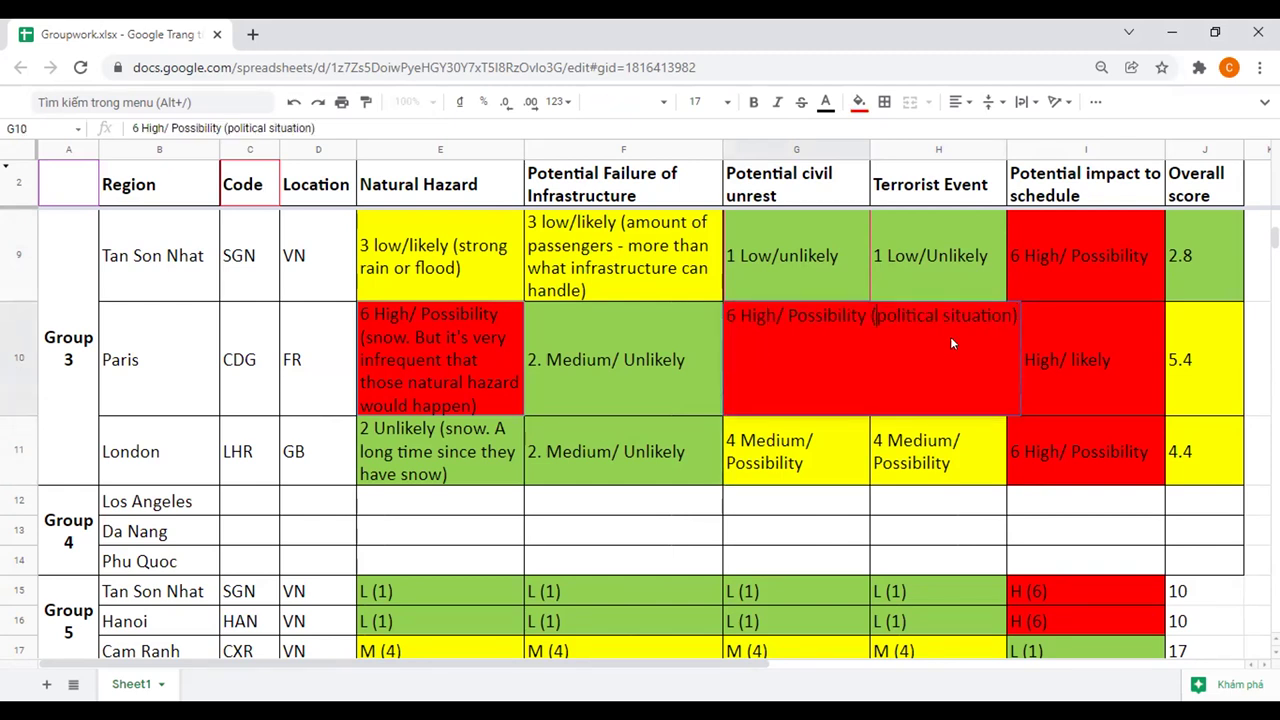
{"action": "type", "text": "u"}
{"action": "type", "text": "nstab"}
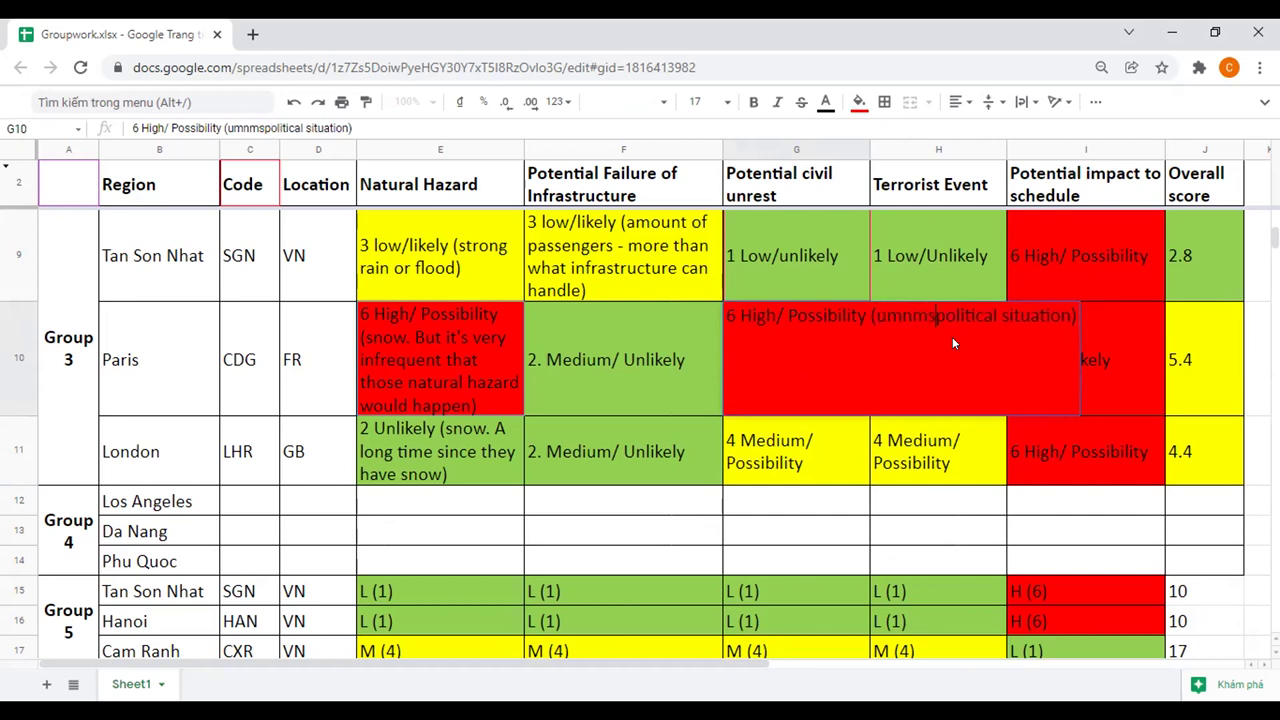
{"action": "type", "text": "le"}
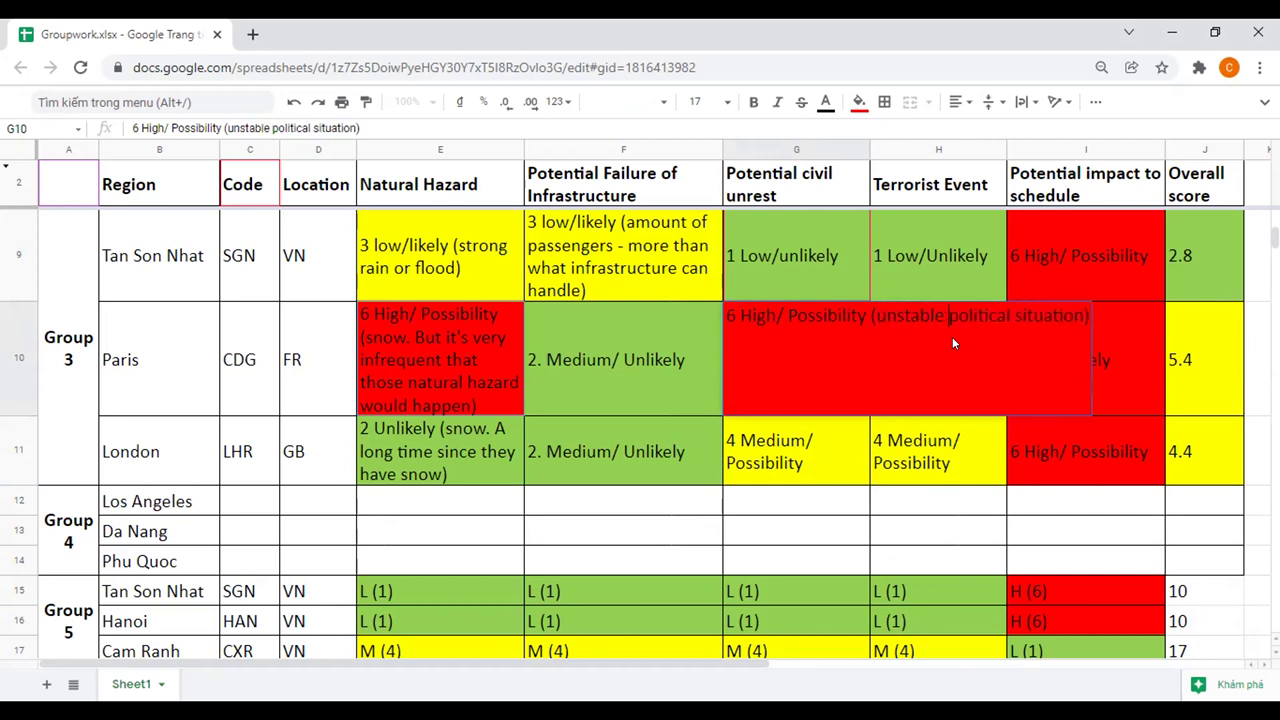
{"action": "key", "text": "Return"}
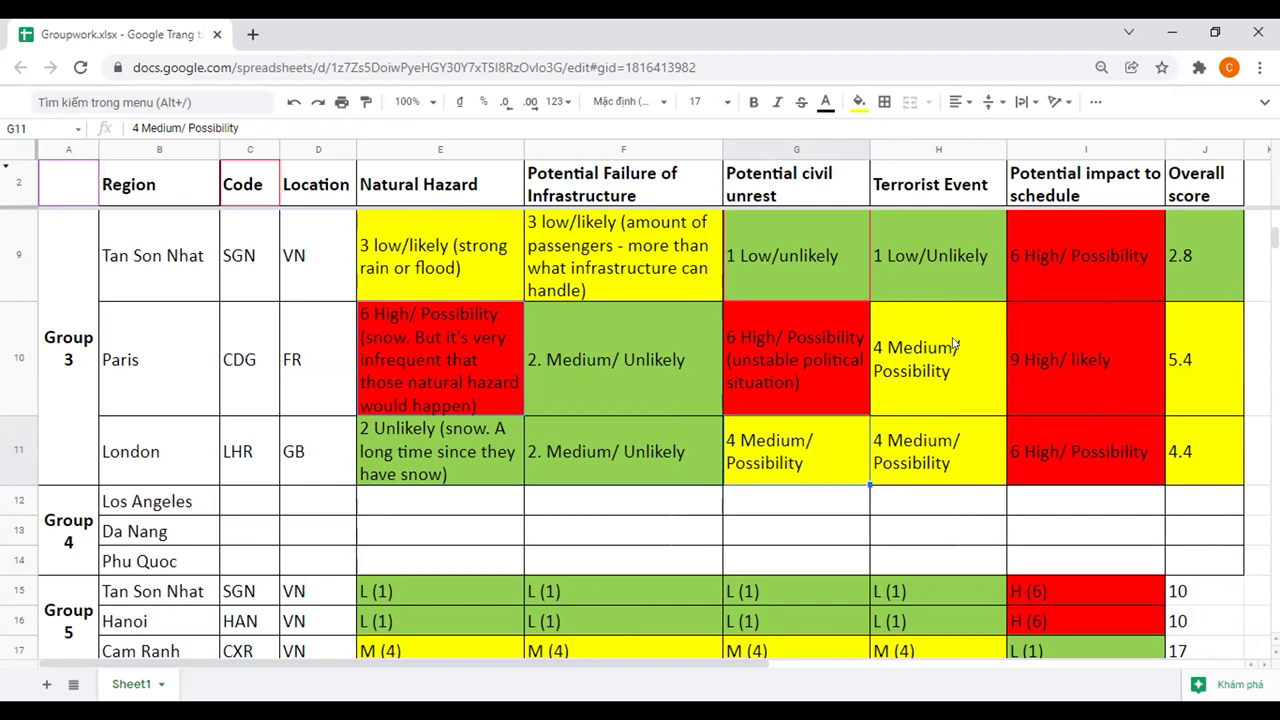
{"action": "key", "text": "ctrl+z"}
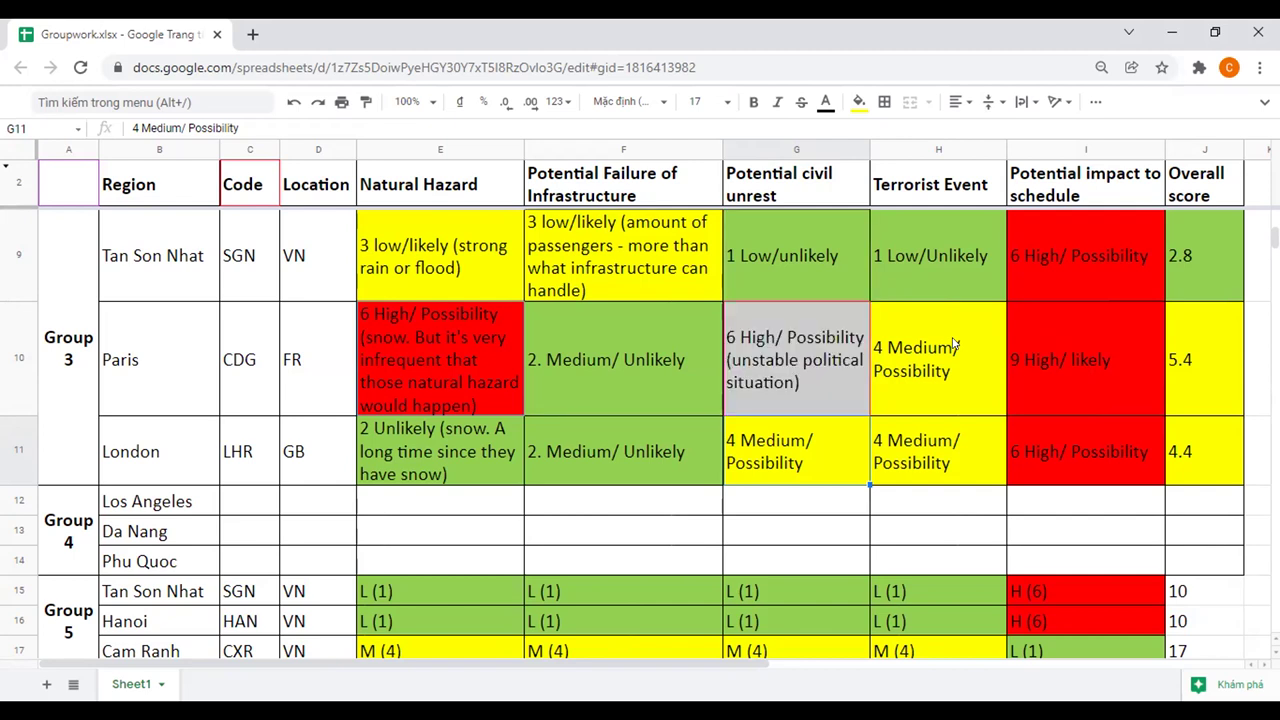
{"action": "key", "text": "ctrl+y"}
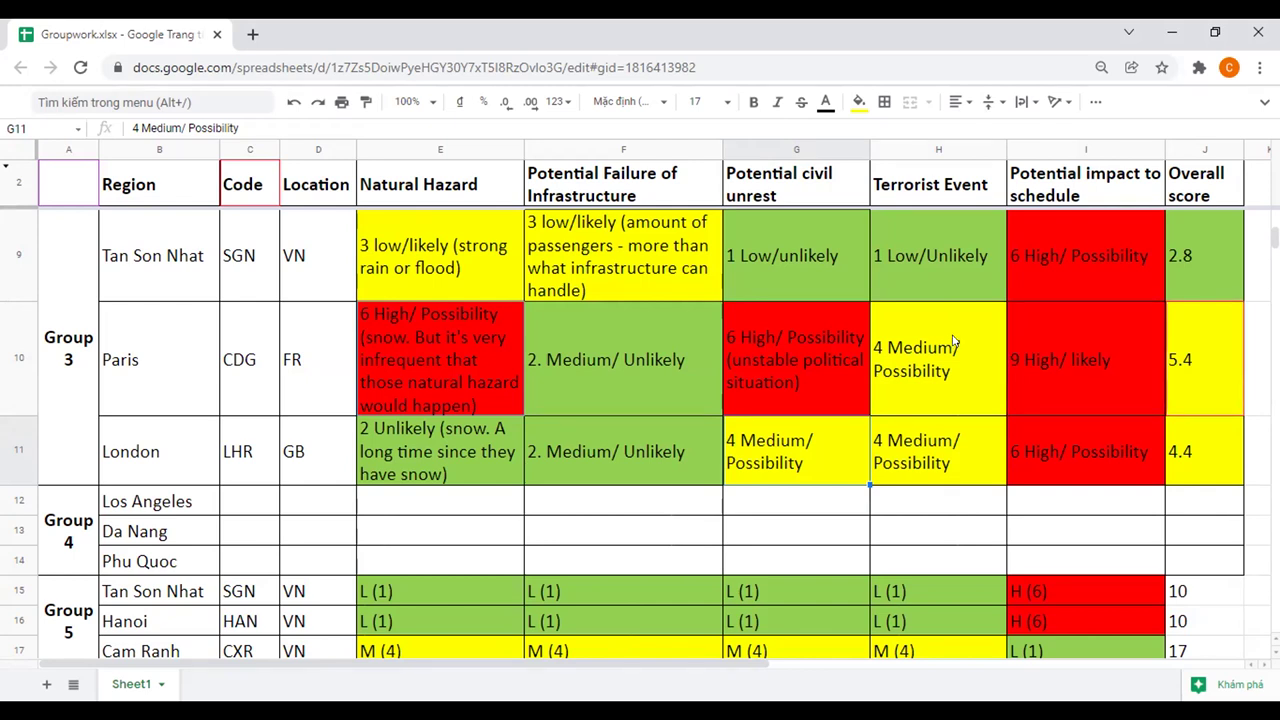
- Review the Group 3 airports' Potential impact to schedule ratings against the Group 2 ratings and notes
{"action": "left_click", "coordinate": [1105, 284]}
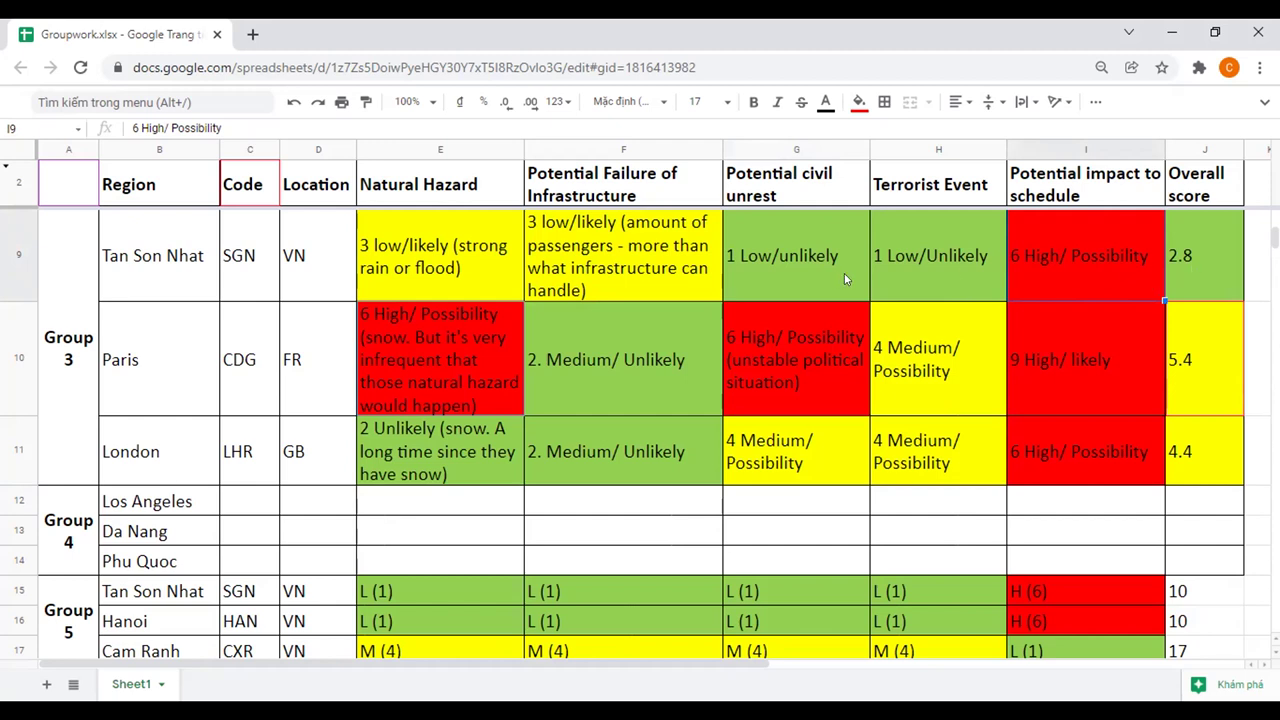
{"action": "left_click", "coordinate": [902, 267]}
{"action": "left_click", "coordinate": [1068, 274]}
{"action": "left_click", "coordinate": [1069, 338]}
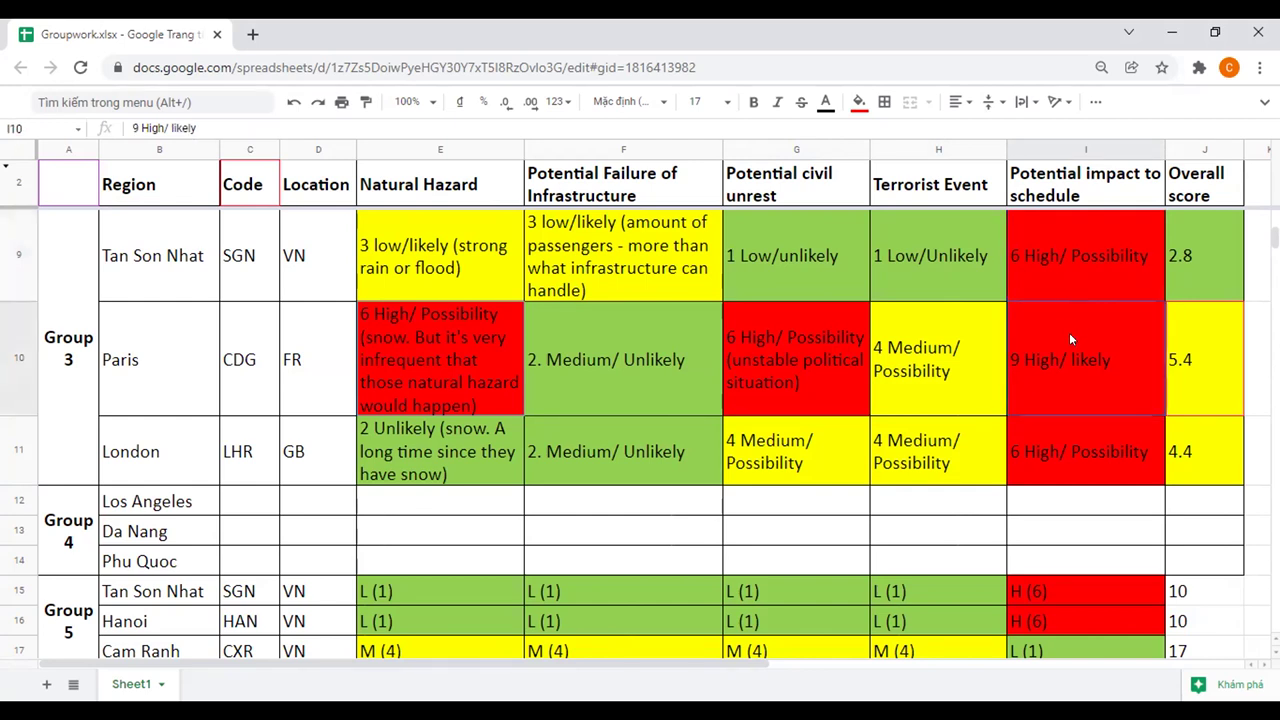
{"action": "left_click", "coordinate": [1078, 444]}
{"action": "left_click", "coordinate": [1054, 267]}
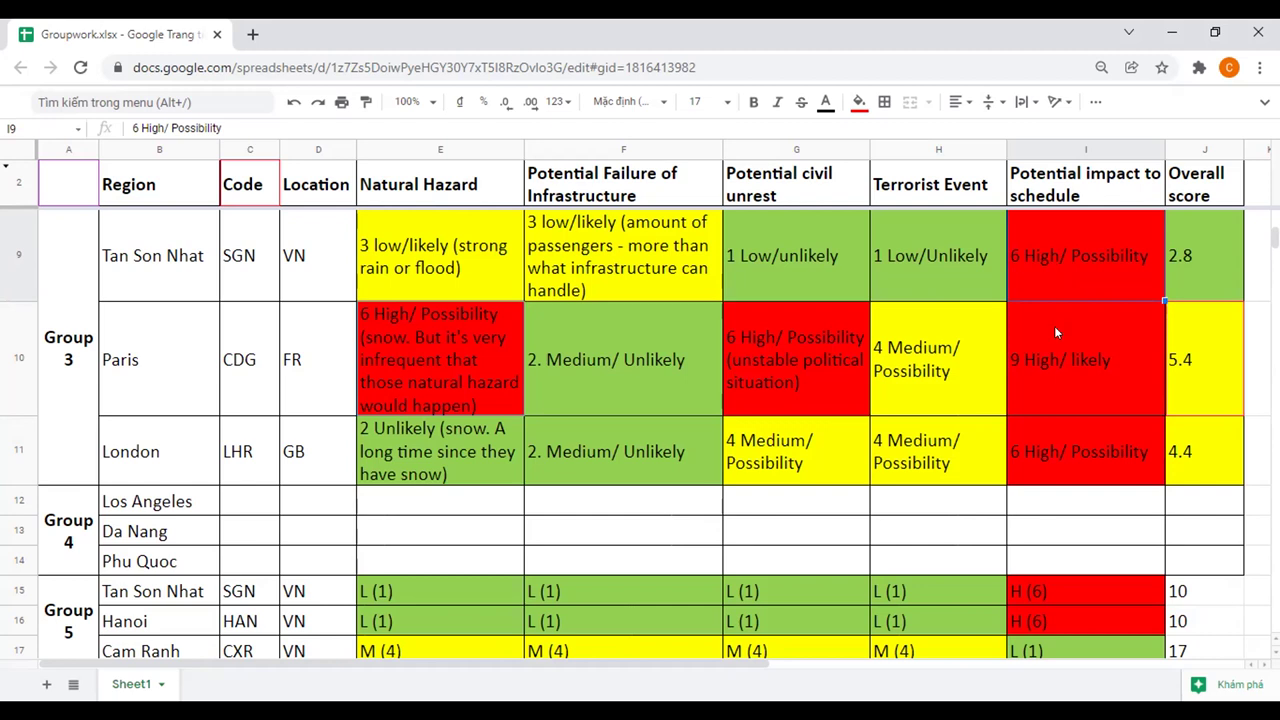
{"action": "scroll", "coordinate": [1055, 332], "scroll_direction": "up", "scroll_amount": 1}
{"action": "scroll", "coordinate": [1055, 332], "scroll_direction": "up", "scroll_amount": 1}
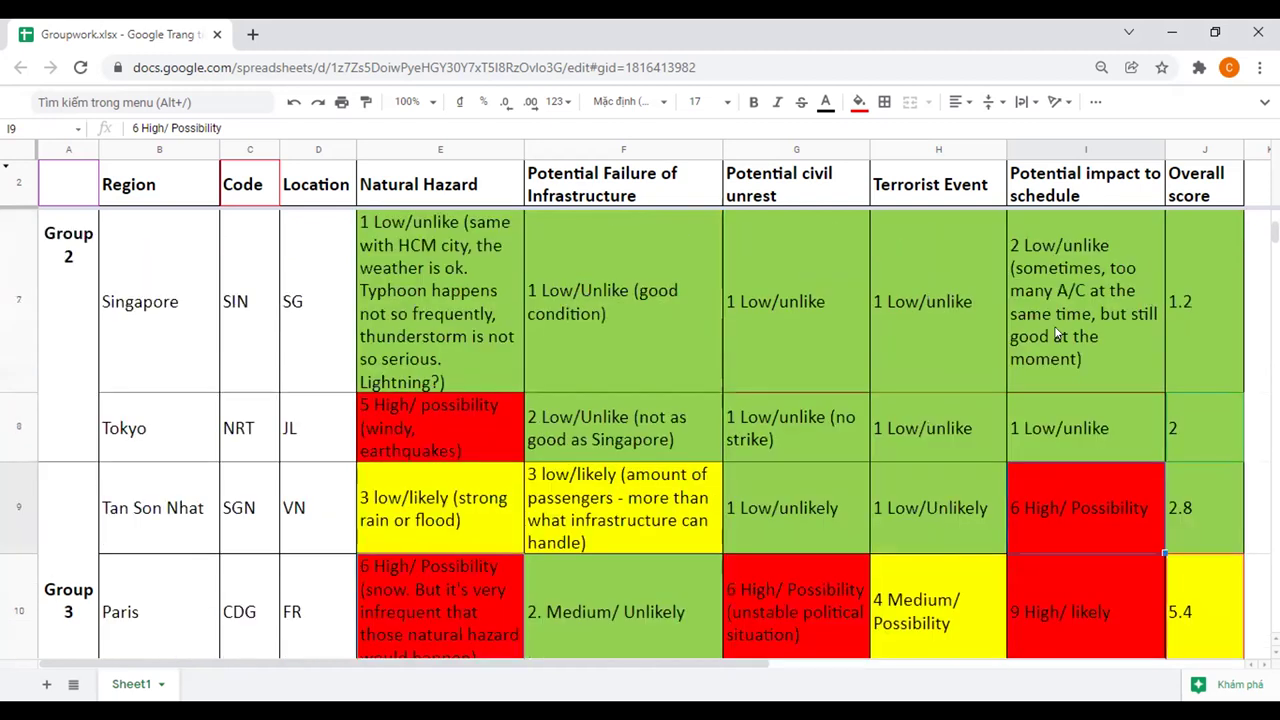
{"action": "scroll", "coordinate": [1055, 335], "scroll_direction": "up", "scroll_amount": 1}
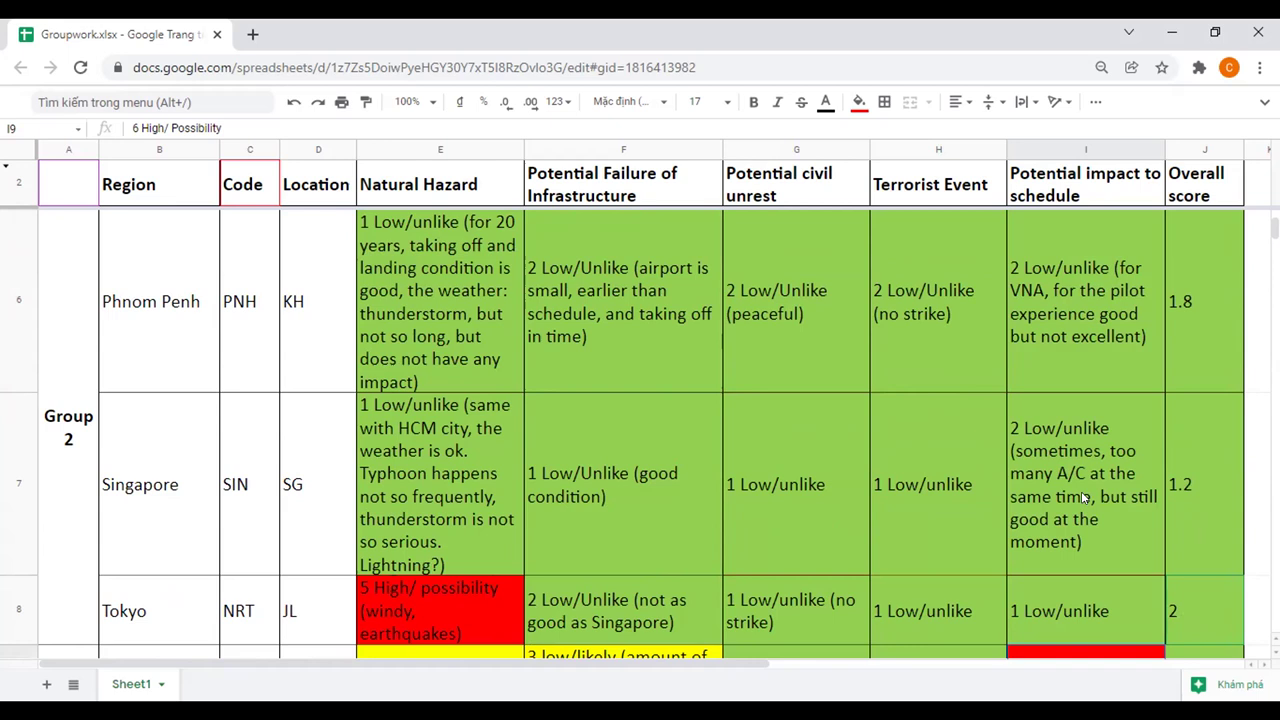
{"action": "scroll", "coordinate": [1081, 491], "scroll_direction": "down", "scroll_amount": 2}
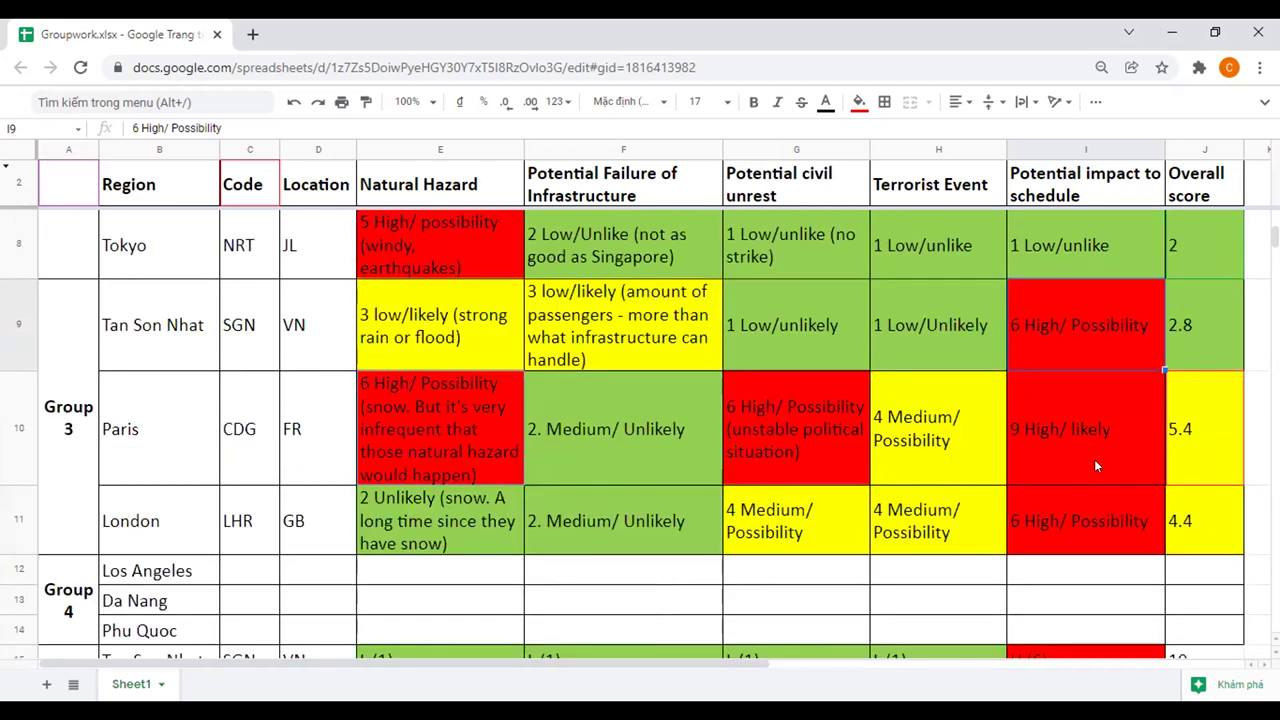
{"action": "left_click", "coordinate": [1094, 459]}
{"action": "left_click", "coordinate": [1086, 528]}
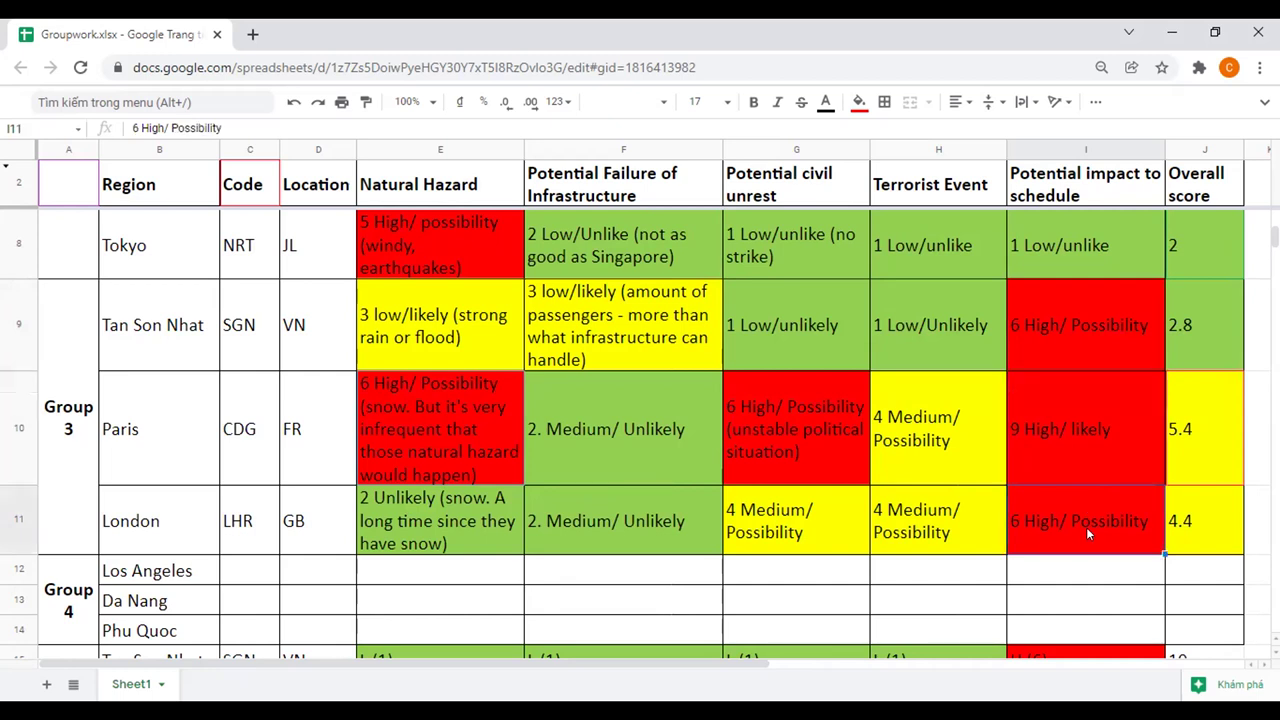
{"action": "left_click", "coordinate": [1068, 462]}
{"action": "left_click", "coordinate": [1073, 300]}
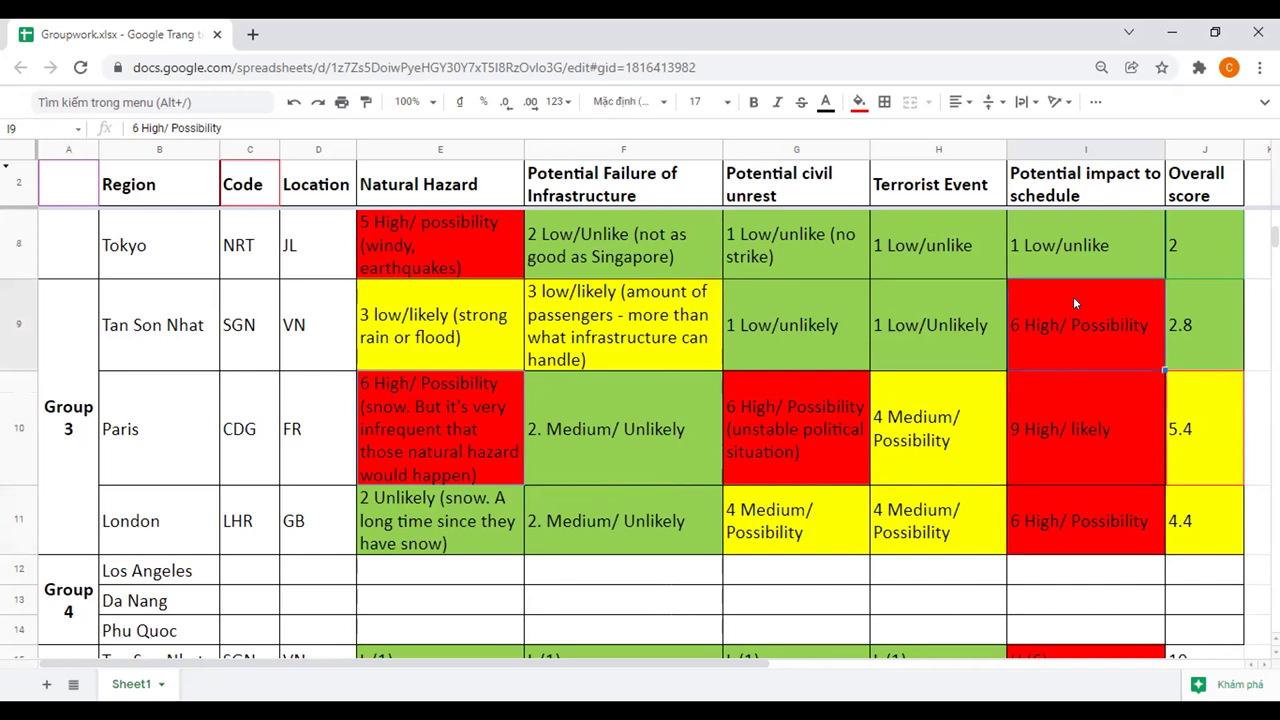
- Review the Group 3 airports' Potential impact to schedule ratings and Overall scores against Phnom Penh's and Singapore's schedule notes
{"action": "left_click", "coordinate": [1082, 400]}
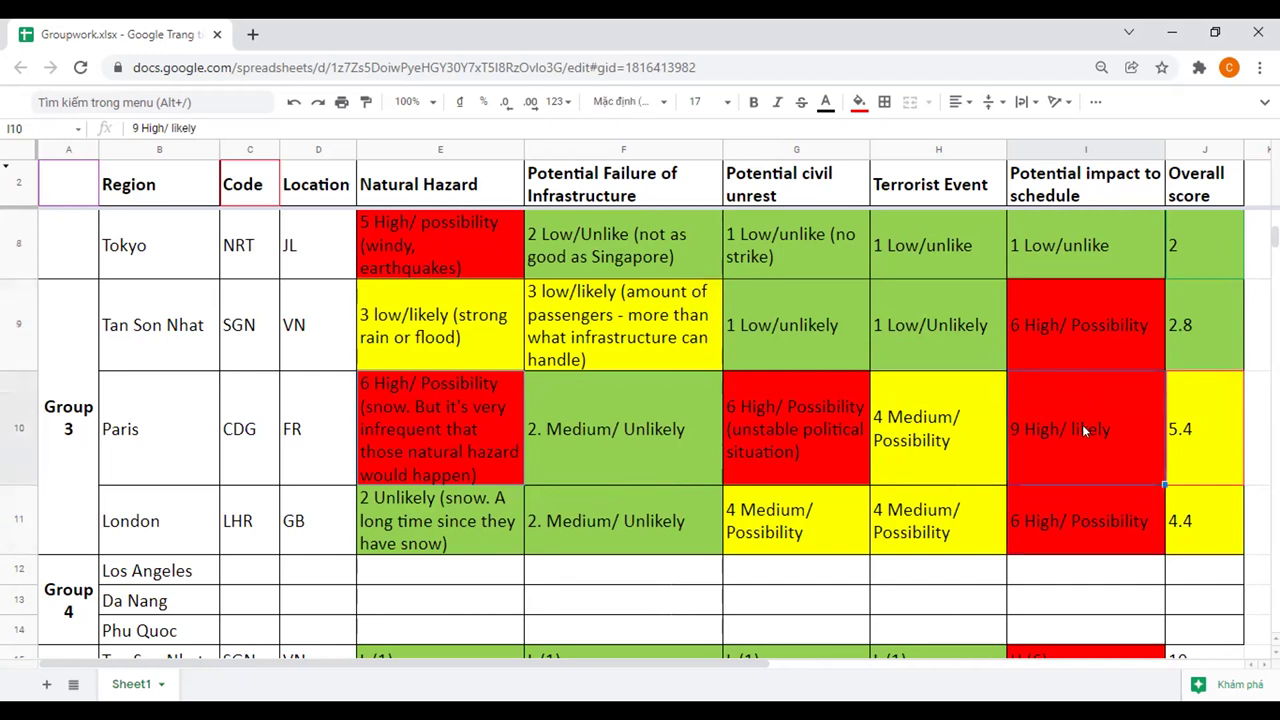
{"action": "left_click", "coordinate": [1085, 511]}
{"action": "scroll", "coordinate": [1081, 477], "scroll_direction": "up", "scroll_amount": 5}
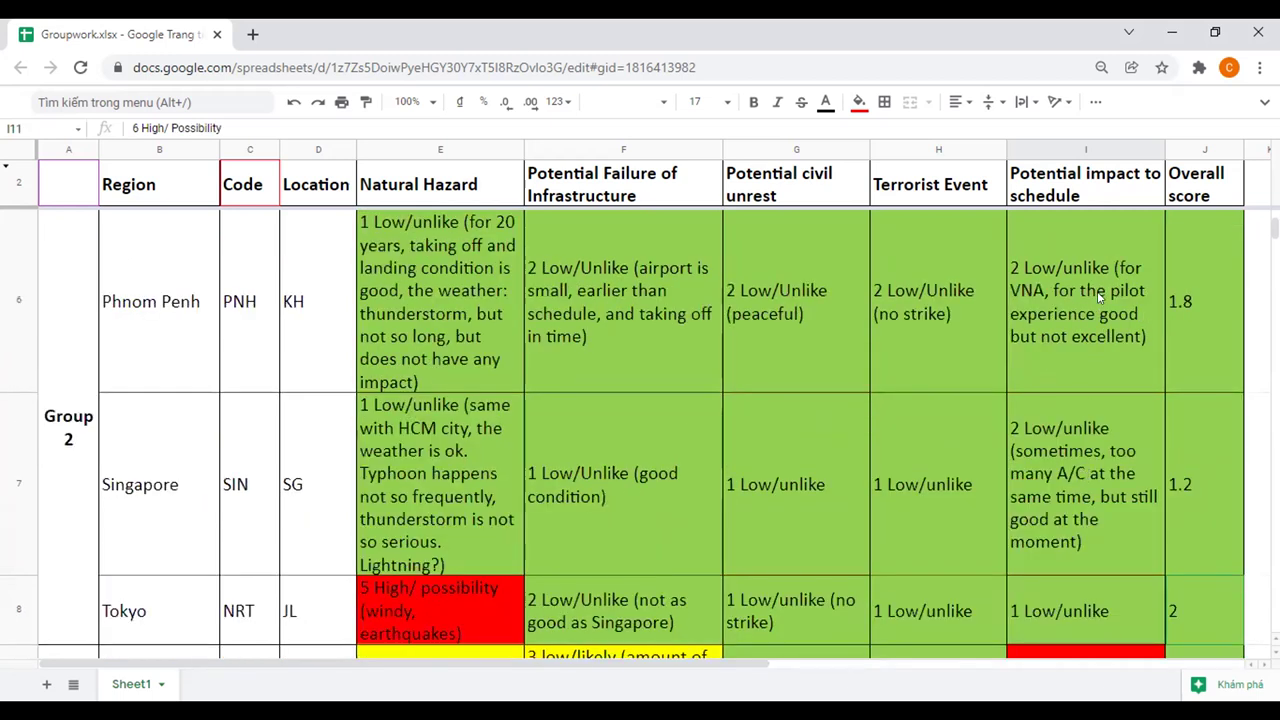
{"action": "left_click", "coordinate": [1100, 297]}
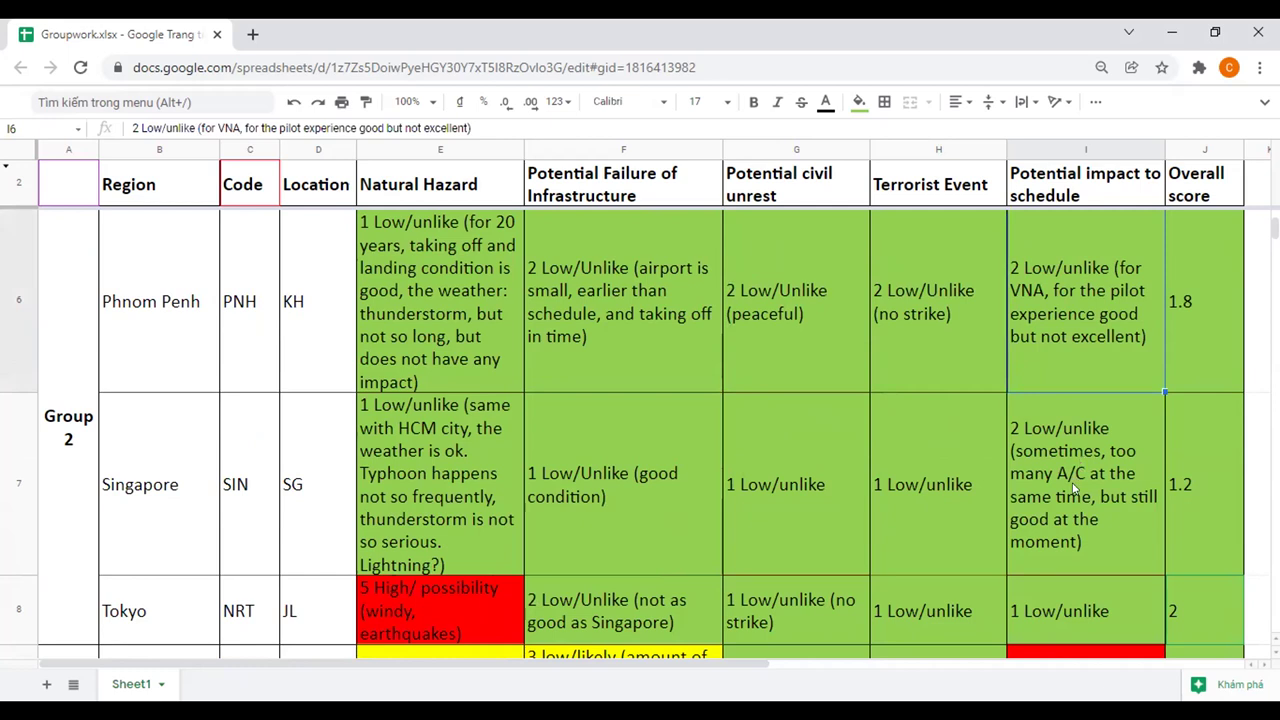
{"action": "scroll", "coordinate": [1074, 487], "scroll_direction": "down", "scroll_amount": 1}
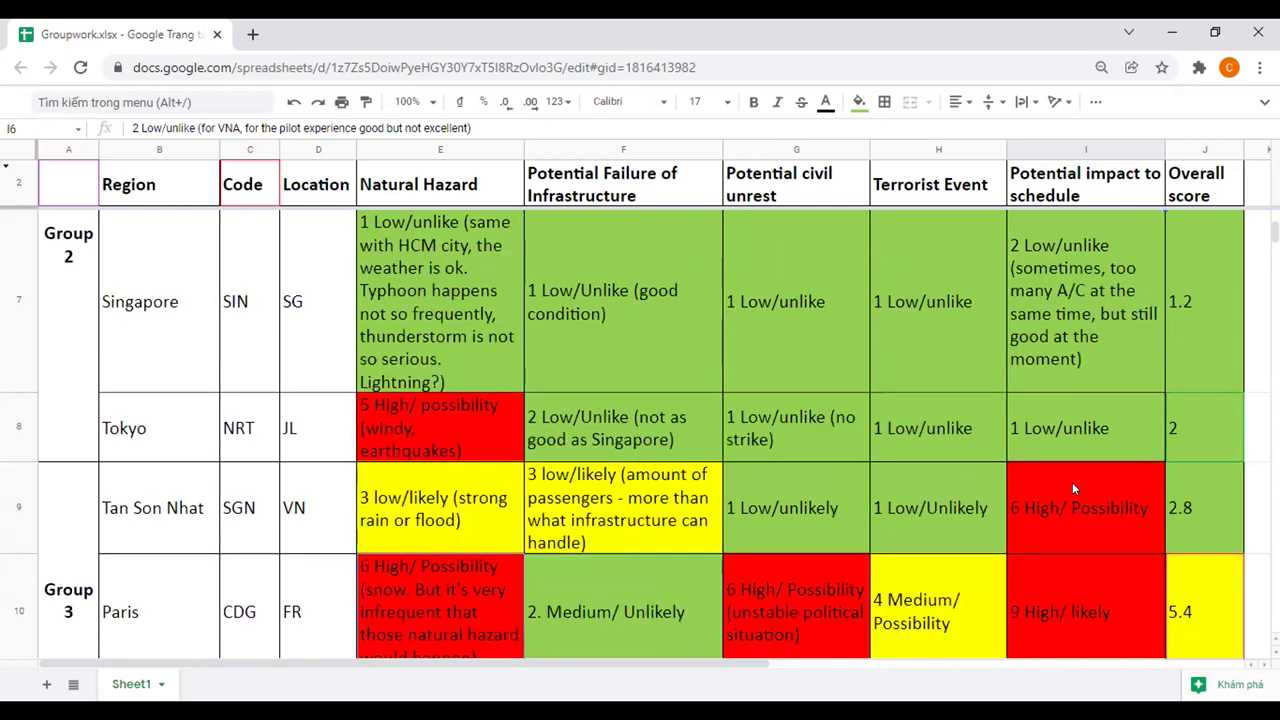
{"action": "scroll", "coordinate": [1072, 488], "scroll_direction": "down", "scroll_amount": 2}
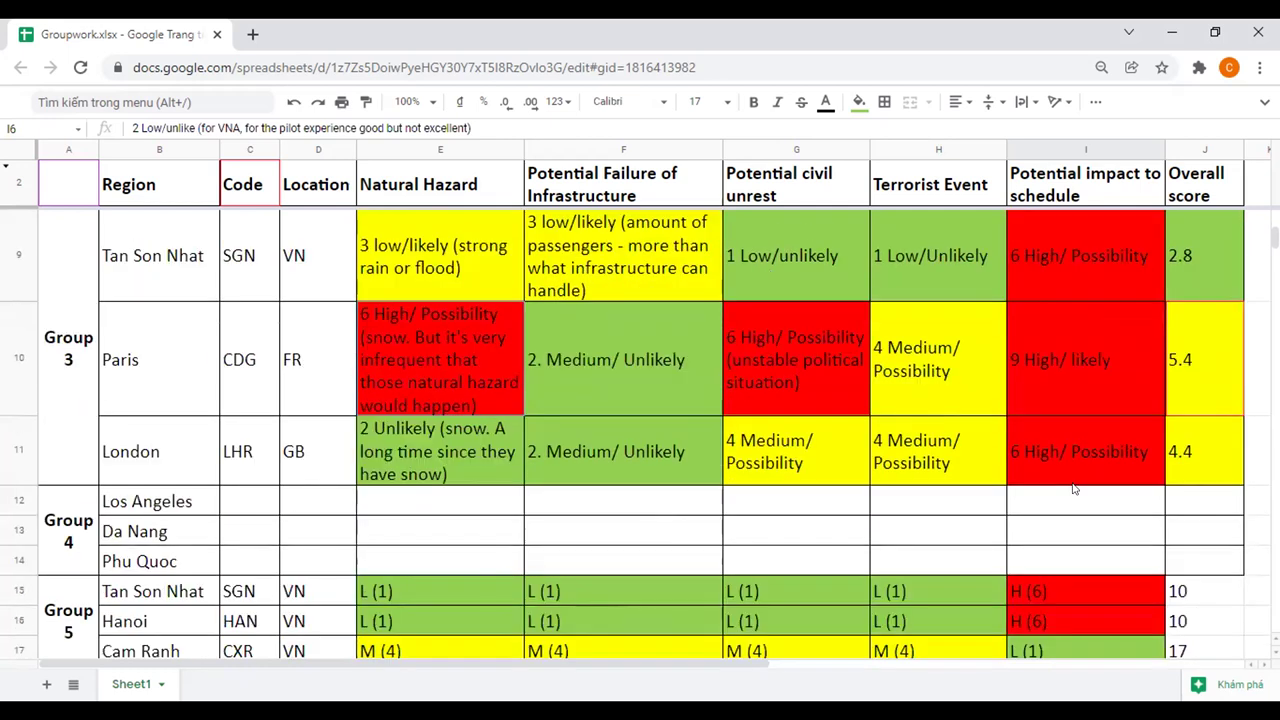
{"action": "left_click", "coordinate": [1208, 266]}
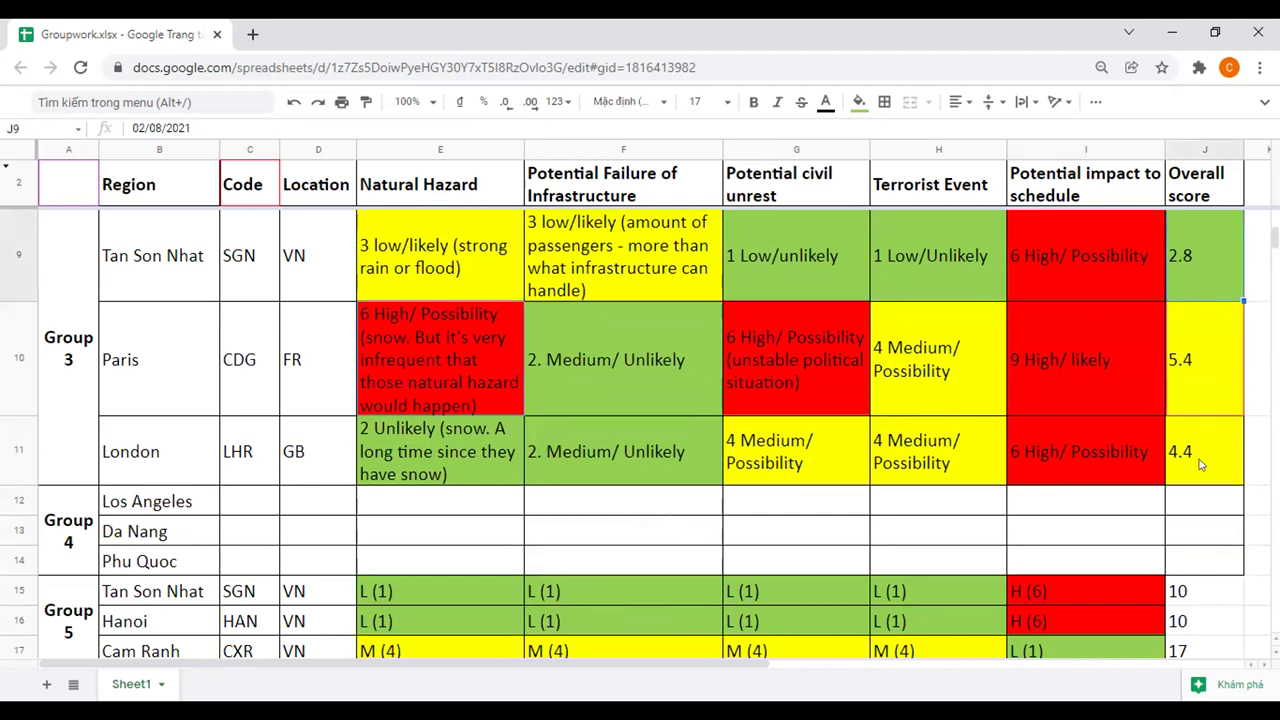
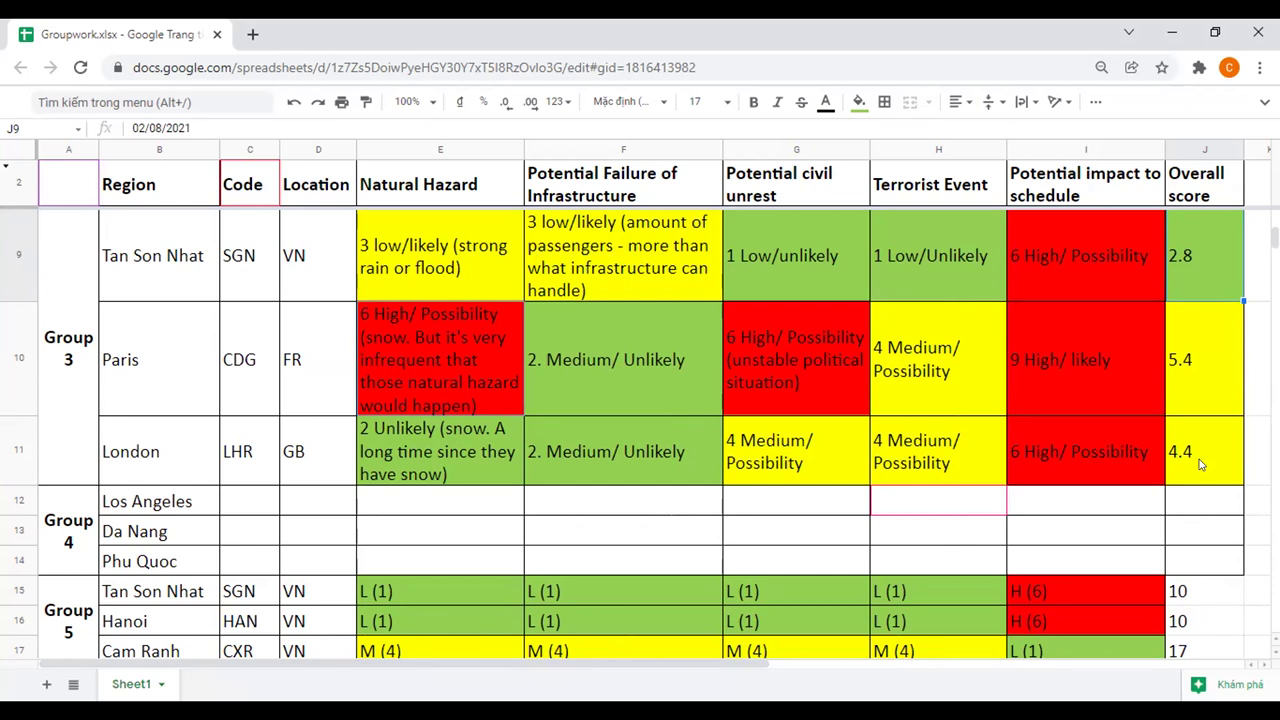
{"action": "key", "text": "Down"}
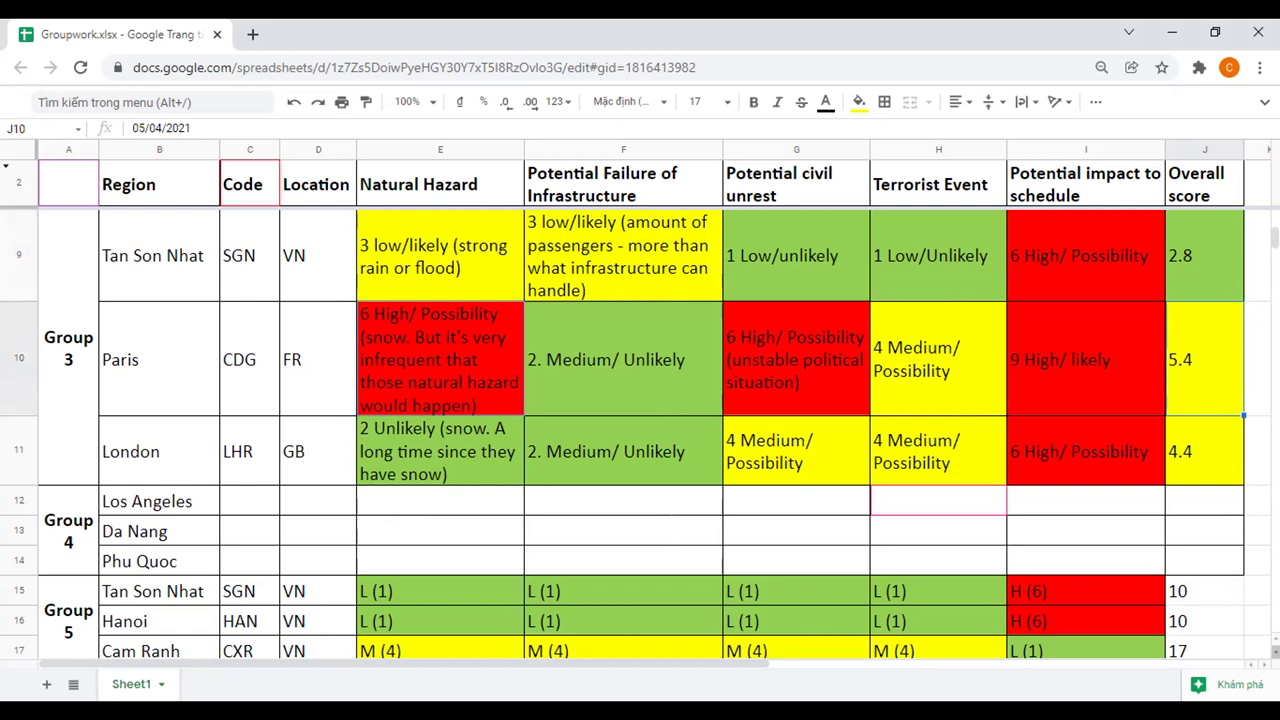
- Enter the Group 4 airport codes LAX for Los Angeles and DAD for Da Nang
{"action": "scroll", "coordinate": [940, 531], "scroll_direction": "down", "scroll_amount": 1}
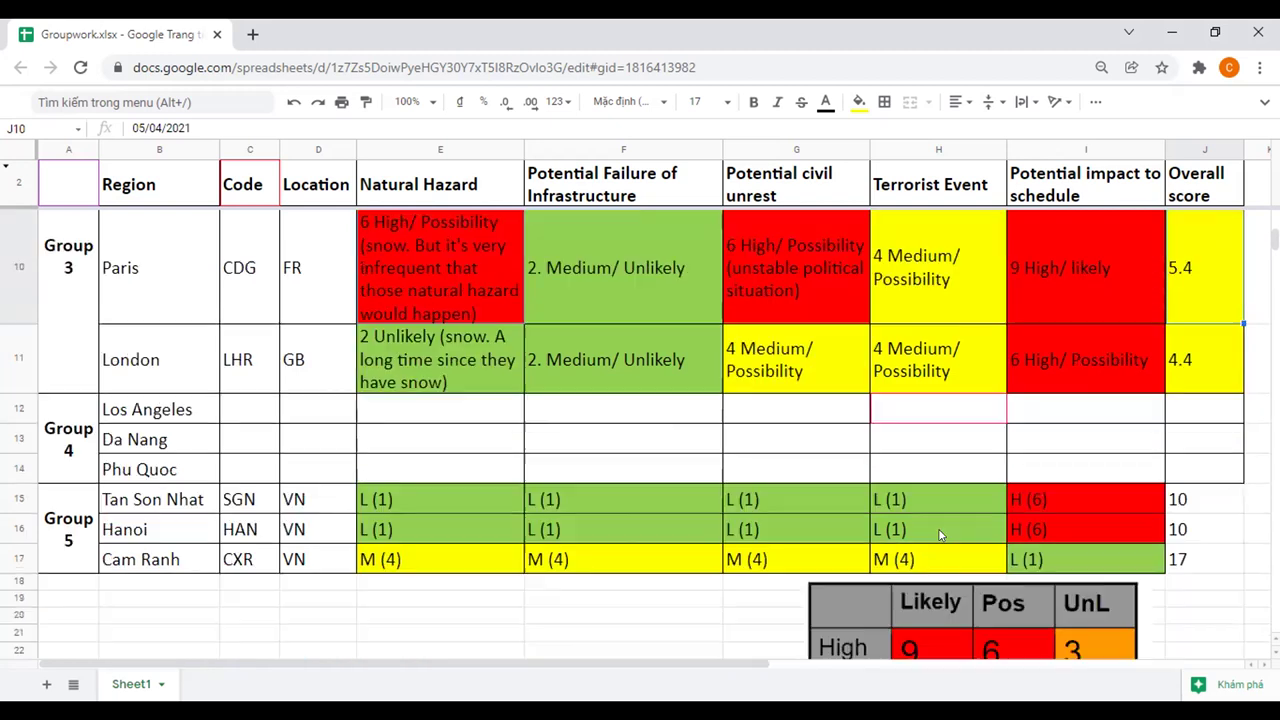
{"action": "scroll", "coordinate": [773, 458], "scroll_direction": "down", "scroll_amount": 1}
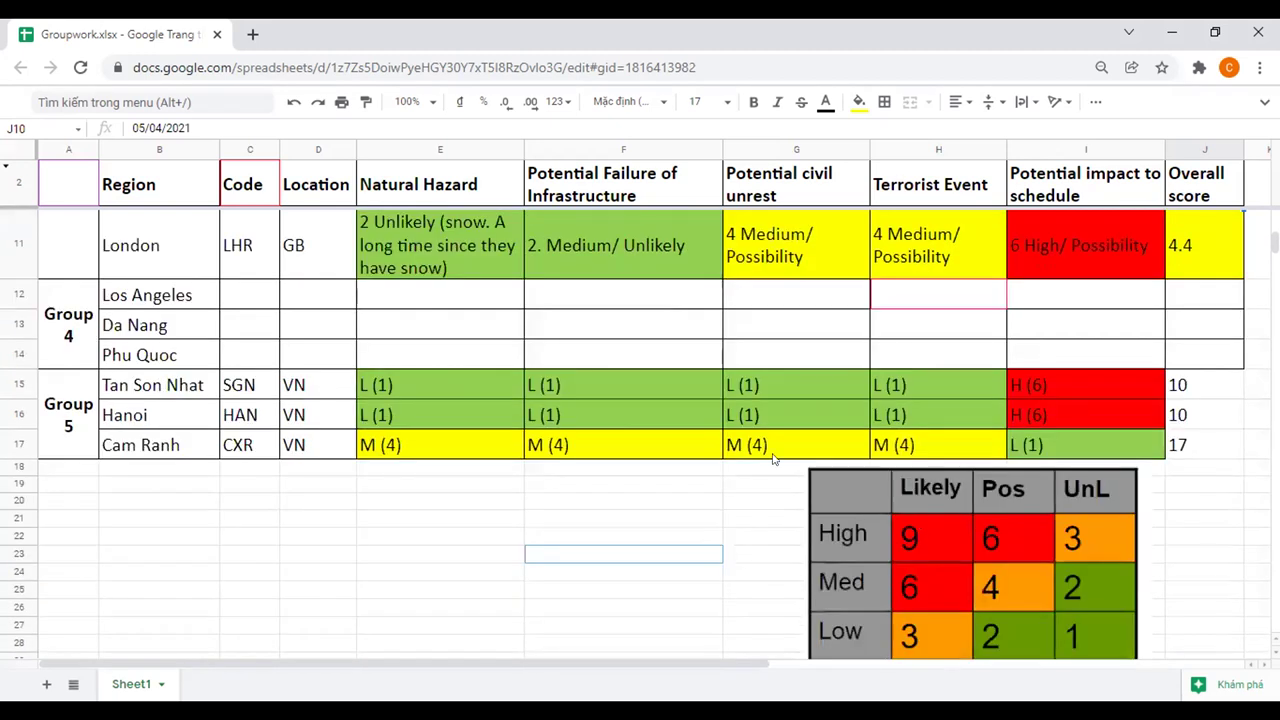
{"action": "left_click", "coordinate": [350, 297]}
{"action": "left_click", "coordinate": [265, 295]}
{"action": "type", "text": "LAX"}
{"action": "key", "text": "Return"}
{"action": "type", "text": "DAD"}
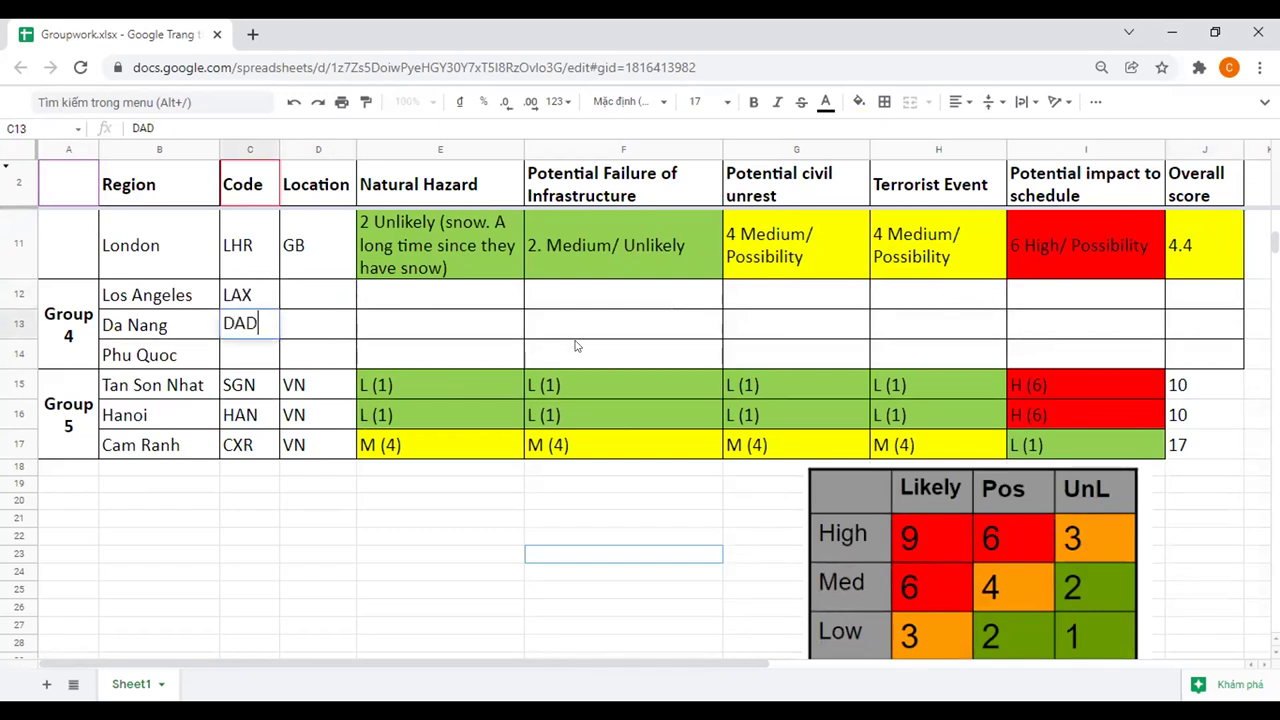
{"action": "key", "text": "Return"}
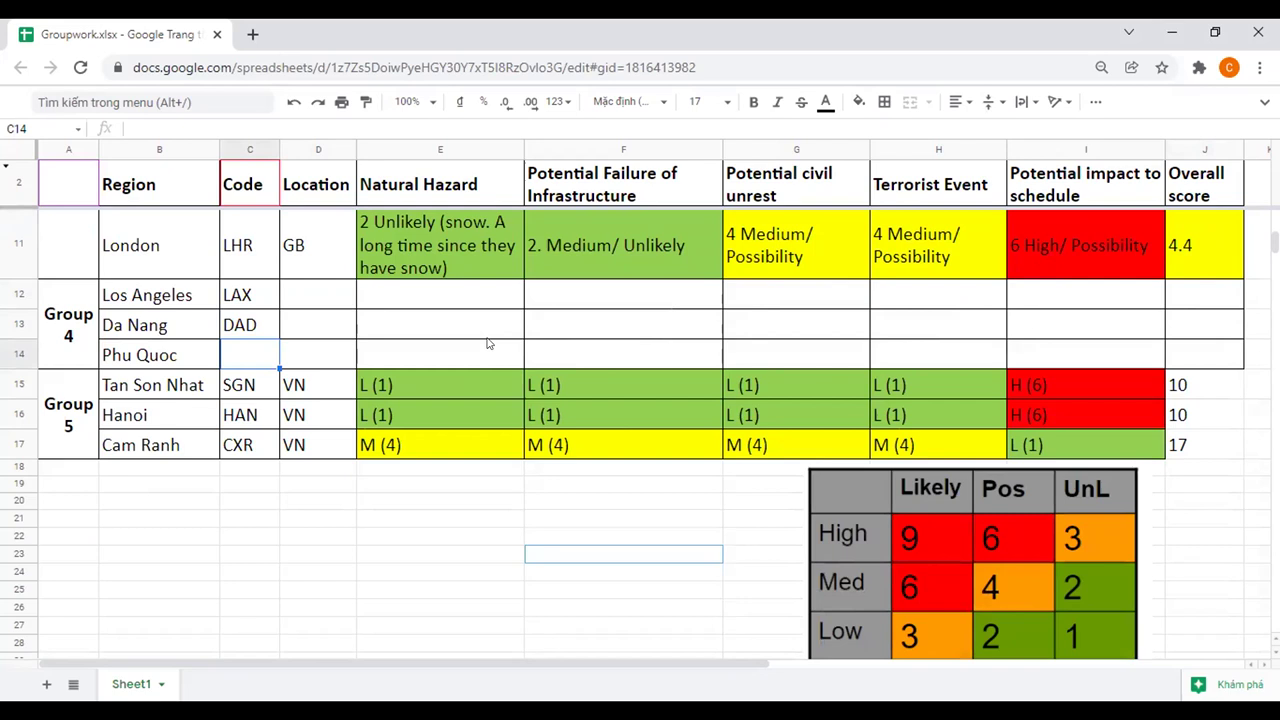
{"action": "left_click", "coordinate": [332, 298]}
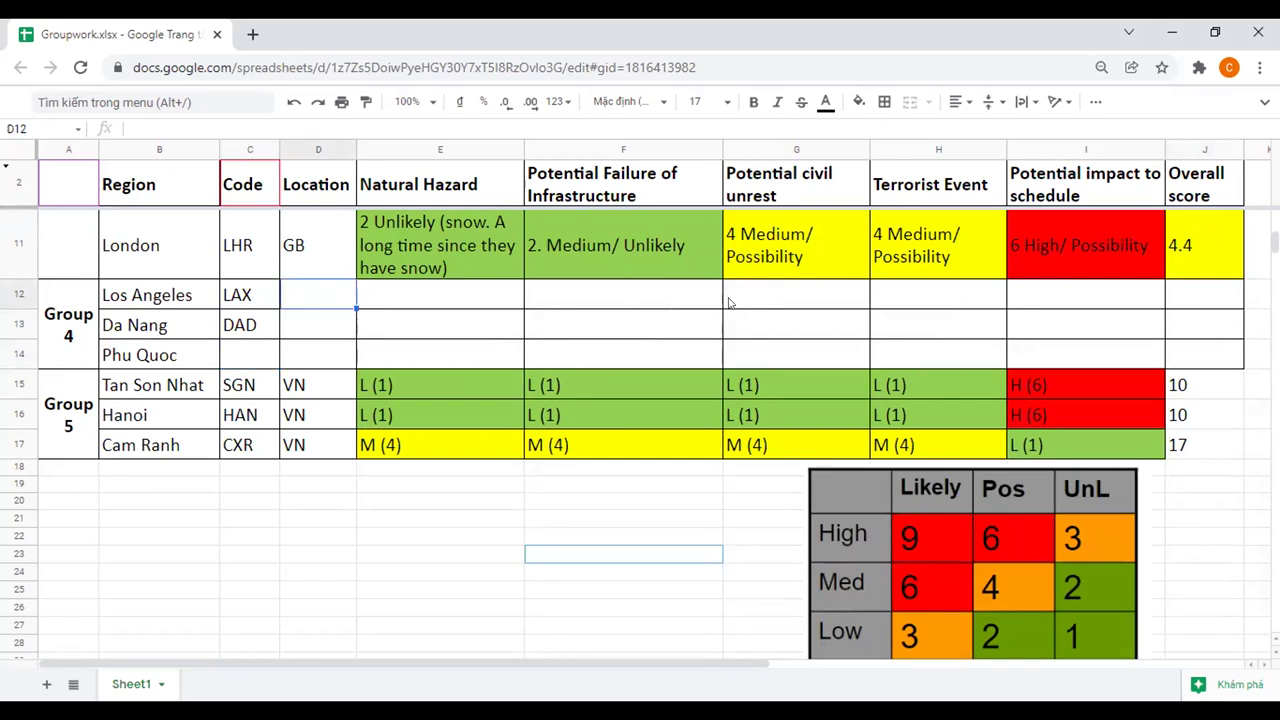
{"action": "left_click", "coordinate": [430, 296]}
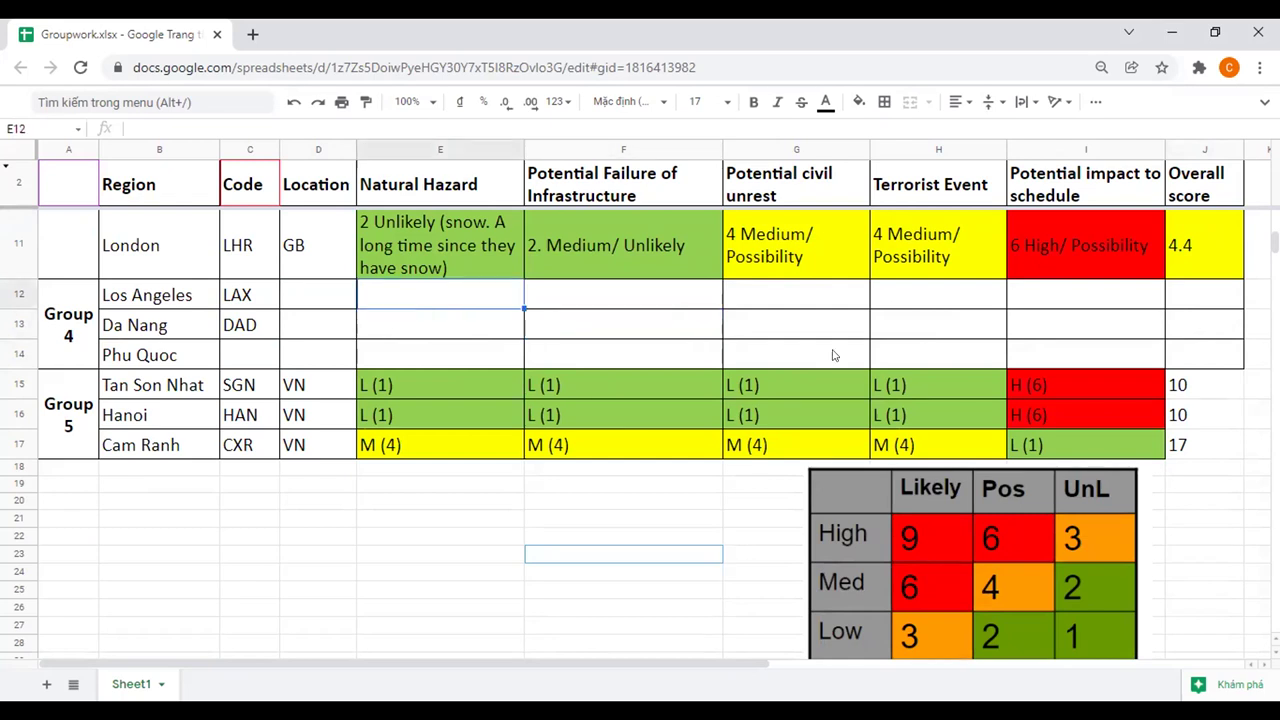
{"action": "left_click", "coordinate": [1021, 306]}
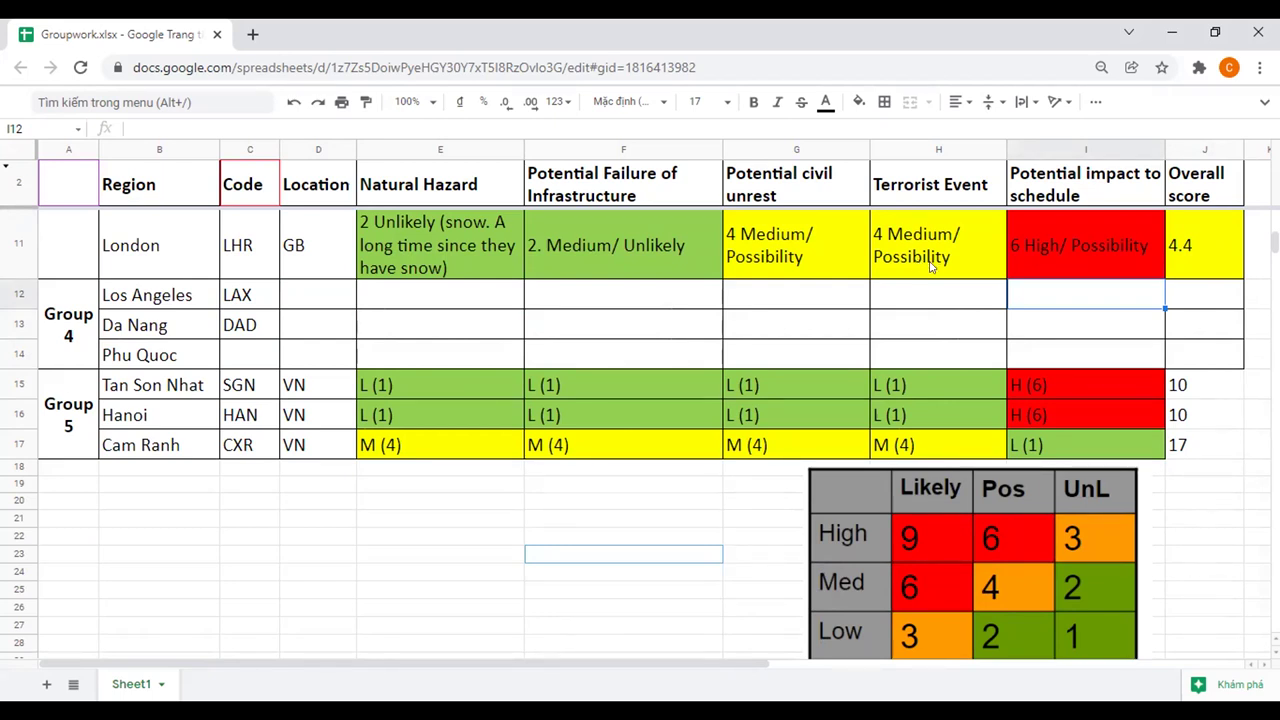
- Copy London's "2. Medium/ Unlikely" infrastructure rating into the Natural Hazard cells of Da Nang and Phu Quoc
{"action": "left_click", "coordinate": [367, 332]}
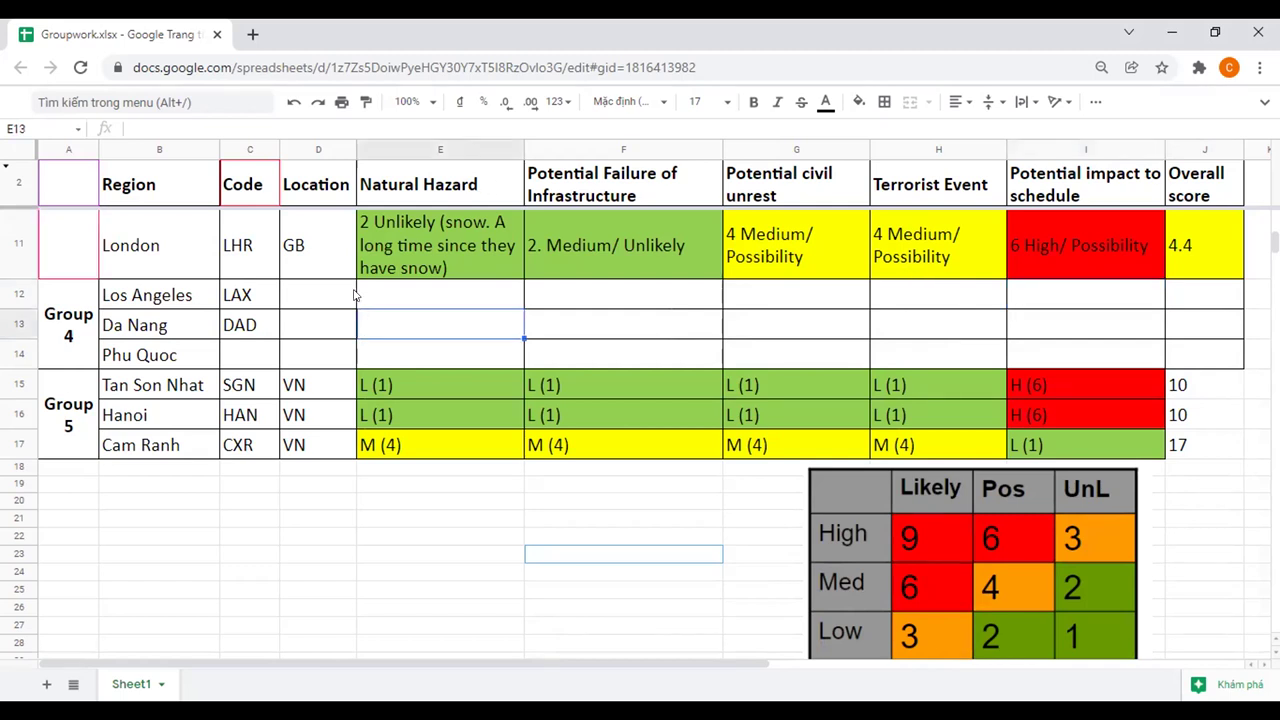
{"action": "key", "text": "Up"}
{"action": "key", "text": "Up"}
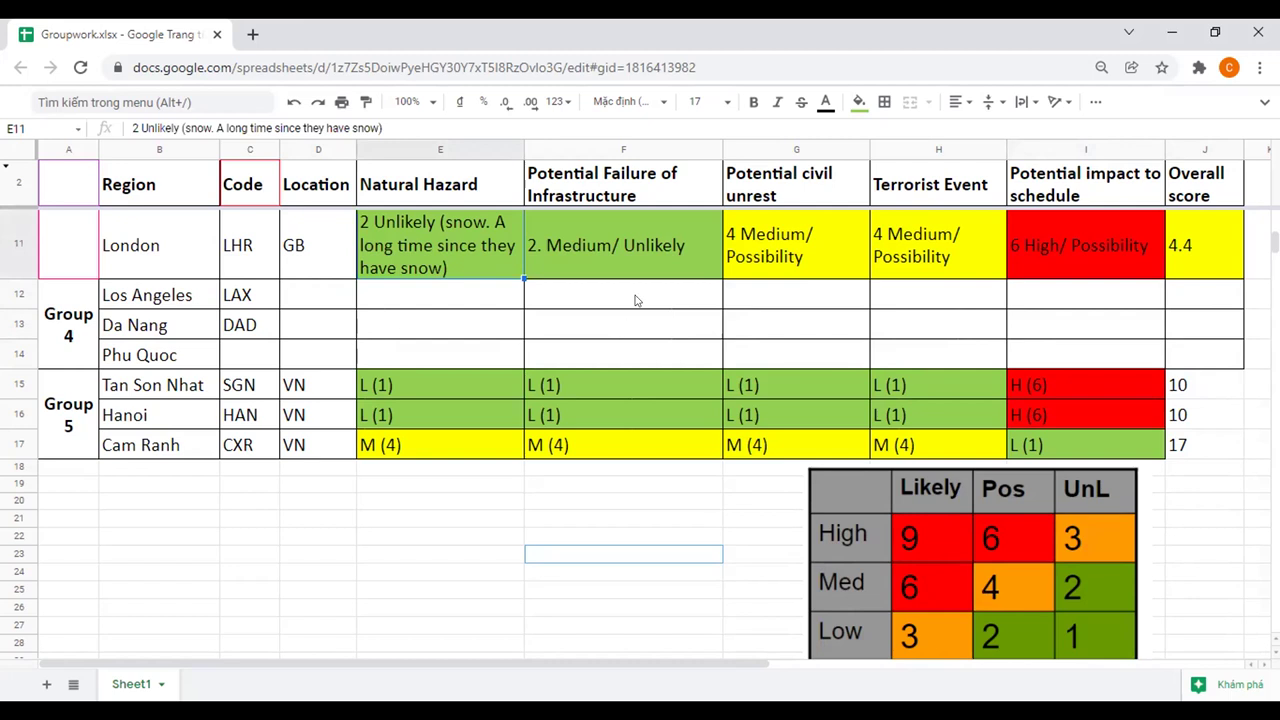
{"action": "key", "text": "Right"}
{"action": "key", "text": "ctrl+c"}
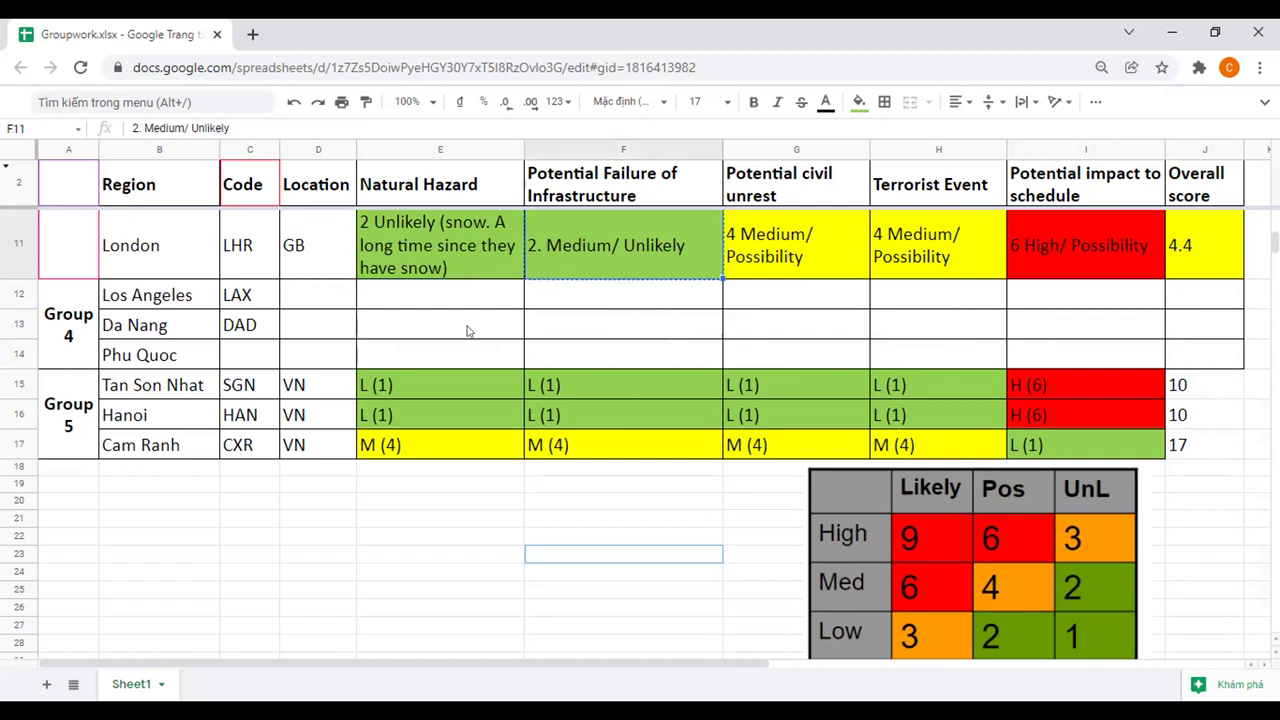
{"action": "left_click", "coordinate": [467, 331]}
{"action": "key", "text": "ctrl+v"}
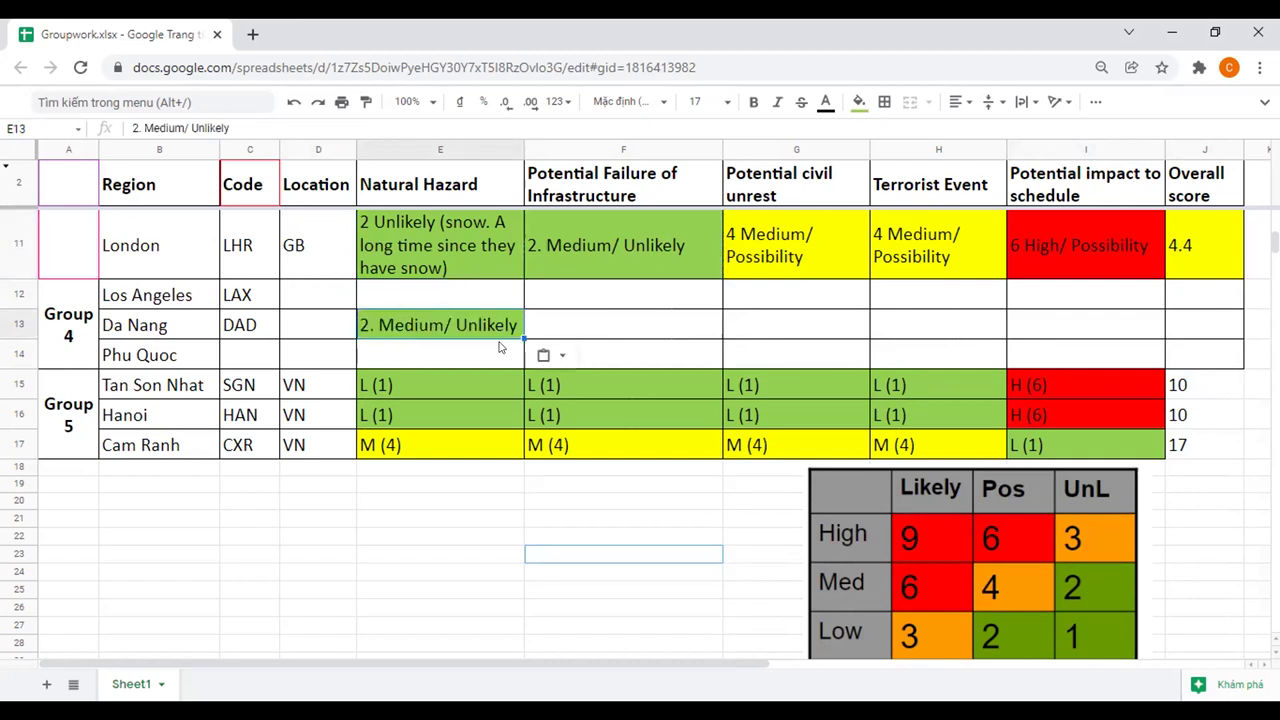
{"action": "left_click", "coordinate": [500, 350]}
{"action": "key", "text": "ctrl+v"}
- Paste the "2. Medium/ Unlikely" rating into the Potential Failure of Infrastructure cells of Da Nang and Phu Quoc
{"action": "left_click", "coordinate": [633, 339]}
{"action": "key", "text": "ctrl+v"}
{"action": "left_click", "coordinate": [624, 358]}
{"action": "key", "text": "ctrl+v"}
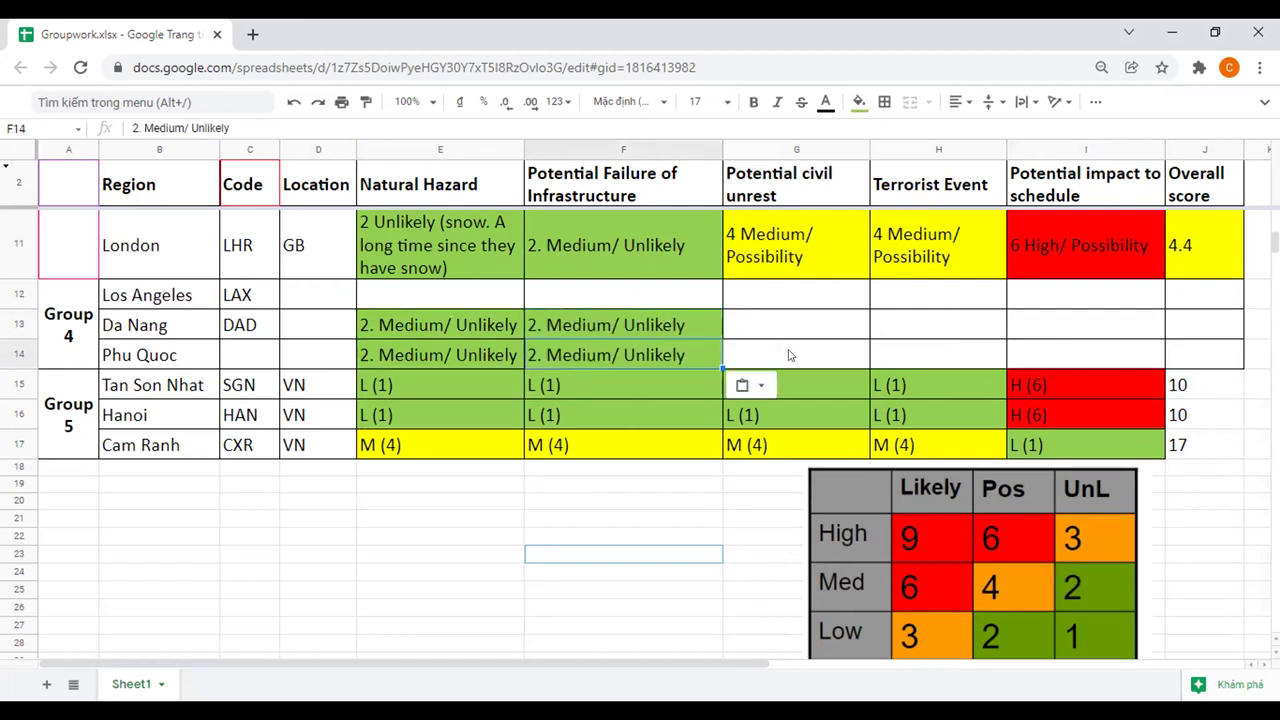
- Paste the "2. Medium/ Unlikely" rating into the Potential civil unrest cells of Da Nang, Phu Quoc and Los Angeles
{"action": "left_click", "coordinate": [813, 337]}
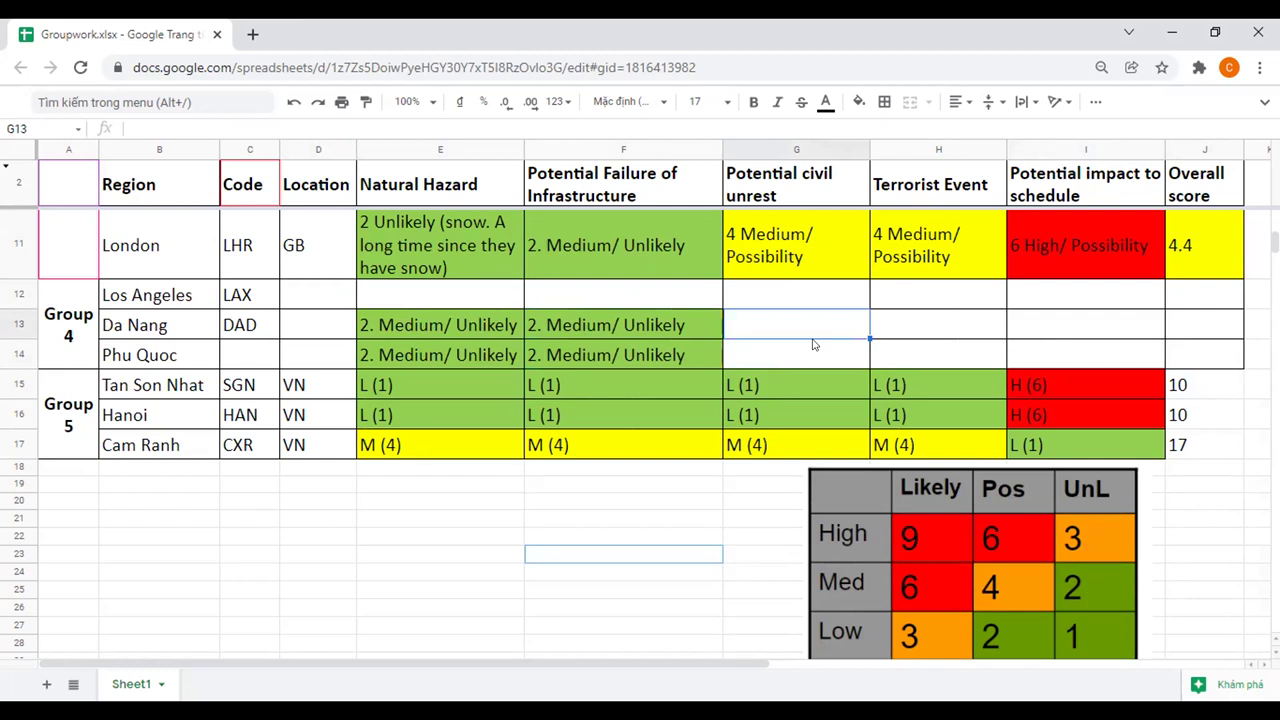
{"action": "key", "text": "ctrl+v"}
{"action": "key", "text": "Down"}
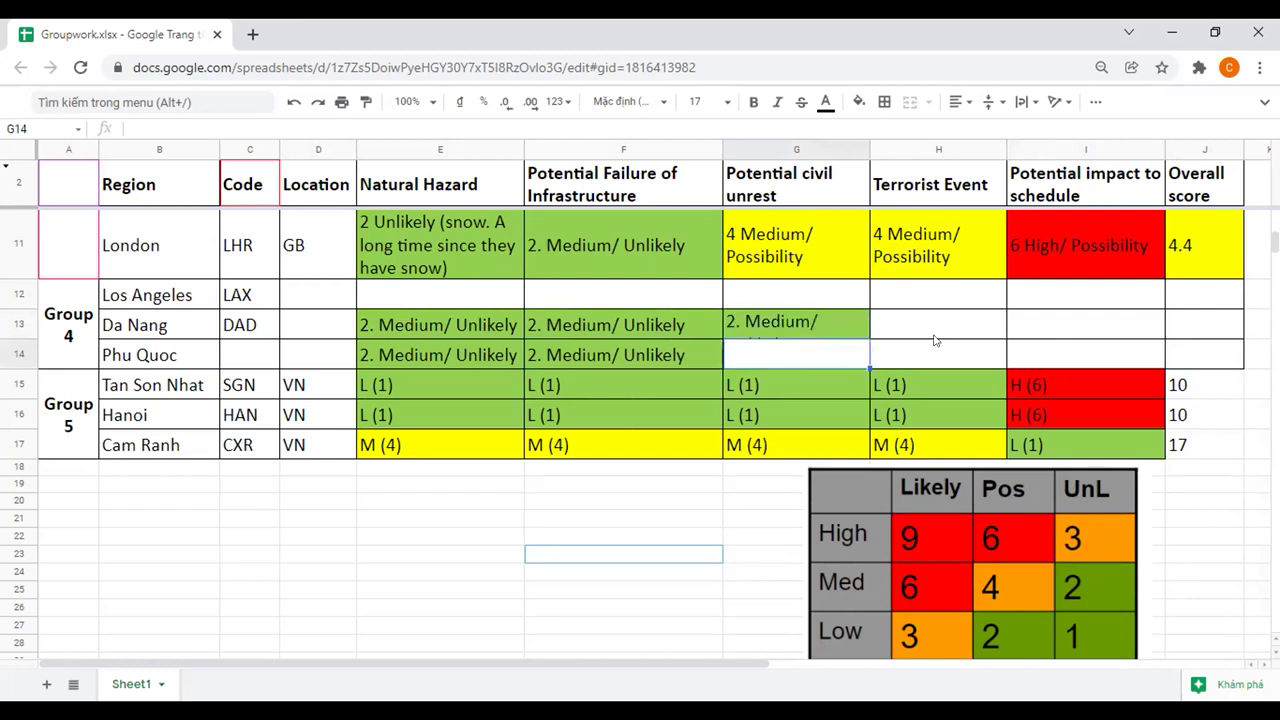
{"action": "key", "text": "ctrl+v"}
{"action": "key", "text": "Up"}
{"action": "key", "text": "Up"}
{"action": "key", "text": "ctrl+v"}
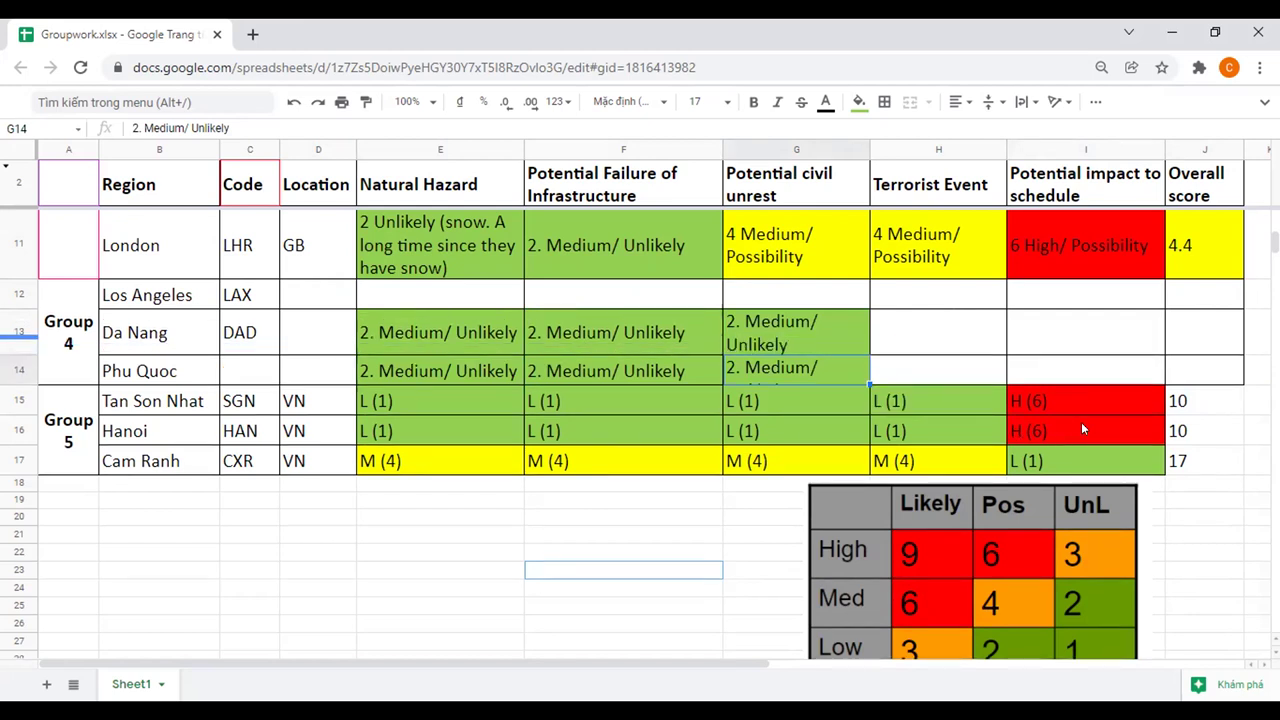
- Fill the Group 4 Terrorist Event cells and Los Angeles's Natural Hazard and infrastructure cells with "2. Medium/ Unlikely"
{"action": "scroll", "coordinate": [1085, 420], "scroll_direction": "up", "scroll_amount": 2}
{"action": "key", "text": "Right"}
{"action": "key", "text": "ctrl+v"}
- Copy London's "4 Medium/ Possibility" Terrorist Event rating into Los Angeles's Potential impact to schedule cell
{"action": "key", "text": "Up"}
{"action": "key", "text": "Up"}
{"action": "key", "text": "Up"}
{"action": "key", "text": "ctrl+c"}
{"action": "key", "text": "Right"}
{"action": "key", "text": "Down"}
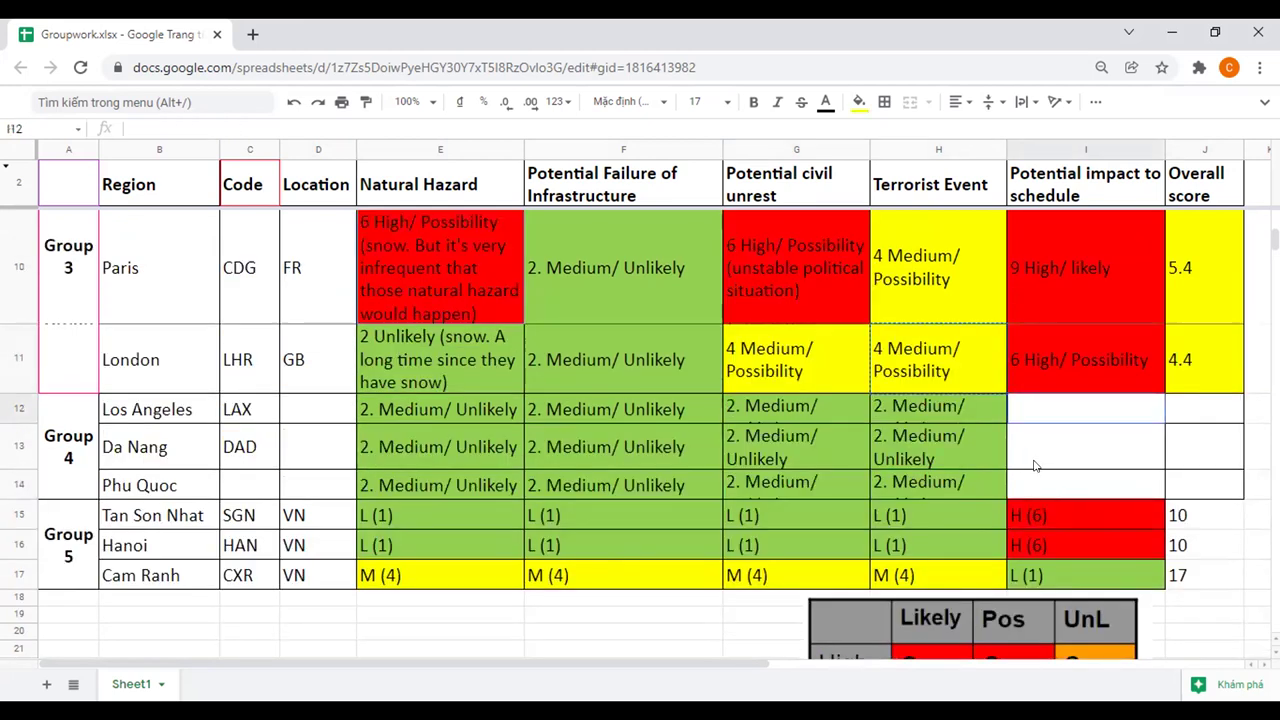
{"action": "key", "text": "ctrl+v"}
- Copy Da Nang's "2. Medium/ Unlikely" Terrorist Event rating into Da Nang's and Phu Quoc's Potential impact to schedule, and fit Phu Quoc's row height to its text
{"action": "key", "text": "Left"}
{"action": "key", "text": "Down"}
{"action": "key", "text": "ctrl+c"}
{"action": "key", "text": "Right"}
{"action": "key", "text": "ctrl+v"}
{"action": "key", "text": "Down"}
{"action": "key", "text": "ctrl+v"}
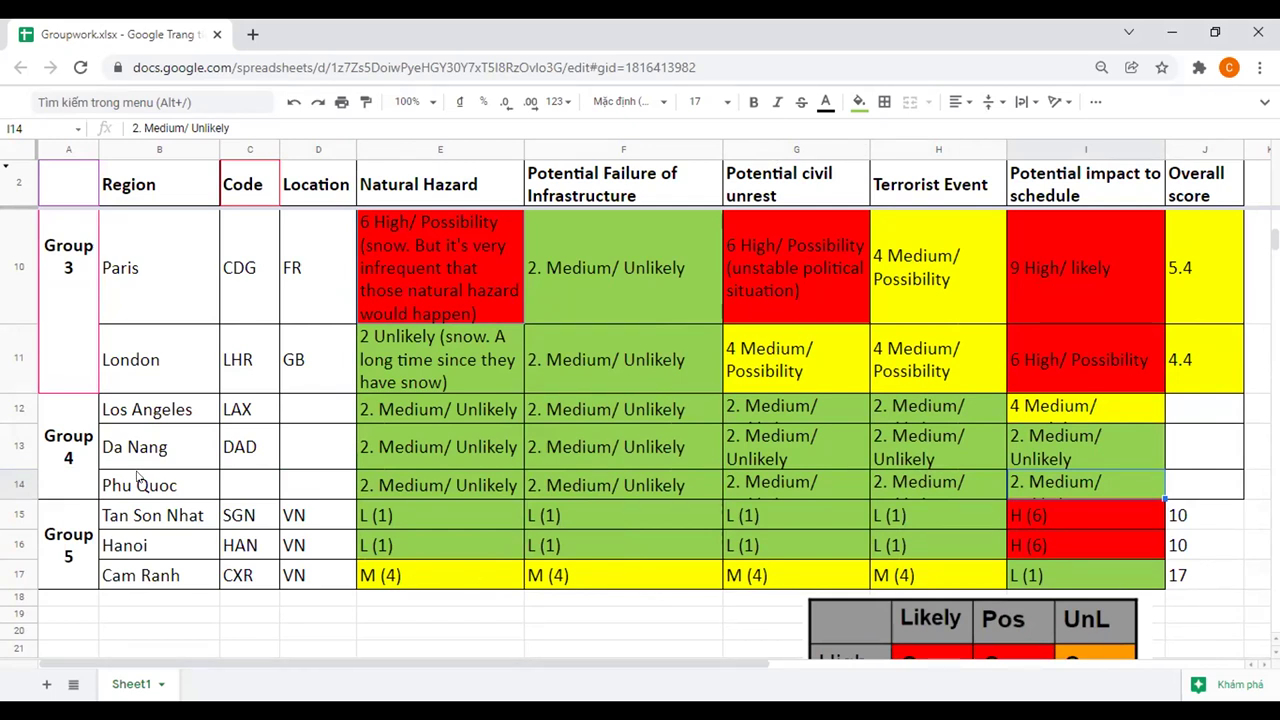
{"action": "left_click", "coordinate": [909, 493]}
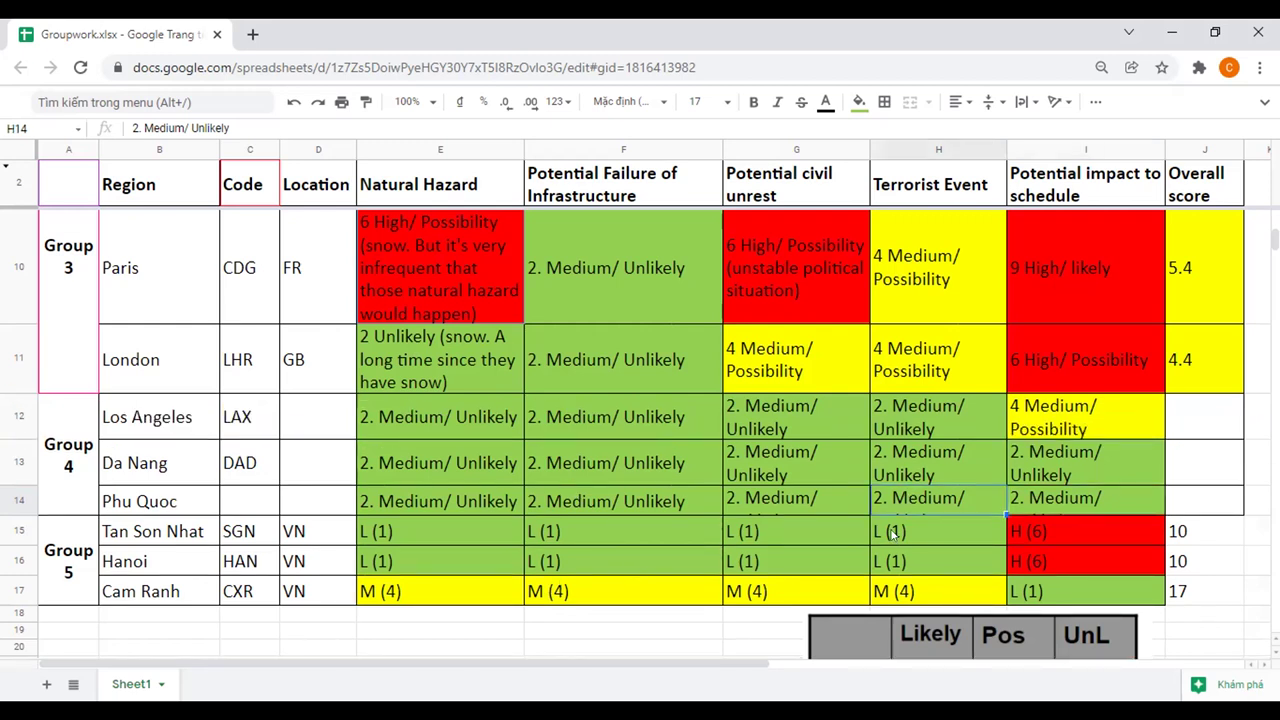
{"action": "double_click", "coordinate": [19, 510]}
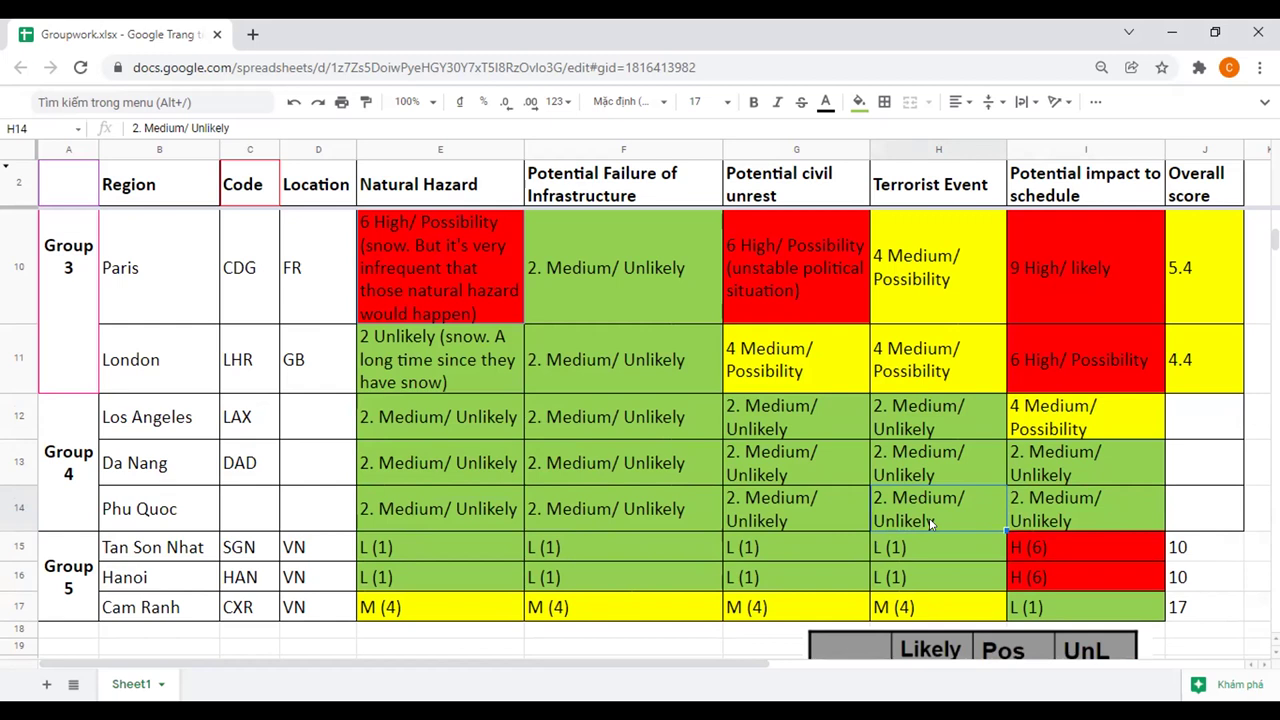
- Add the note "(thought about the earthquake risk?)" after Los Angeles's Natural Hazard rating
{"action": "type", "text": "about the earthw"}
{"action": "type", "text": "uake risk?"}
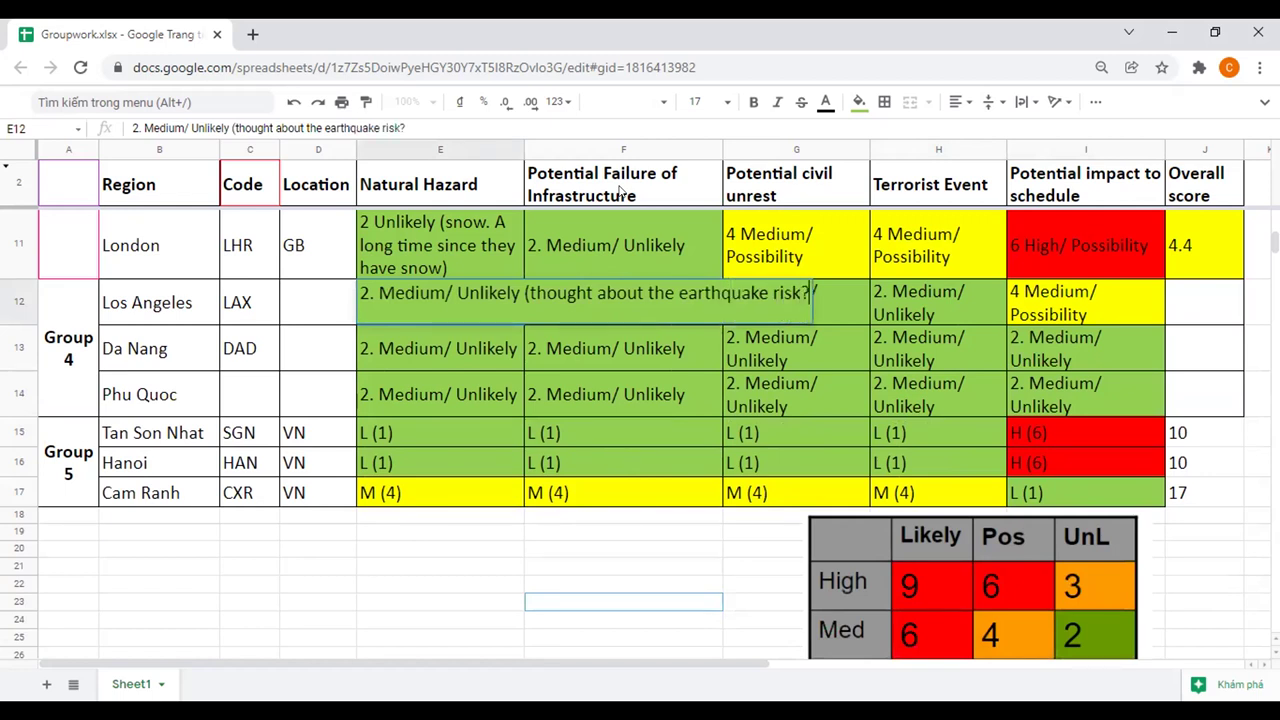
{"action": "key", "text": "Return"}
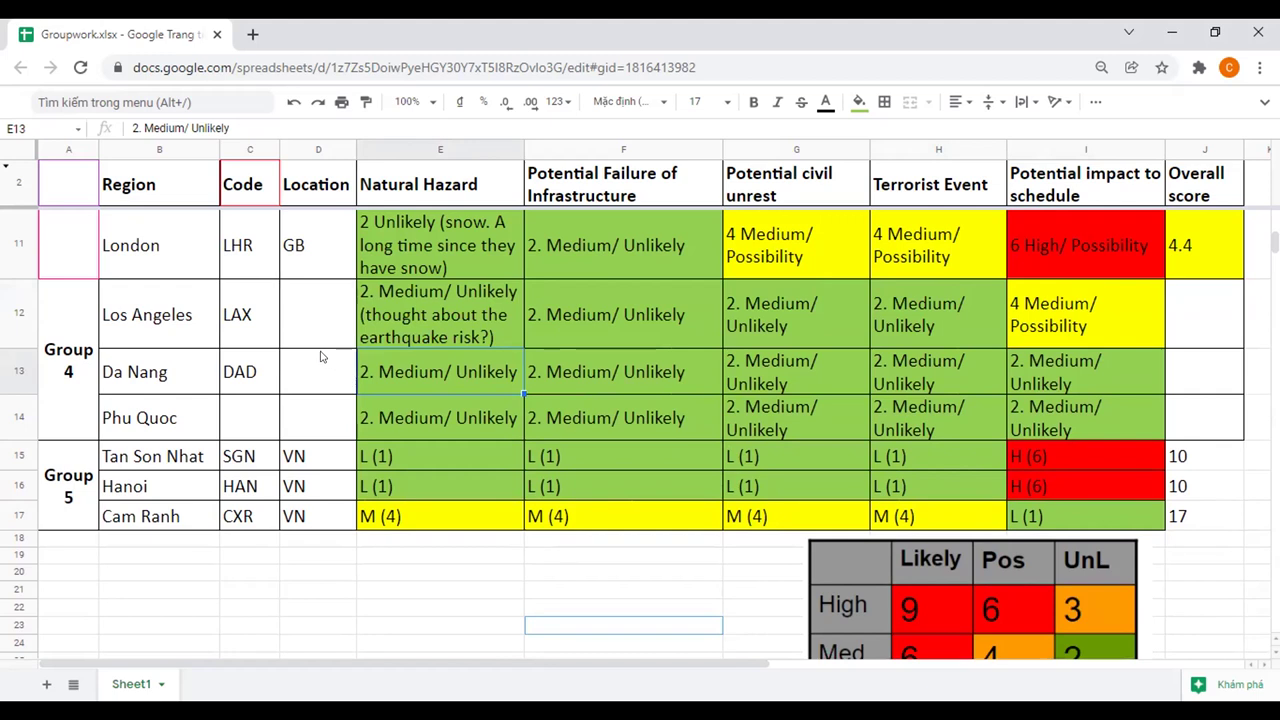
- Extend Los Angeles's Natural Hazard note with "in the past, there were some significant ones" inside the brackets
{"action": "left_click", "coordinate": [475, 338]}
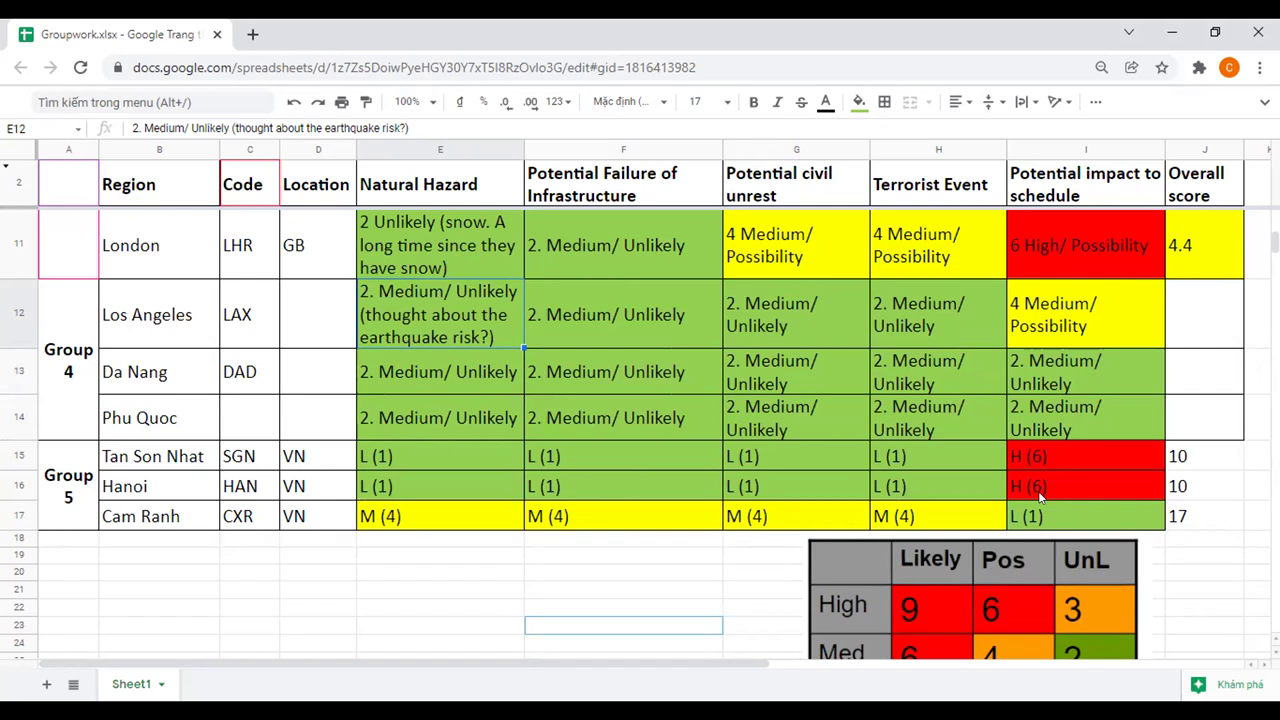
{"action": "double_click", "coordinate": [490, 338]}
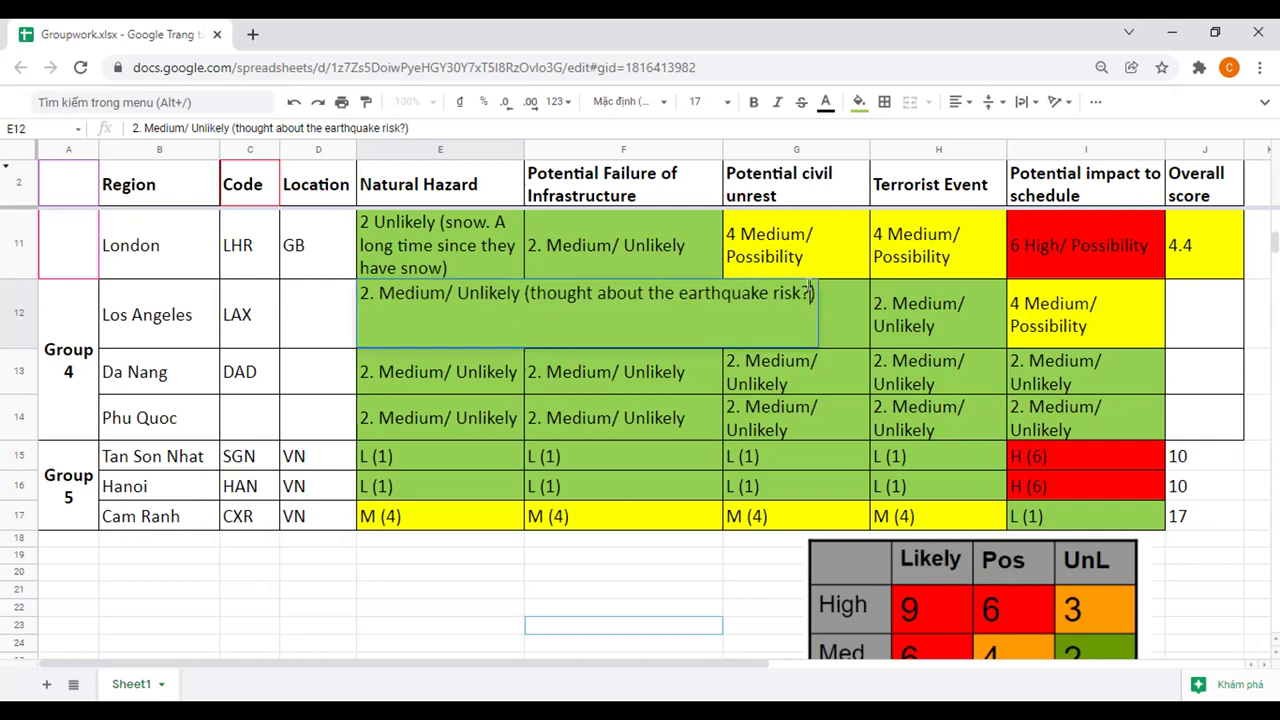
{"action": "type", "text": "in the past"}
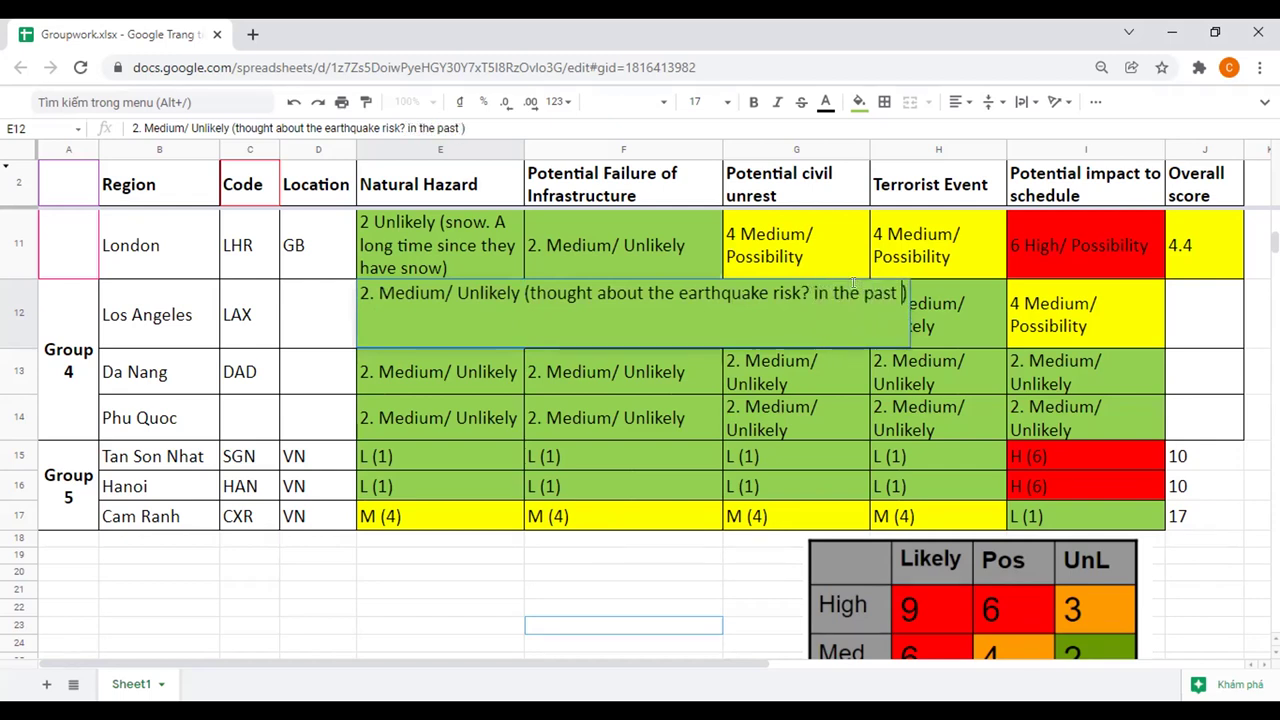
{"action": "key", "text": "BackSpace"}
{"action": "type", "text": ", there "}
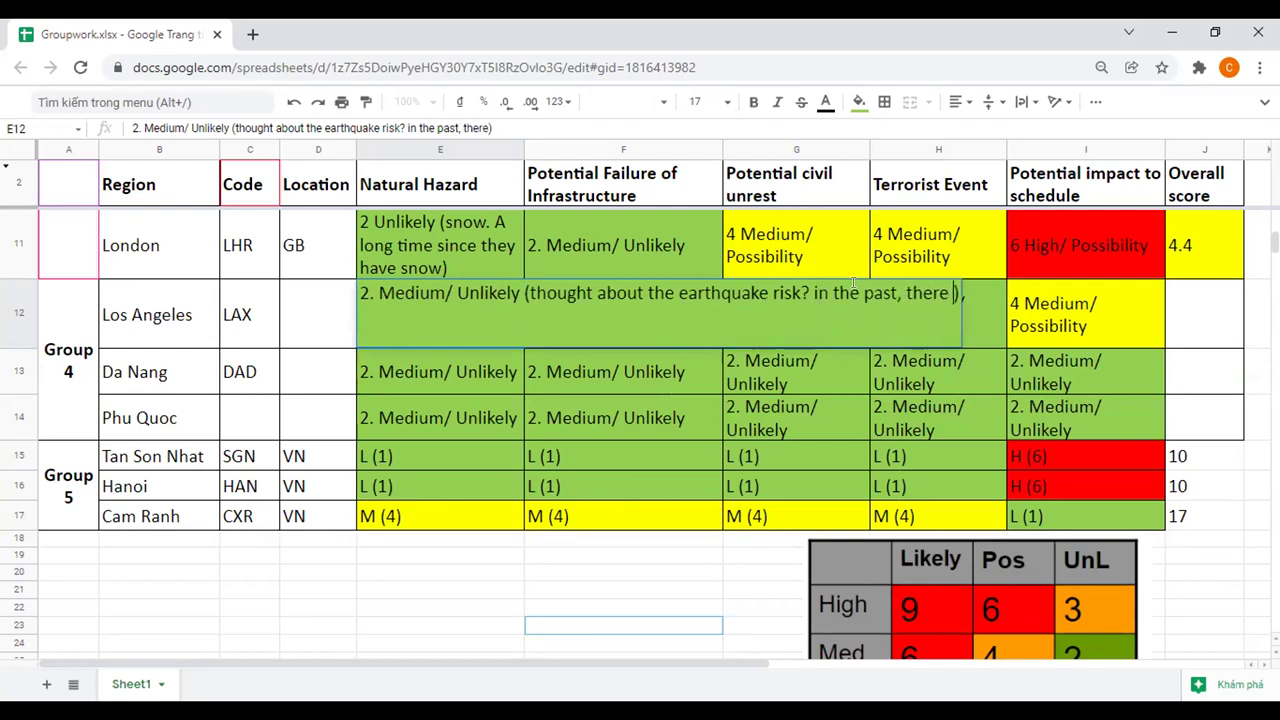
{"action": "type", "text": "were some sign"}
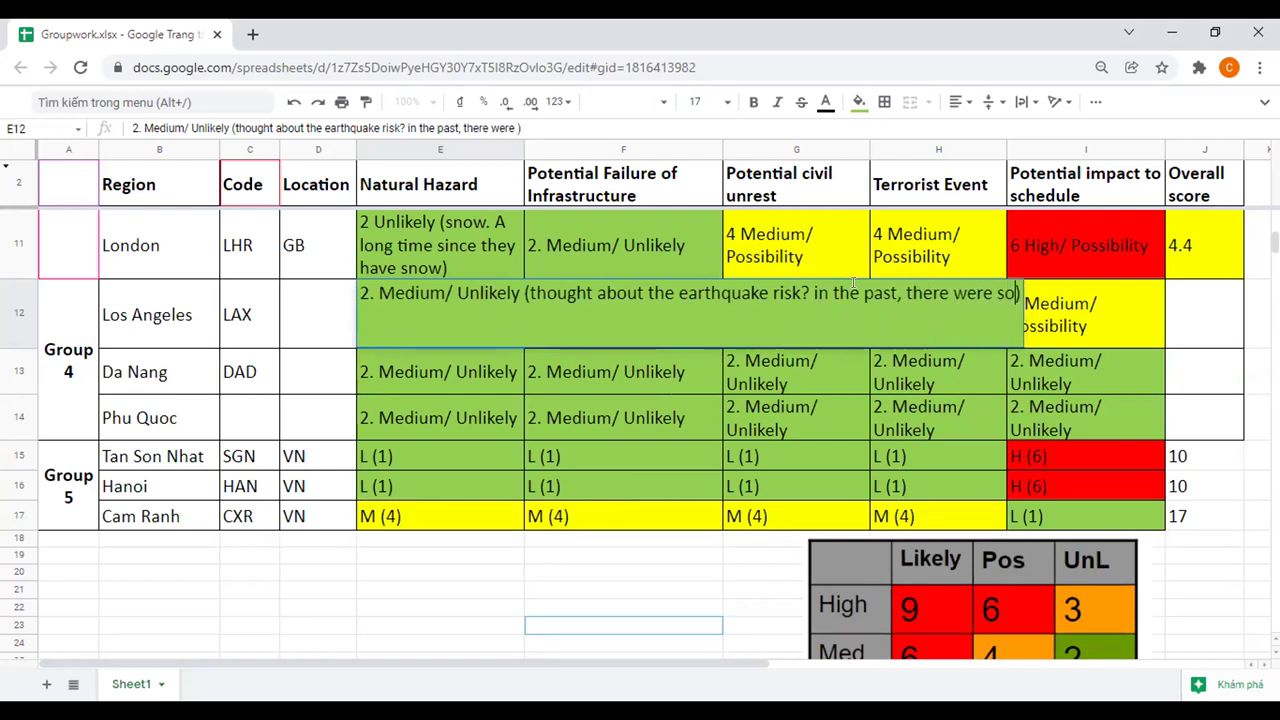
{"action": "type", "text": "ificant "}
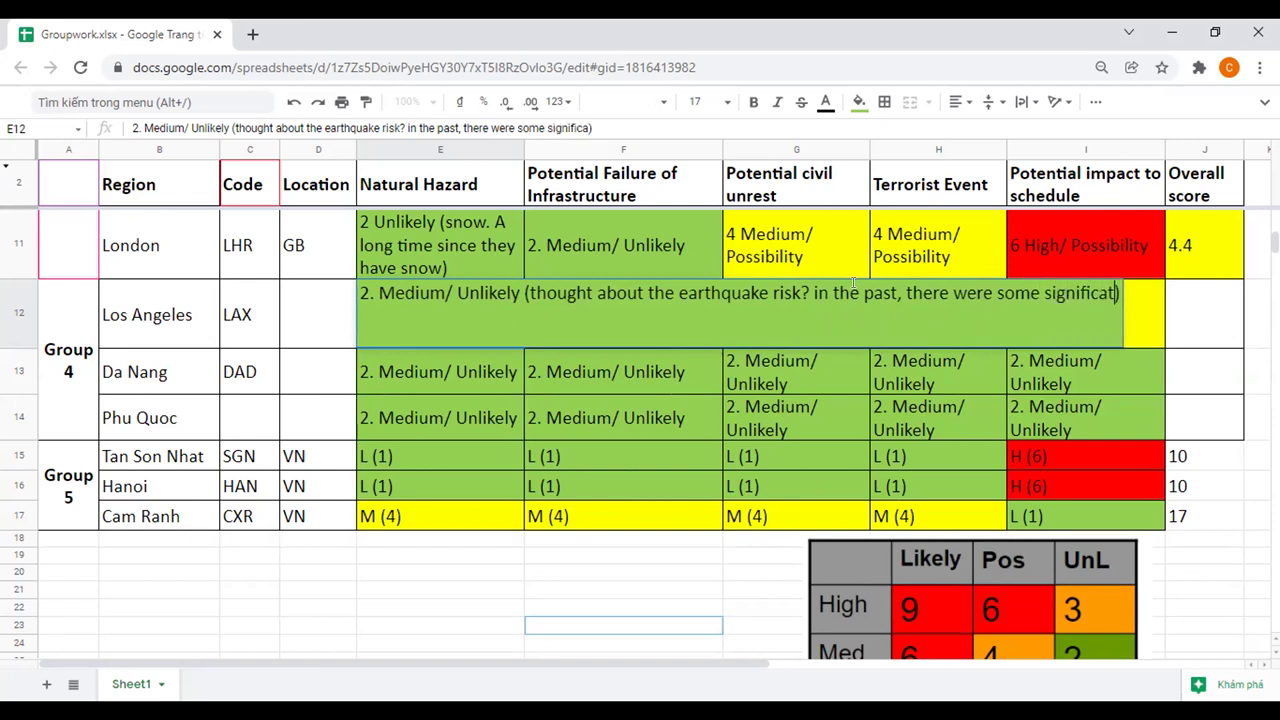
{"action": "type", "text": "ones"}
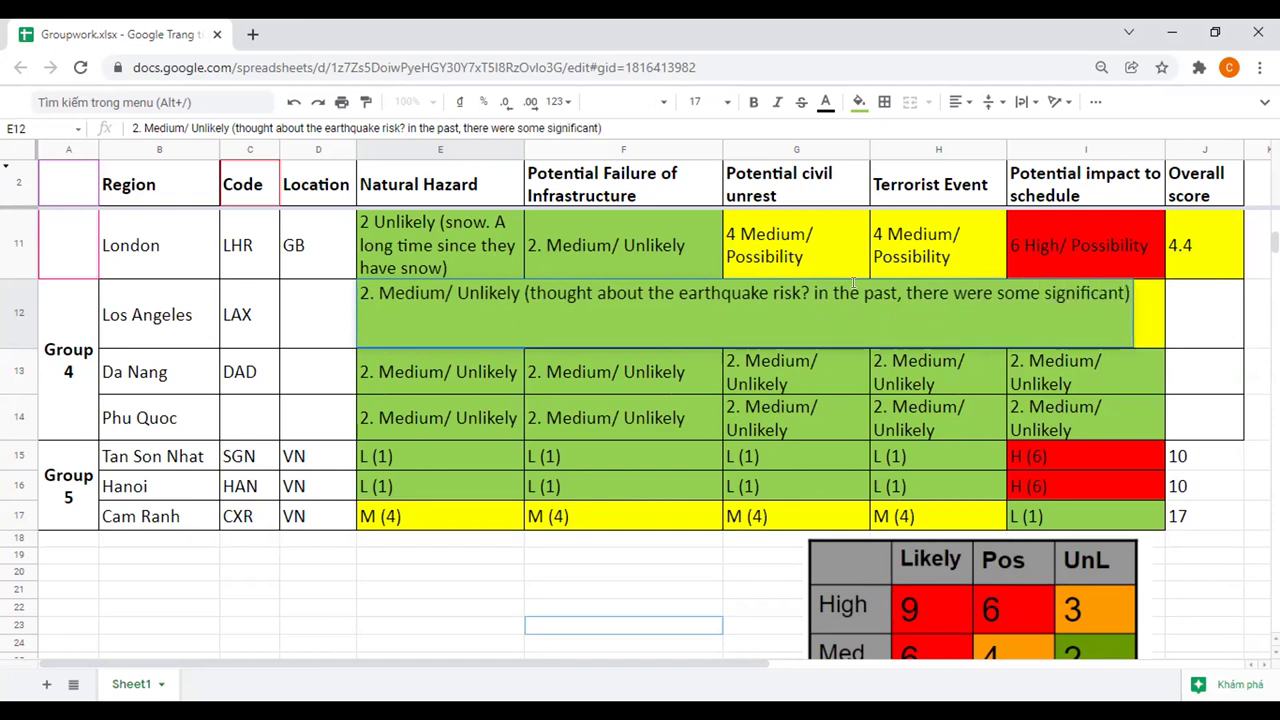
{"action": "key", "text": "Return"}
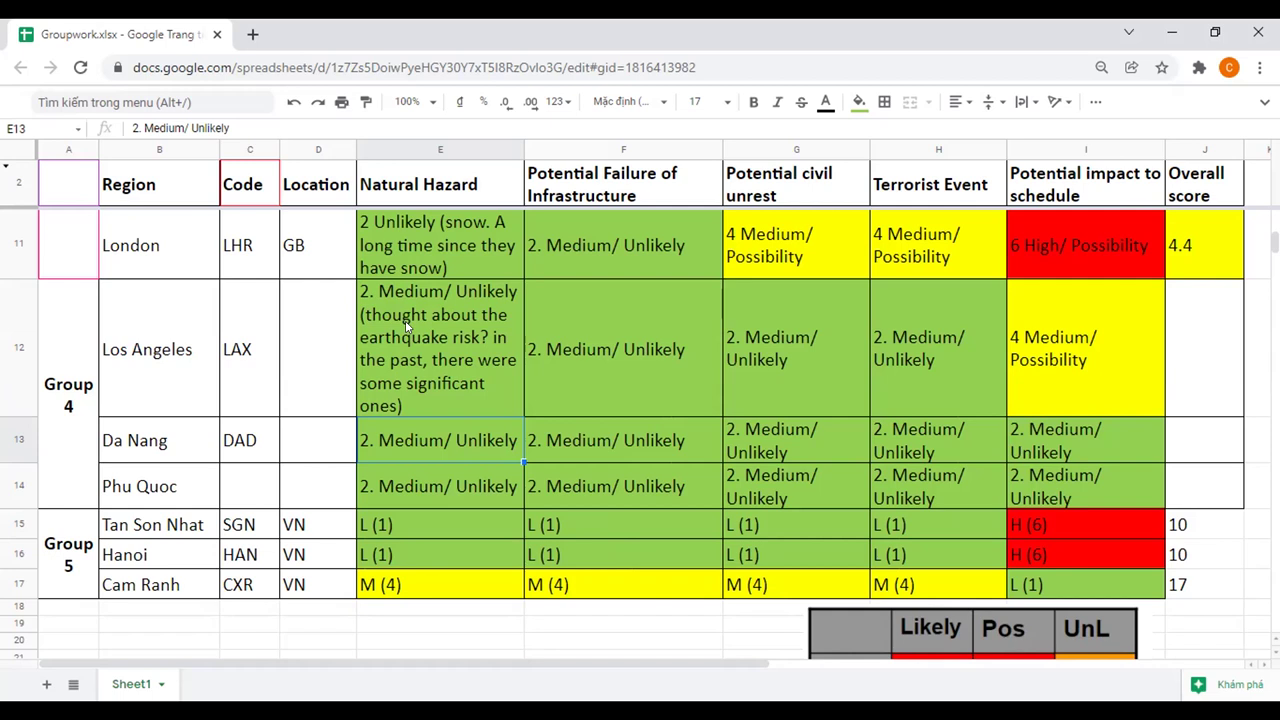
- Enter 5 as Los Angeles's Overall score
{"action": "left_click", "coordinate": [1098, 376]}
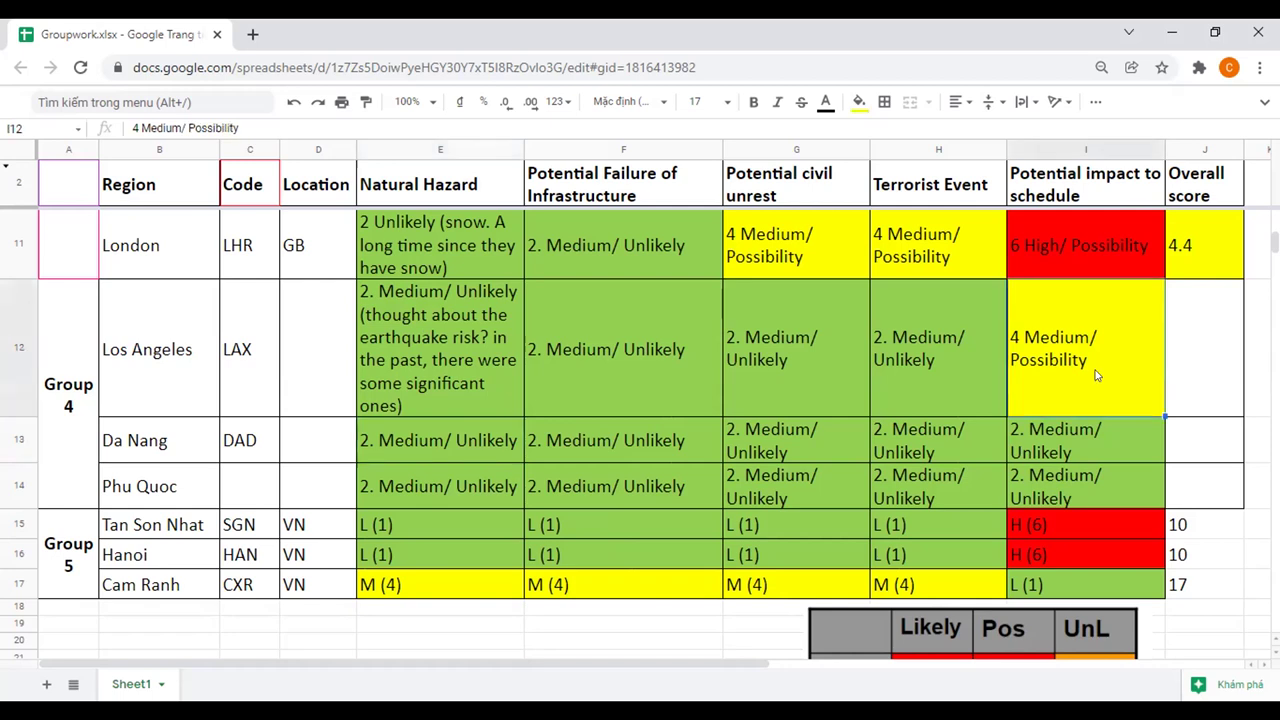
{"action": "left_click", "coordinate": [1190, 358]}
{"action": "type", "text": "5"}
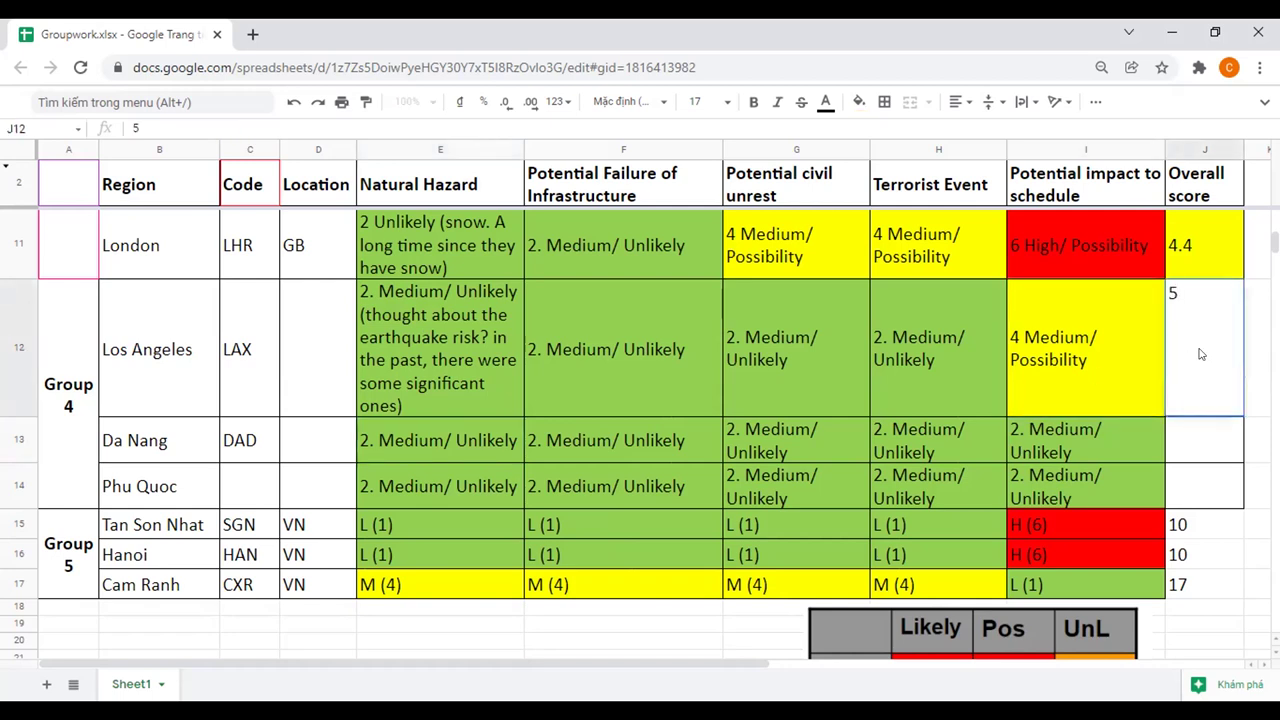
{"action": "key", "text": "Return"}
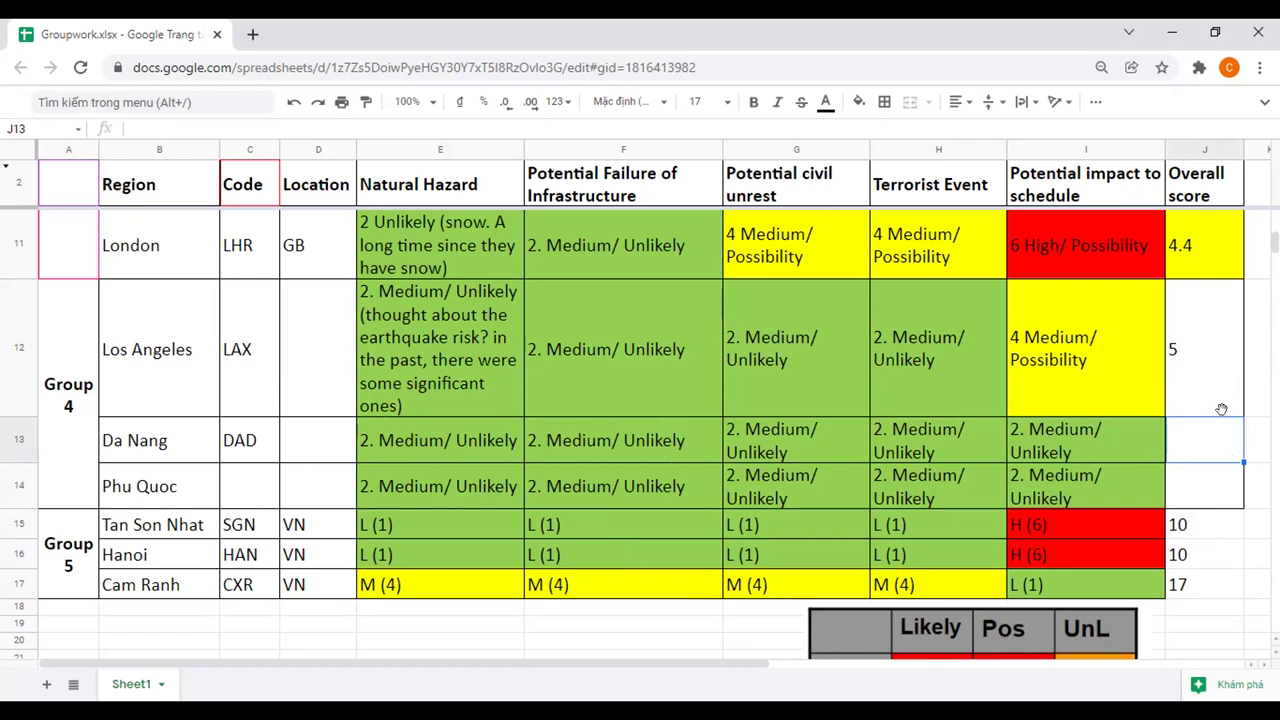
- Set Los Angeles's Overall score to 2.4
{"action": "left_click", "coordinate": [1205, 372]}
{"action": "type", "text": "2.5"}
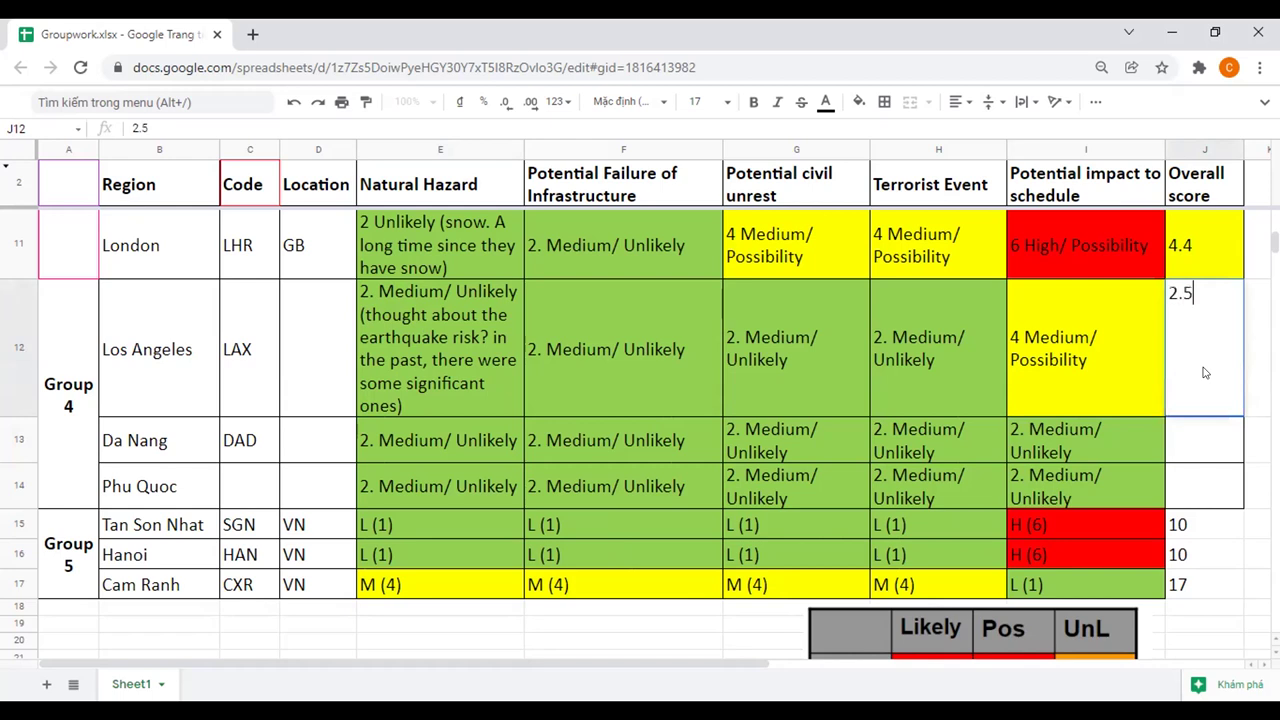
{"action": "key", "text": "BackSpace"}
{"action": "type", "text": "4"}
{"action": "left_click", "coordinate": [1193, 428]}
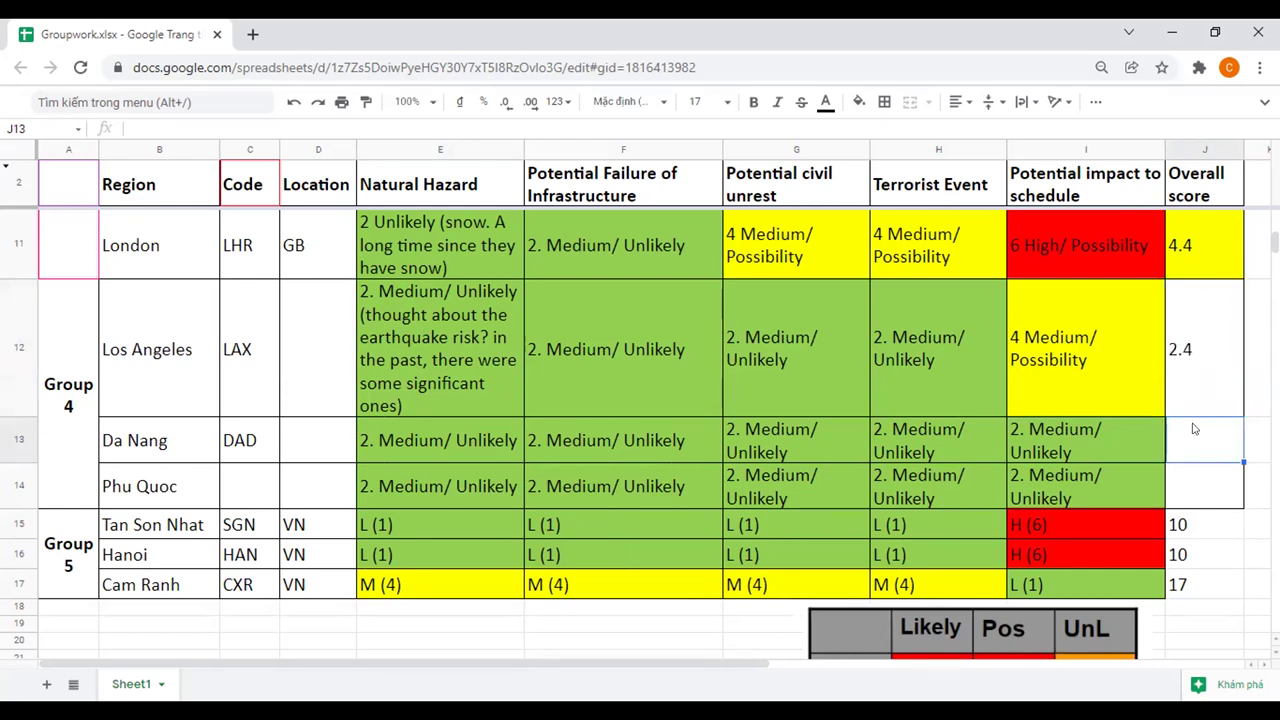
{"action": "left_click", "coordinate": [1196, 360]}
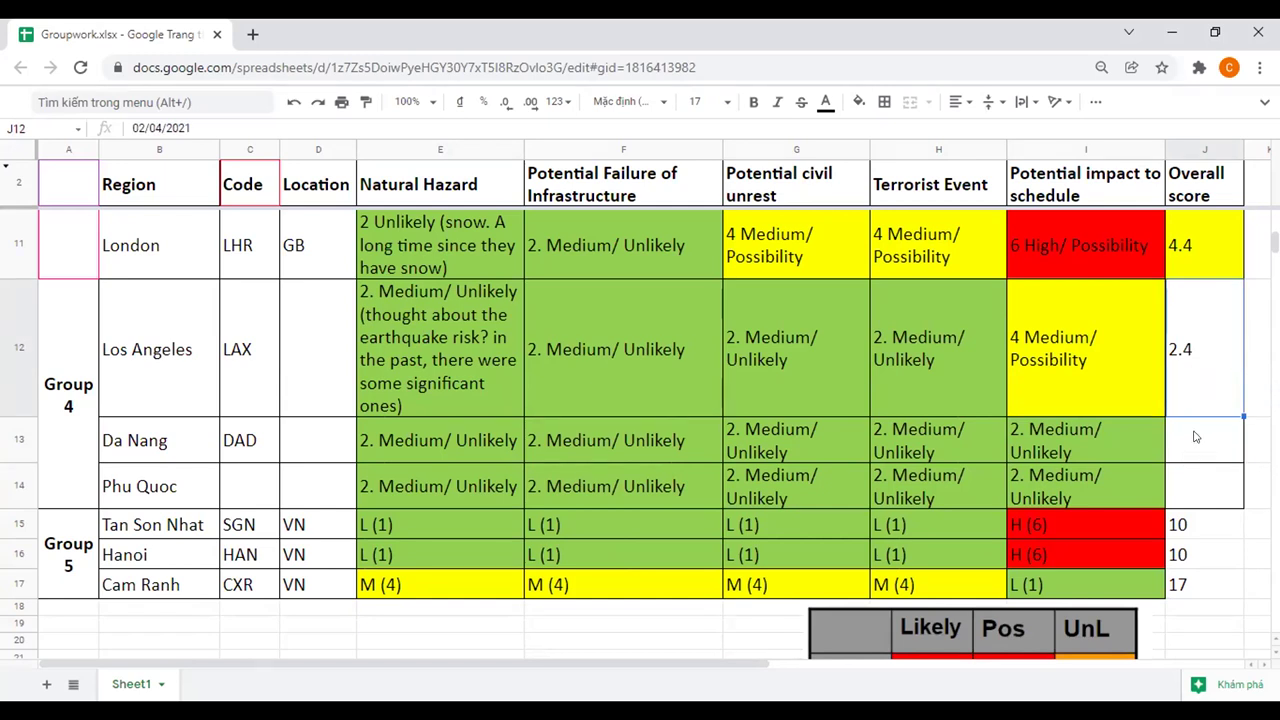
- Enter 2 as the Overall score for both Da Nang and Phu Quoc
{"action": "left_click", "coordinate": [1208, 445]}
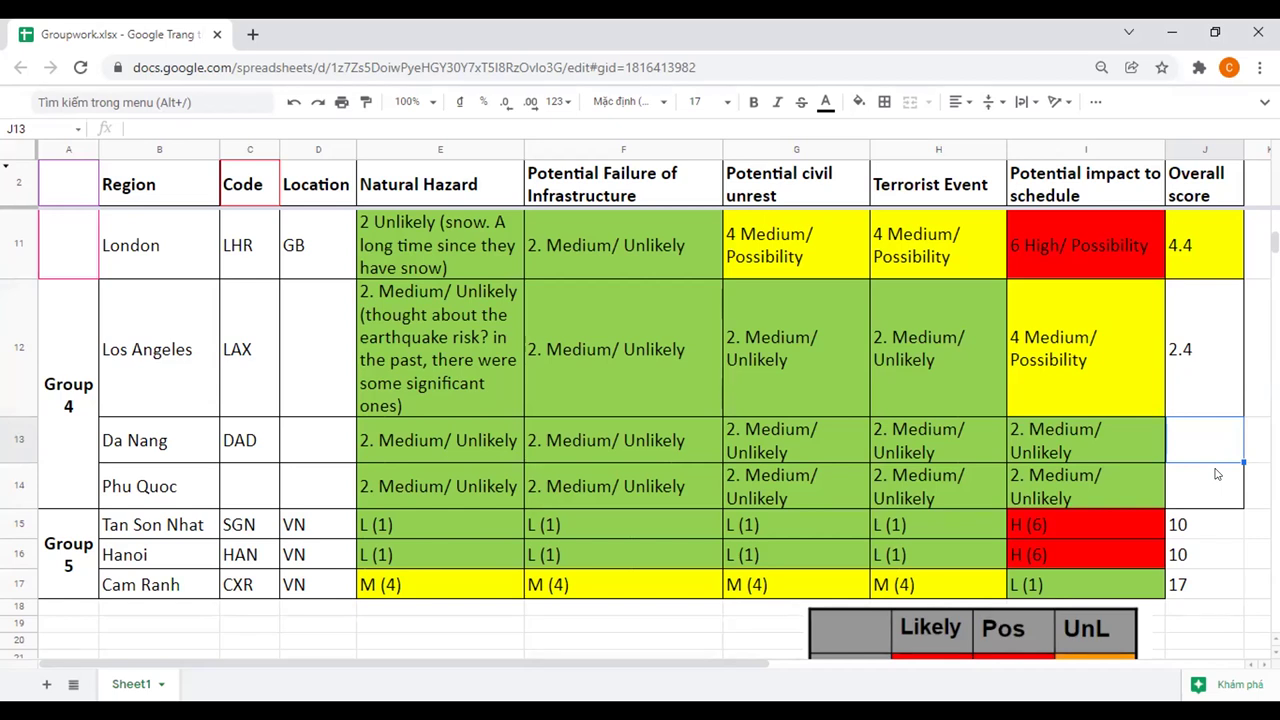
{"action": "type", "text": "2"}
{"action": "key", "text": "Return"}
{"action": "type", "text": "2"}
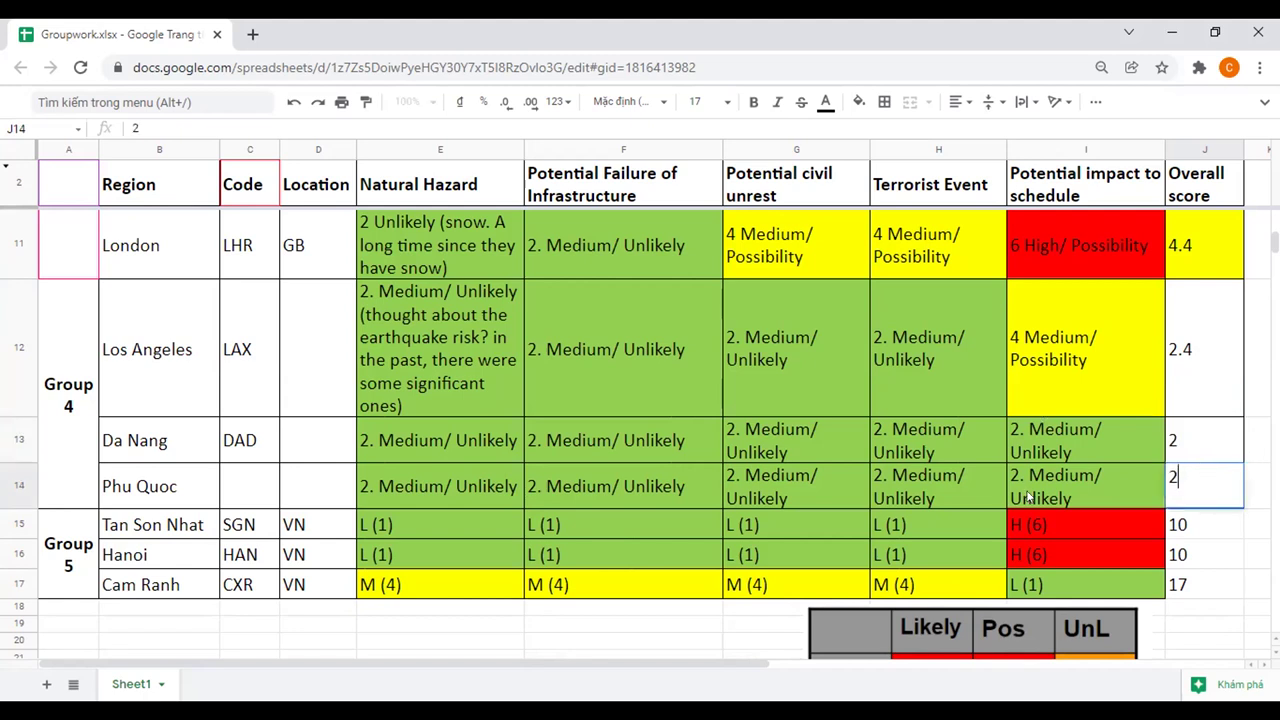
- Copy the green formatting of Da Nang's Potential impact to schedule cell onto the Da Nang and Phu Quoc Overall scores
{"action": "left_click", "coordinate": [1040, 445]}
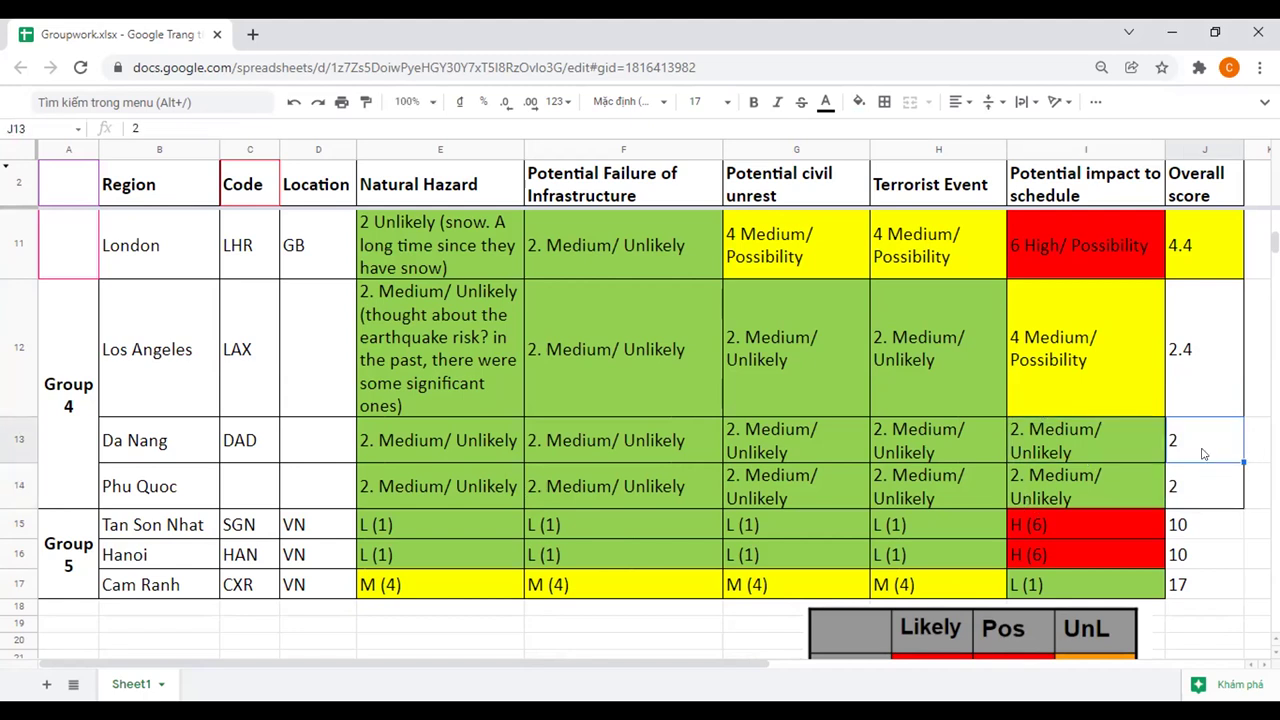
{"action": "left_click", "coordinate": [365, 104]}
{"action": "mouse_move", "coordinate": [1222, 435]}
{"action": "left_mouse_down"}
{"action": "mouse_move", "coordinate": [1222, 462]}
{"action": "mouse_move", "coordinate": [1245, 490]}
{"action": "left_mouse_up"}
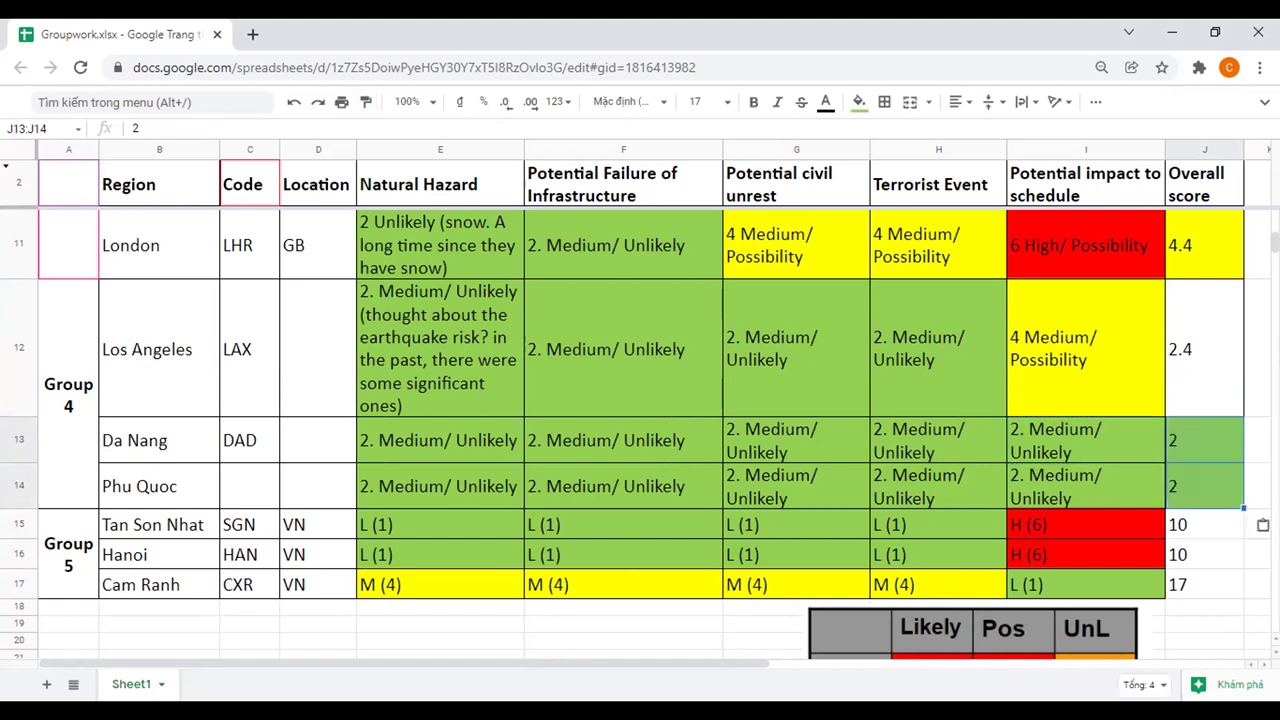
{"action": "scroll", "coordinate": [1190, 340], "scroll_direction": "down", "scroll_amount": 5}
{"action": "scroll", "coordinate": [1190, 340], "scroll_direction": "up", "scroll_amount": 2}
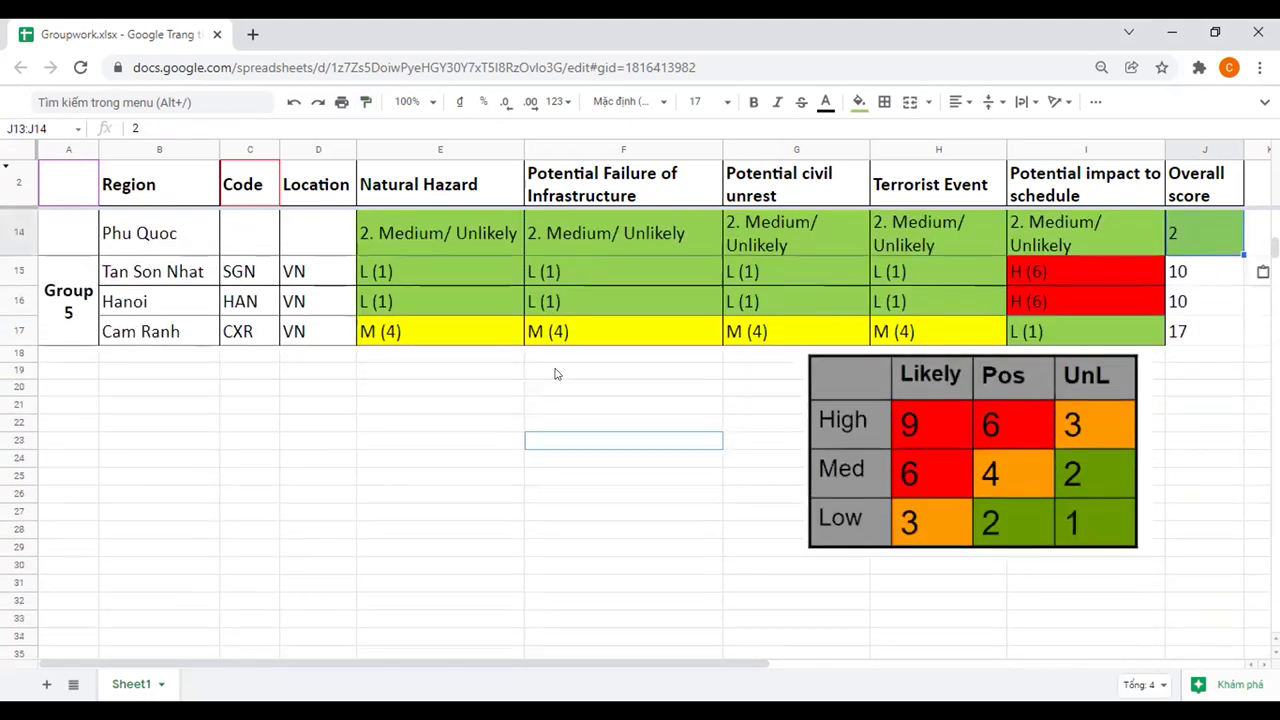
{"action": "left_click", "coordinate": [486, 272]}
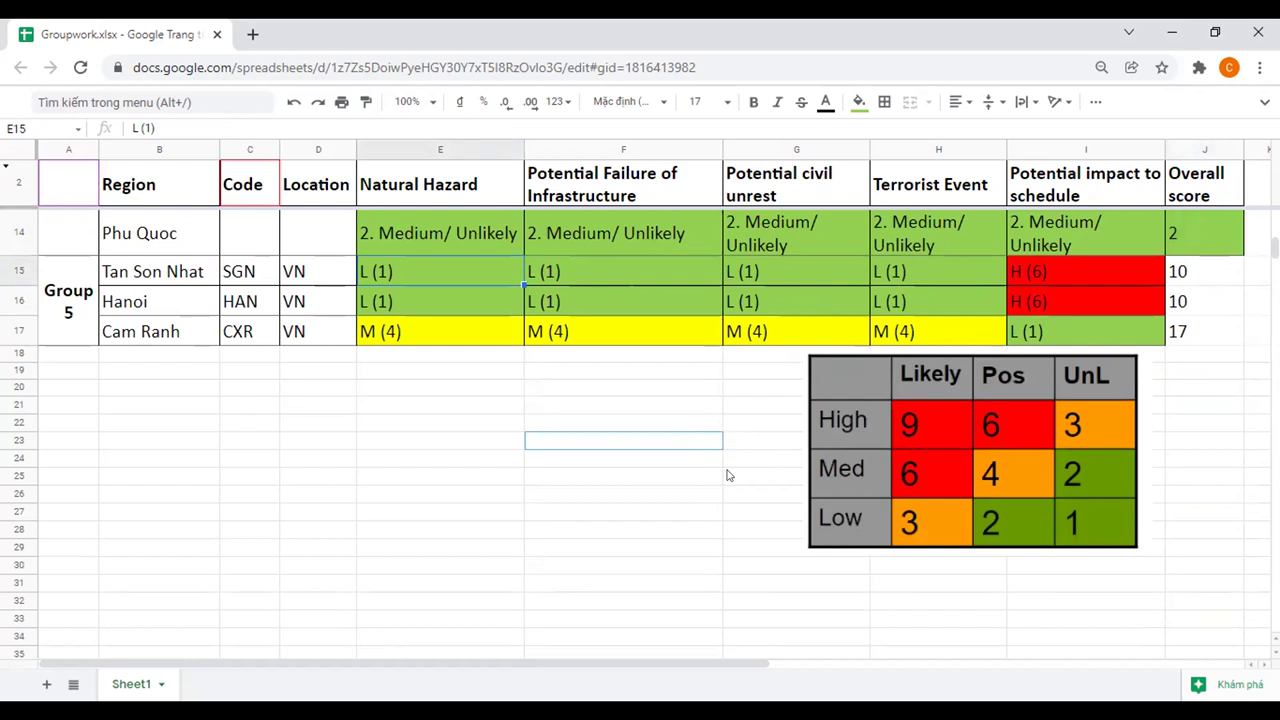
{"action": "double_click", "coordinate": [470, 270]}
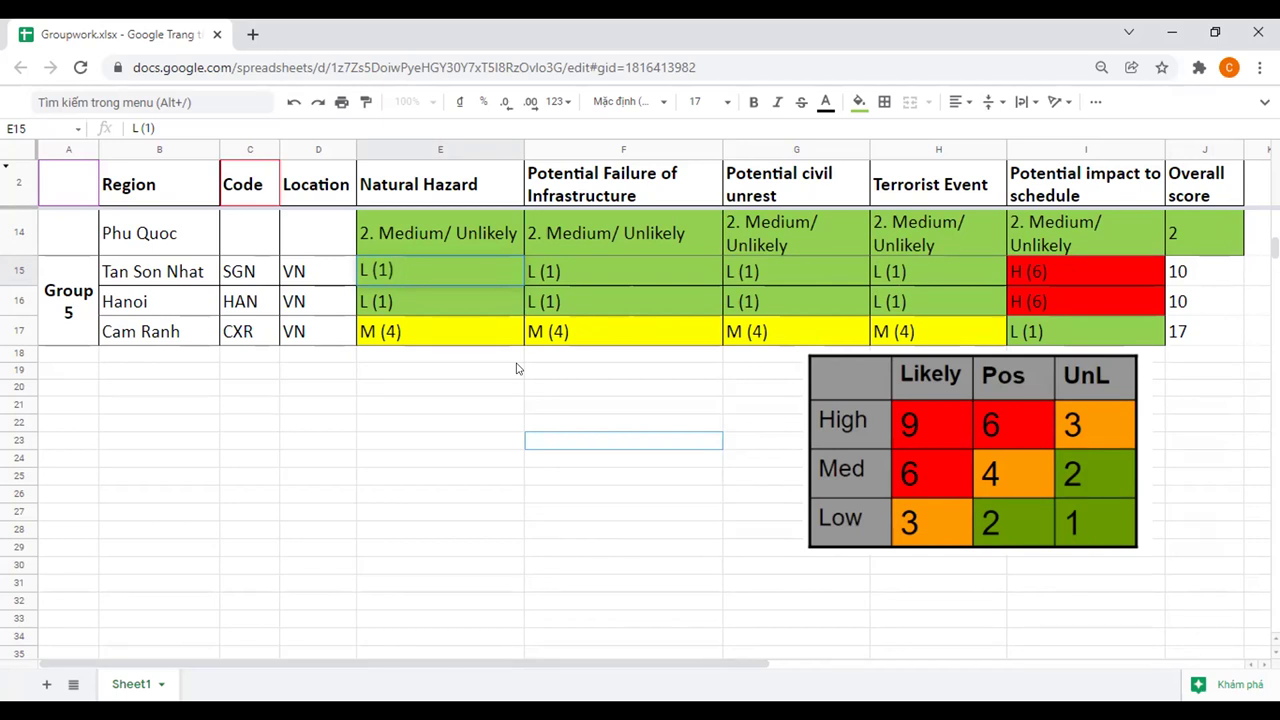
{"action": "type", "text": "(sometimes"}
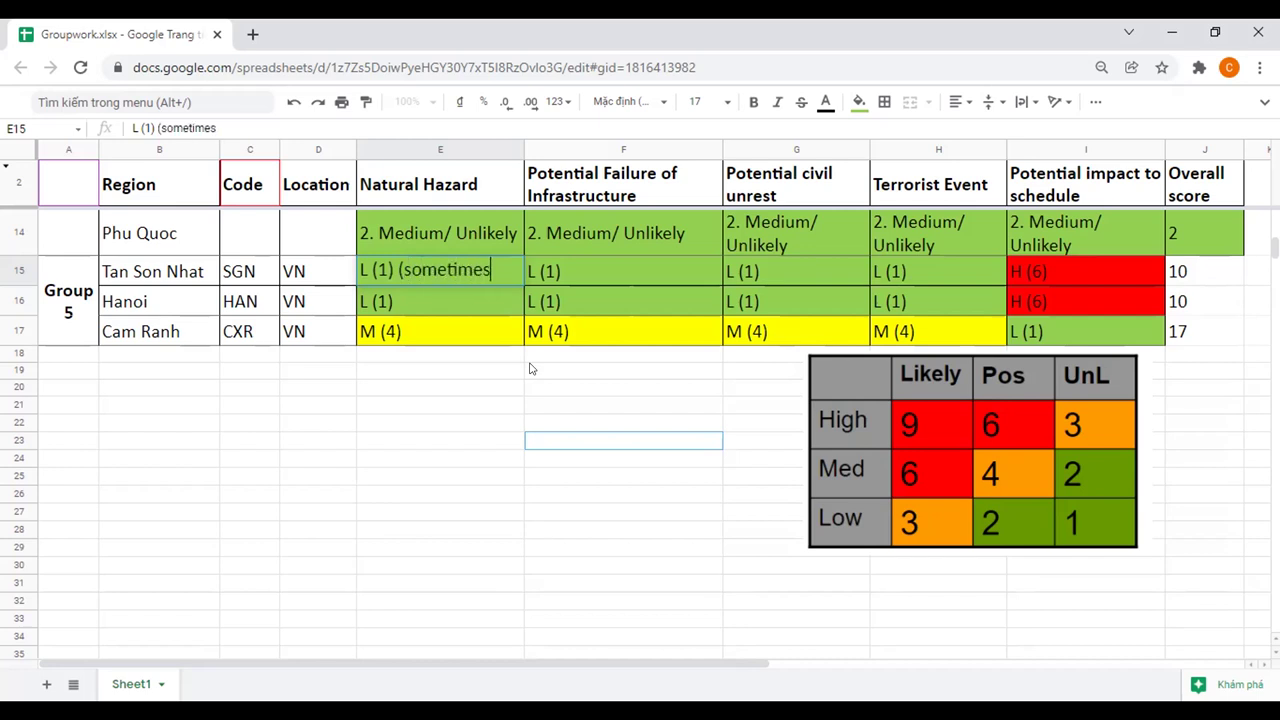
{"action": "key", "text": "BackSpace"}
{"action": "key", "text": "BackSpace"}
{"action": "key", "text": "BackSpace"}
{"action": "key", "text": "BackSpace"}
{"action": "key", "text": "BackSpace"}
{"action": "key", "text": "BackSpace"}
{"action": "key", "text": "BackSpace"}
{"action": "key", "text": "BackSpace"}
{"action": "key", "text": "BackSpace"}
{"action": "key", "text": "BackSpace"}
{"action": "key", "text": "BackSpace"}
- Add the note "(sometimes storm)" after Hanoi's Natural Hazard rating
{"action": "double_click", "coordinate": [459, 296]}
{"action": "type", "text": "(sometim"}
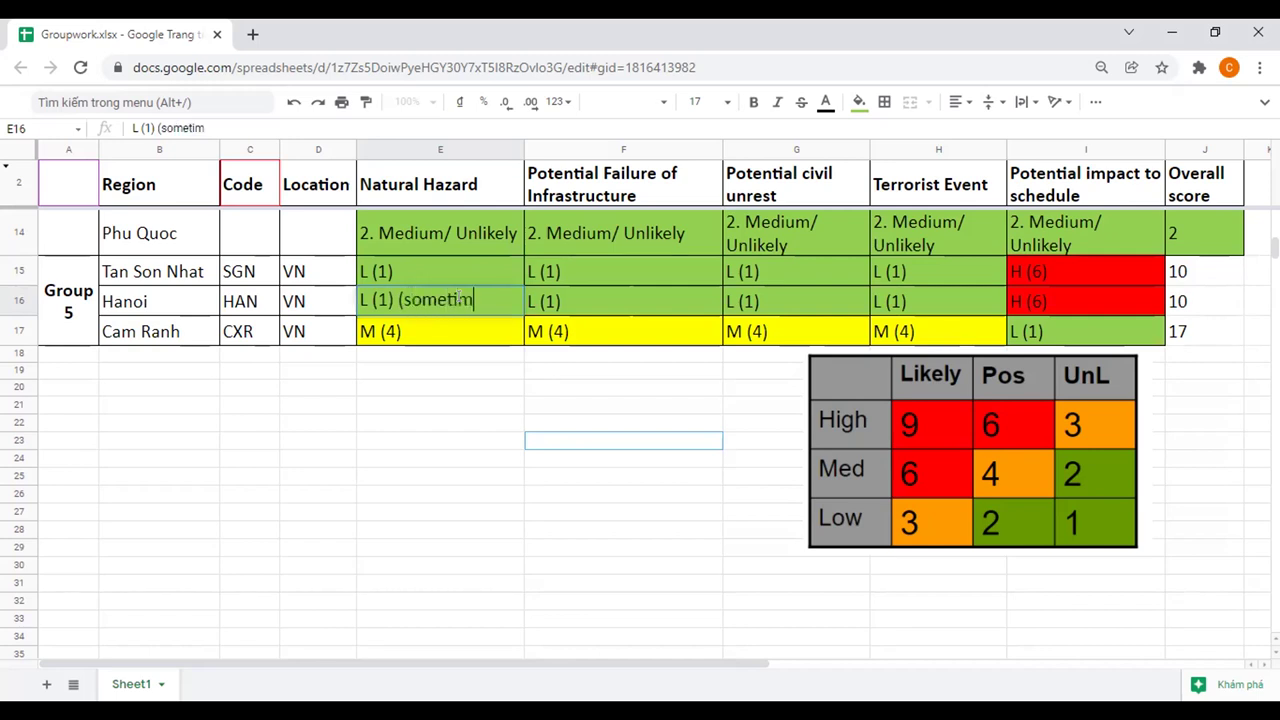
{"action": "type", "text": "es storm_"}
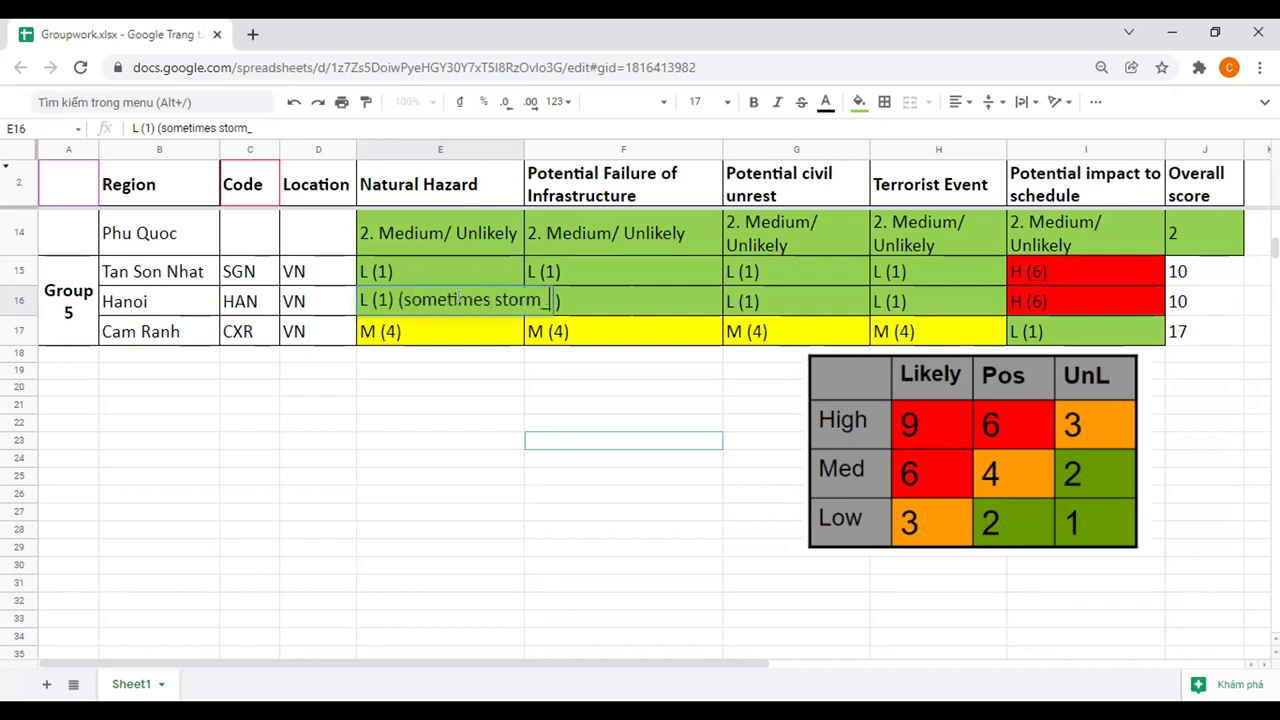
{"action": "key", "text": "Return"}
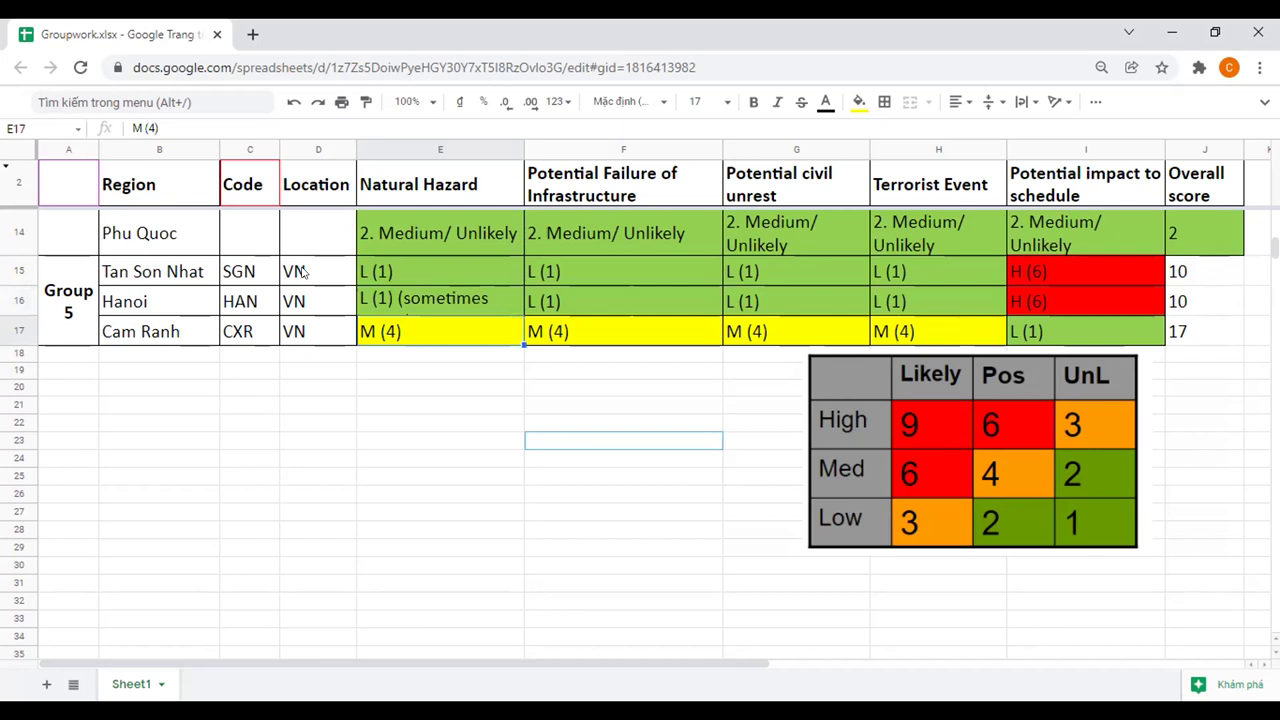
- Add the note "(sometimes rain)" after Tan Son Nhat's Natural Hazard rating
{"action": "left_click", "coordinate": [425, 270]}
{"action": "left_click_drag", "start_coordinate": [426, 272], "coordinate": [425, 273]}
{"action": "type", "text": "me"}
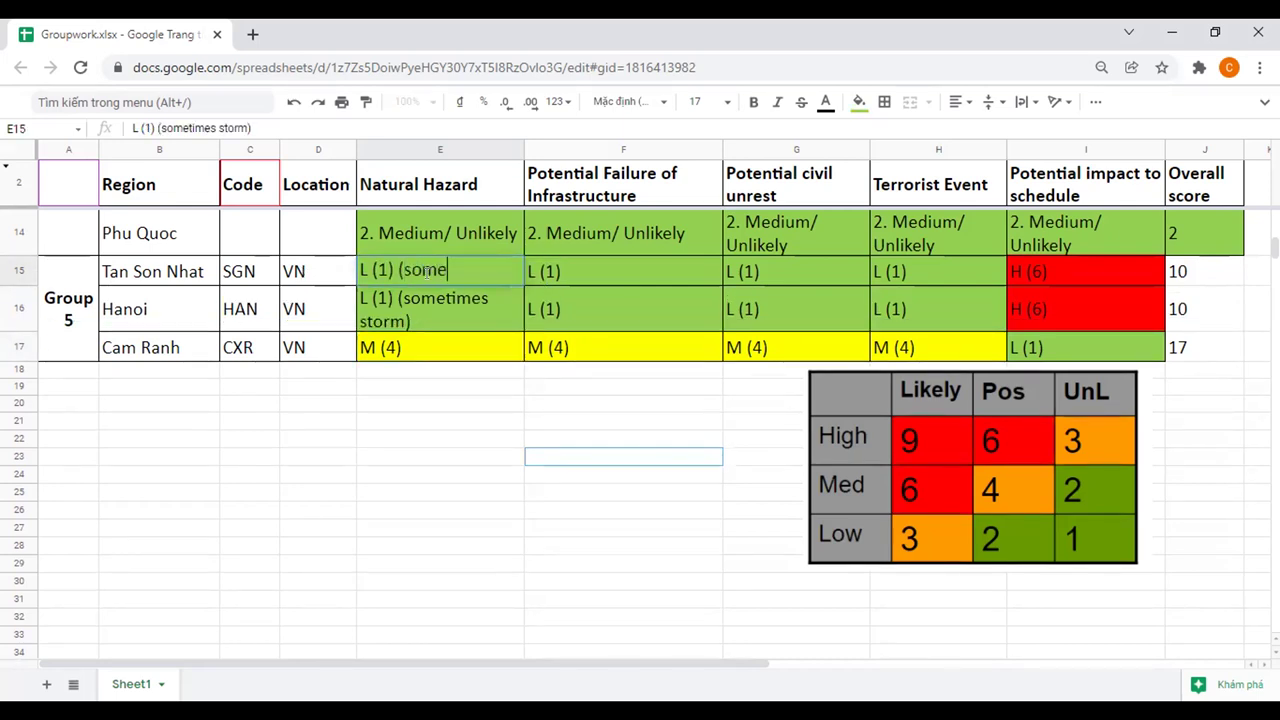
{"action": "type", "text": "times rain)"}
{"action": "key", "text": "Return"}
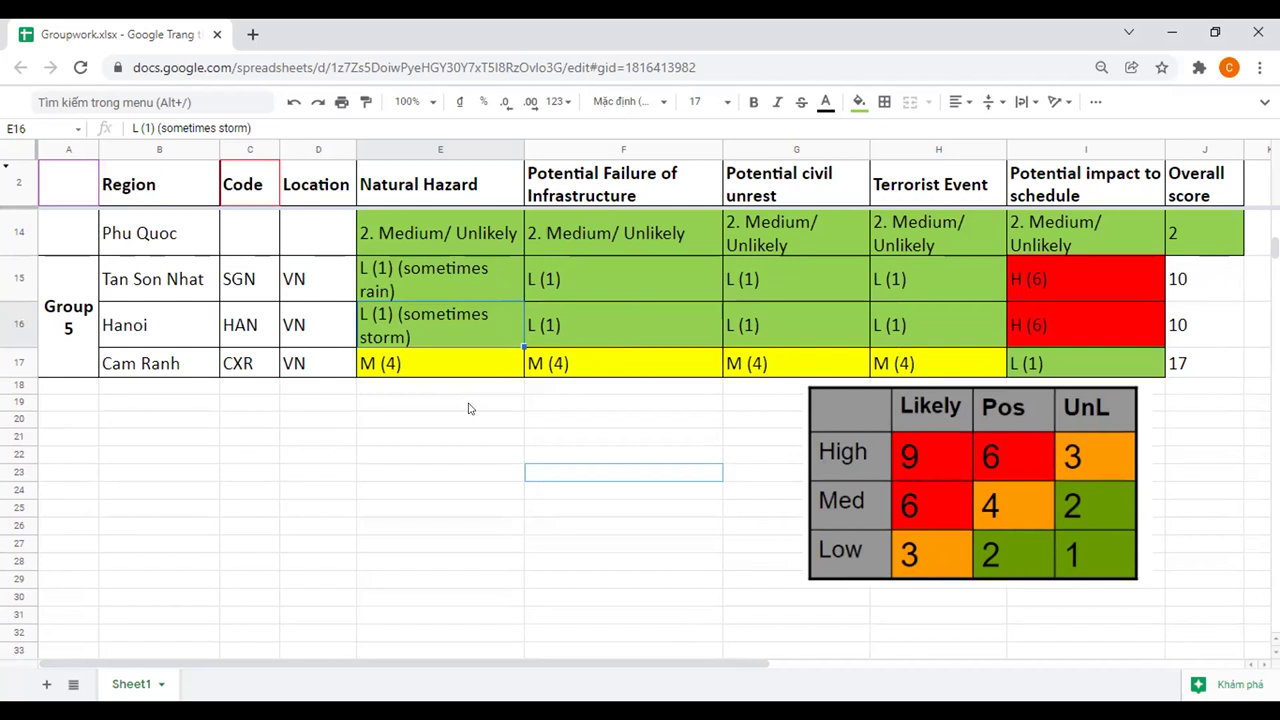
- Add "(in middle of VN, 2 or 3 storms)" after Cam Ranh's Natural Hazard rating and fit the row height to the text
{"action": "double_click", "coordinate": [427, 363]}
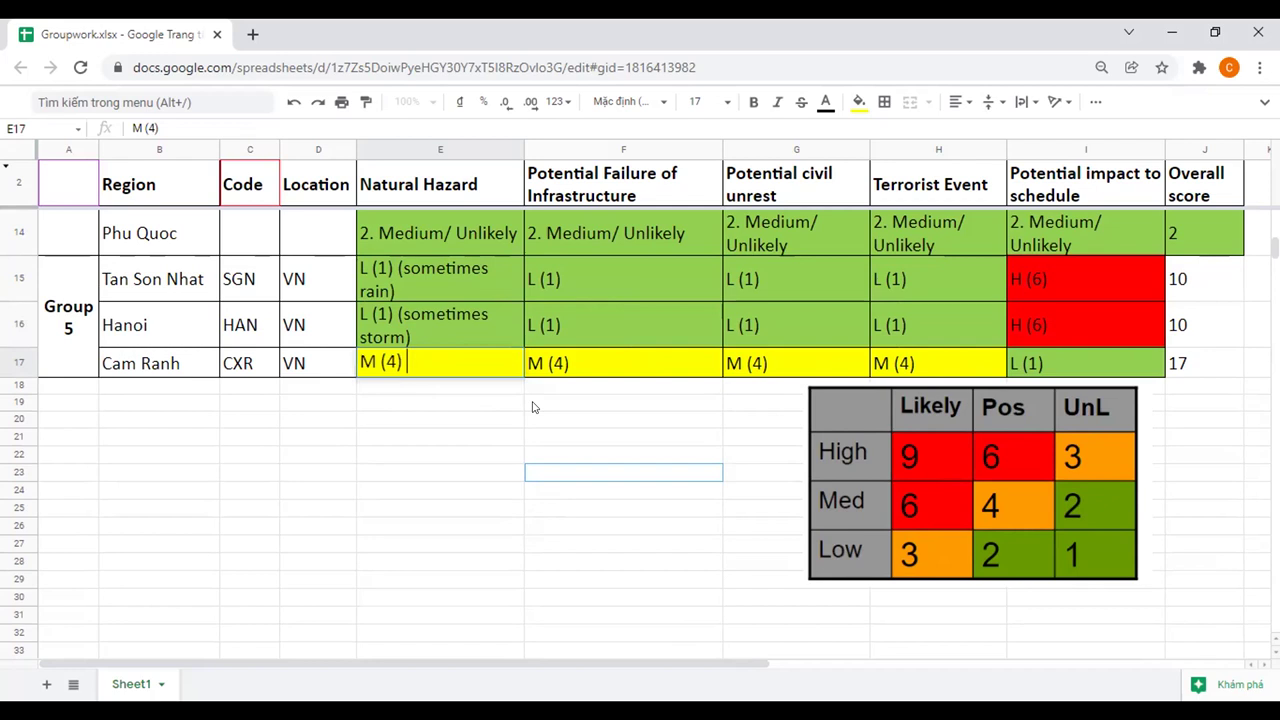
{"action": "type", "text": "(in middle of VN, 2 or 3 storms)"}
{"action": "key", "text": "Return"}
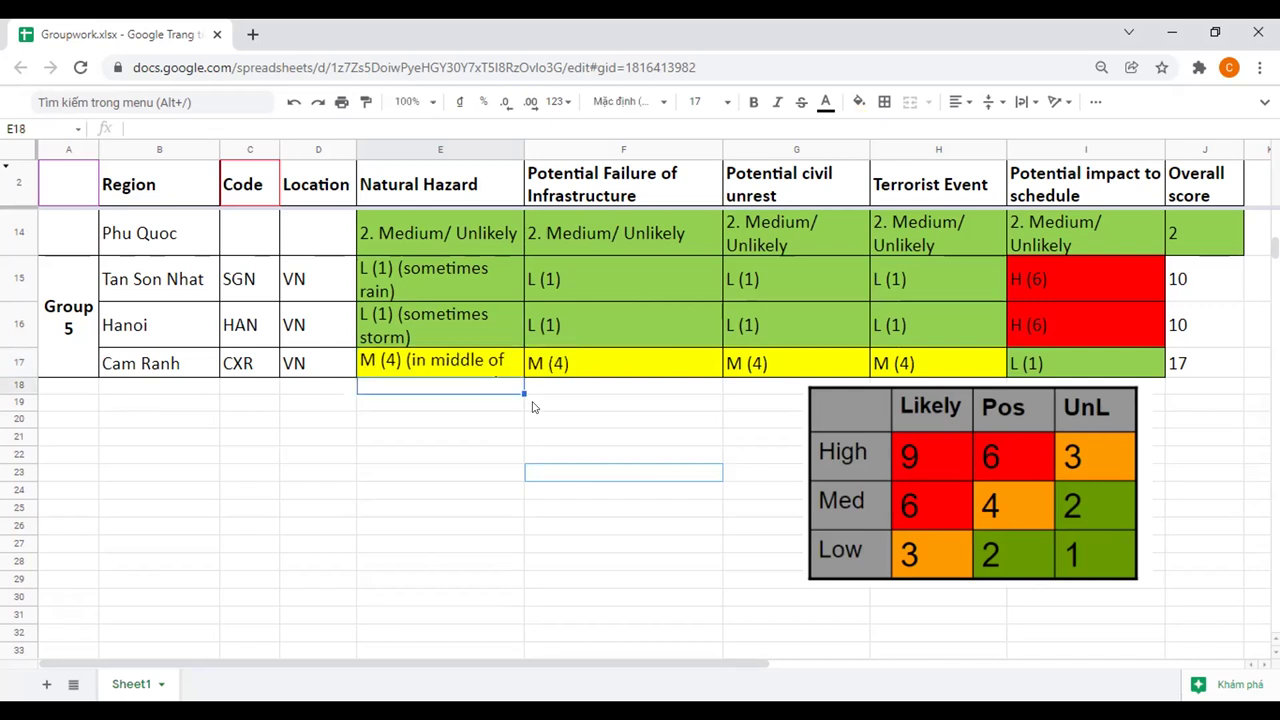
{"action": "double_click", "coordinate": [17, 375]}
{"action": "left_click", "coordinate": [440, 524]}
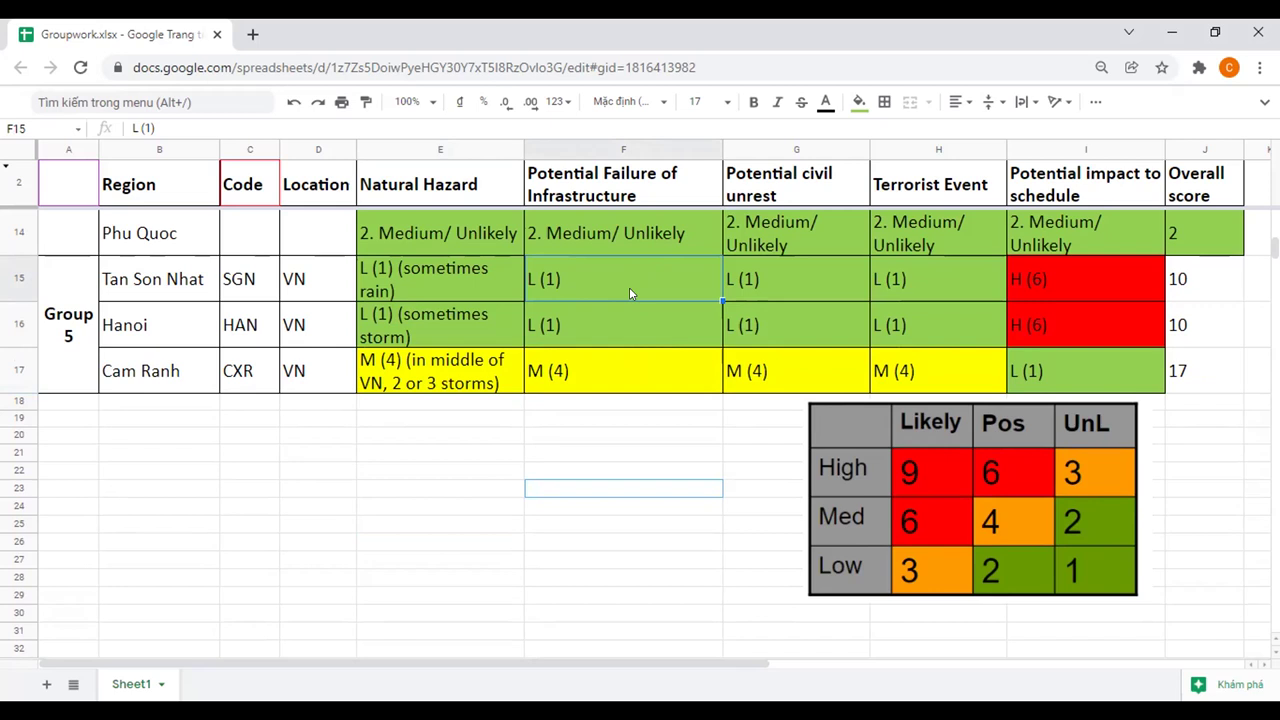
- Add the note "(new international airport, only one control tower)" after Cam Ranh's Potential Failure of Infrastructure rating
{"action": "left_click", "coordinate": [621, 322]}
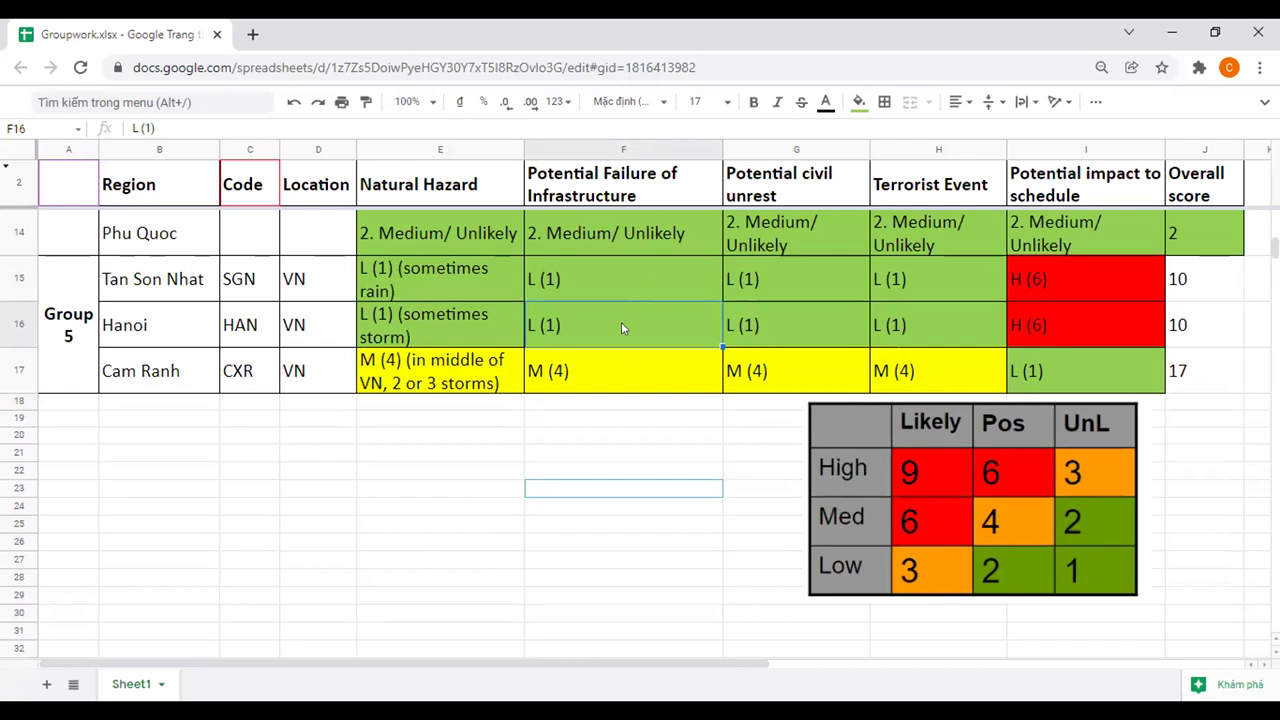
{"action": "left_click", "coordinate": [645, 372]}
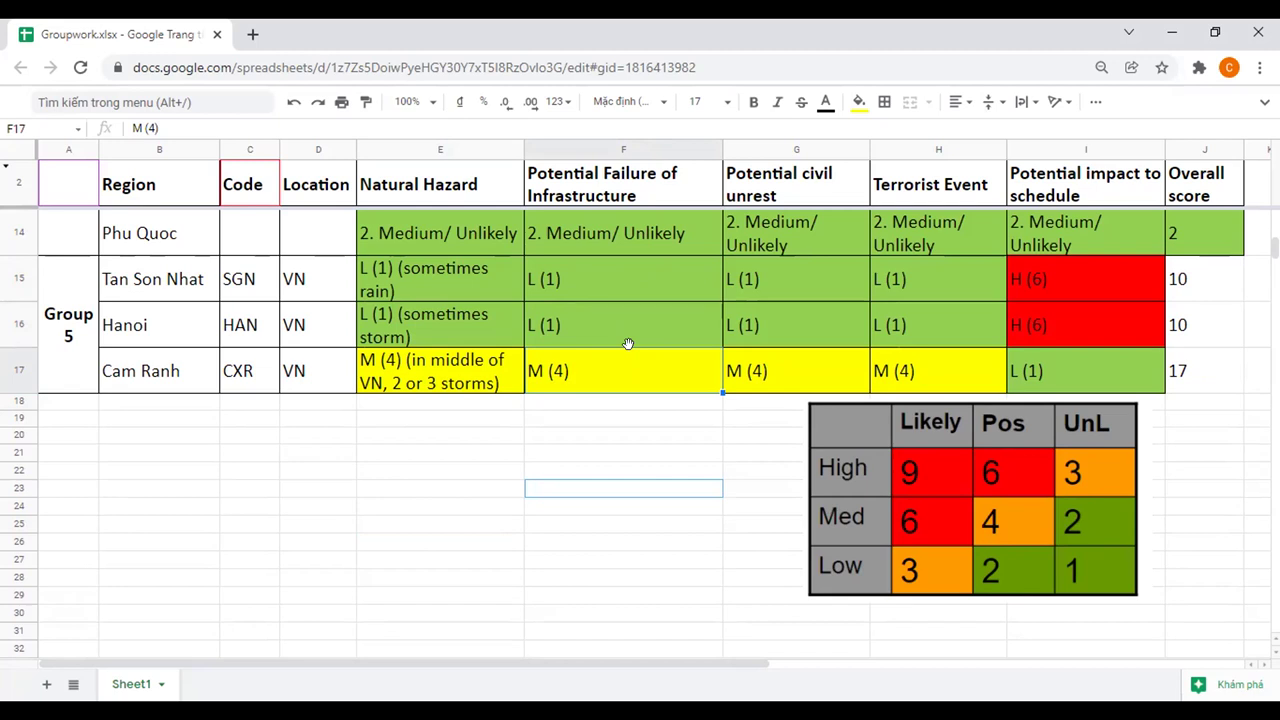
{"action": "double_click", "coordinate": [660, 362]}
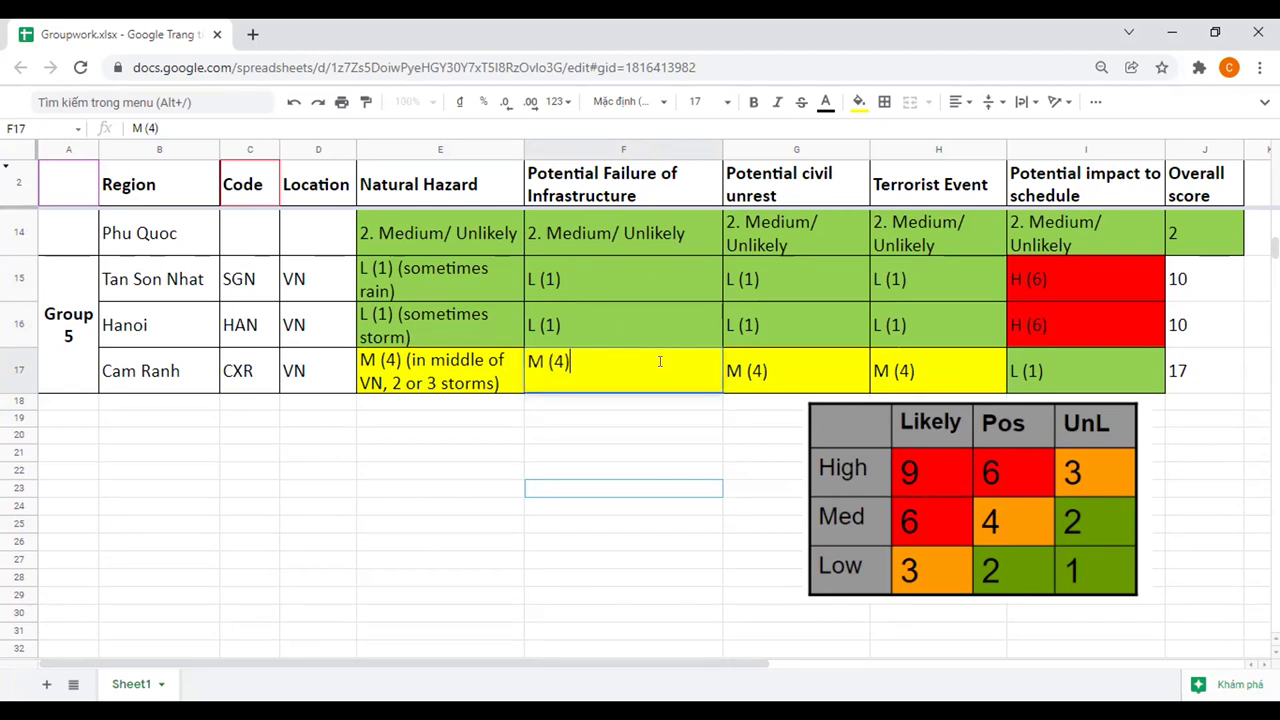
{"action": "type", "text": "(new inter"}
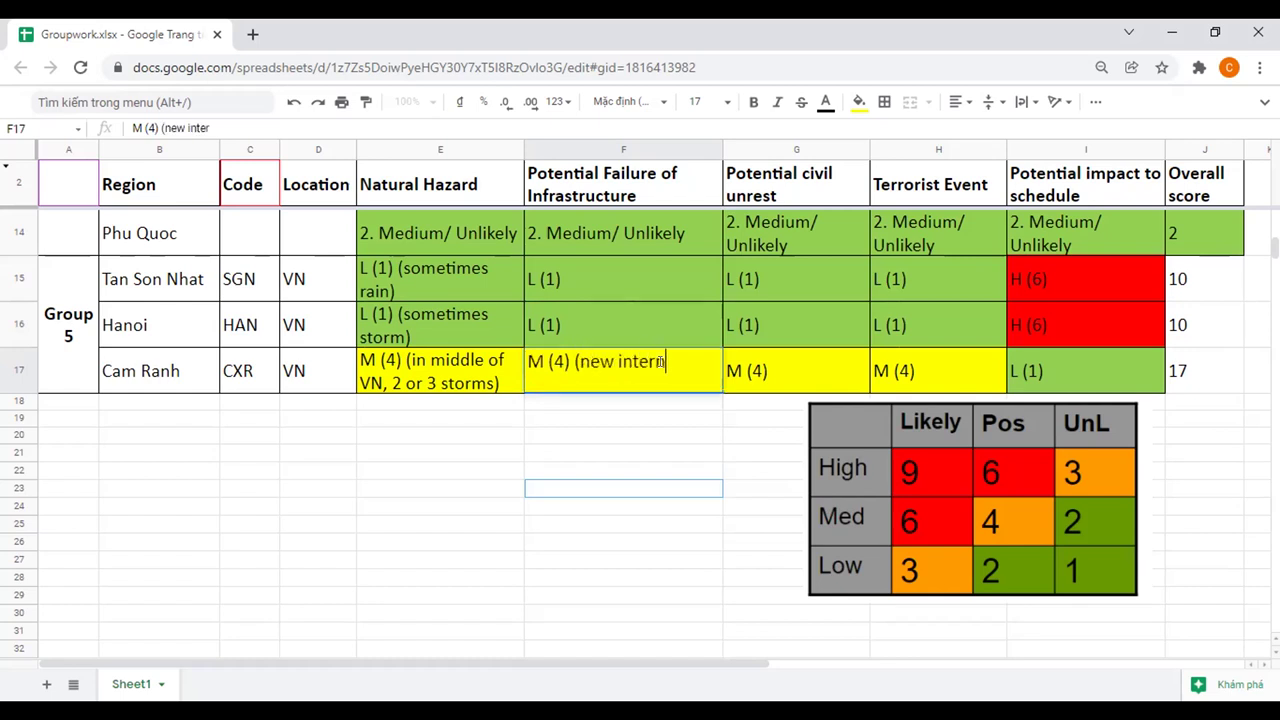
{"action": "type", "text": "national air"}
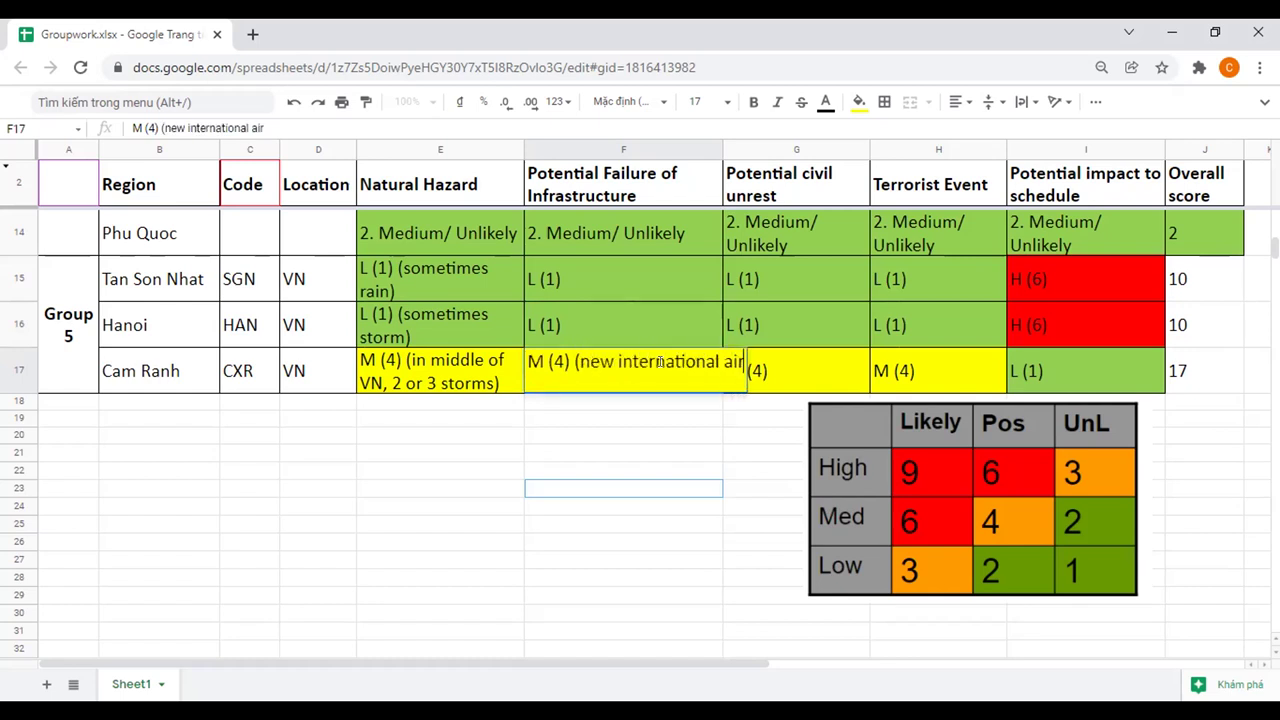
{"action": "type", "text": "port"}
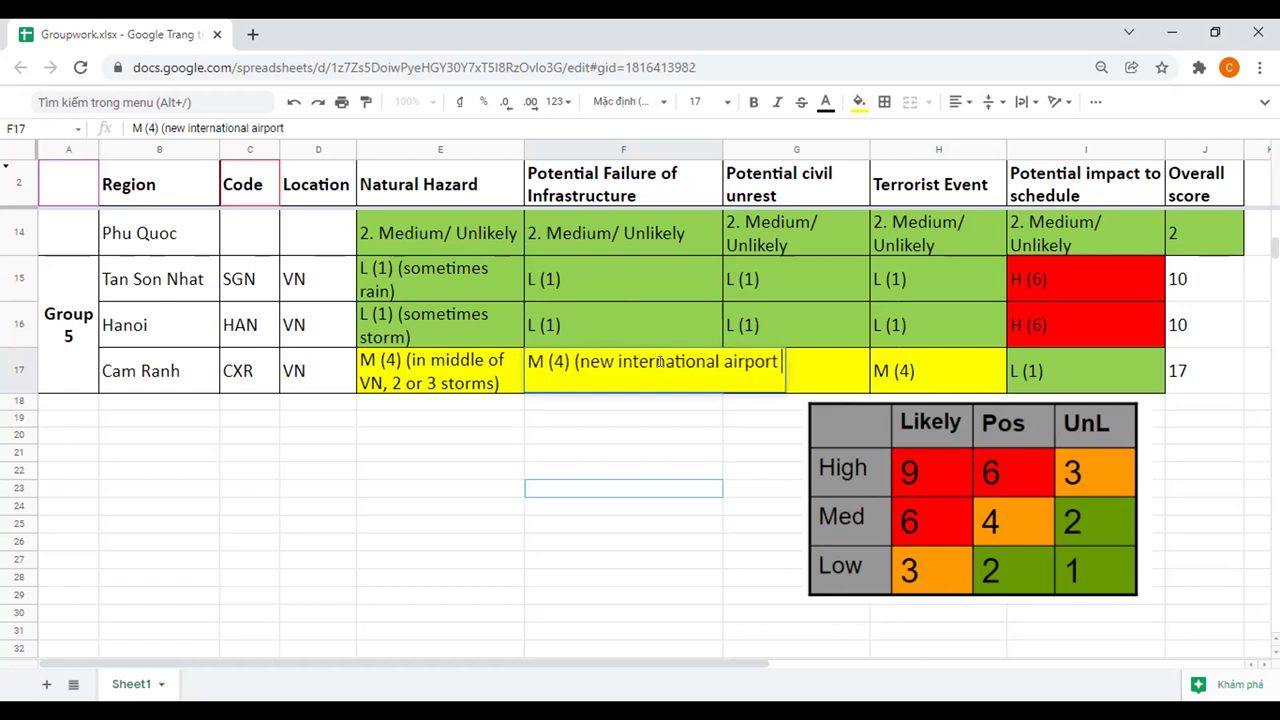
{"action": "type", "text": ", only"}
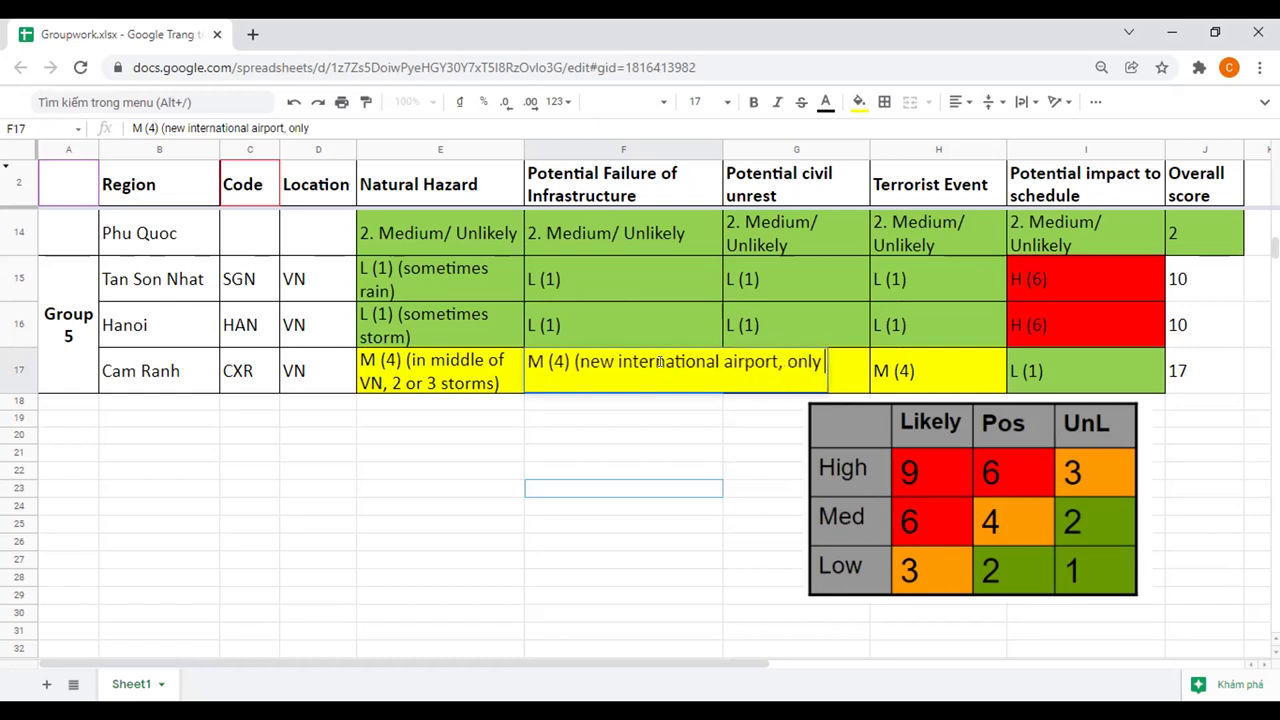
{"action": "type", "text": " one control"}
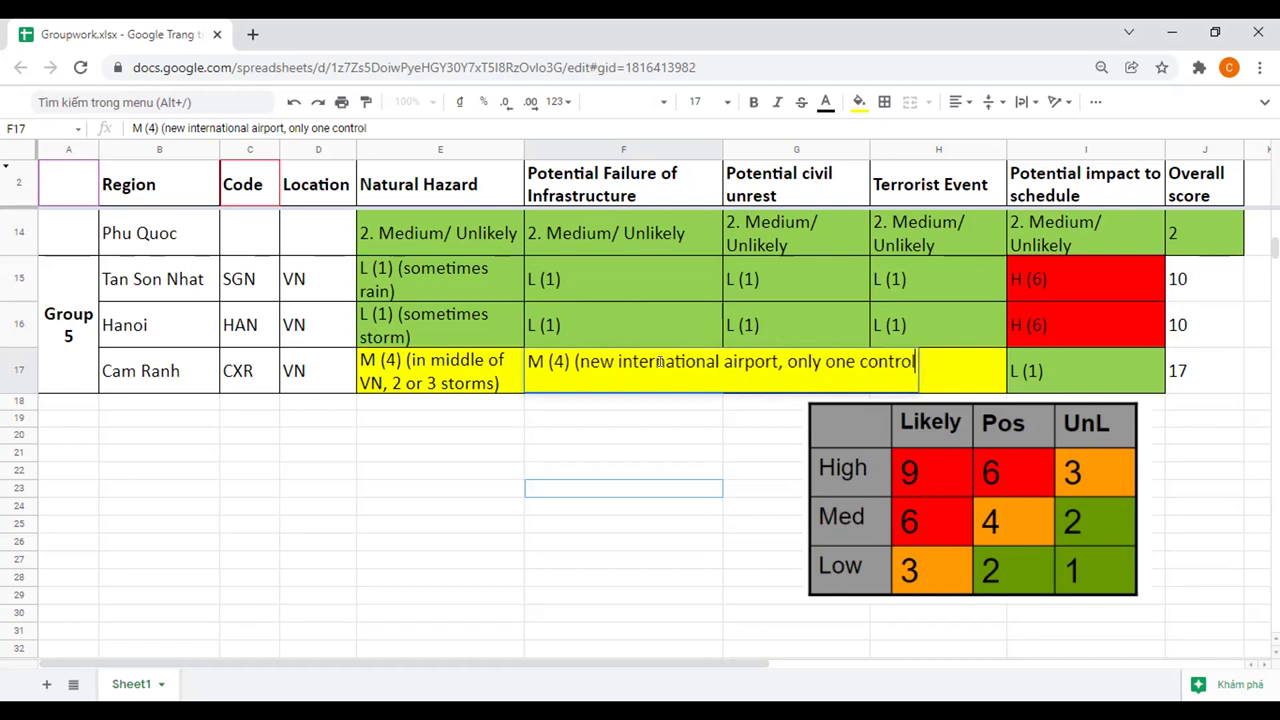
{"action": "type", "text": " tower)"}
{"action": "key", "text": "Return"}
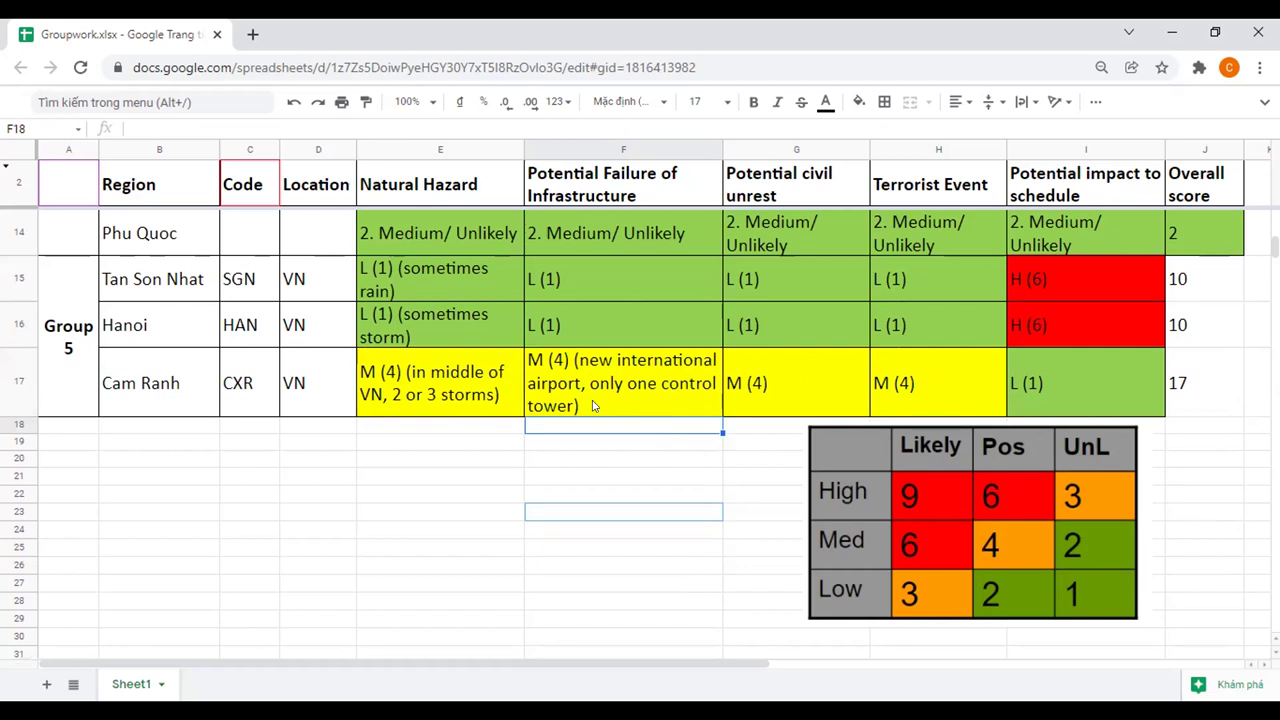
{"action": "left_click", "coordinate": [802, 270]}
{"action": "left_click", "coordinate": [798, 322]}
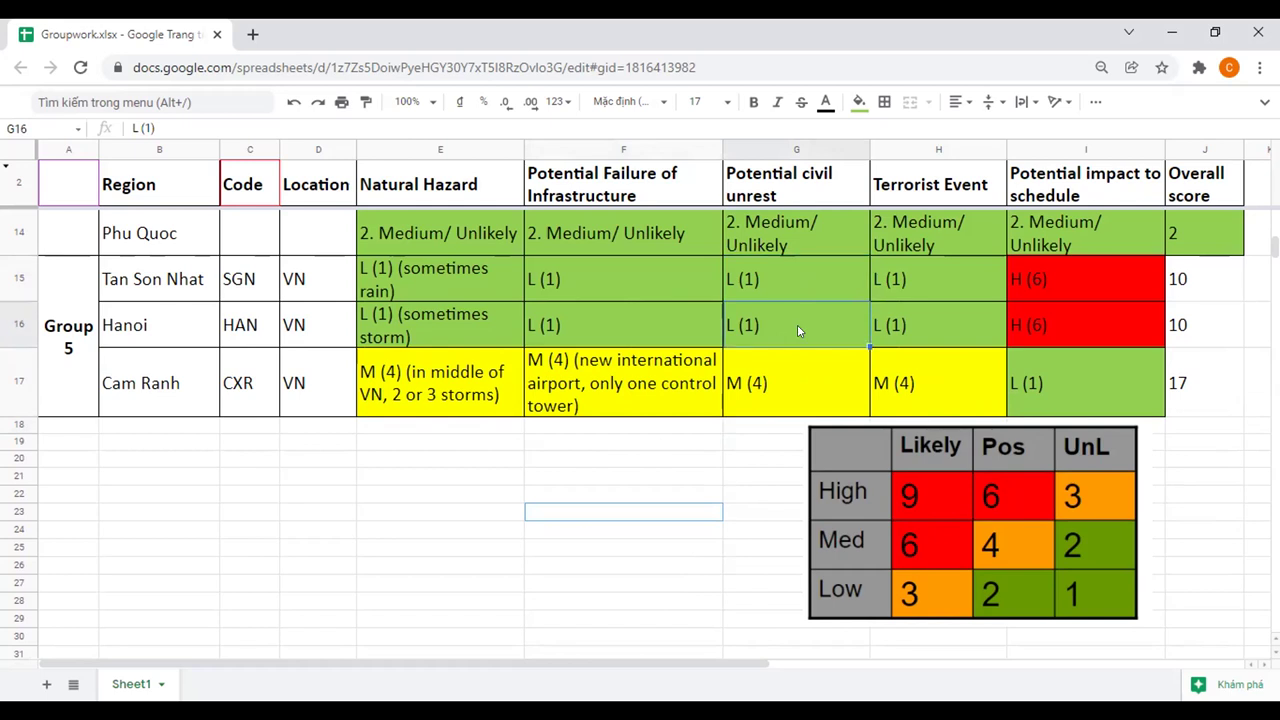
{"action": "left_click", "coordinate": [883, 362]}
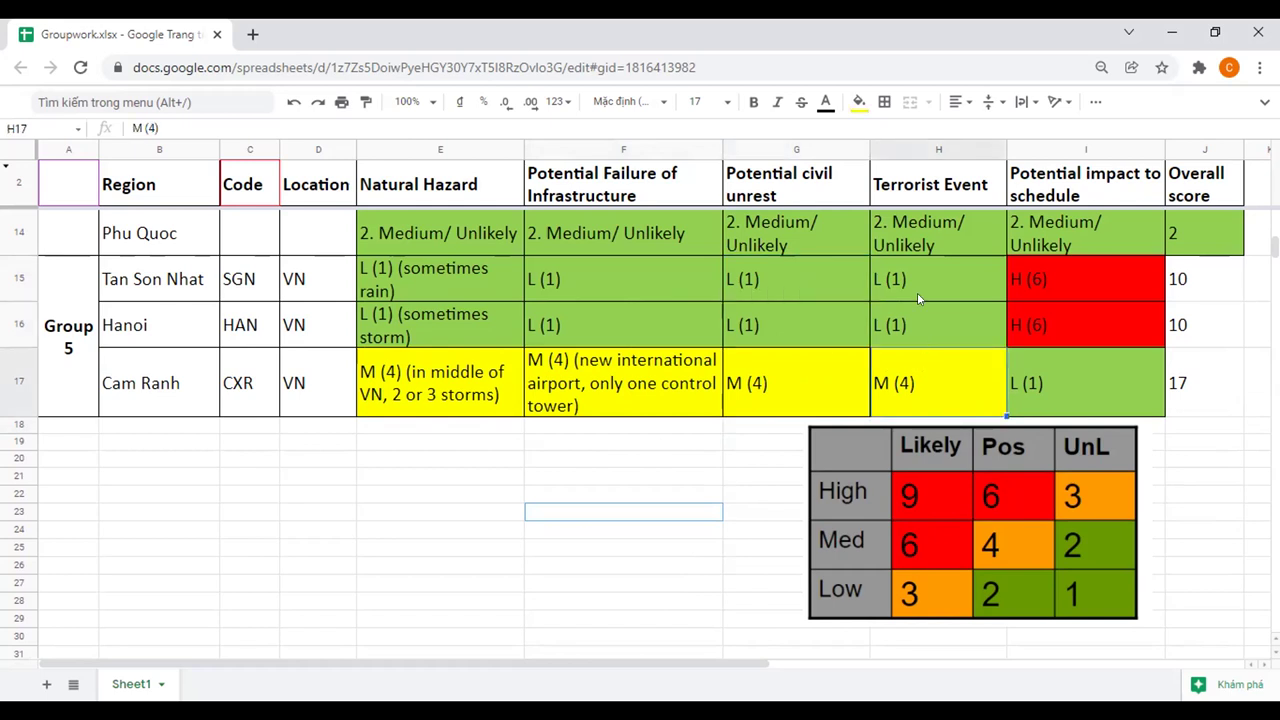
{"action": "left_click", "coordinate": [917, 292]}
{"action": "left_click", "coordinate": [809, 296]}
{"action": "left_click", "coordinate": [885, 328]}
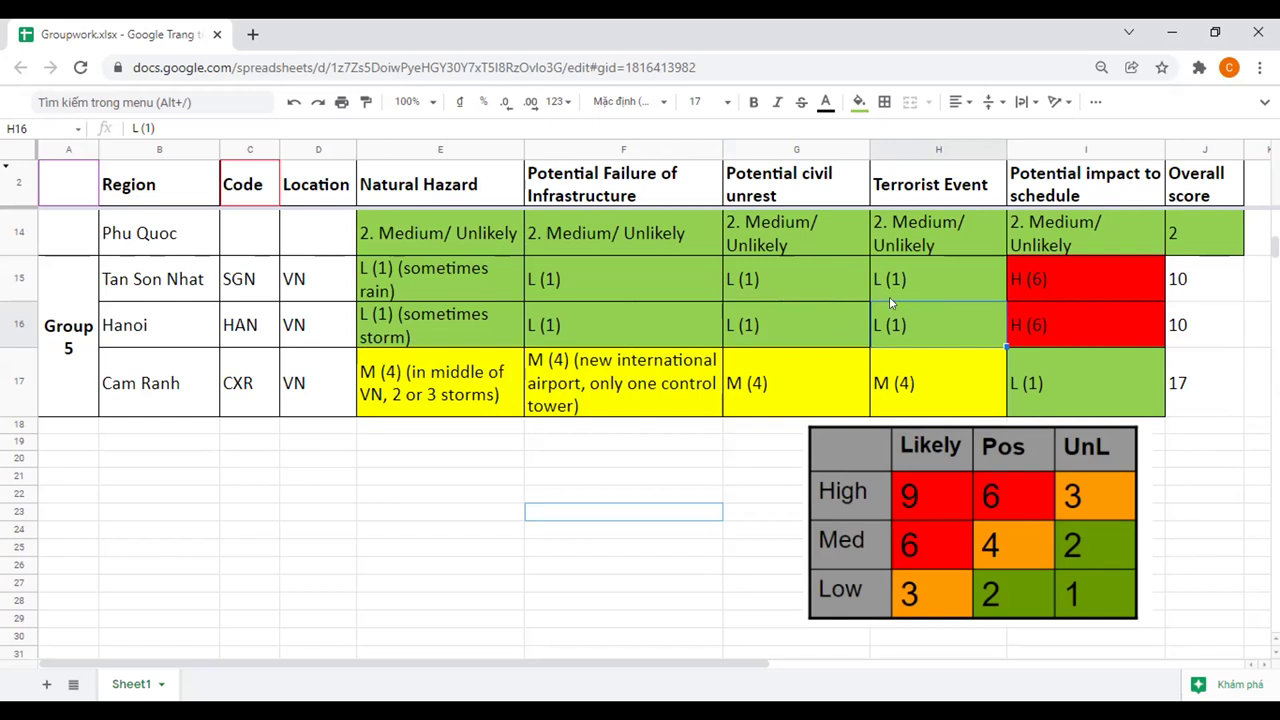
- Add "(complex because residents come from different part of the country and the world)" after Cam Ranh's Potential civil unrest rating
{"action": "left_click", "coordinate": [830, 392]}
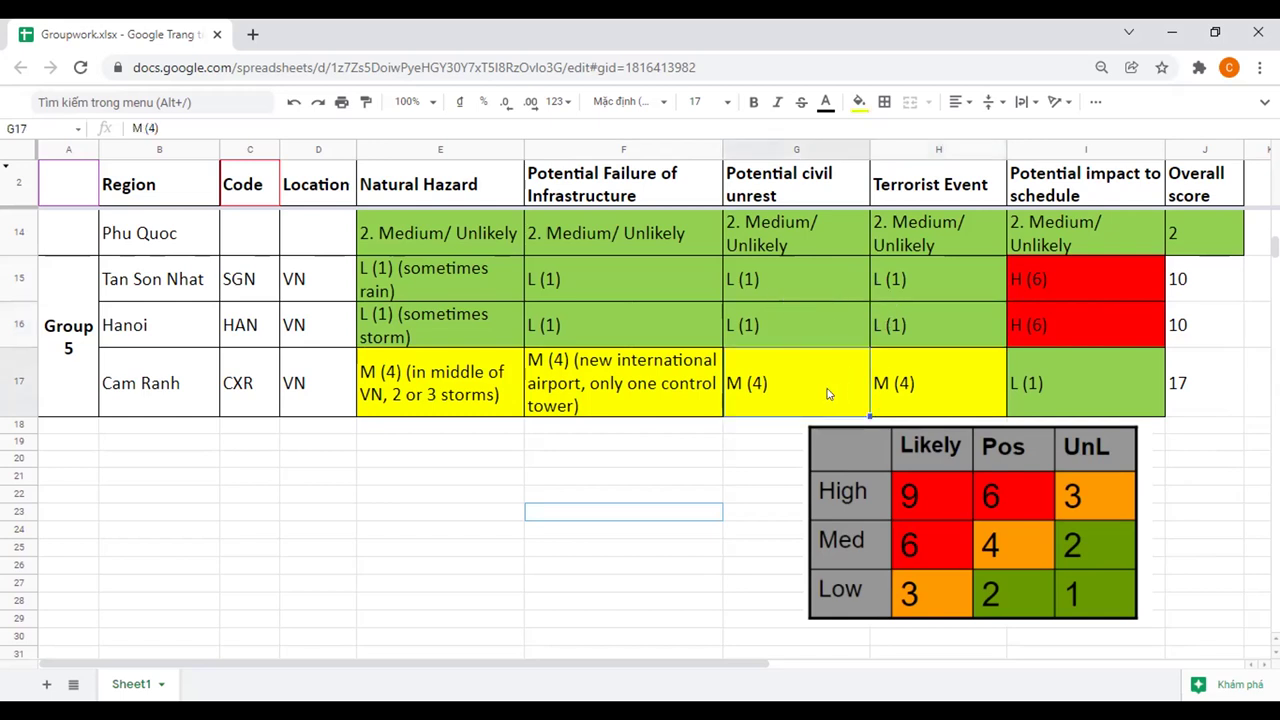
{"action": "double_click", "coordinate": [826, 387]}
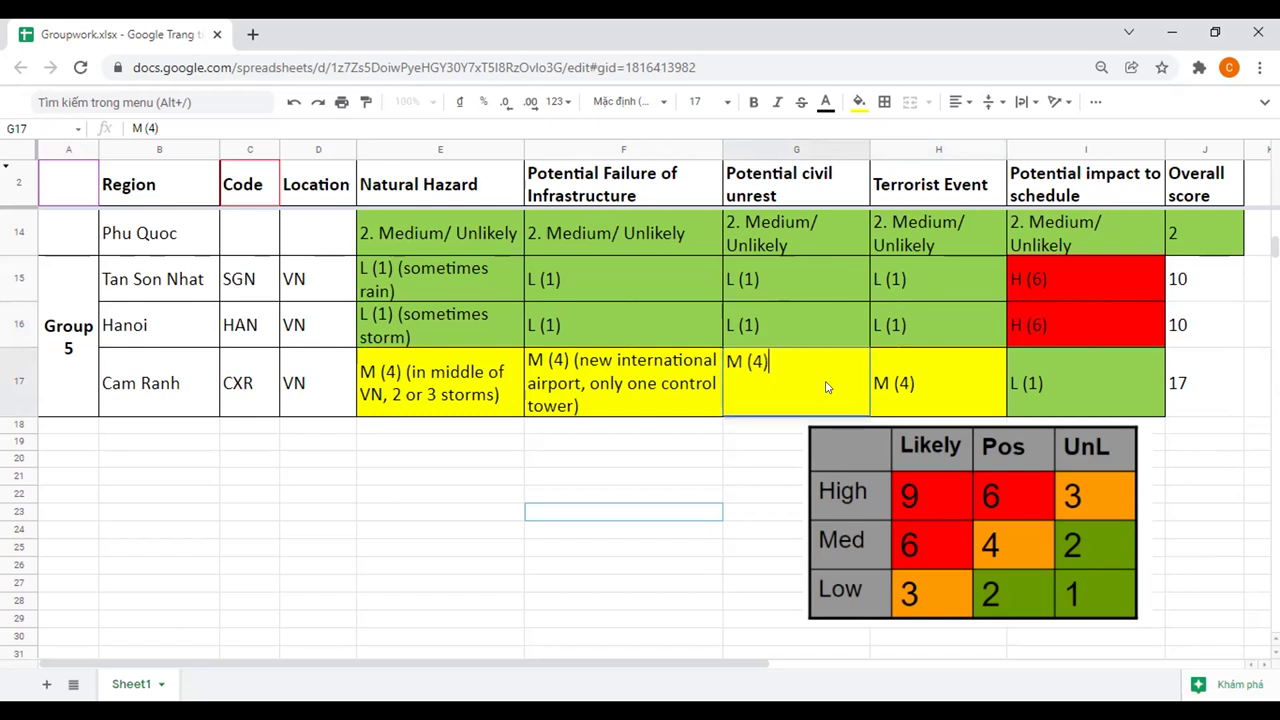
{"action": "type", "text": "(complex be"}
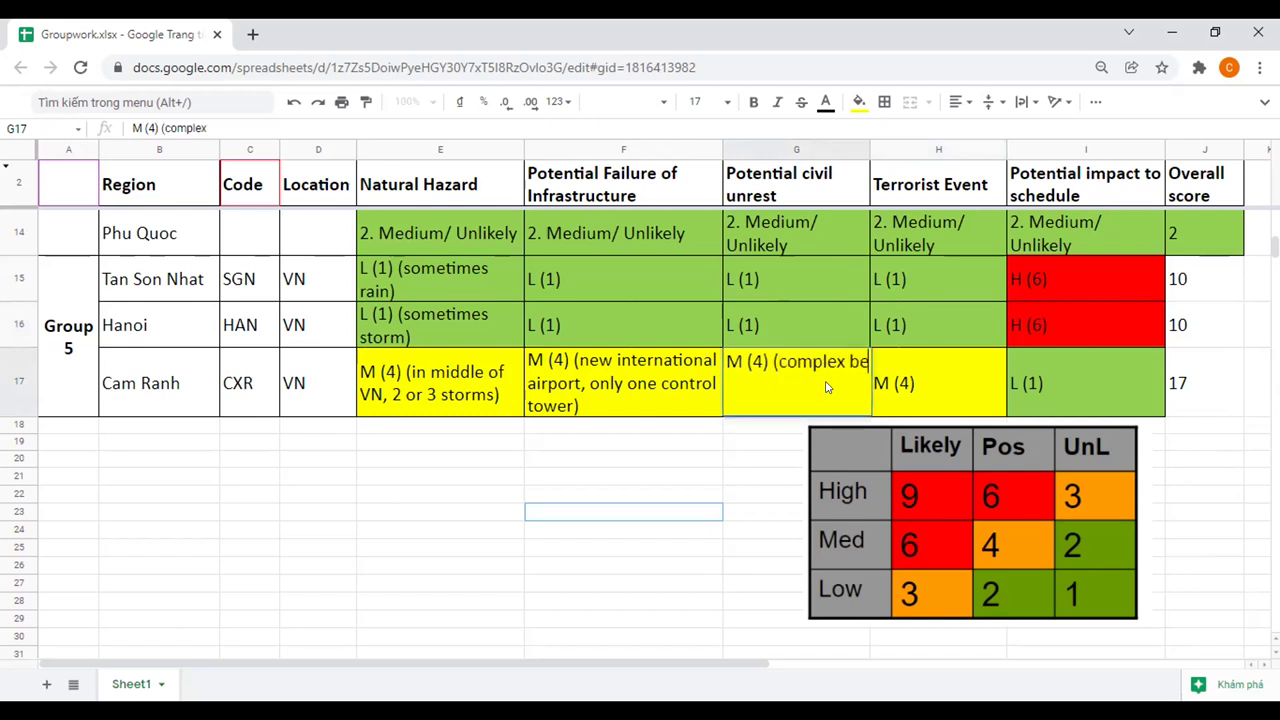
{"action": "type", "text": "cause resident"}
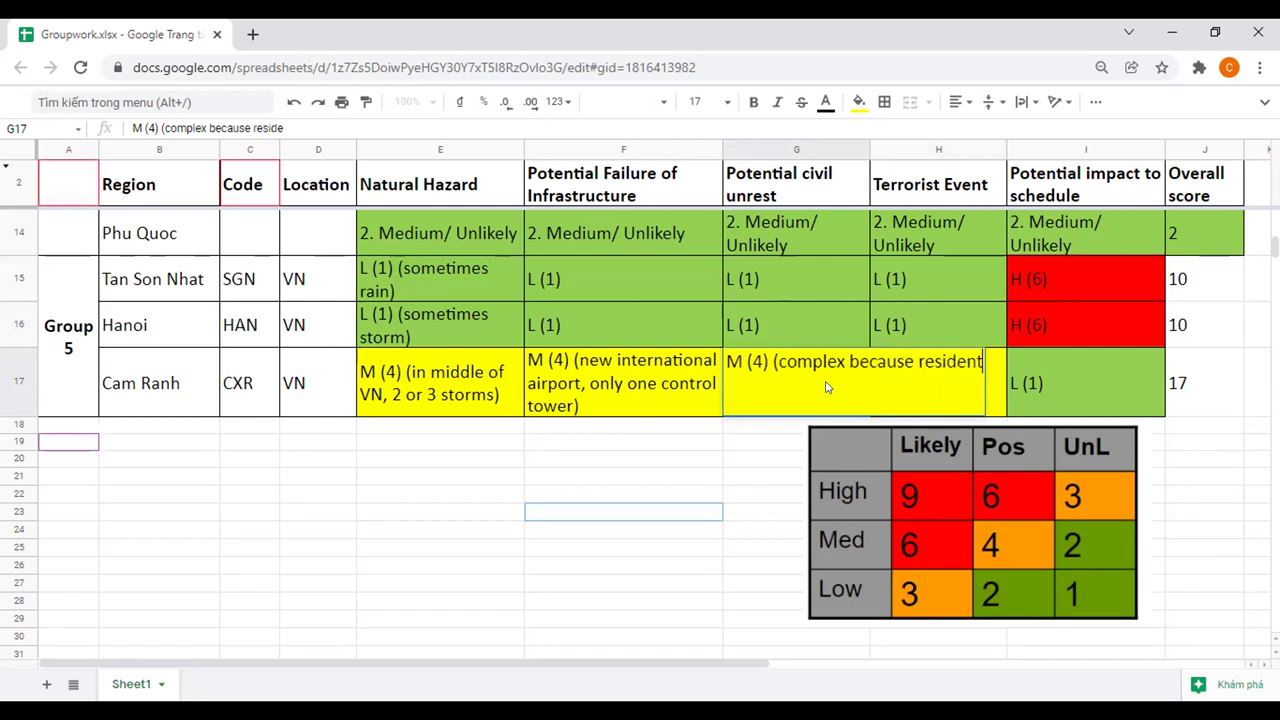
{"action": "type", "text": "s dor"}
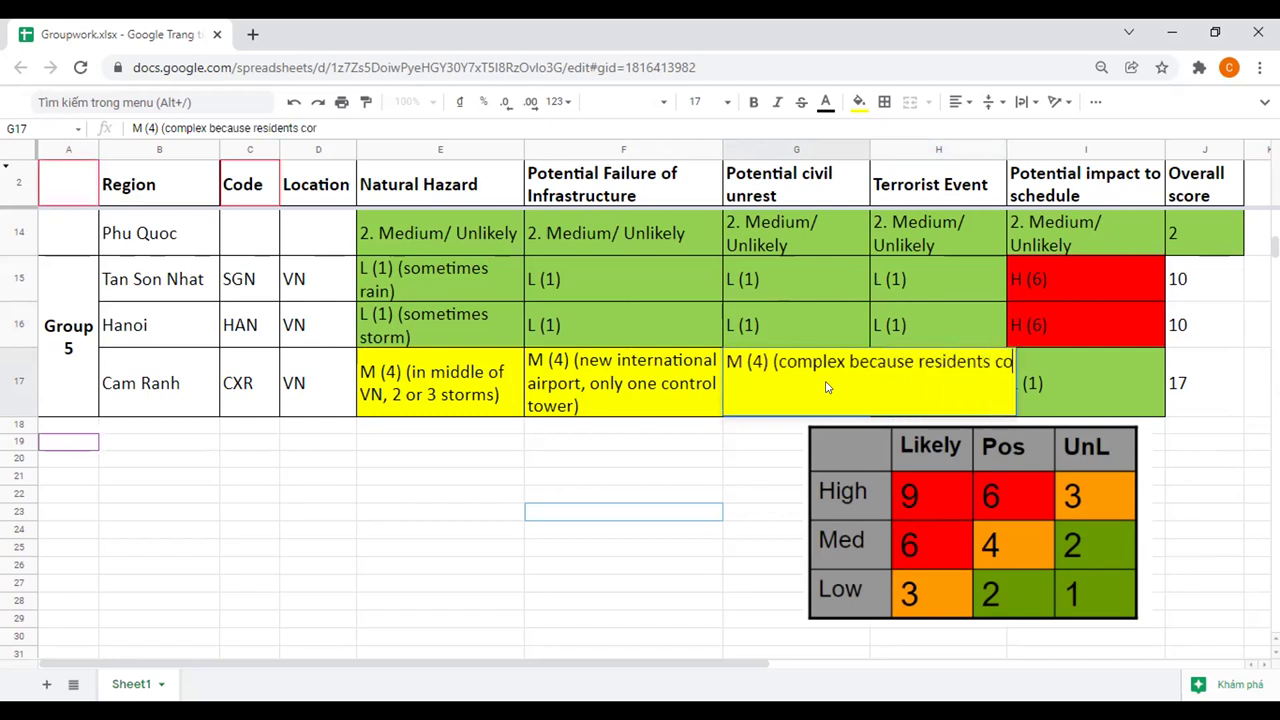
{"action": "type", "text": "me from d"}
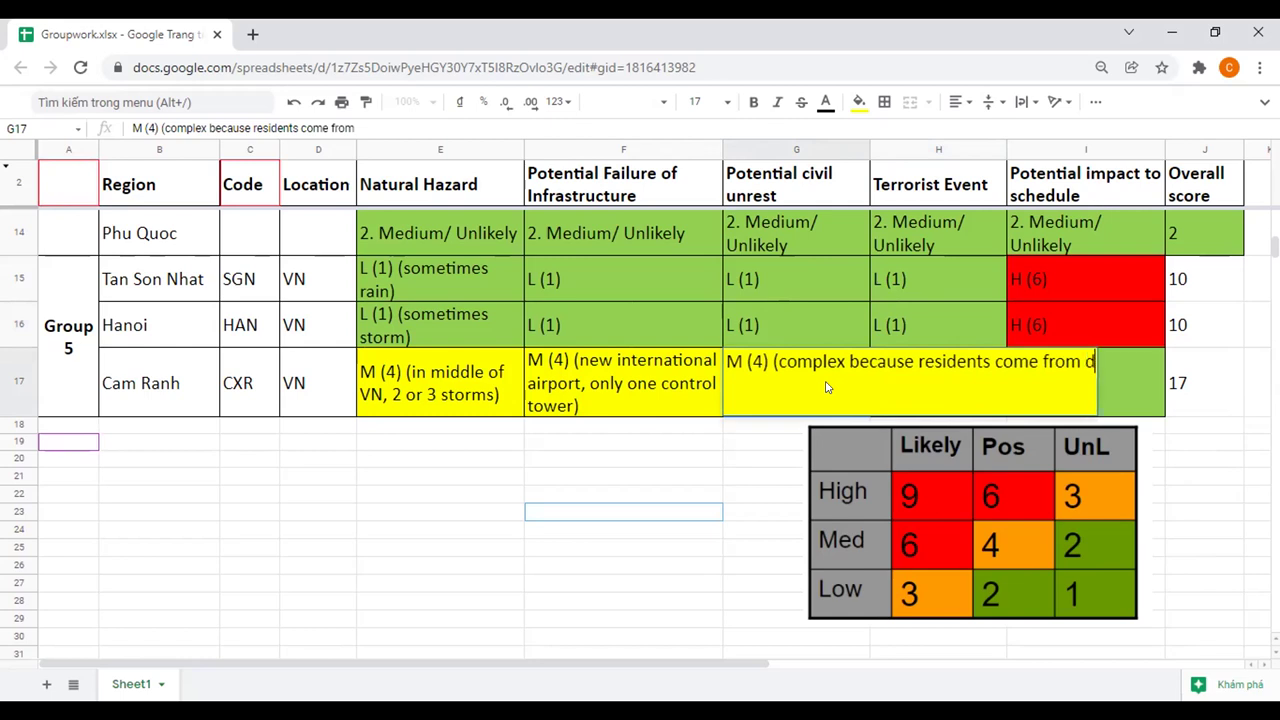
{"action": "type", "text": "ifferent part of the"}
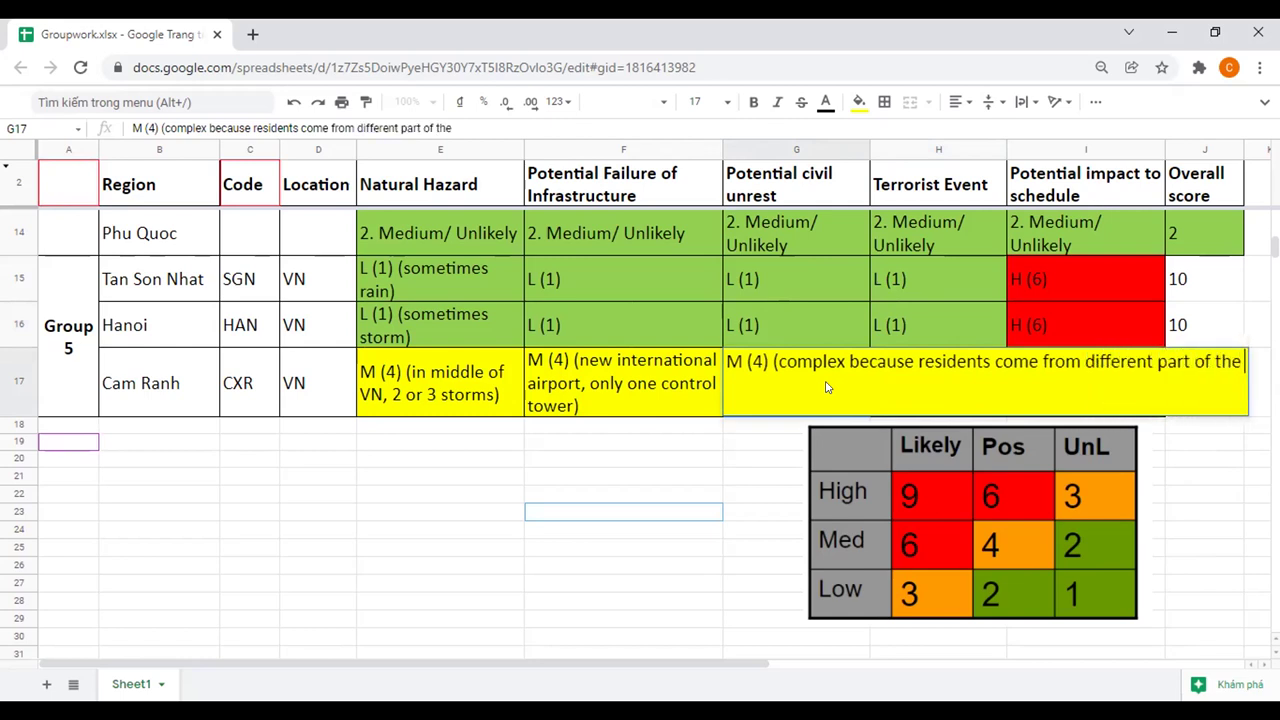
{"action": "type", "text": " country and"}
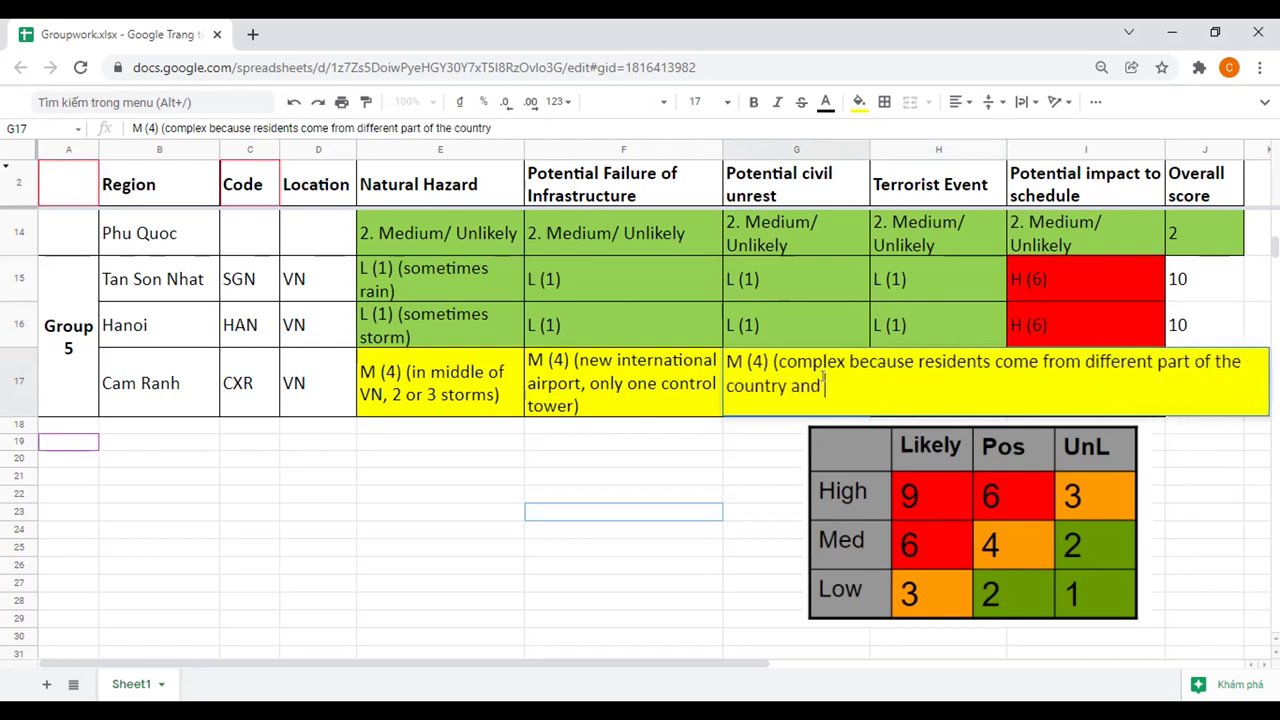
{"action": "type", "text": " the world)"}
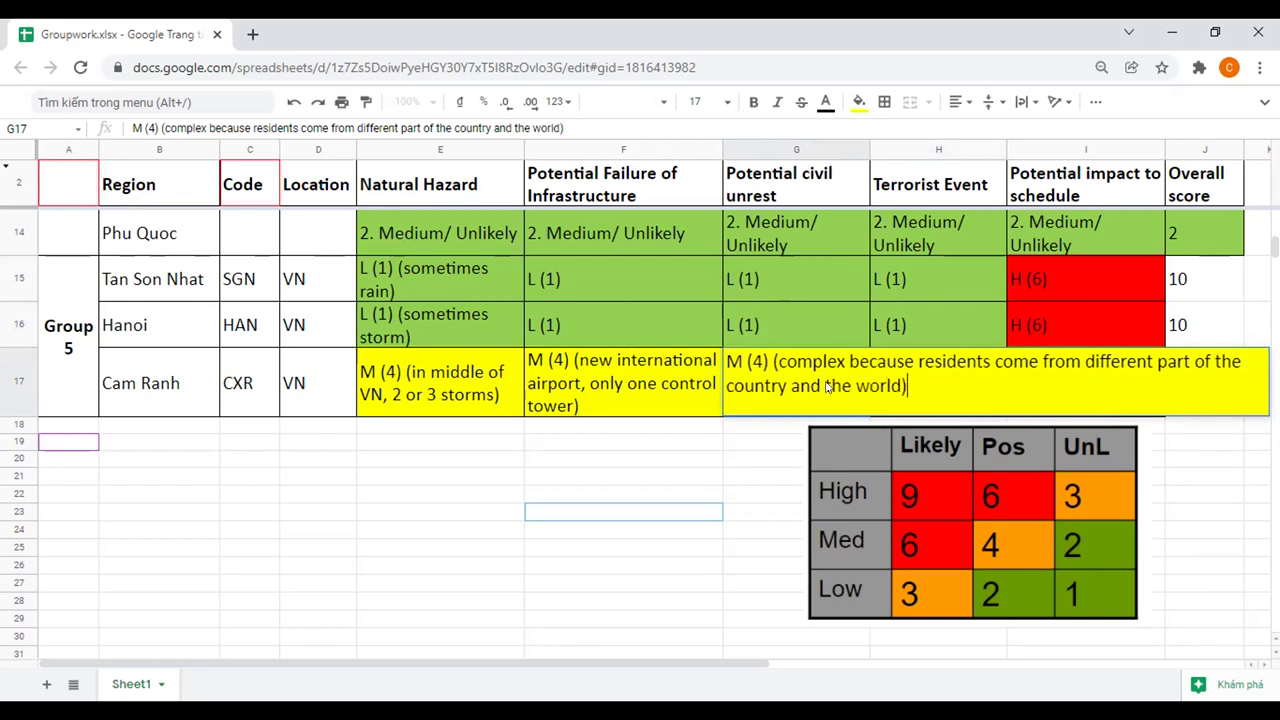
{"action": "key", "text": "Return"}
- Add "(limited runway, capacity = not enough. Main hubs = many airlines come here)" after Tan Son Nhat's Potential impact to schedule rating
{"action": "left_click", "coordinate": [1105, 411]}
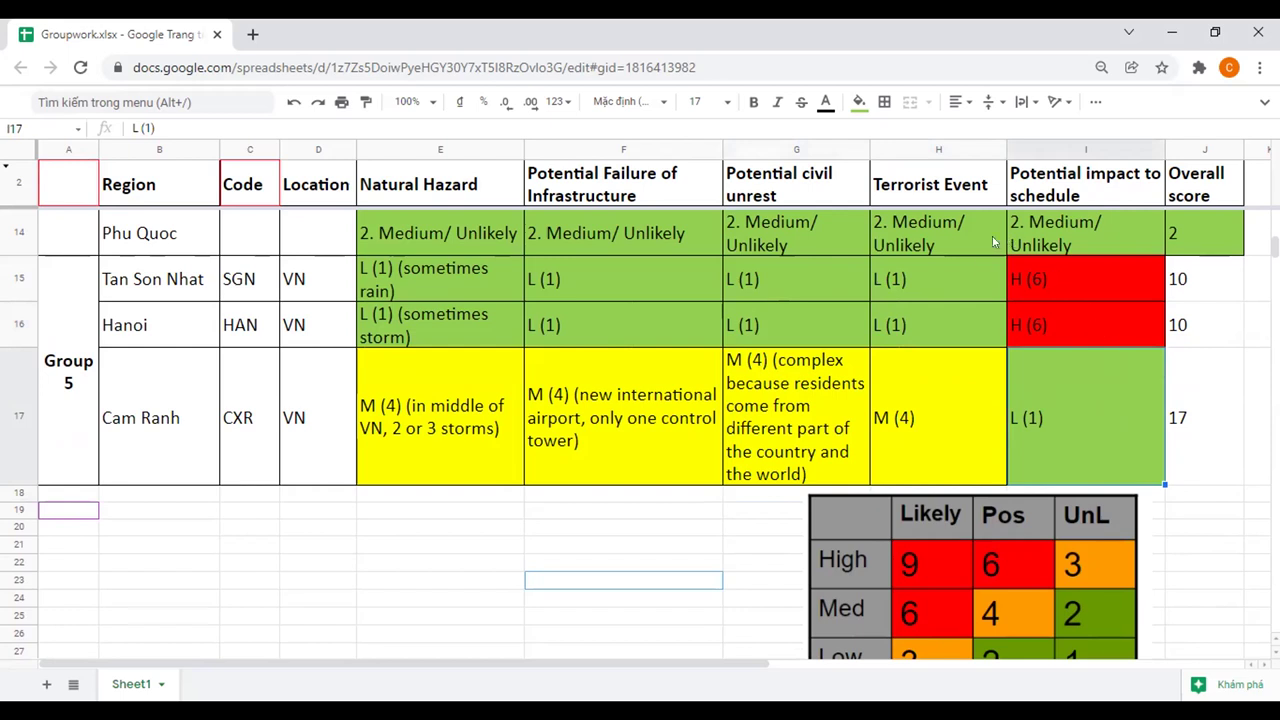
{"action": "left_click", "coordinate": [1050, 279]}
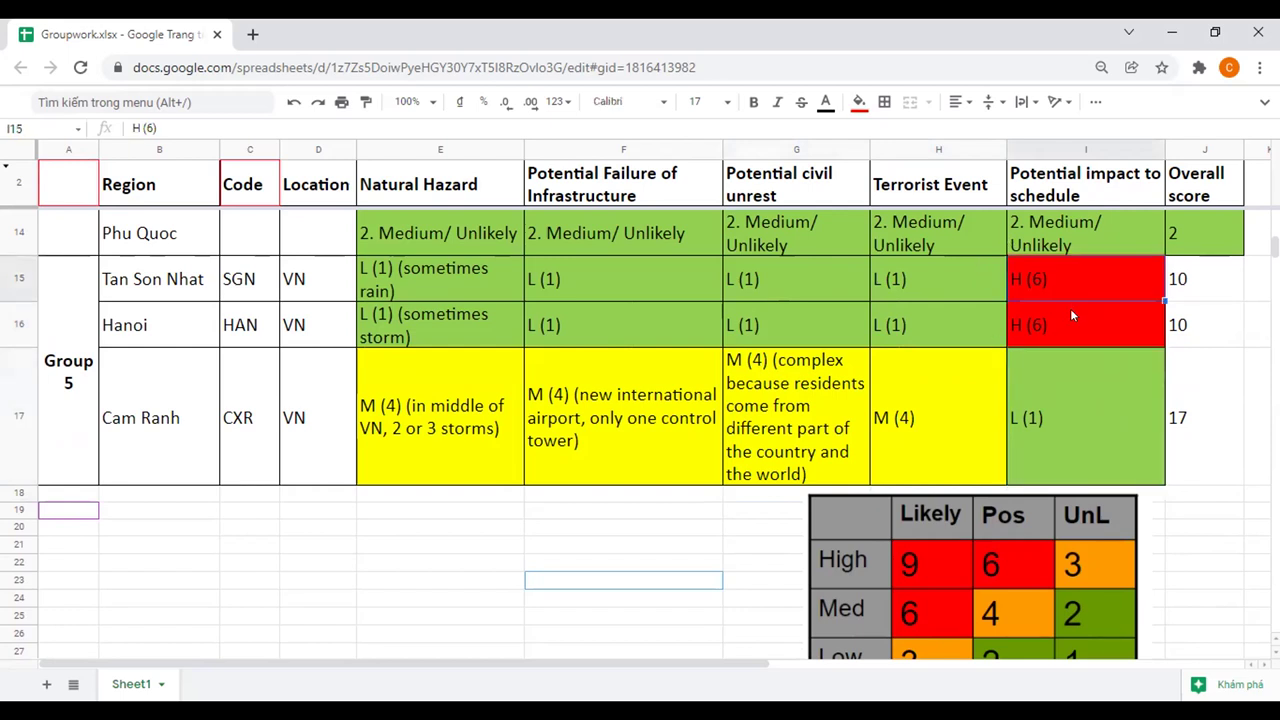
{"action": "left_click", "coordinate": [1070, 310]}
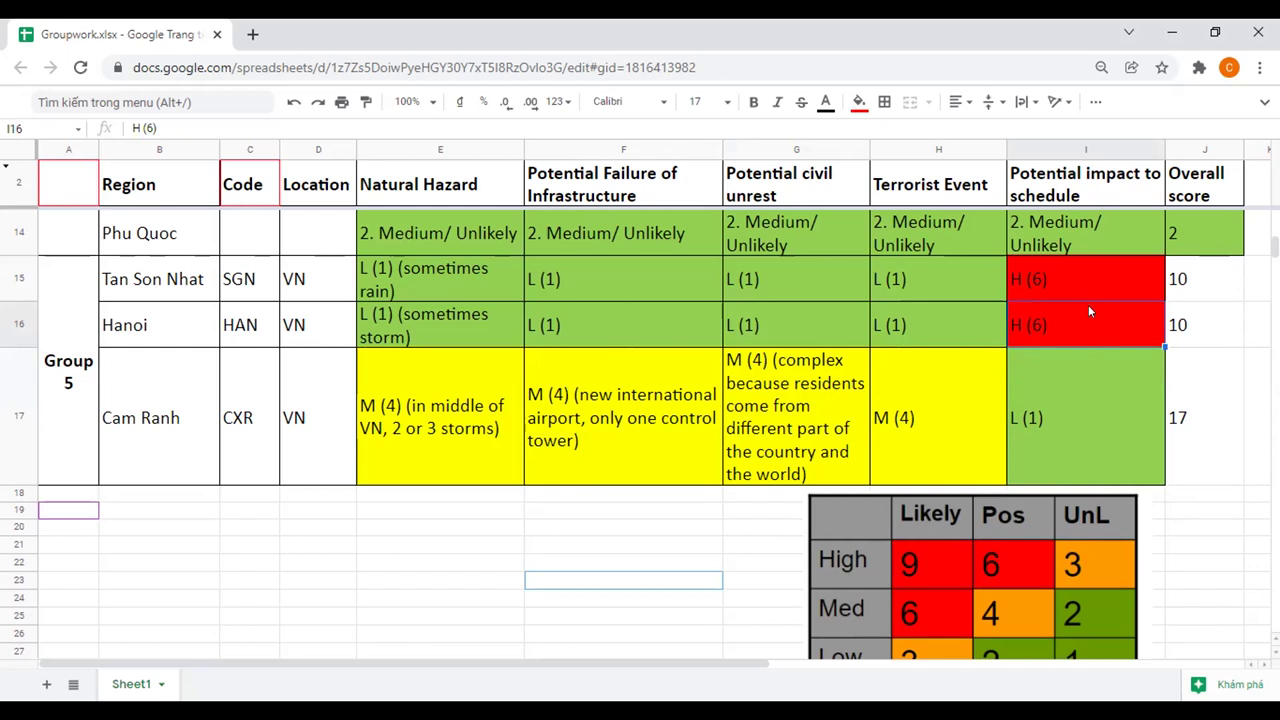
{"action": "left_click", "coordinate": [1089, 285]}
{"action": "double_click", "coordinate": [1092, 275]}
{"action": "type", "text": "(limited"}
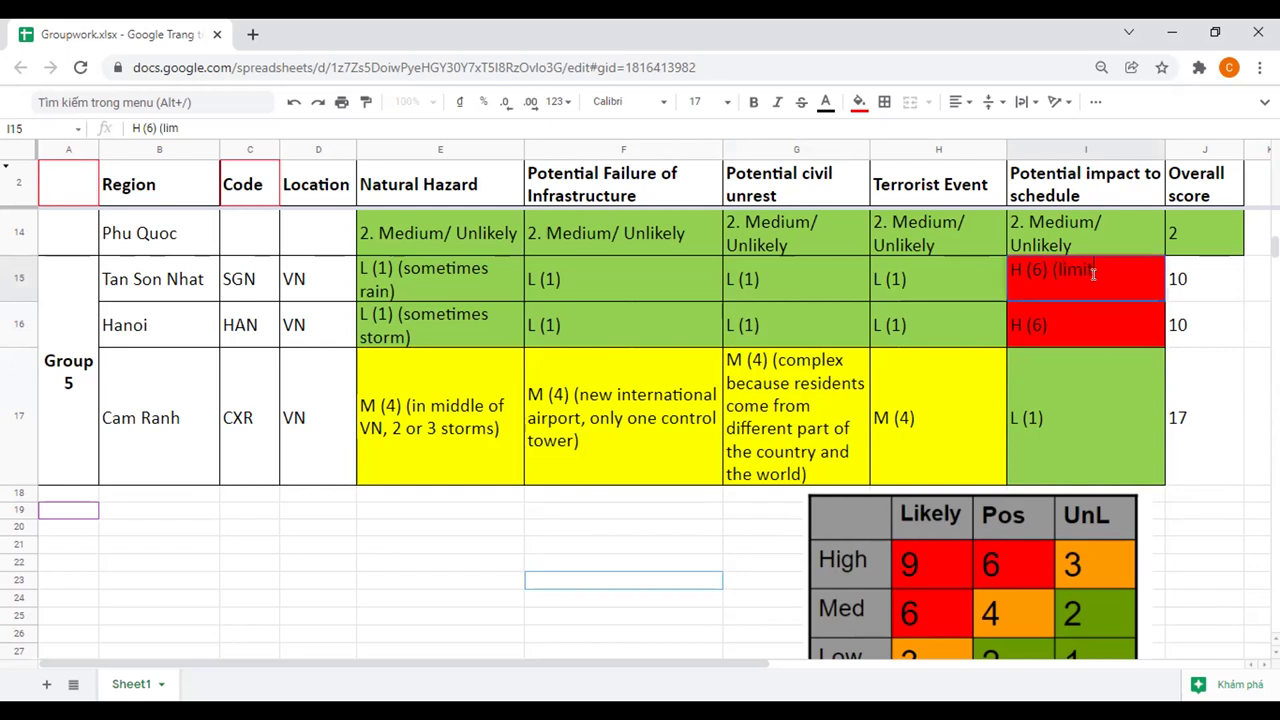
{"action": "type", "text": " runway"}
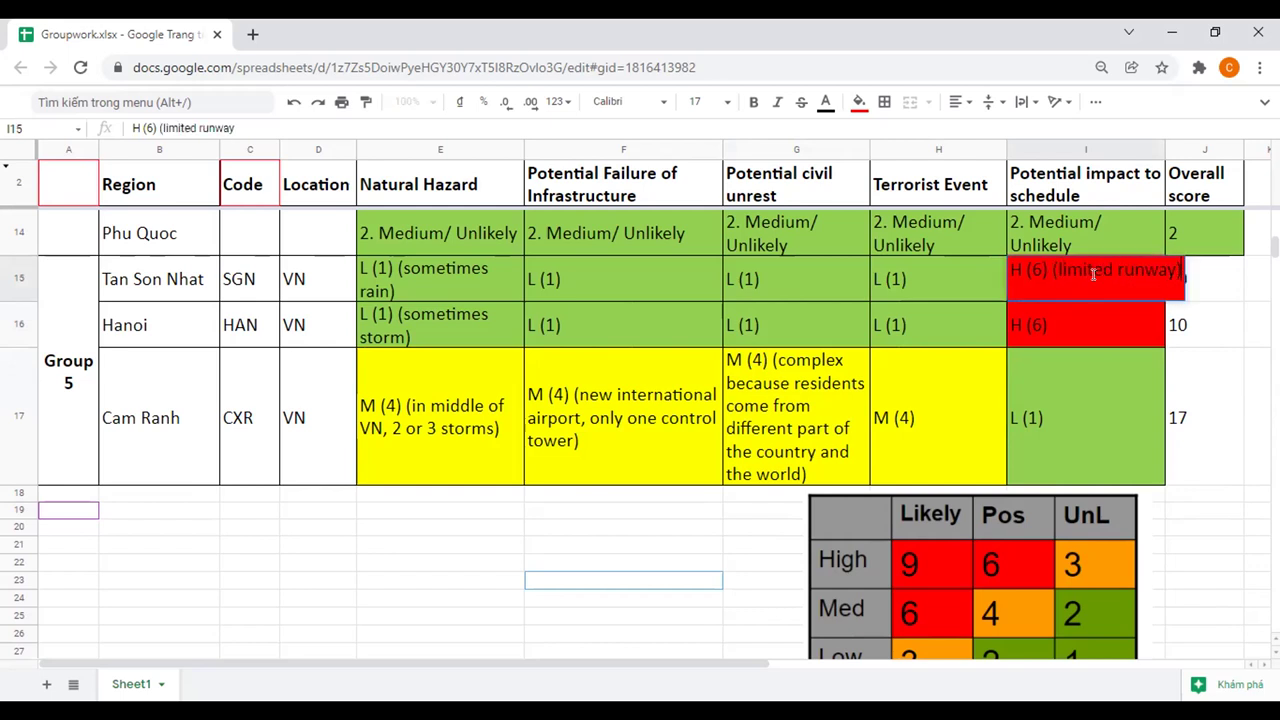
{"action": "type", "text": ", capacity"}
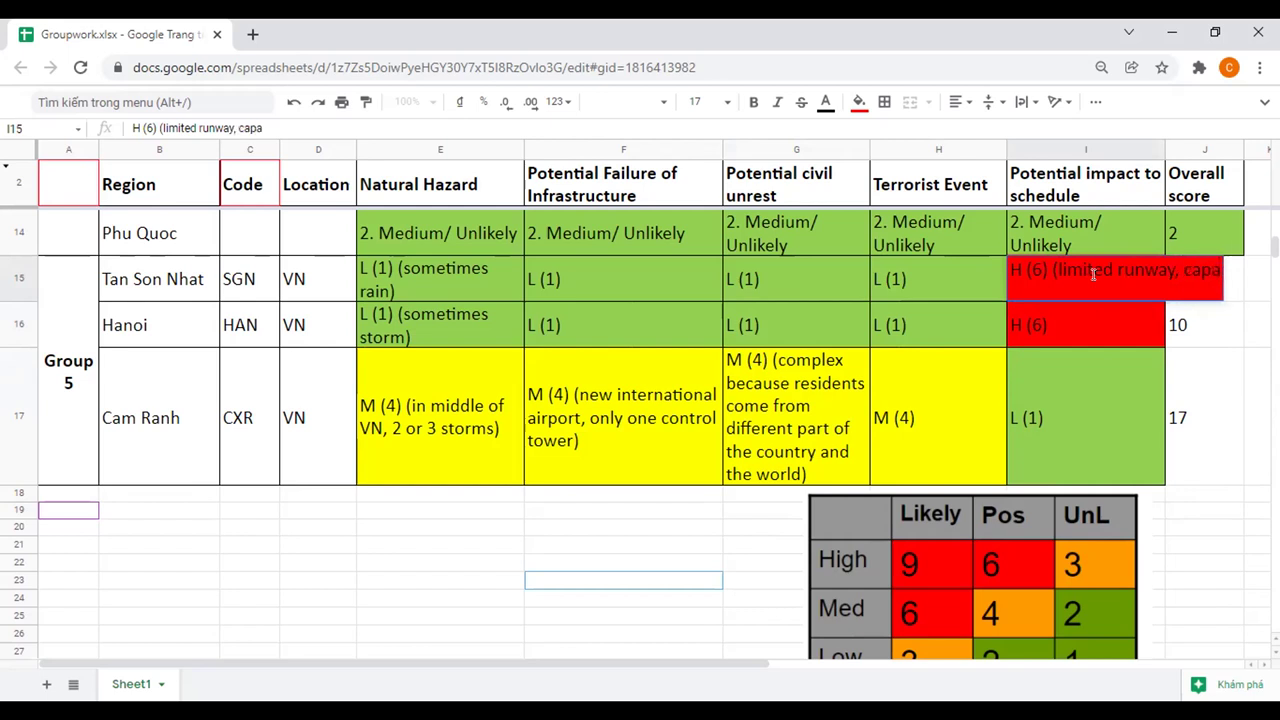
{"action": "key", "text": "BackSpace"}
{"action": "key", "text": "BackSpace"}
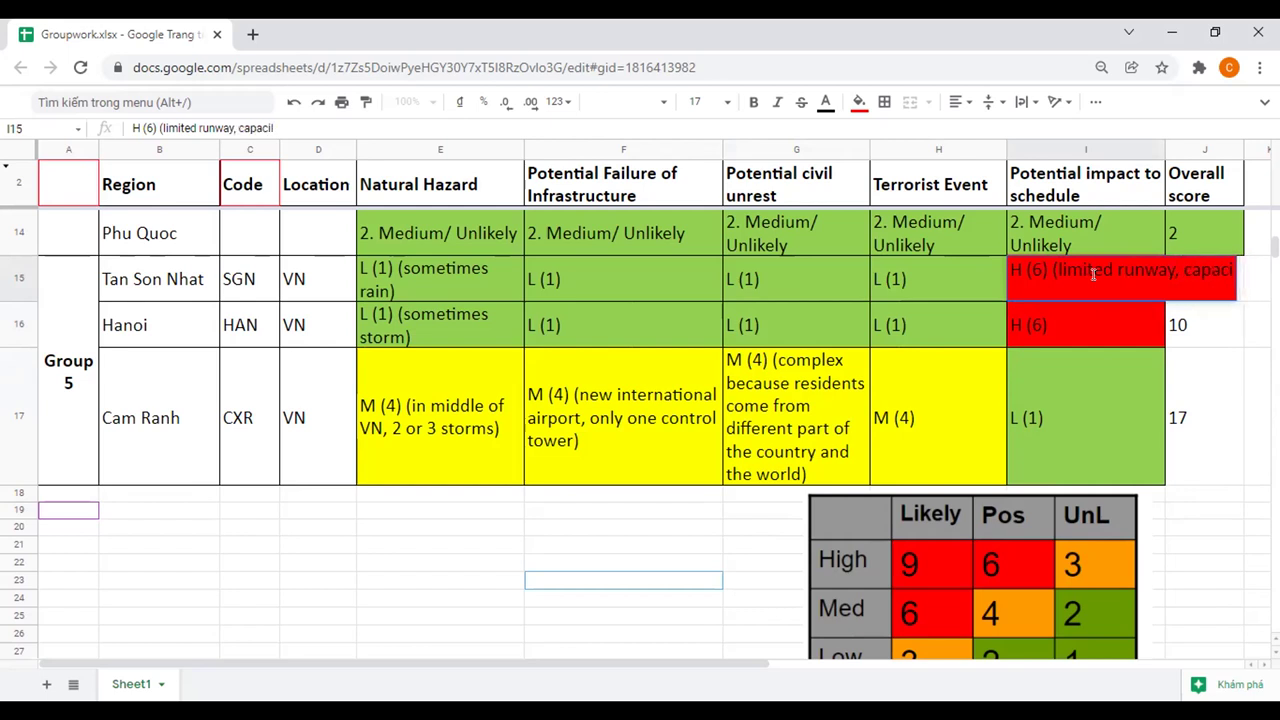
{"action": "type", "text": "ty = not"}
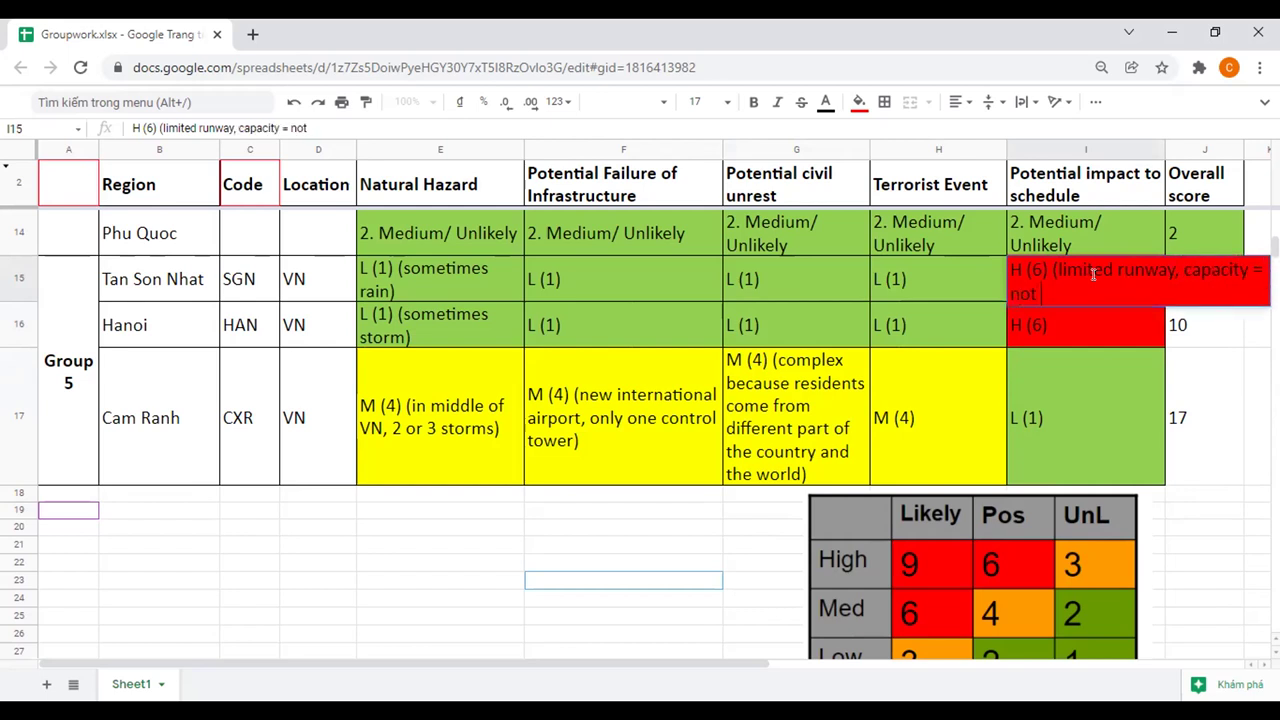
{"action": "type", "text": " enough. Due to the"}
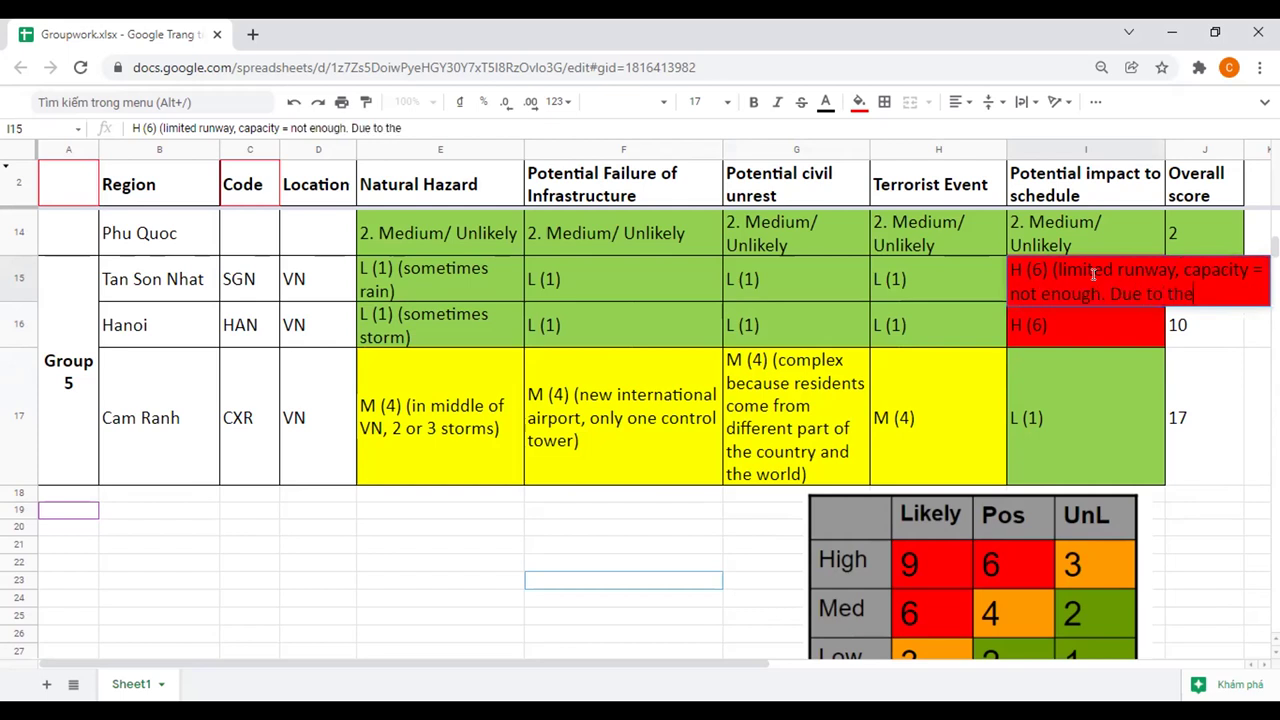
{"action": "key", "text": "BackSpace"}
{"action": "key", "text": "BackSpace"}
{"action": "key", "text": "BackSpace"}
{"action": "key", "text": "BackSpace"}
{"action": "key", "text": "BackSpace"}
{"action": "key", "text": "BackSpace"}
{"action": "type", "text": "Mai"}
{"action": "type", "text": "n hubs "}
{"action": "type", "text": "= "}
{"action": "type", "text": "many air"}
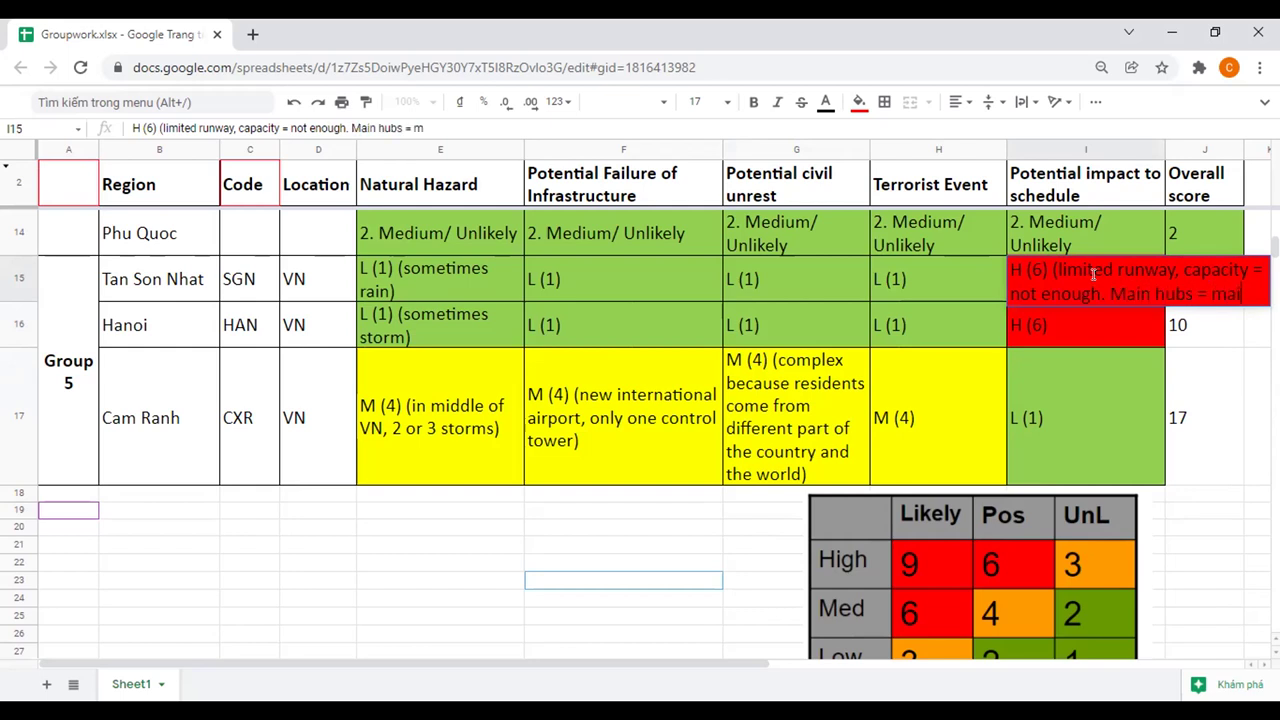
{"action": "type", "text": "lines come"}
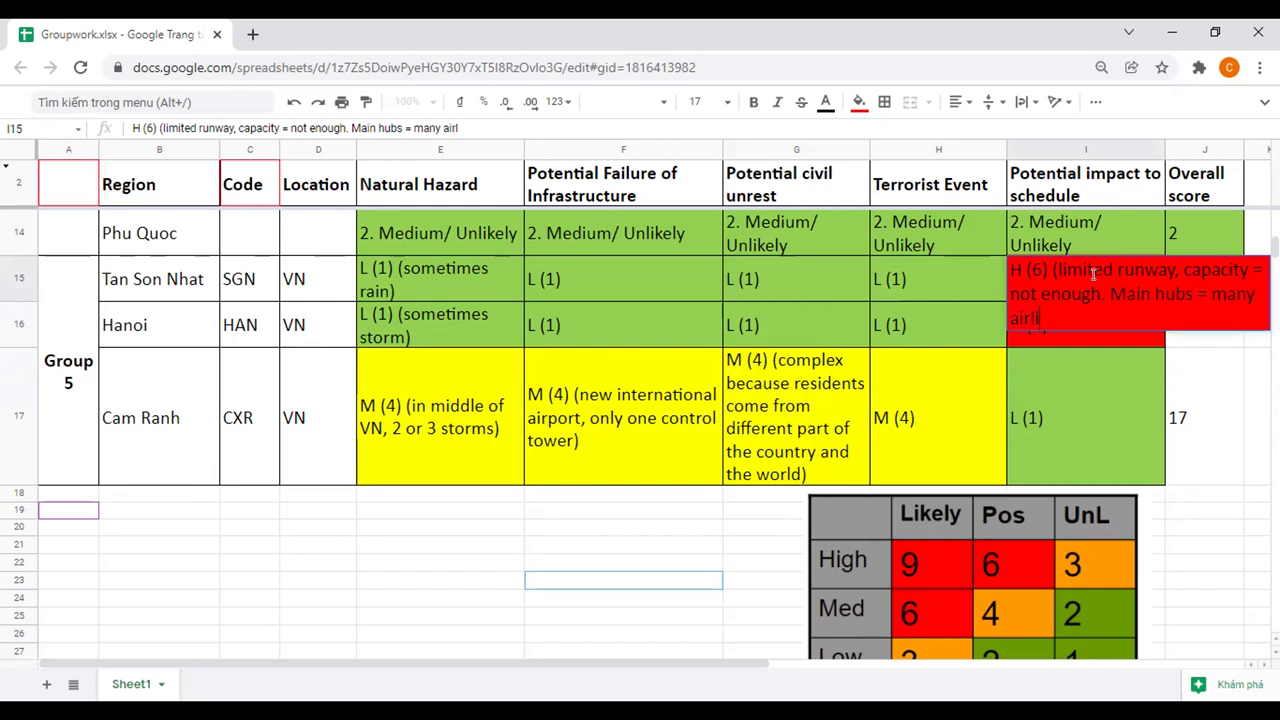
{"action": "type", "text": " here)"}
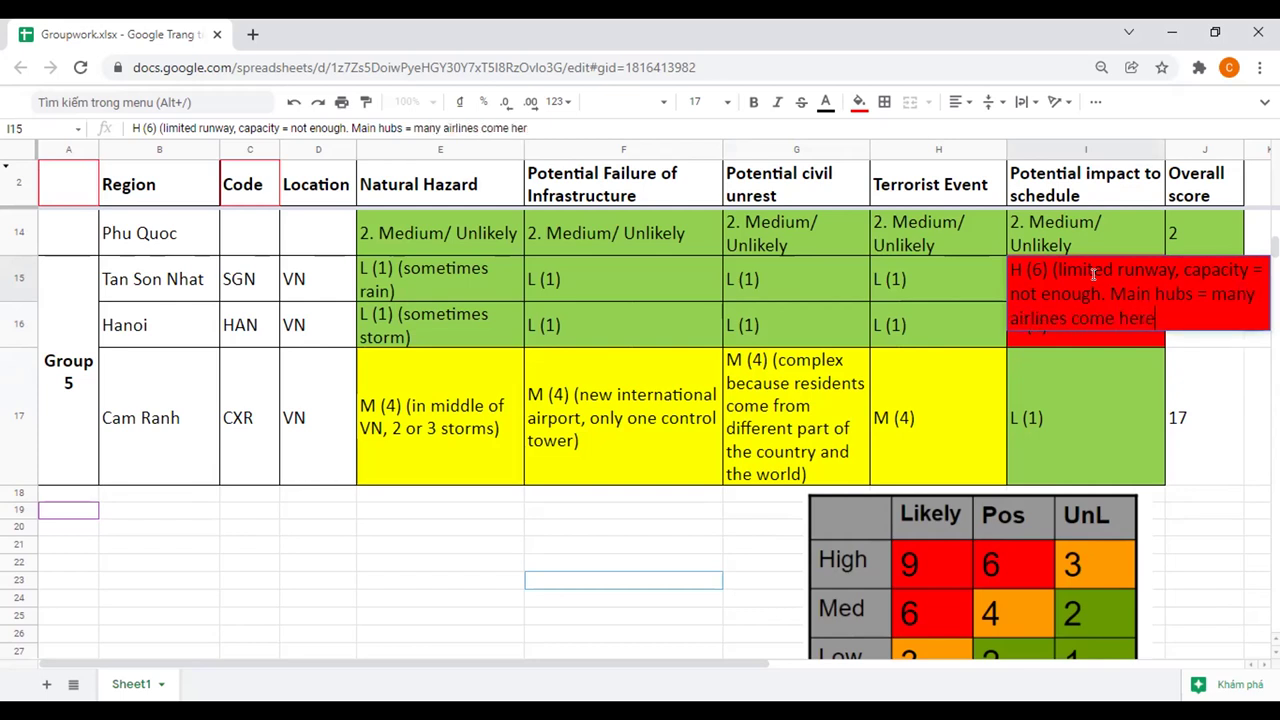
{"action": "key", "text": "Return"}
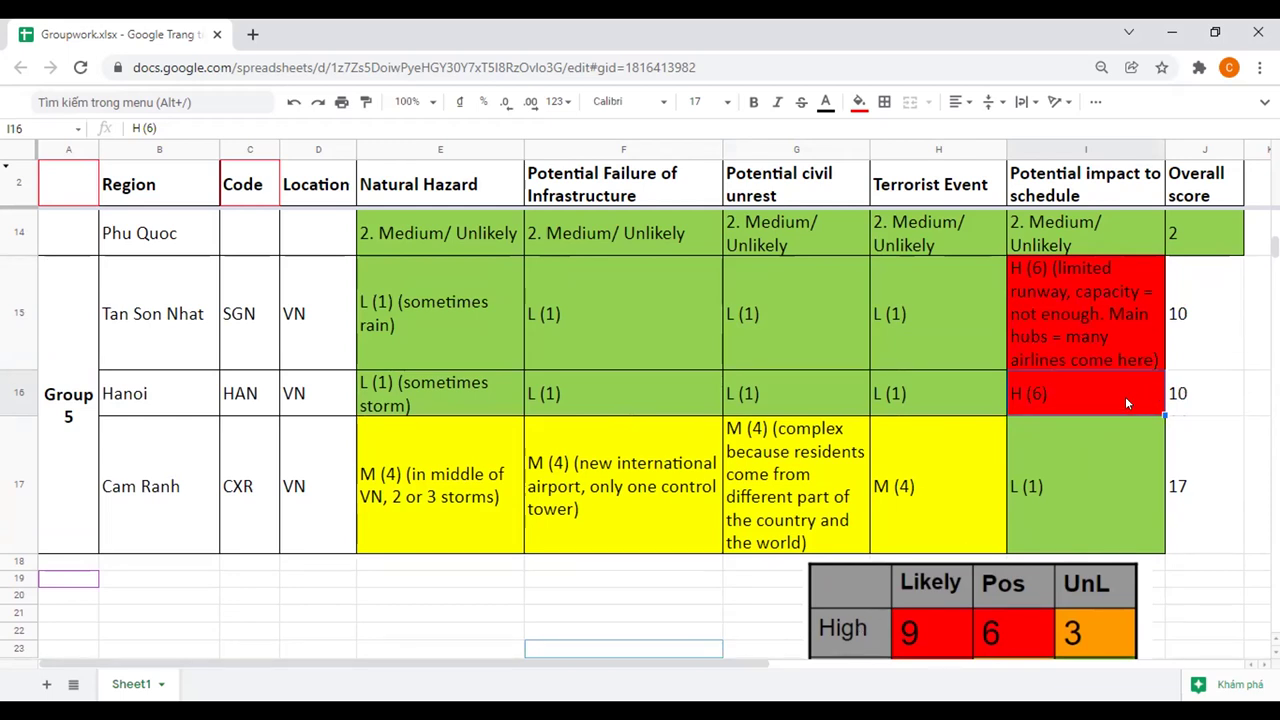
{"action": "left_click", "coordinate": [1130, 483]}
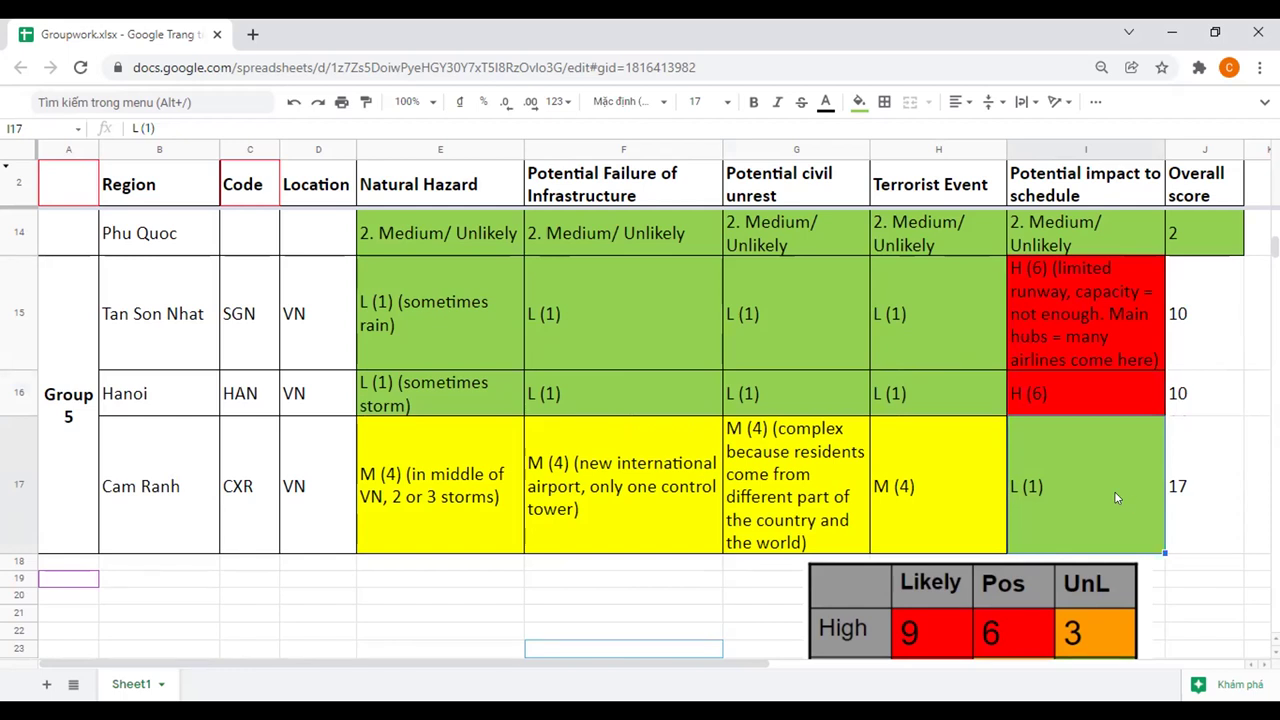
- Add "(only flight from Russia, China, Korea, enough capacity)" after Cam Ranh's Potential impact to schedule rating
{"action": "double_click", "coordinate": [1113, 486]}
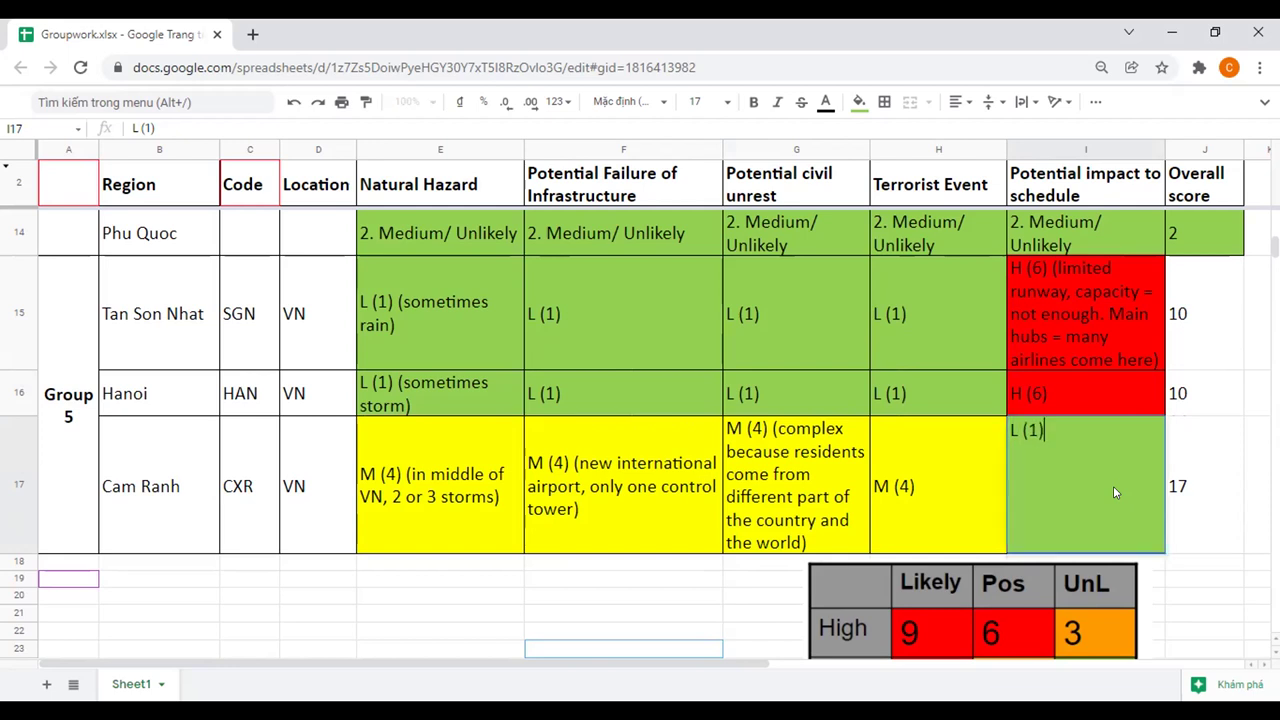
{"action": "type", "text": "(only flight from"}
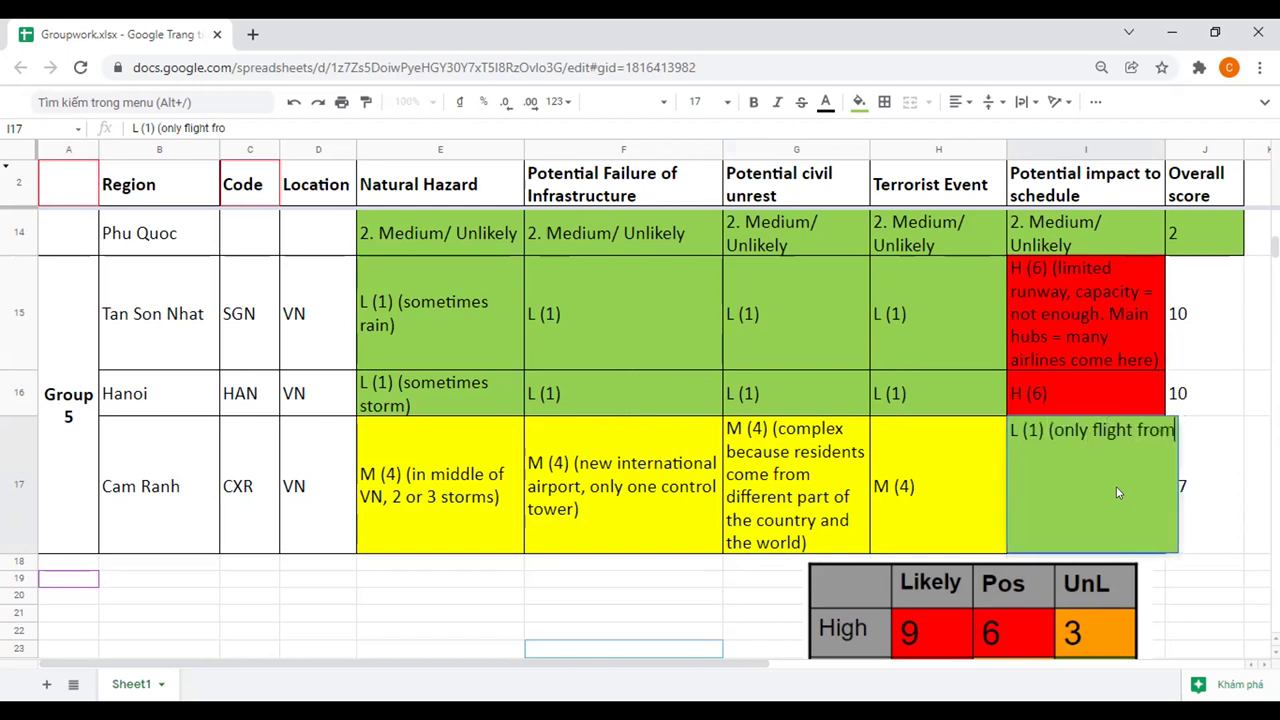
{"action": "type", "text": " Russia, Chhina,"}
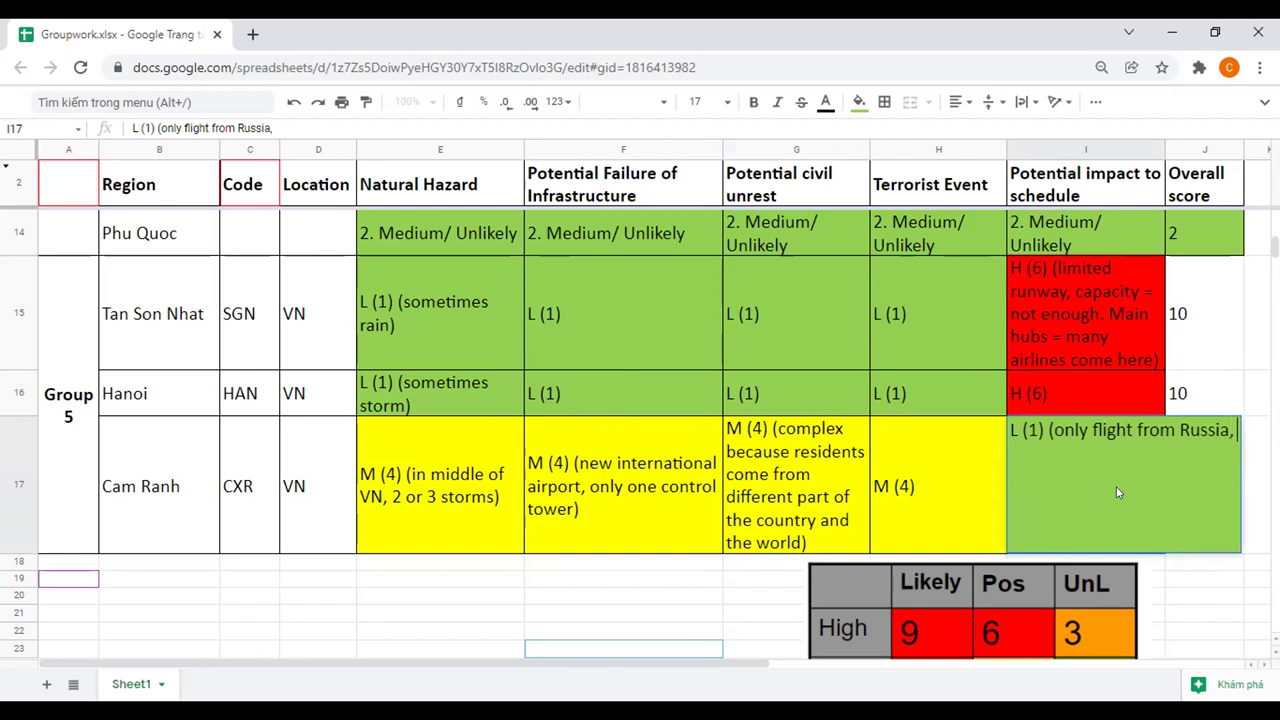
{"action": "key", "text": "BackSpace"}
{"action": "key", "text": "BackSpace"}
{"action": "key", "text": "BackSpace"}
{"action": "key", "text": "BackSpace"}
{"action": "key", "text": "BackSpace"}
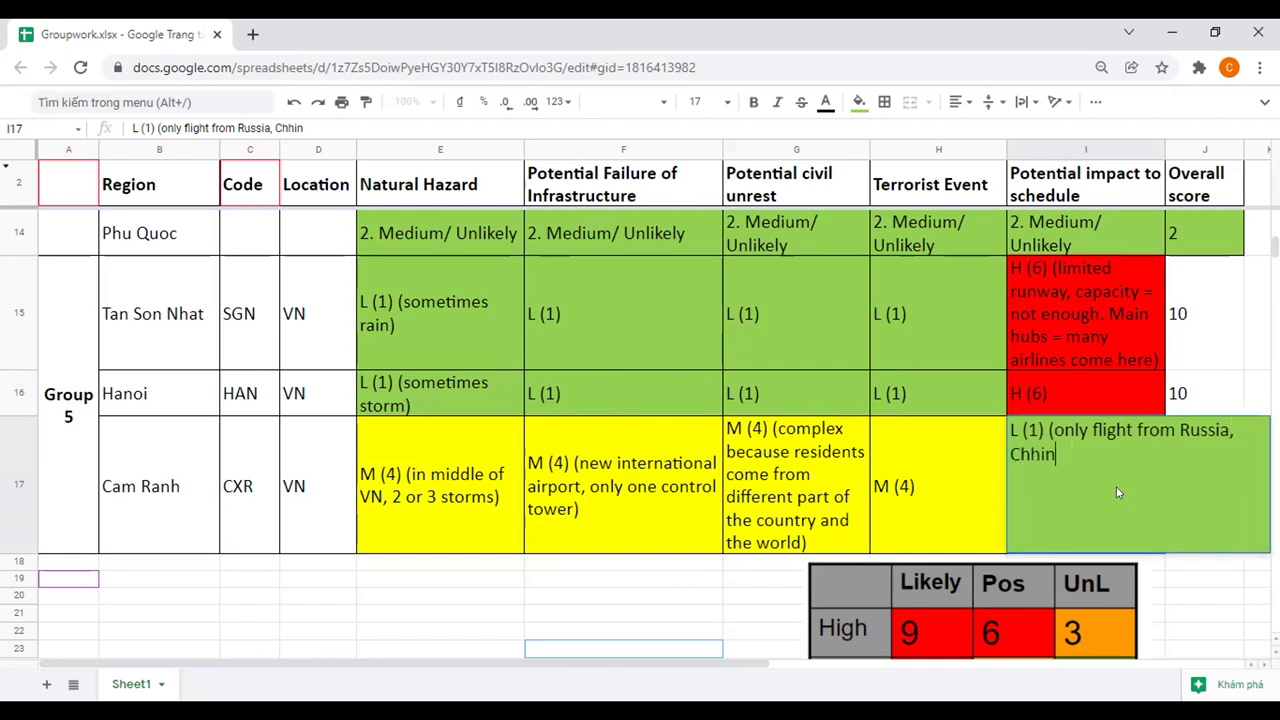
{"action": "type", "text": "ina, Korea"}
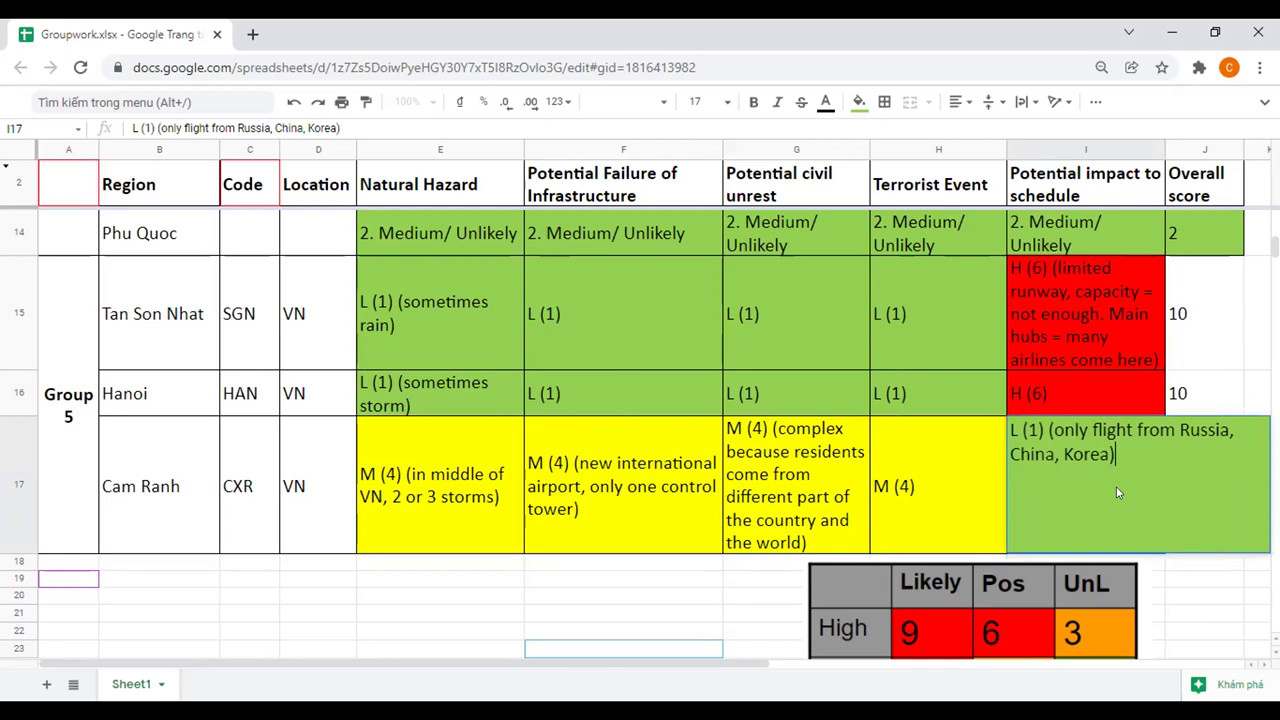
{"action": "type", "text": ", enough capacity"}
{"action": "key", "text": "Return"}
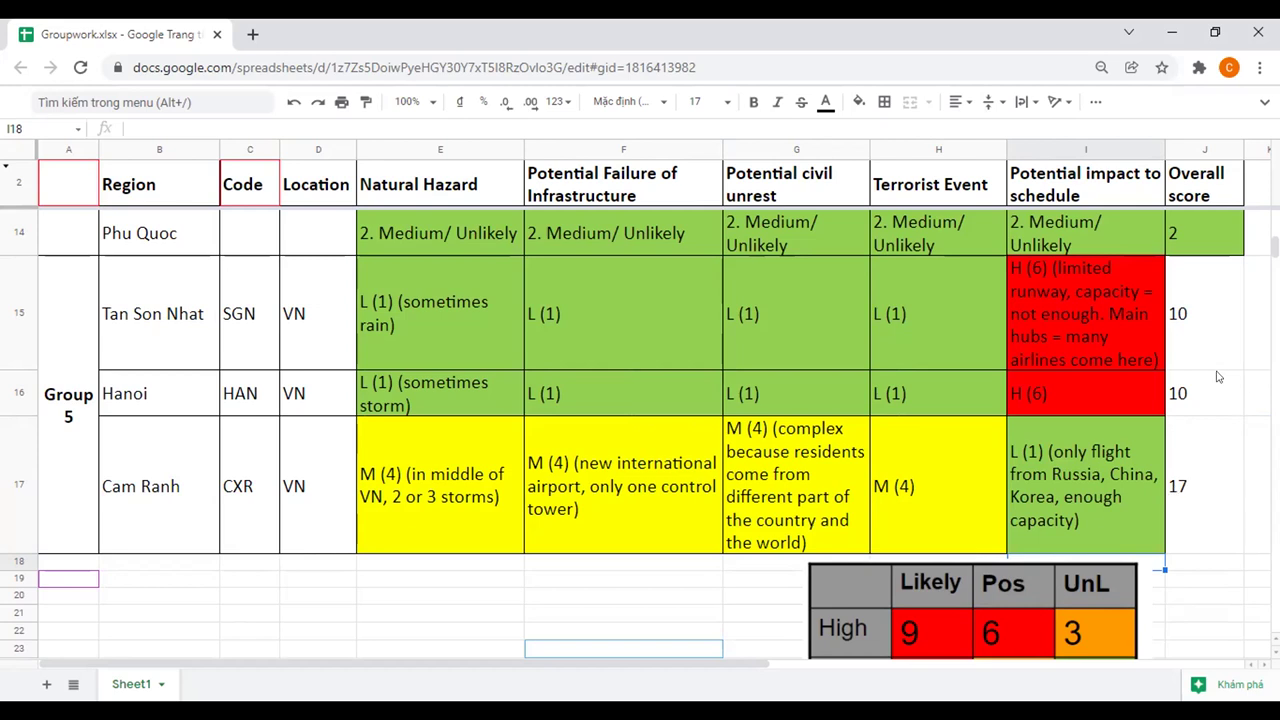
- Set Group 5's Overall scores to 2 for Tan Son Nhat, 2 for Hanoi and 3.4 for Cam Ranh
{"action": "left_click", "coordinate": [1174, 344]}
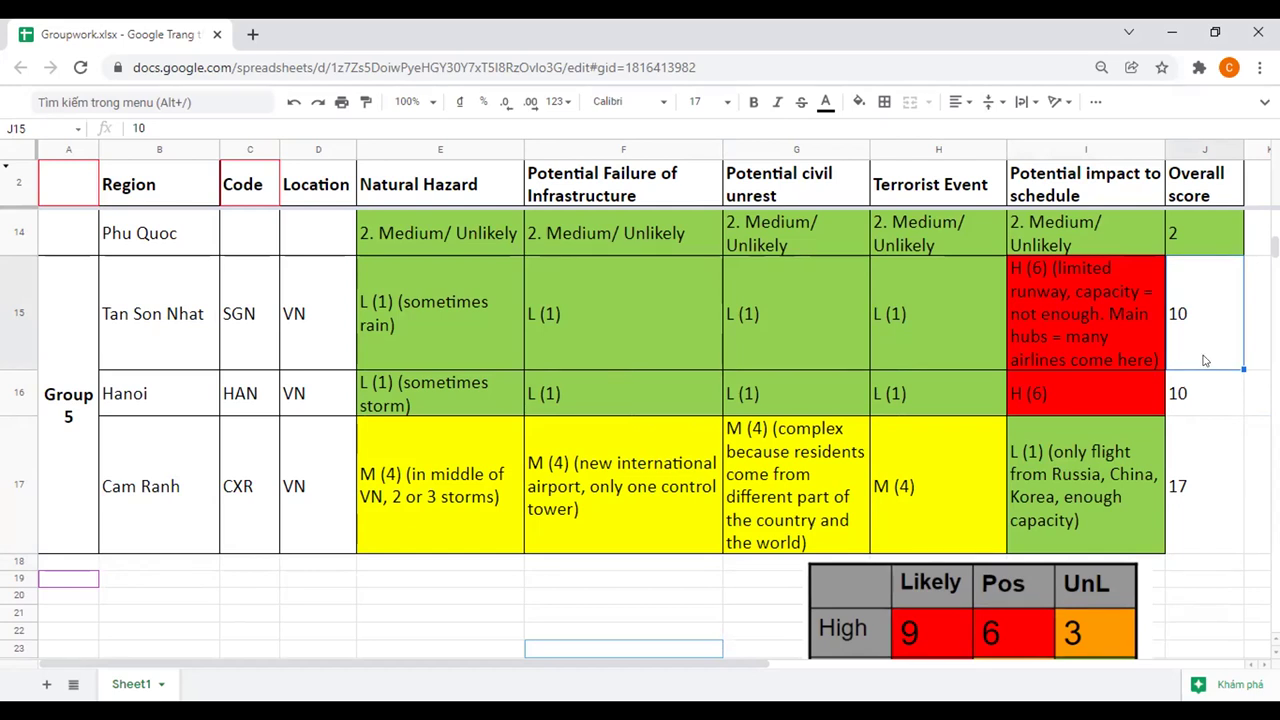
{"action": "type", "text": "2"}
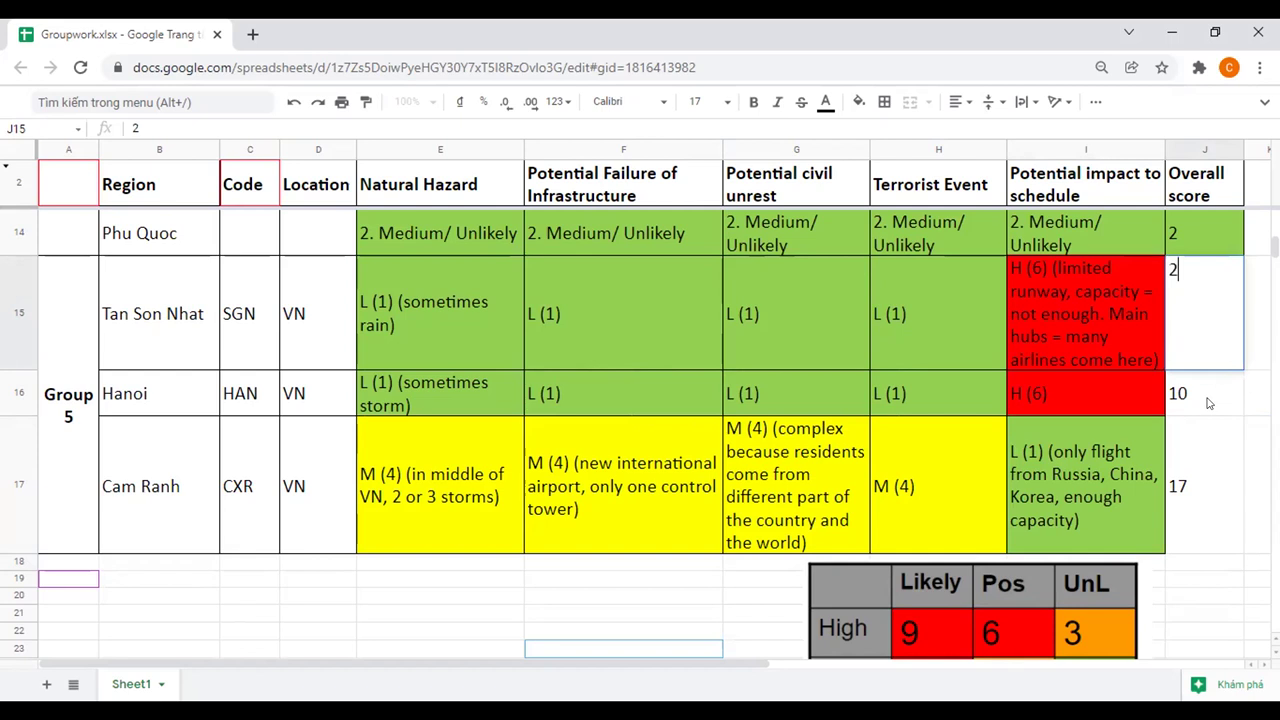
{"action": "key", "text": "Return"}
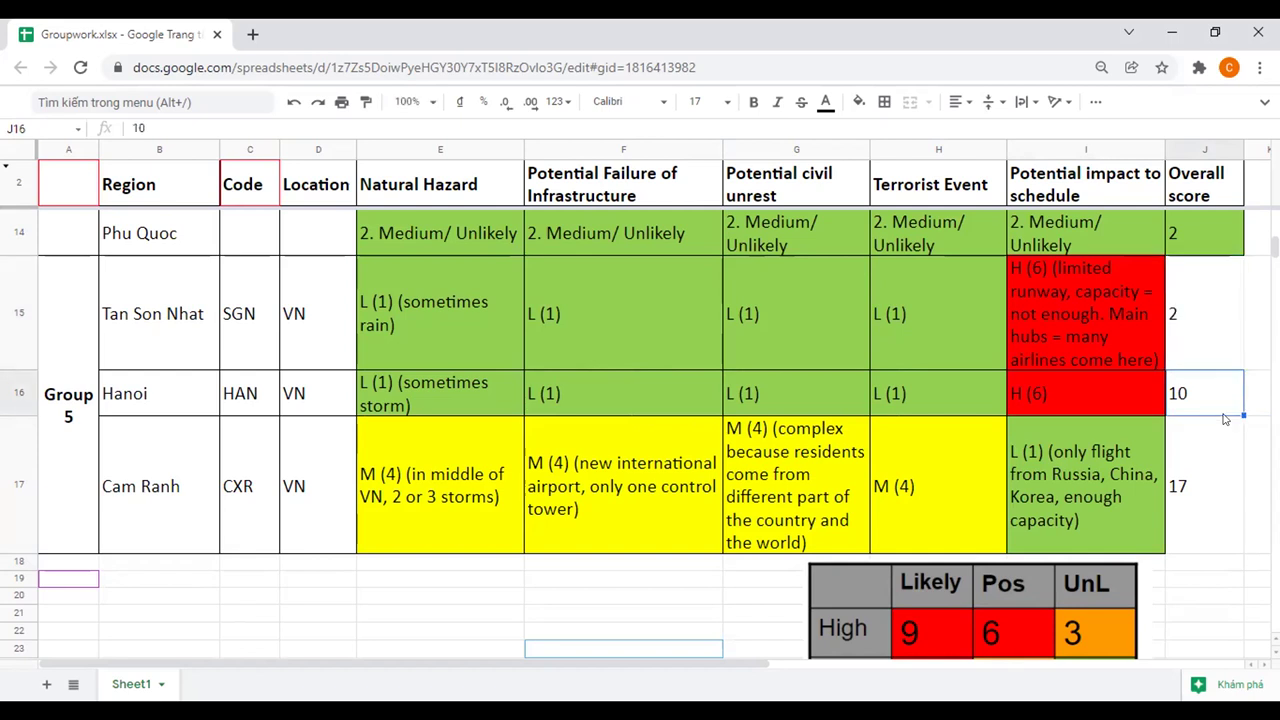
{"action": "type", "text": "2"}
{"action": "key", "text": "Return"}
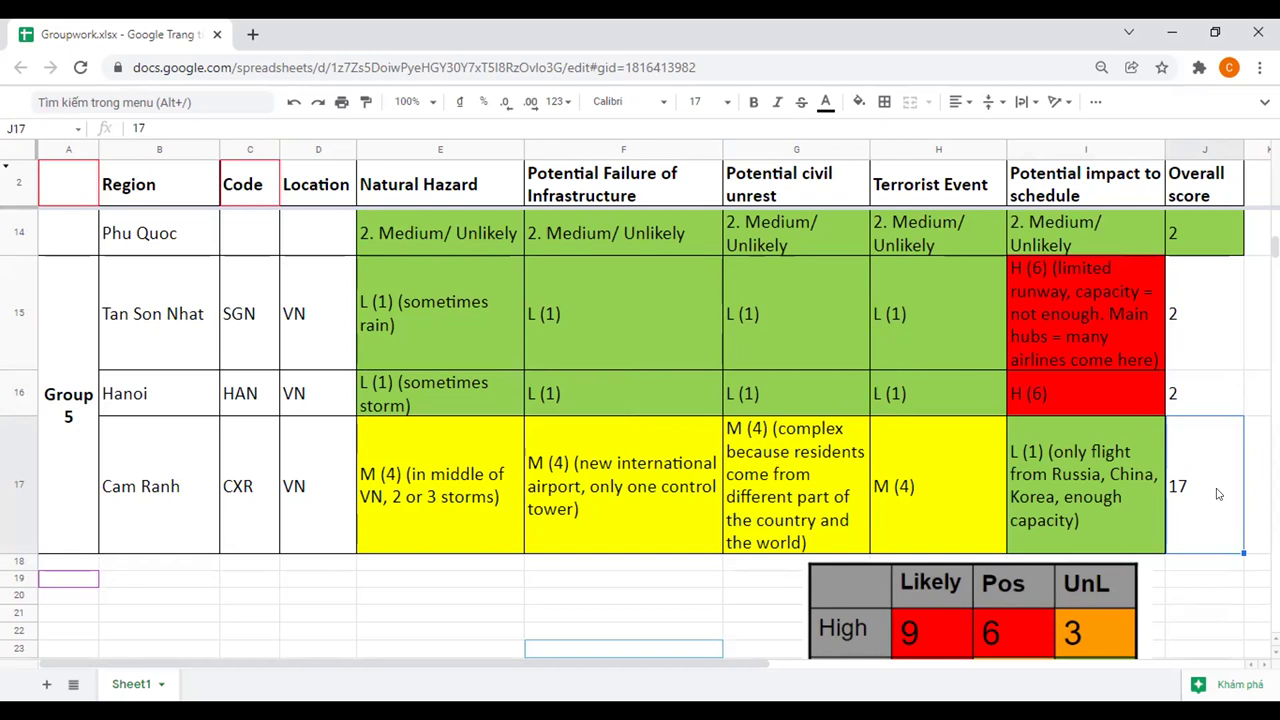
{"action": "type", "text": "4."}
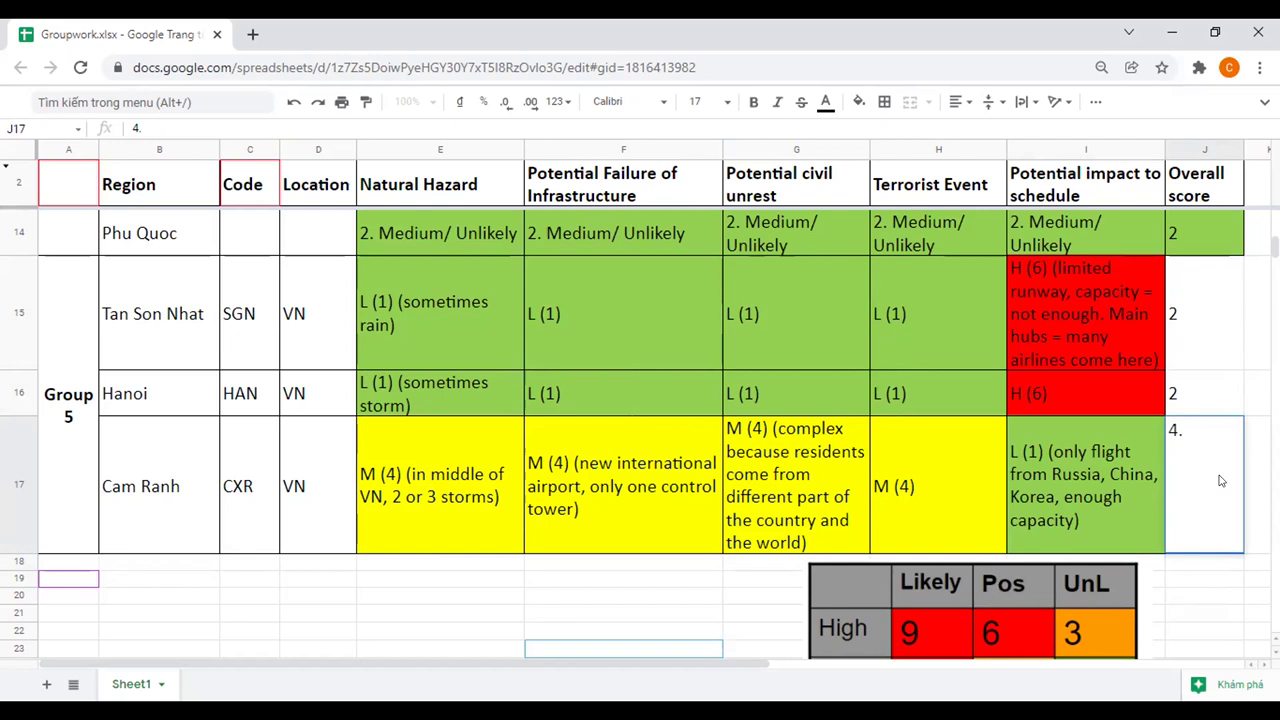
{"action": "key", "text": "BackSpace"}
{"action": "key", "text": "BackSpace"}
{"action": "type", "text": "3"}
{"action": "type", "text": "4"}
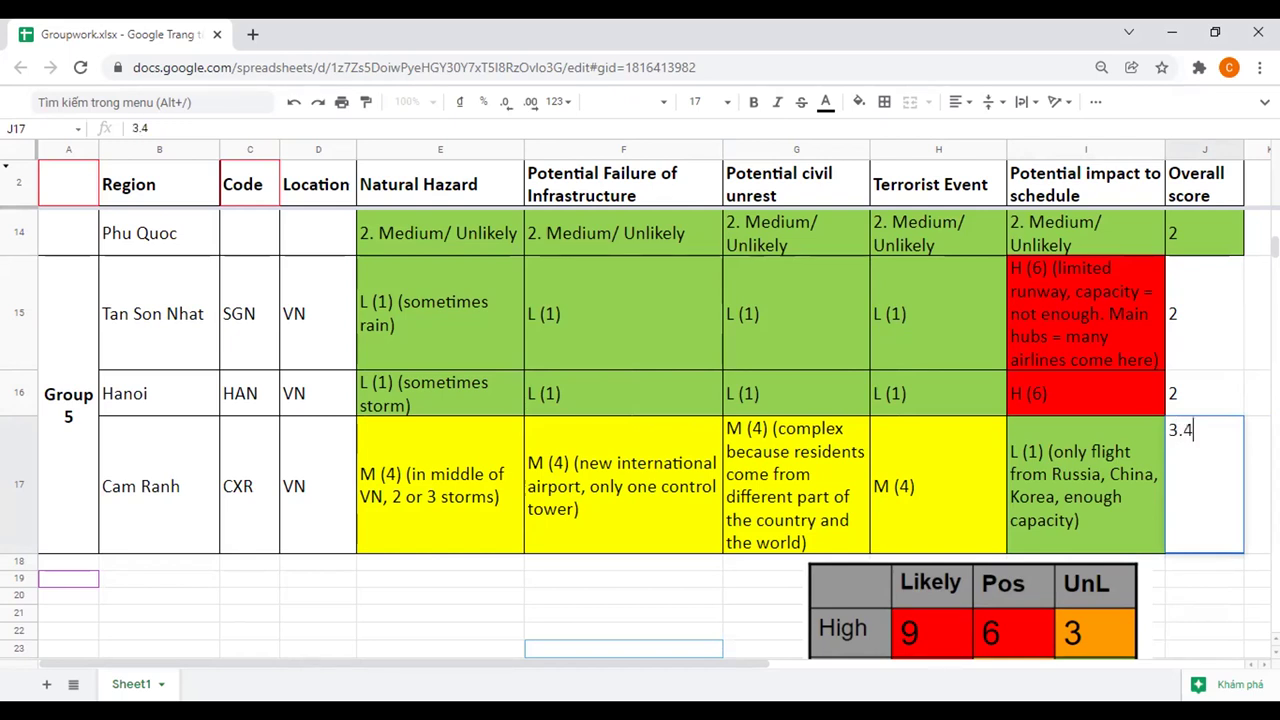
{"action": "left_click", "coordinate": [1250, 393]}
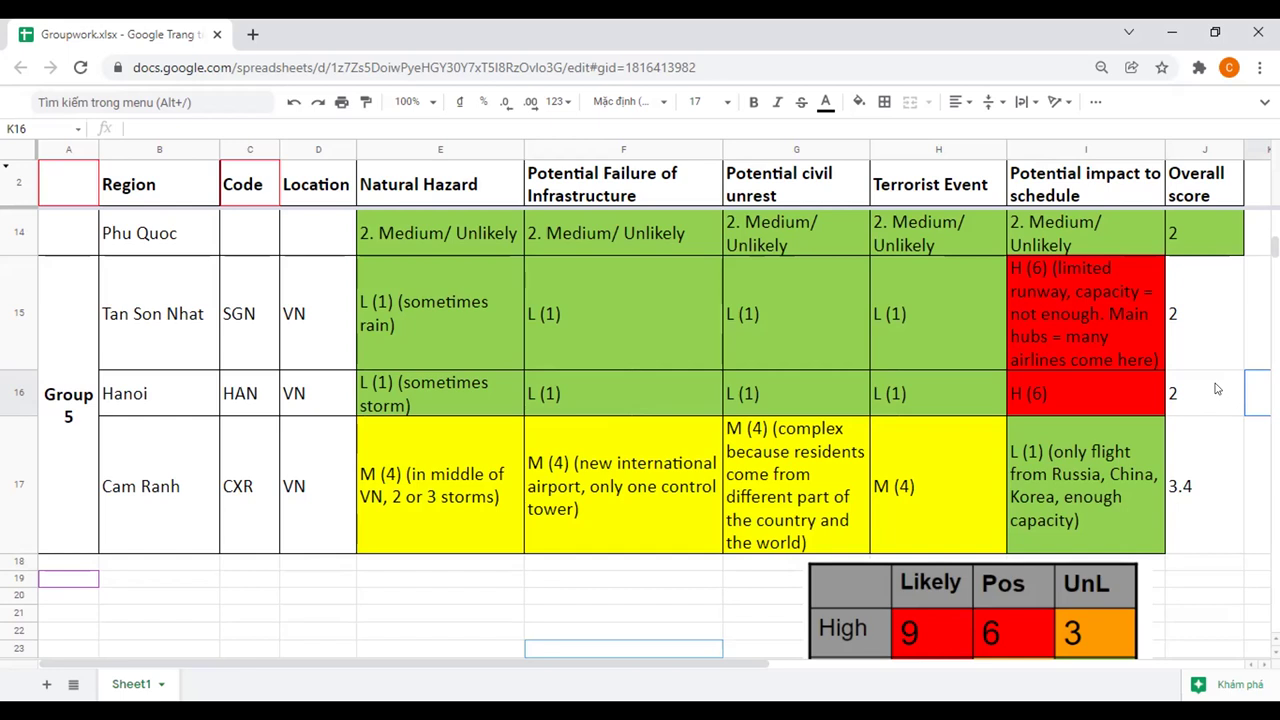
- Reduce the sheet zoom to 75% and review the Overall scores and their fill colours in the other groups
{"action": "scroll", "coordinate": [1217, 389], "scroll_direction": "up", "scroll_amount": 1}
{"action": "scroll", "coordinate": [1220, 340], "scroll_direction": "up", "scroll_amount": 1}
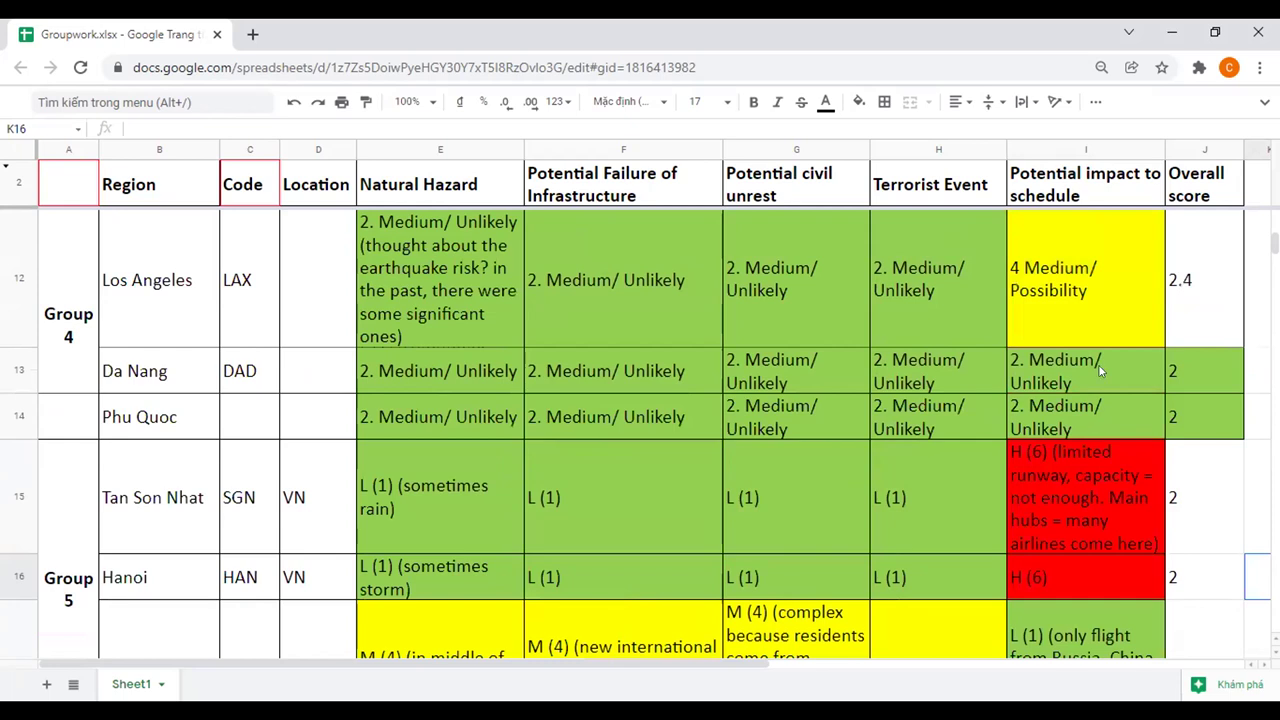
{"action": "scroll", "coordinate": [428, 190], "scroll_direction": "up", "scroll_amount": 1}
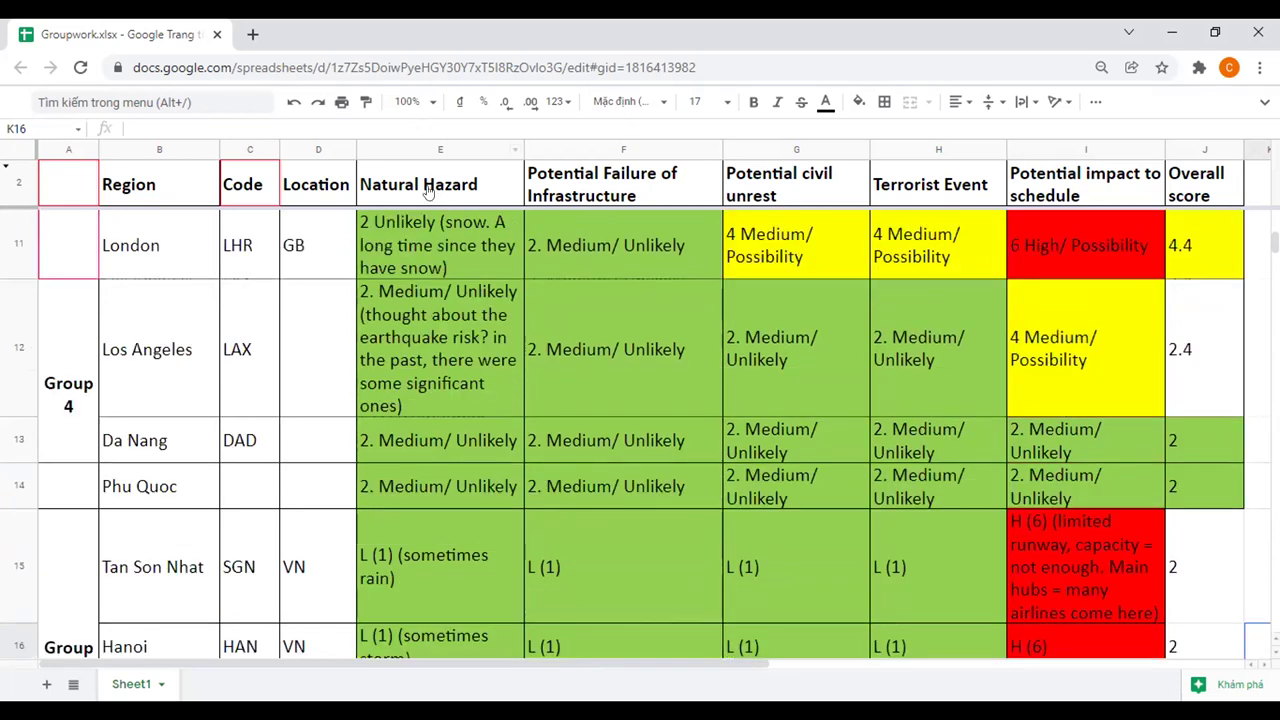
{"action": "left_click", "coordinate": [410, 101]}
{"action": "left_click", "coordinate": [412, 161]}
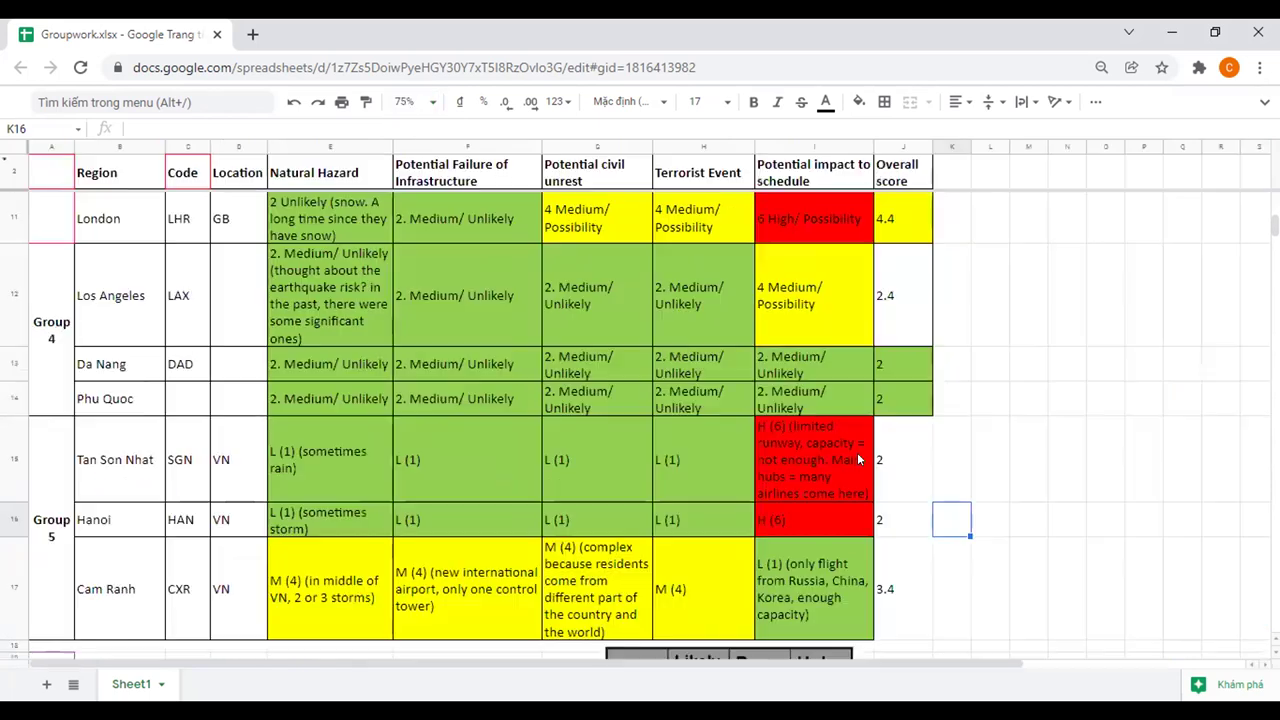
{"action": "left_click", "coordinate": [858, 459]}
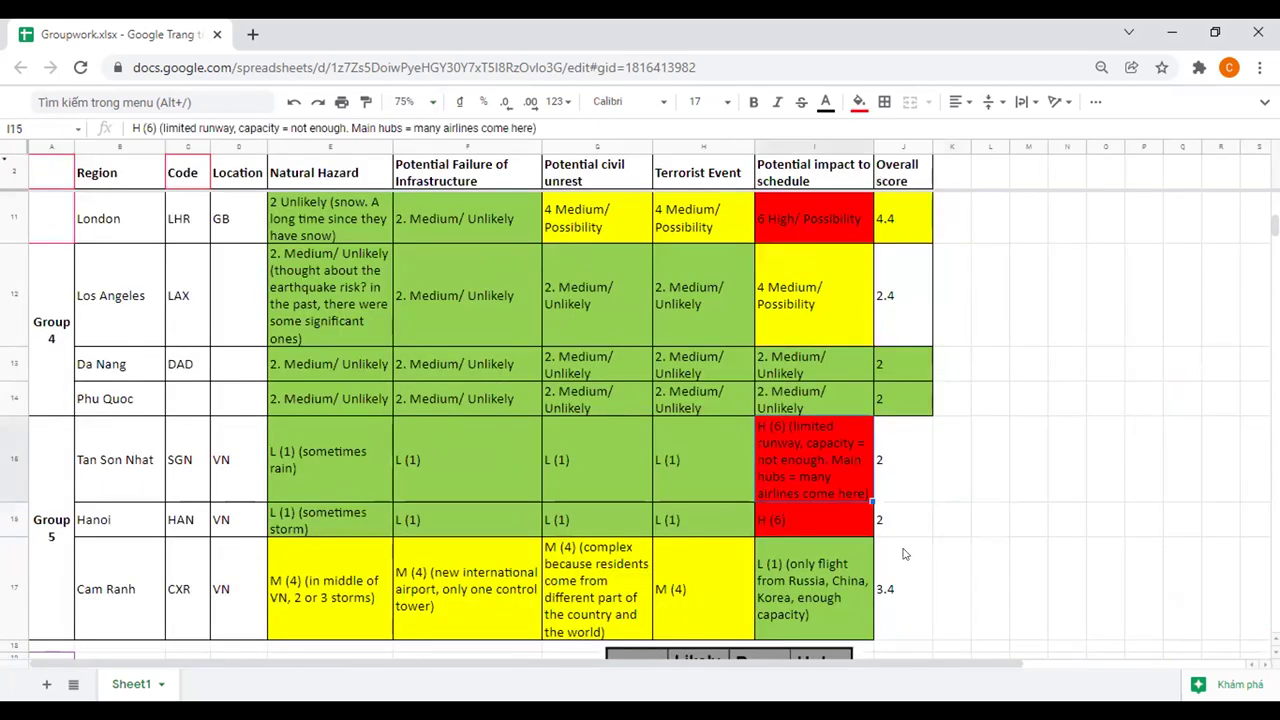
{"action": "scroll", "coordinate": [917, 571], "scroll_direction": "up", "scroll_amount": 3}
{"action": "scroll", "coordinate": [919, 571], "scroll_direction": "up", "scroll_amount": 3}
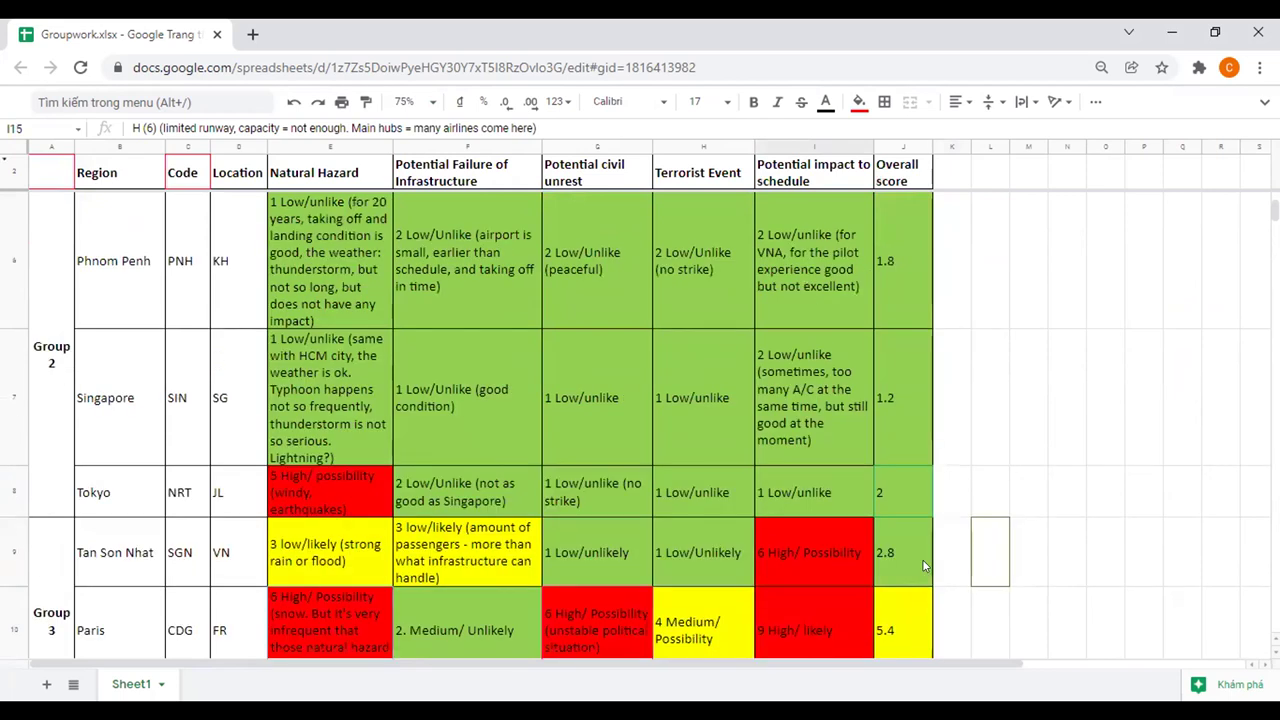
{"action": "scroll", "coordinate": [895, 455], "scroll_direction": "down", "scroll_amount": 2}
{"action": "left_click", "coordinate": [916, 509]}
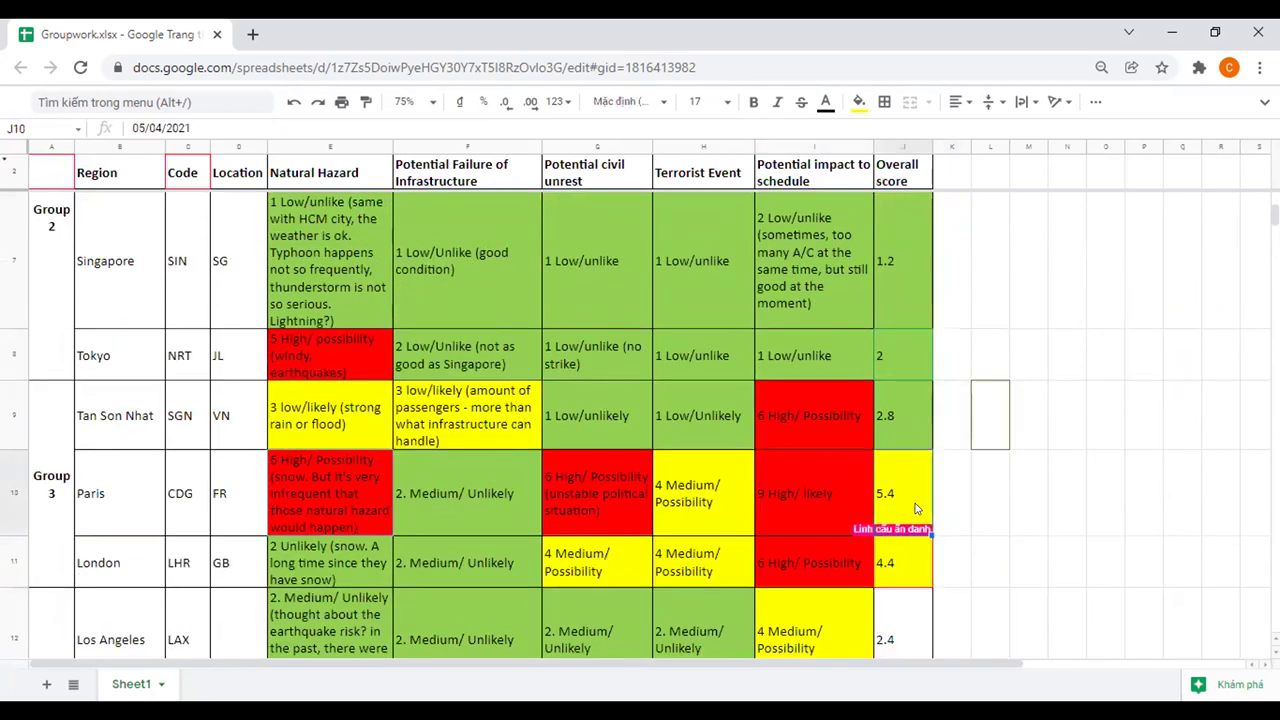
{"action": "key", "text": "Down"}
{"action": "left_click", "coordinate": [916, 509]}
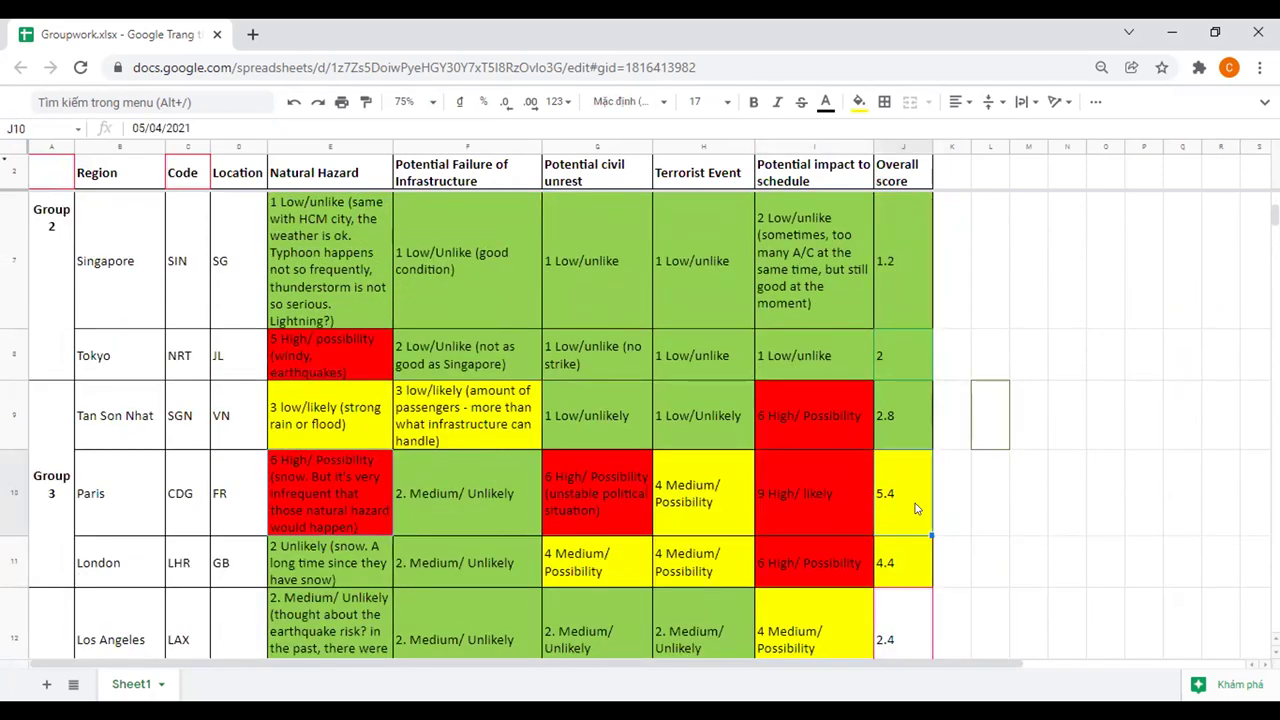
{"action": "scroll", "coordinate": [915, 508], "scroll_direction": "up", "scroll_amount": 2}
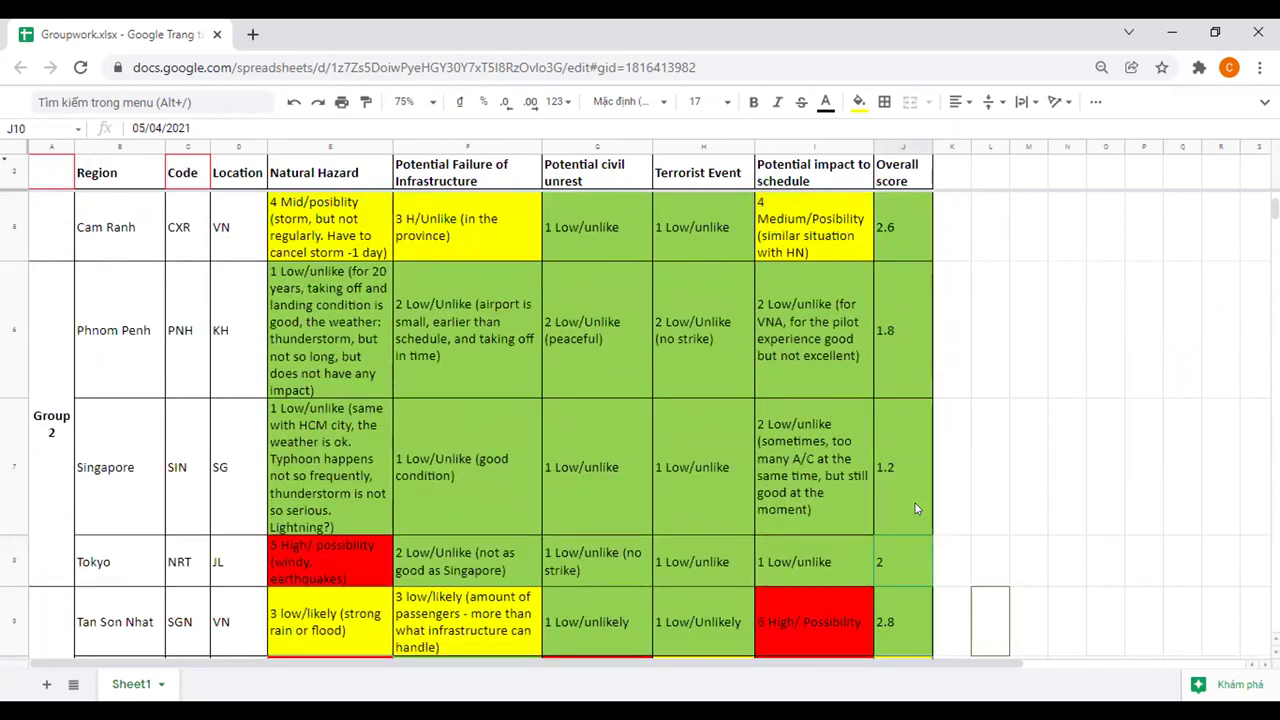
{"action": "scroll", "coordinate": [913, 506], "scroll_direction": "up", "scroll_amount": 2}
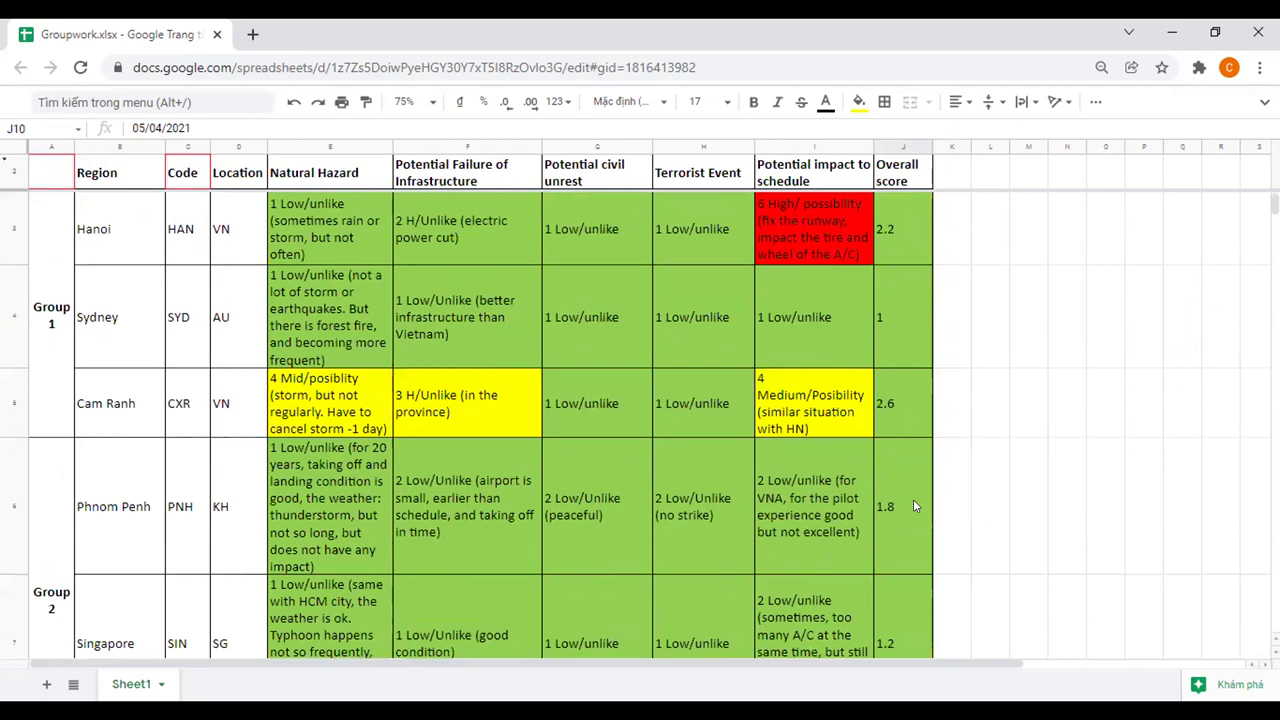
{"action": "scroll", "coordinate": [913, 506], "scroll_direction": "down", "scroll_amount": 5}
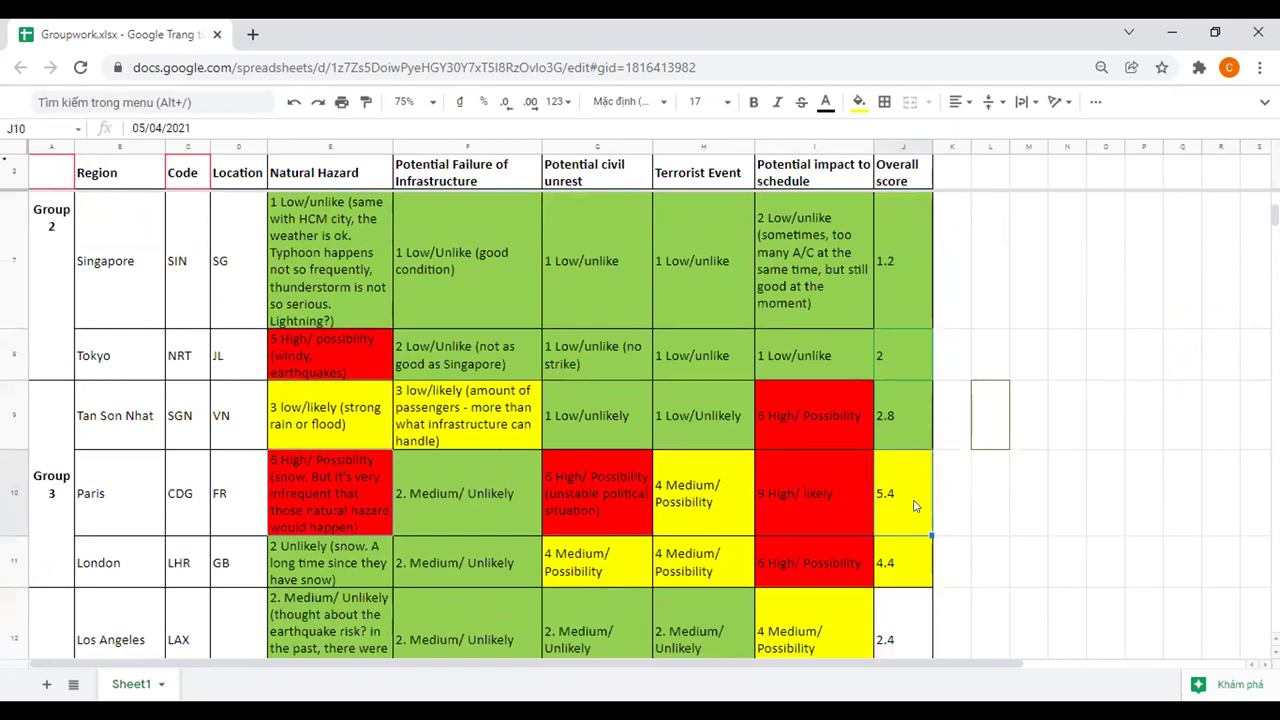
{"action": "scroll", "coordinate": [900, 465], "scroll_direction": "down", "scroll_amount": 3}
- Copy the yellow formatting of Cam Ranh's Terrorist Event rating to its Overall score and re-enter the score as 3.4
{"action": "left_click", "coordinate": [925, 437]}
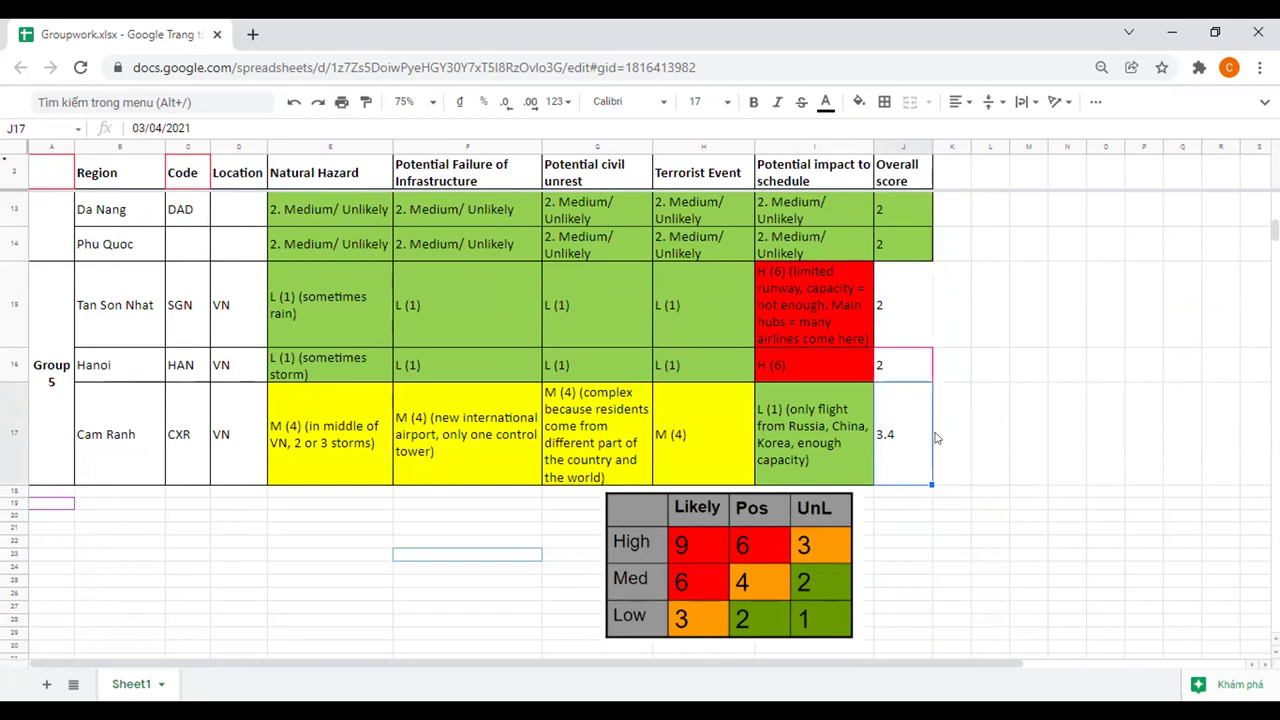
{"action": "left_click", "coordinate": [735, 420]}
{"action": "left_click", "coordinate": [366, 101]}
{"action": "left_click", "coordinate": [890, 425]}
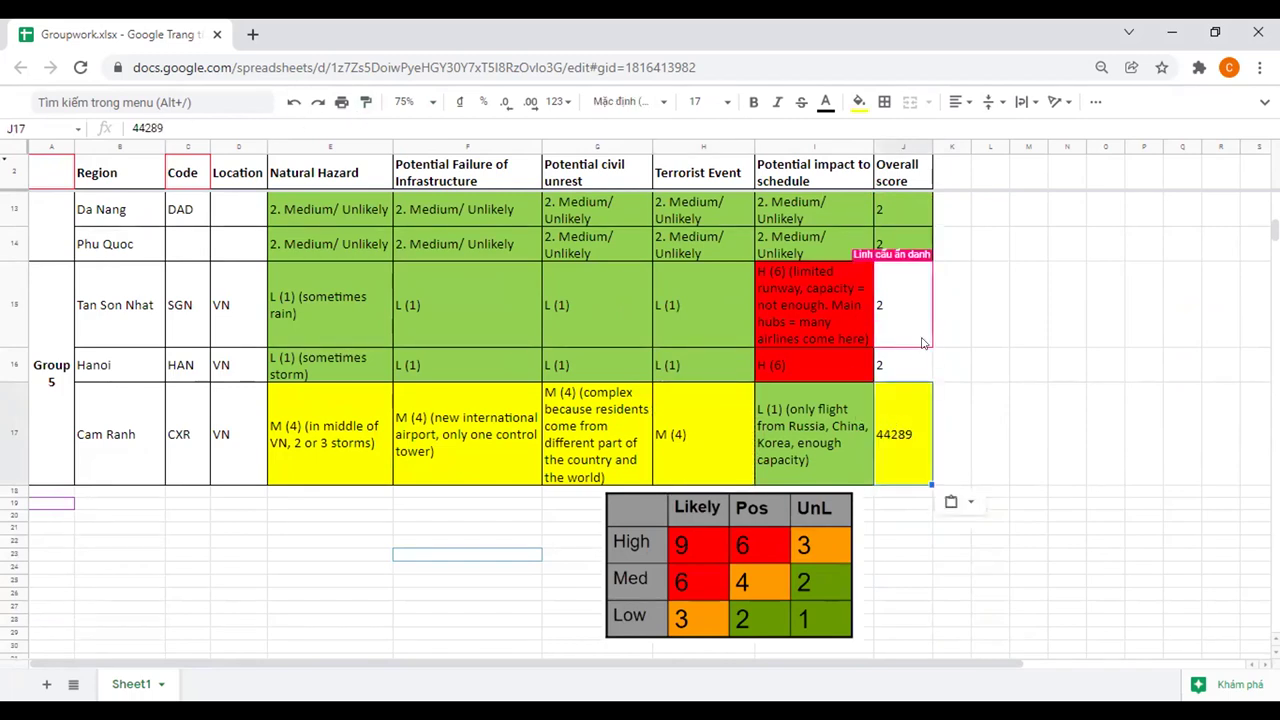
{"action": "type", "text": "3.4"}
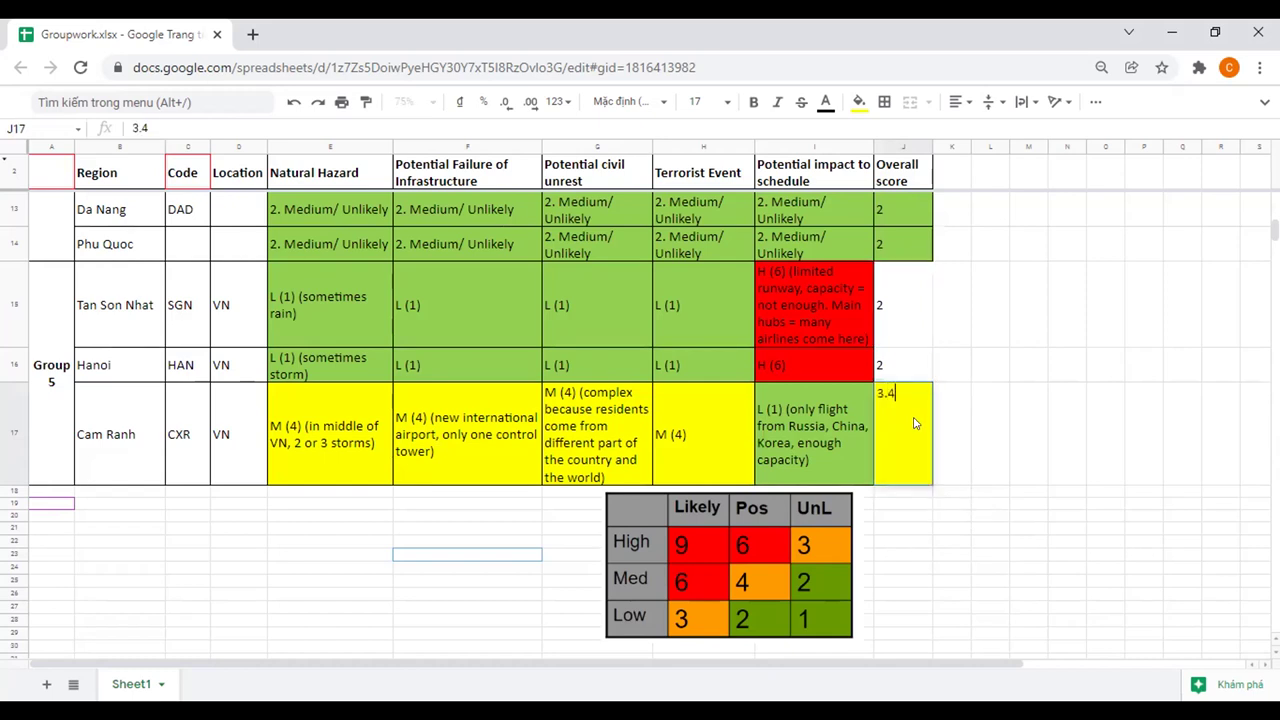
{"action": "key", "text": "Return"}
- Copy the green formatting of Da Nang's Overall score to Los Angeles's Overall score and re-enter it as 2.4
{"action": "scroll", "coordinate": [913, 424], "scroll_direction": "up", "scroll_amount": 1}
{"action": "scroll", "coordinate": [913, 424], "scroll_direction": "up", "scroll_amount": 1}
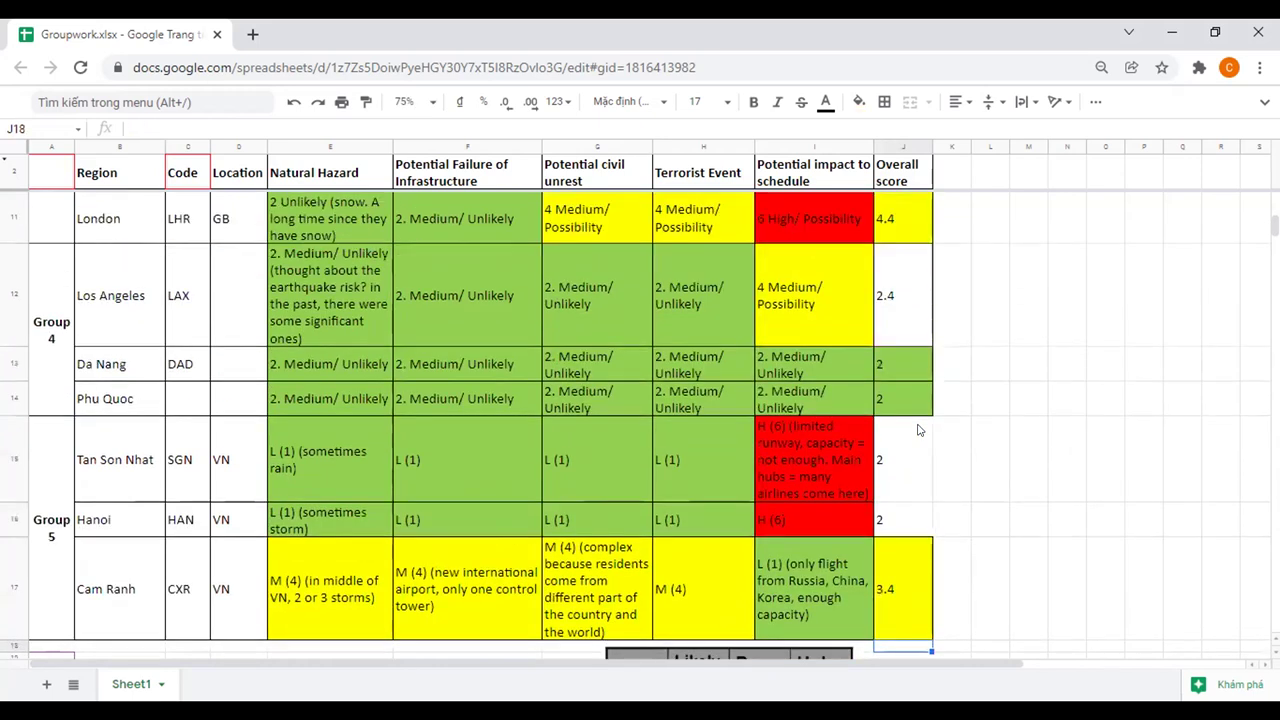
{"action": "left_click", "coordinate": [909, 319]}
{"action": "left_click", "coordinate": [906, 362]}
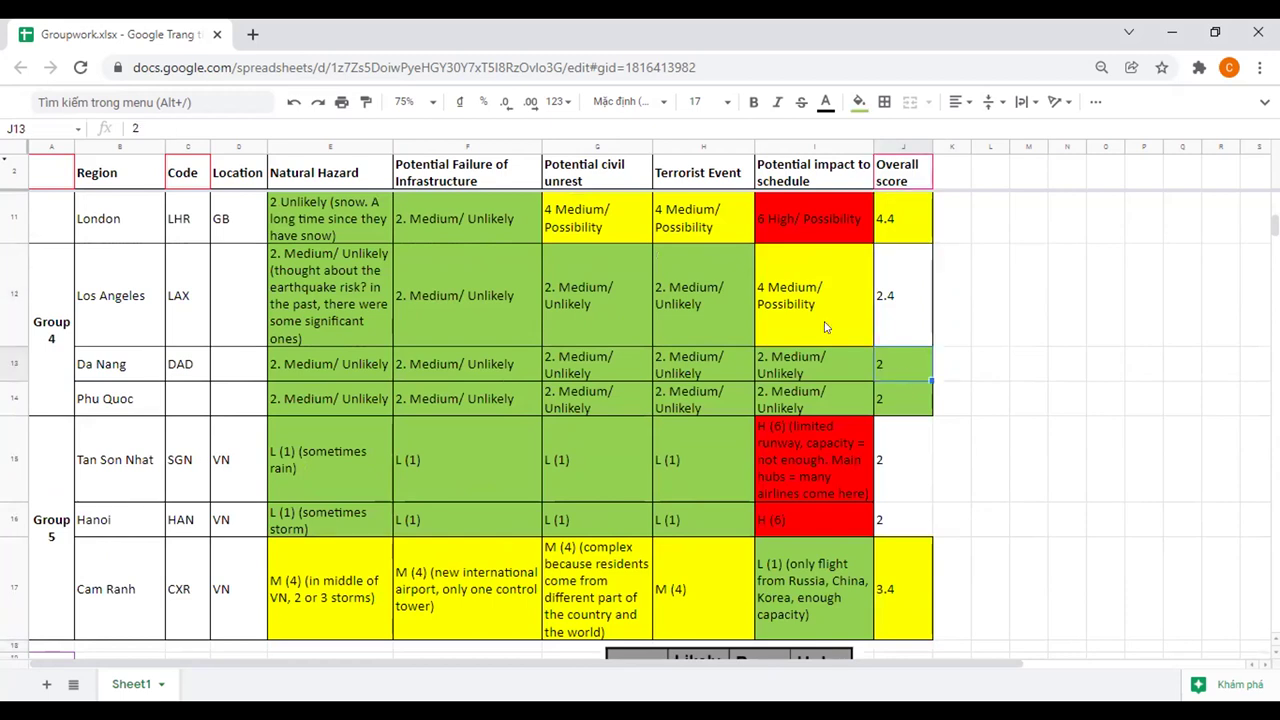
{"action": "left_click", "coordinate": [366, 101]}
{"action": "left_click", "coordinate": [880, 298]}
{"action": "type", "text": "2.4"}
{"action": "key", "text": "Return"}
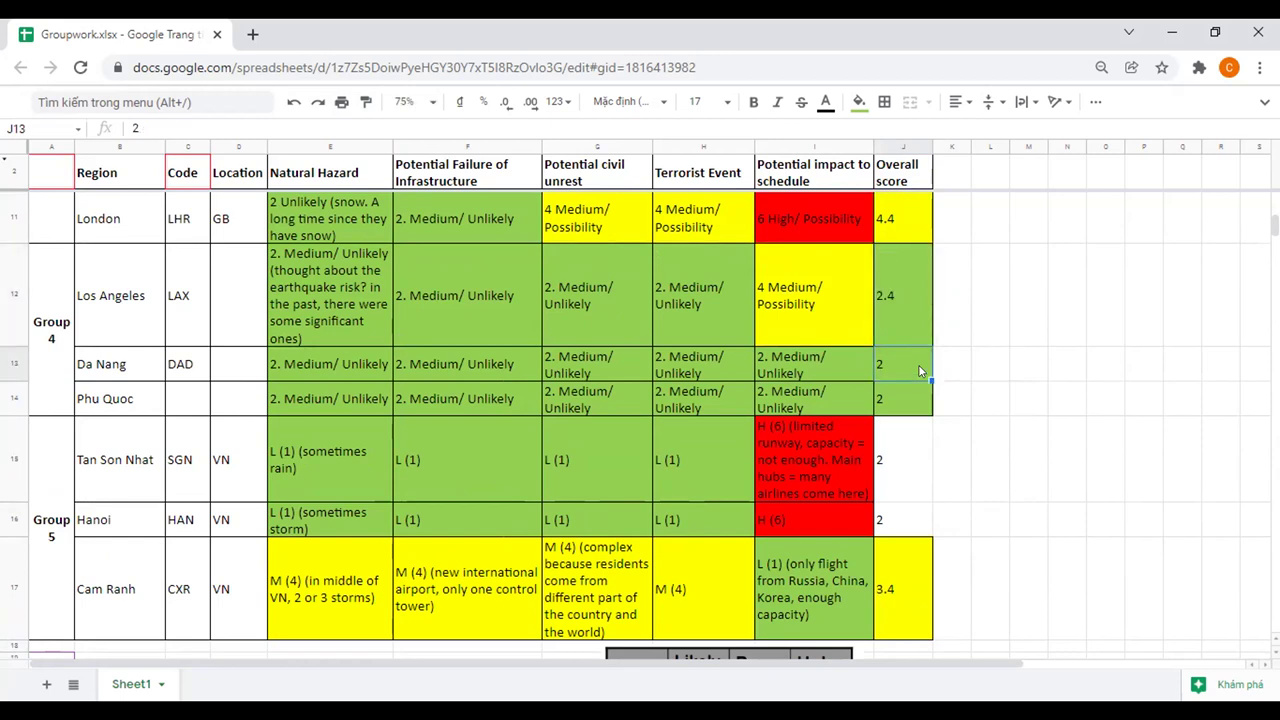
- Apply Da Nang's green Overall score formatting to the Overall scores of Tan Son Nhat and Hanoi in Group 5
{"action": "left_click", "coordinate": [366, 101]}
{"action": "left_click", "coordinate": [920, 452]}
{"action": "left_click", "coordinate": [366, 101]}
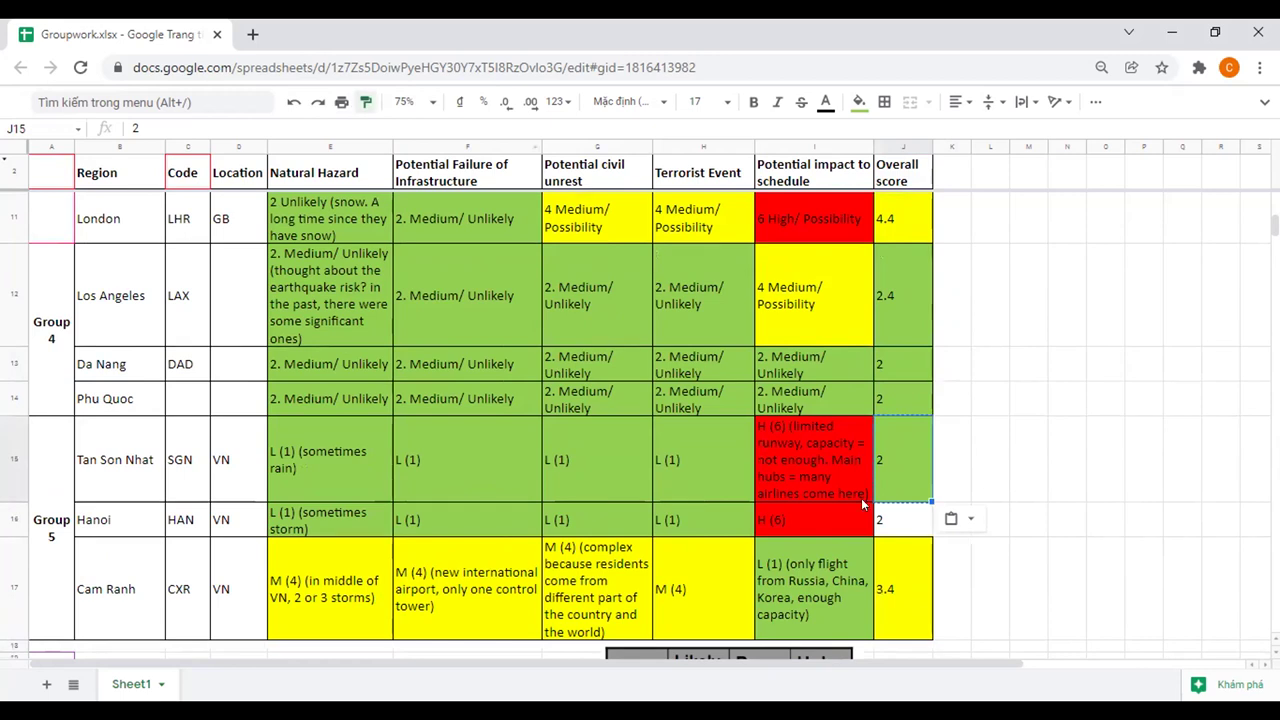
{"action": "left_click", "coordinate": [900, 519]}
{"action": "left_click", "coordinate": [997, 512]}
{"action": "scroll", "coordinate": [997, 512], "scroll_direction": "down", "scroll_amount": 1}
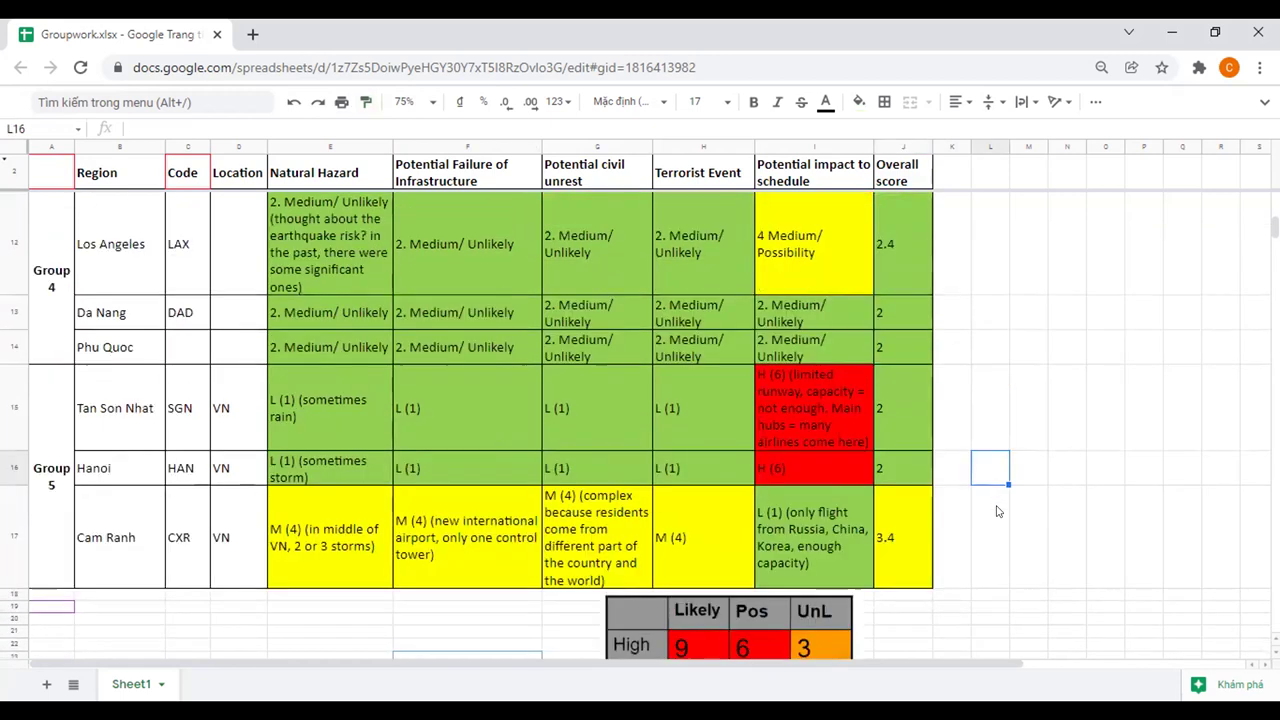
- Review the Overall scores of Paris and London and London's schedule impact and Terrorist Event ratings
{"action": "scroll", "coordinate": [997, 512], "scroll_direction": "up", "scroll_amount": 3}
{"action": "left_click", "coordinate": [898, 328]}
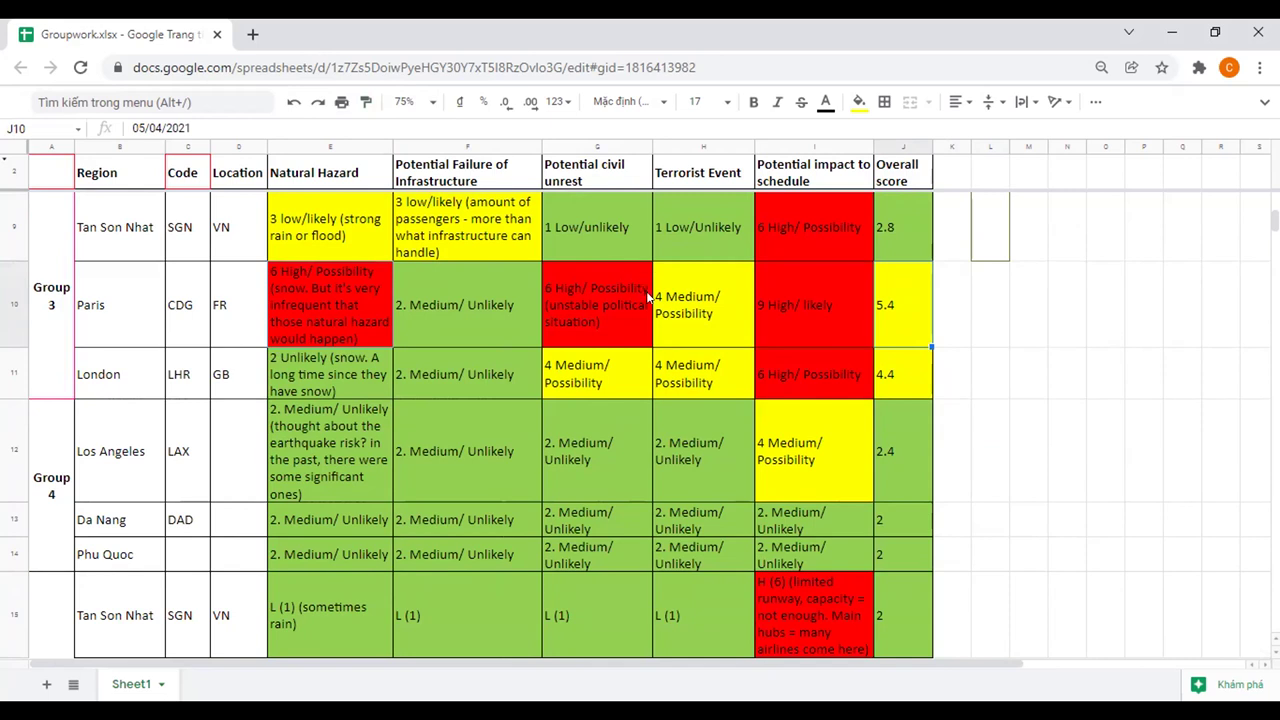
{"action": "left_click", "coordinate": [905, 385]}
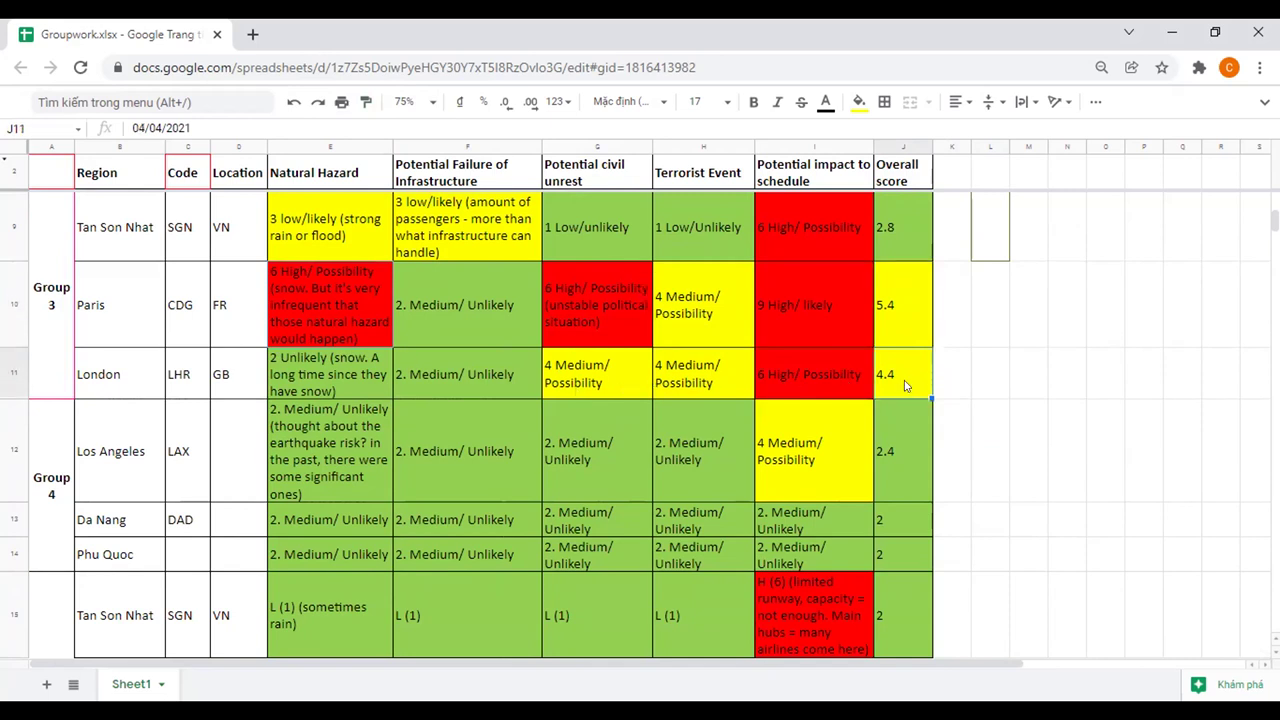
{"action": "left_click", "coordinate": [827, 386]}
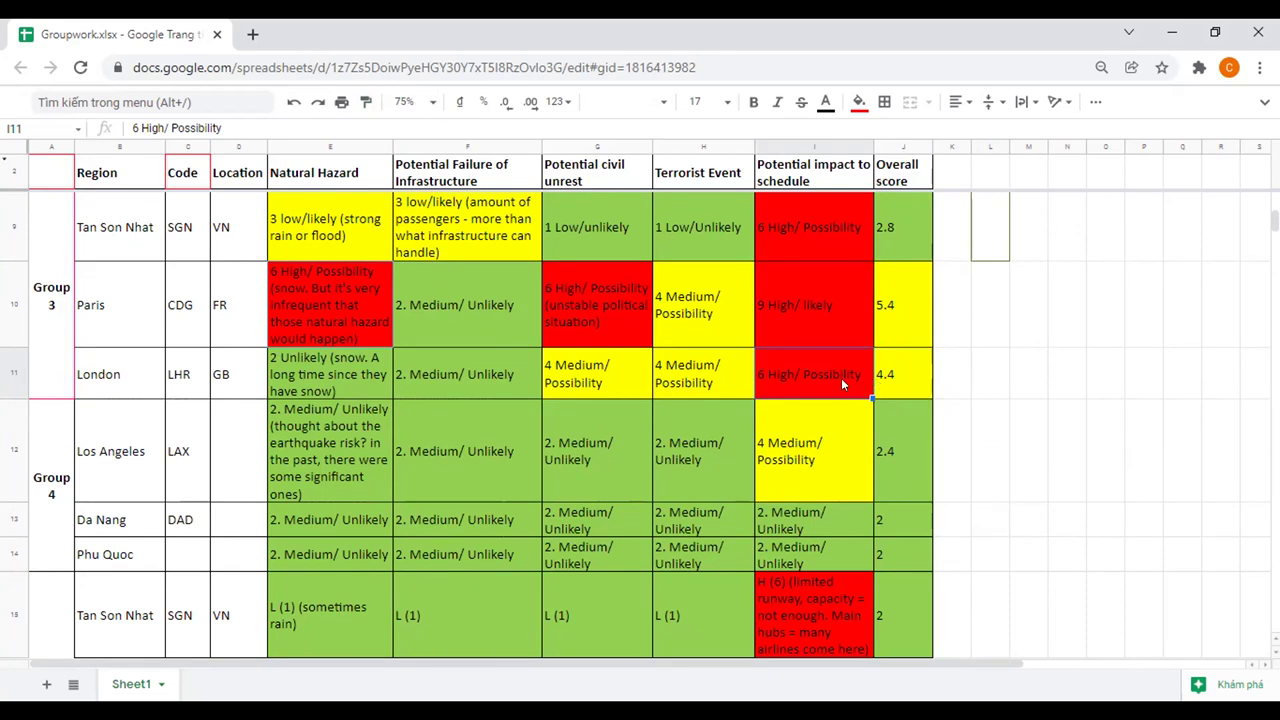
{"action": "left_click", "coordinate": [660, 384]}
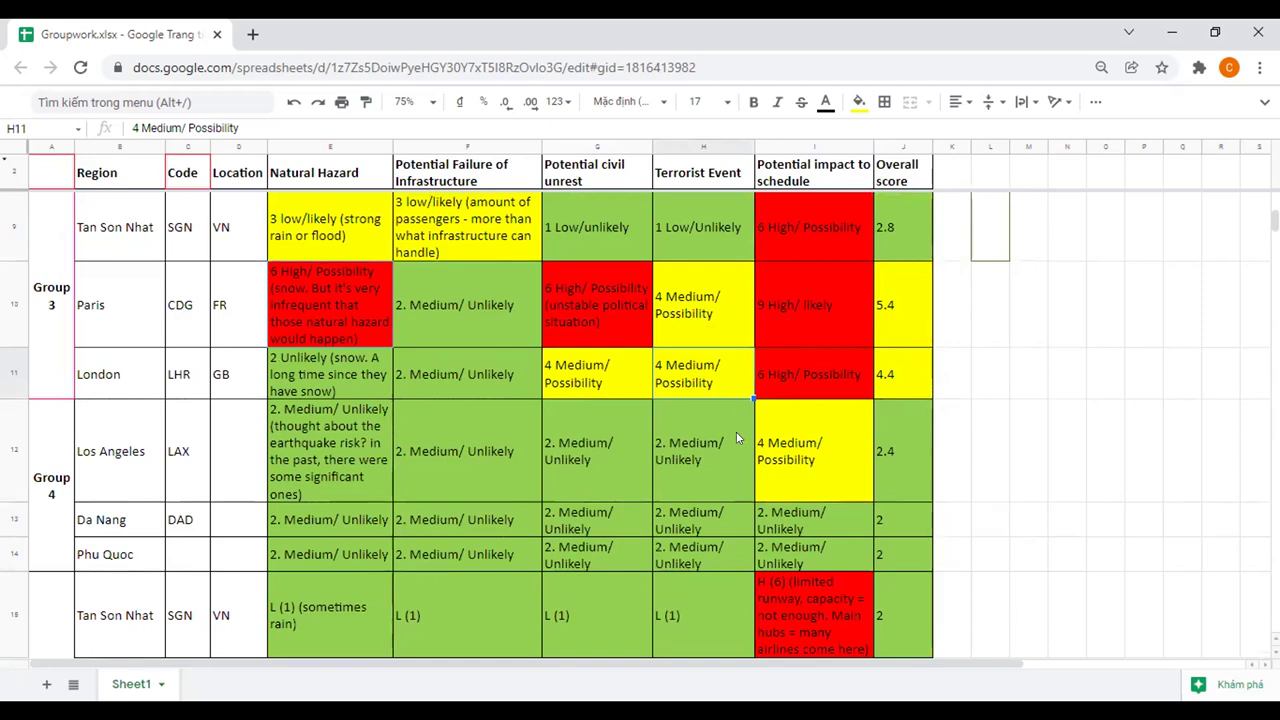
- Compare the Overall scores of Paris, London and Los Angeles, and review Los Angeles's schedule impact and civil unrest ratings
{"action": "left_click", "coordinate": [802, 460]}
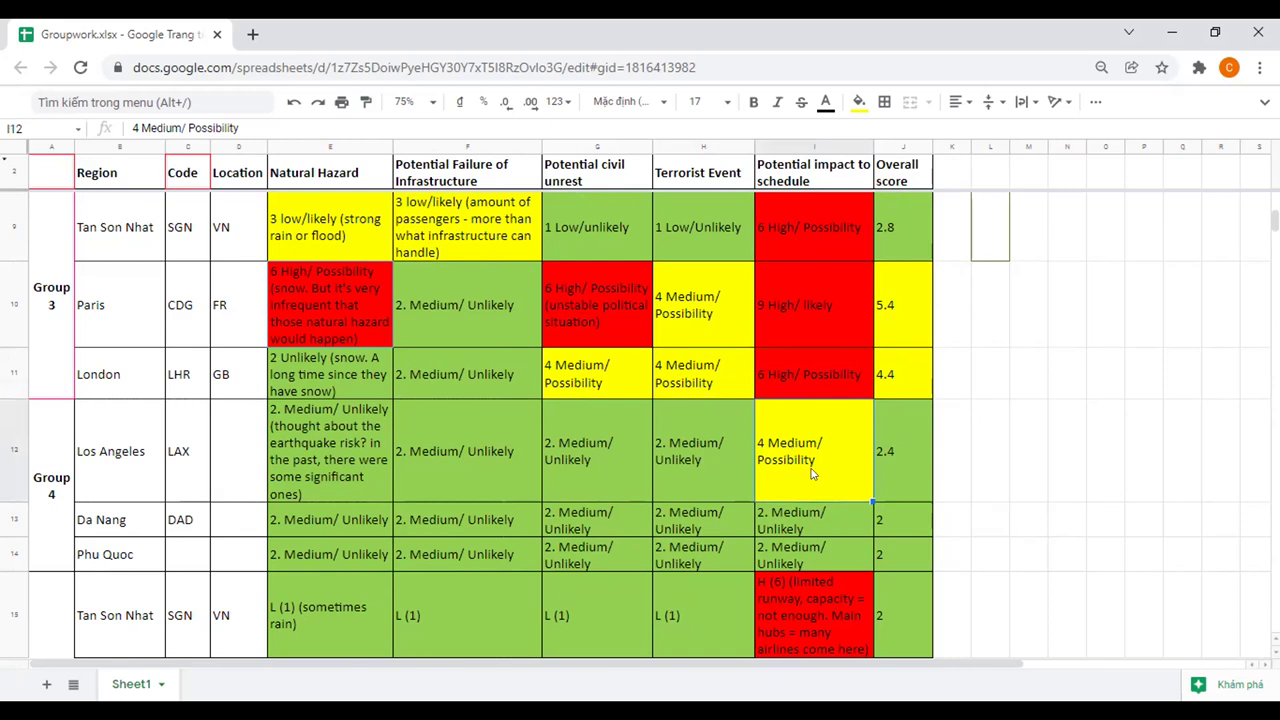
{"action": "scroll", "coordinate": [921, 475], "scroll_direction": "down", "scroll_amount": 1}
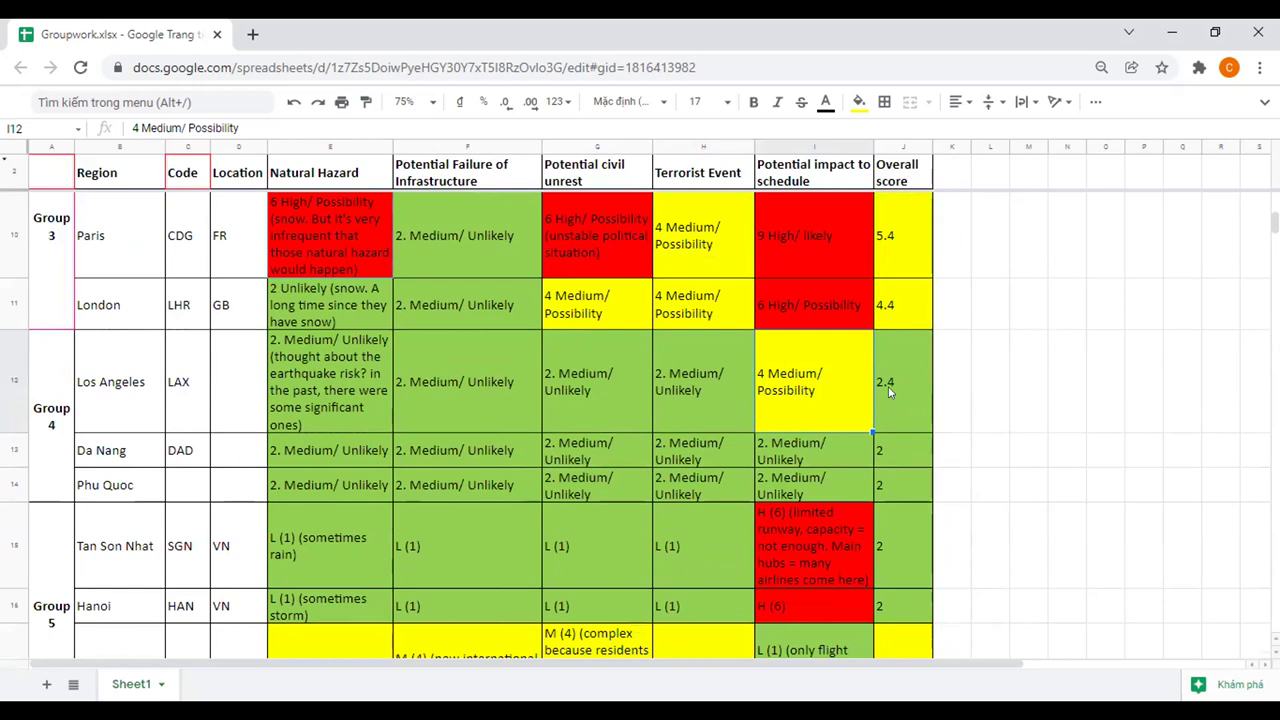
{"action": "left_click", "coordinate": [885, 358]}
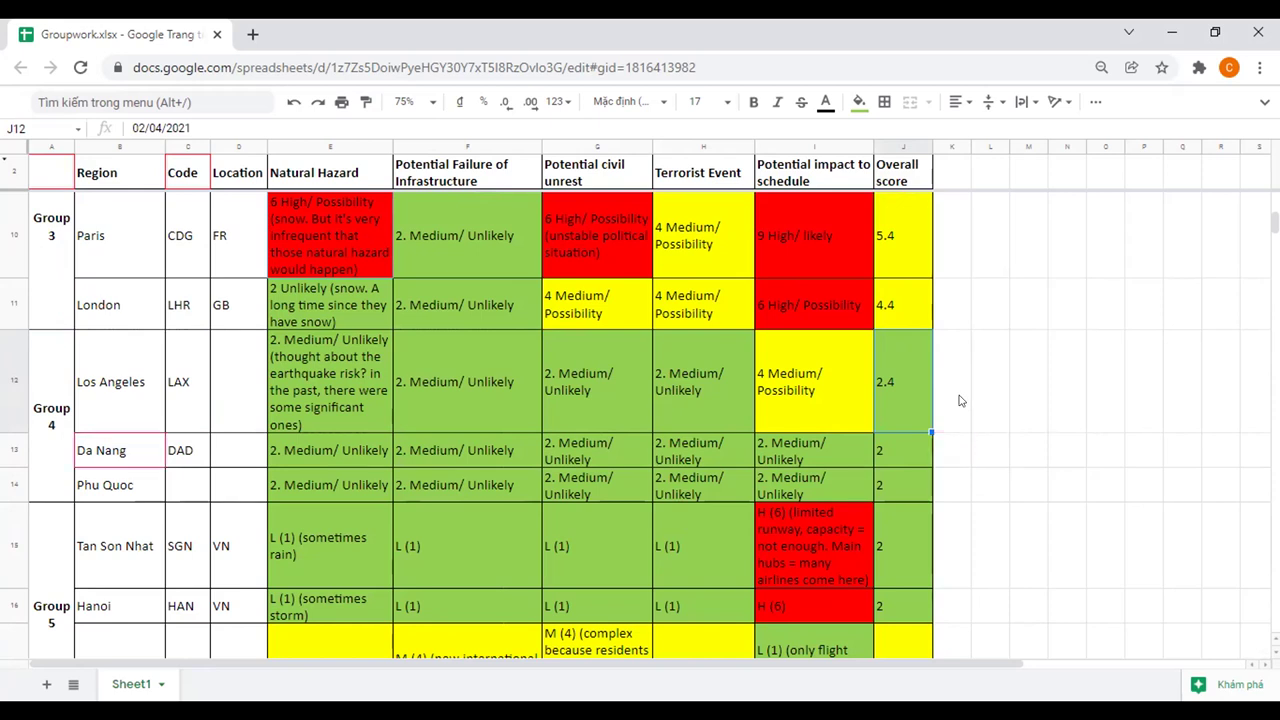
{"action": "scroll", "coordinate": [960, 397], "scroll_direction": "up", "scroll_amount": 1}
{"action": "left_click", "coordinate": [908, 327]}
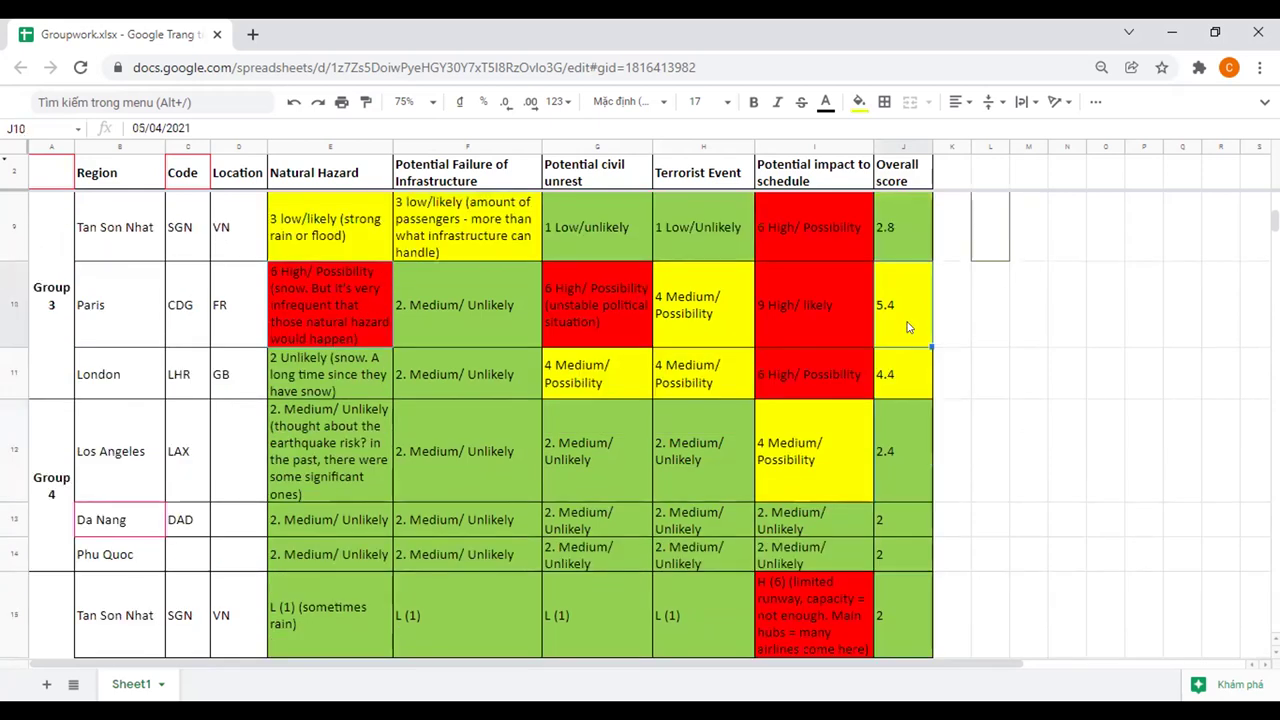
{"action": "left_click", "coordinate": [893, 376]}
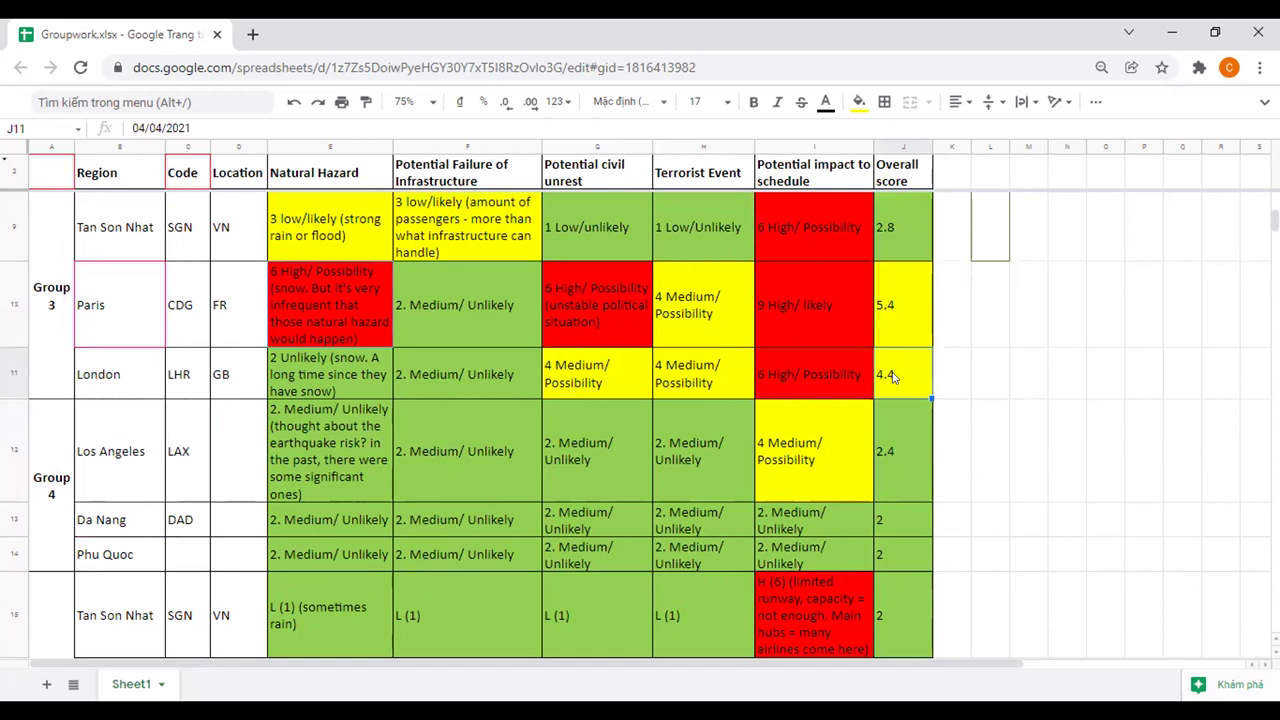
{"action": "left_click", "coordinate": [905, 344]}
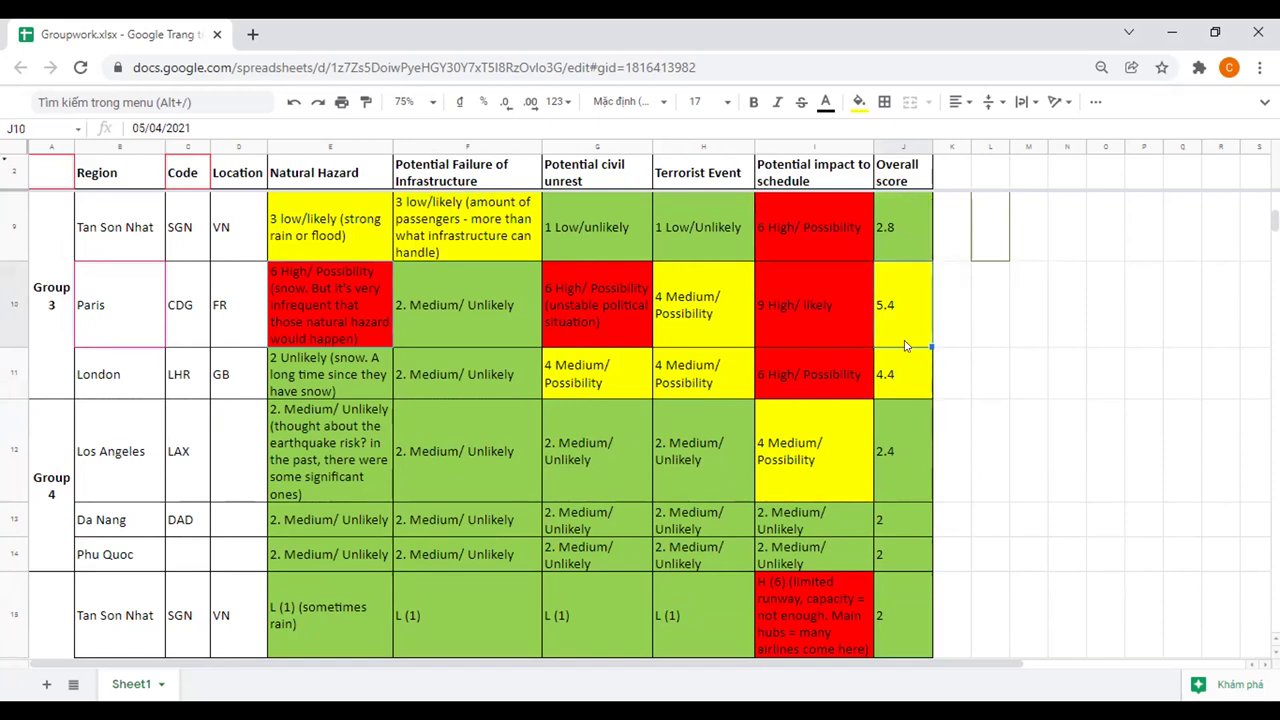
{"action": "left_click", "coordinate": [905, 365]}
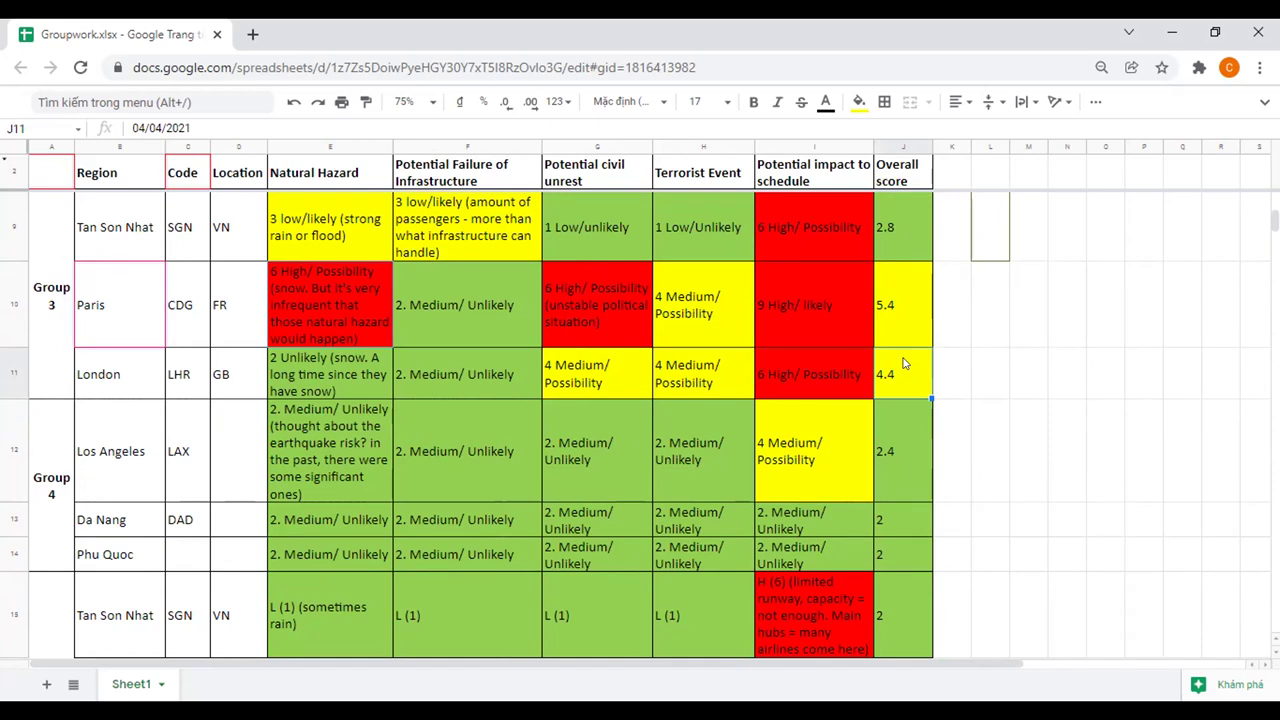
{"action": "left_click", "coordinate": [909, 316]}
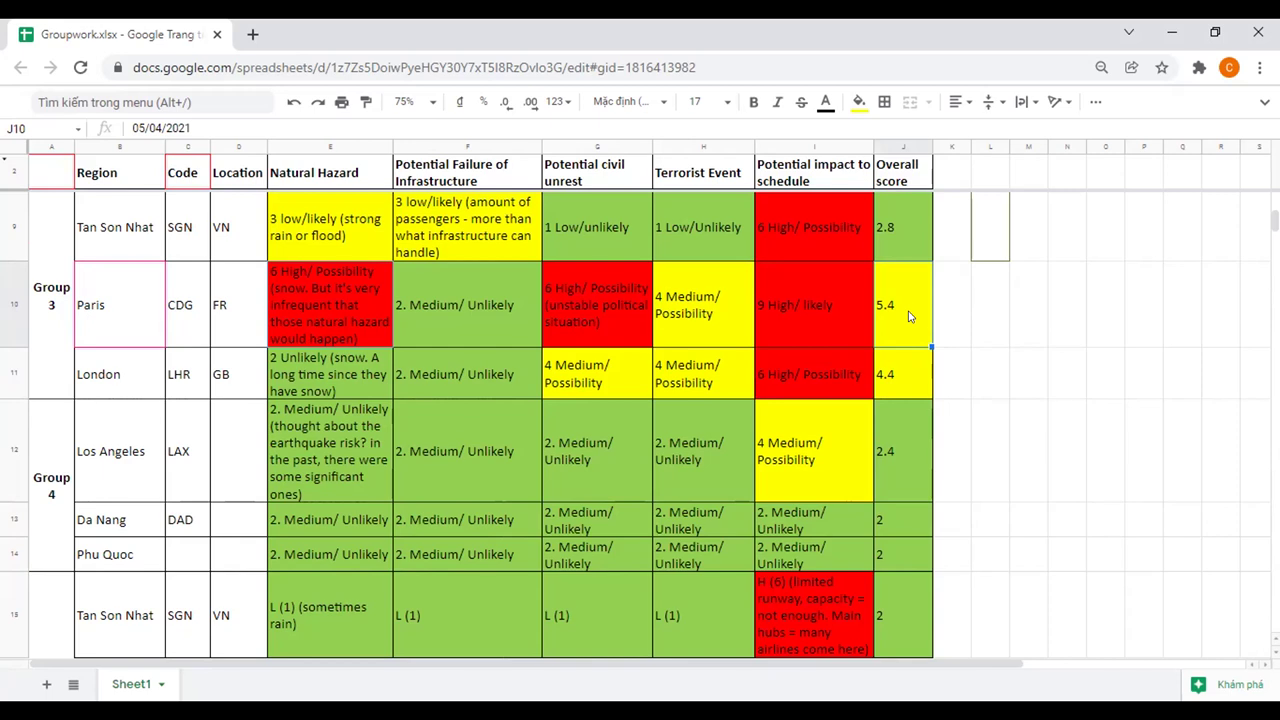
{"action": "left_click", "coordinate": [913, 374]}
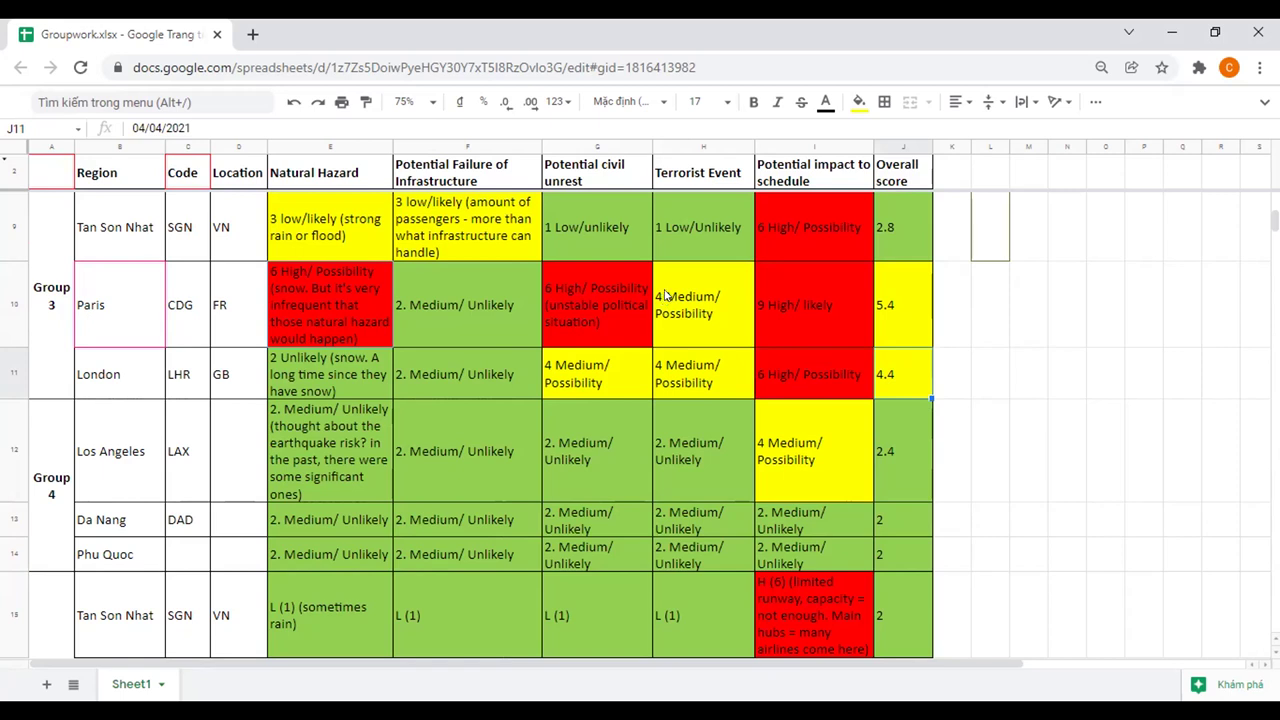
{"action": "left_click", "coordinate": [700, 410]}
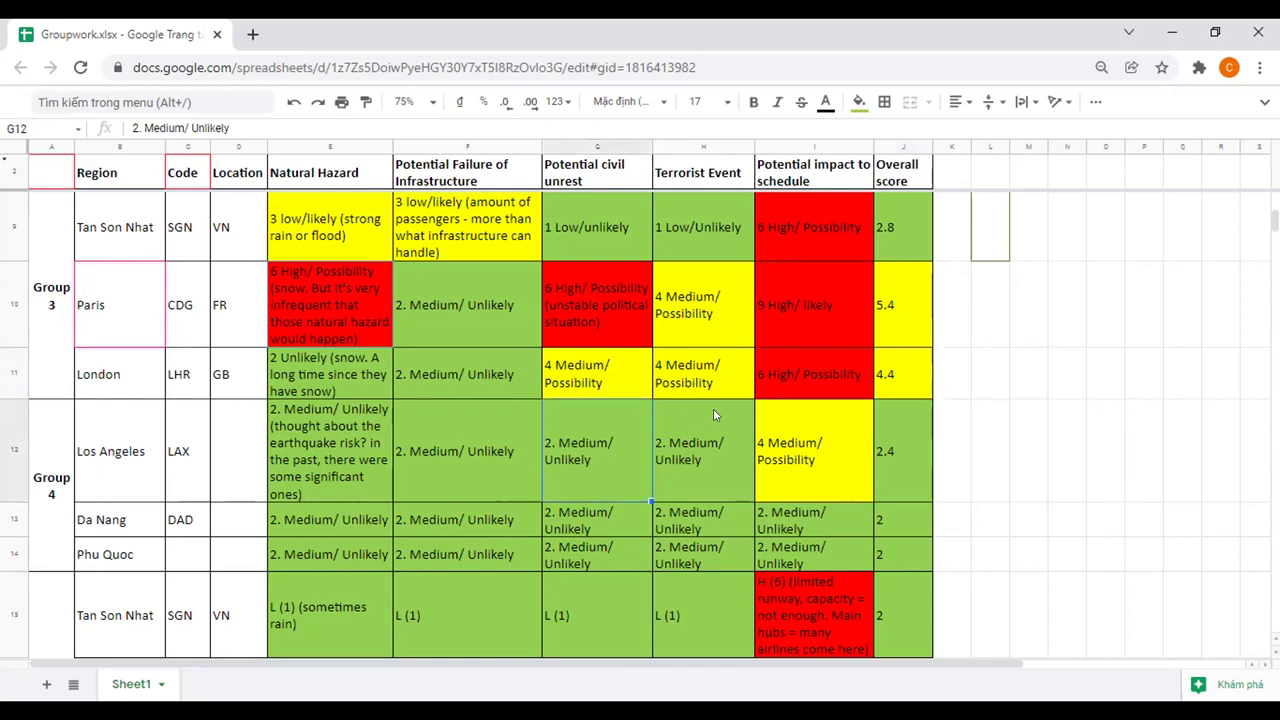
{"action": "left_click", "coordinate": [883, 437]}
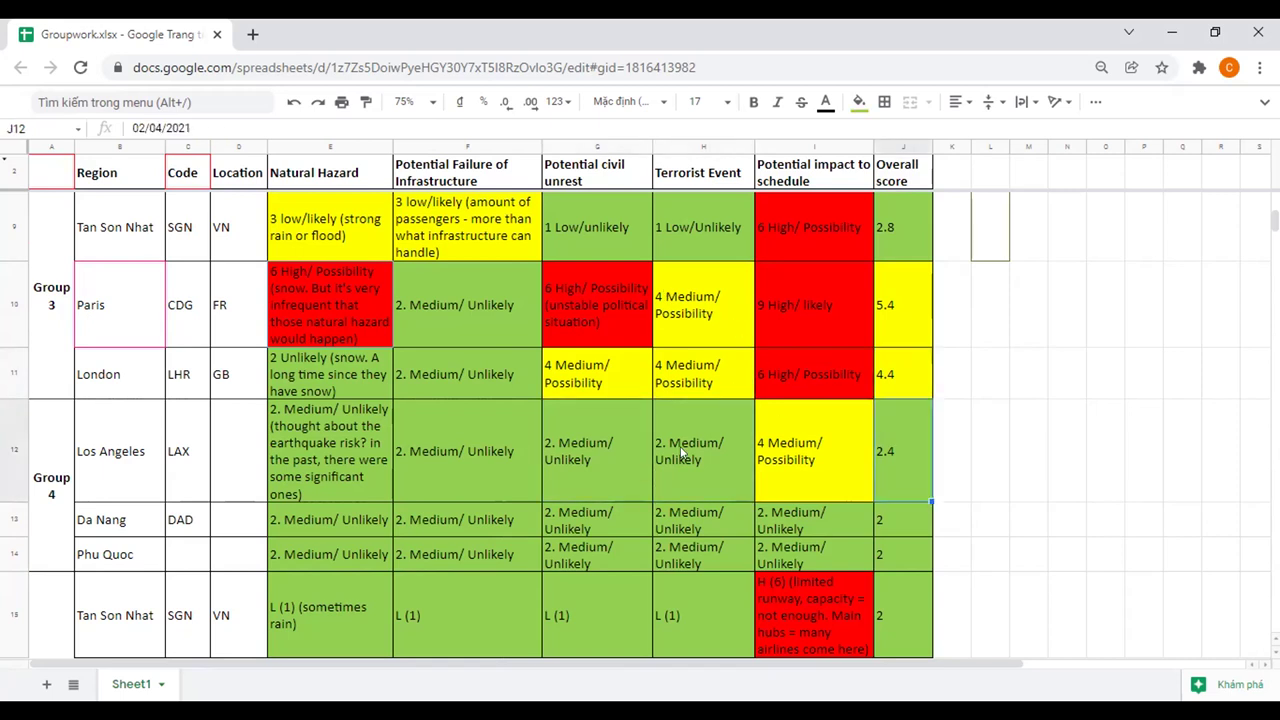
{"action": "left_click", "coordinate": [622, 453]}
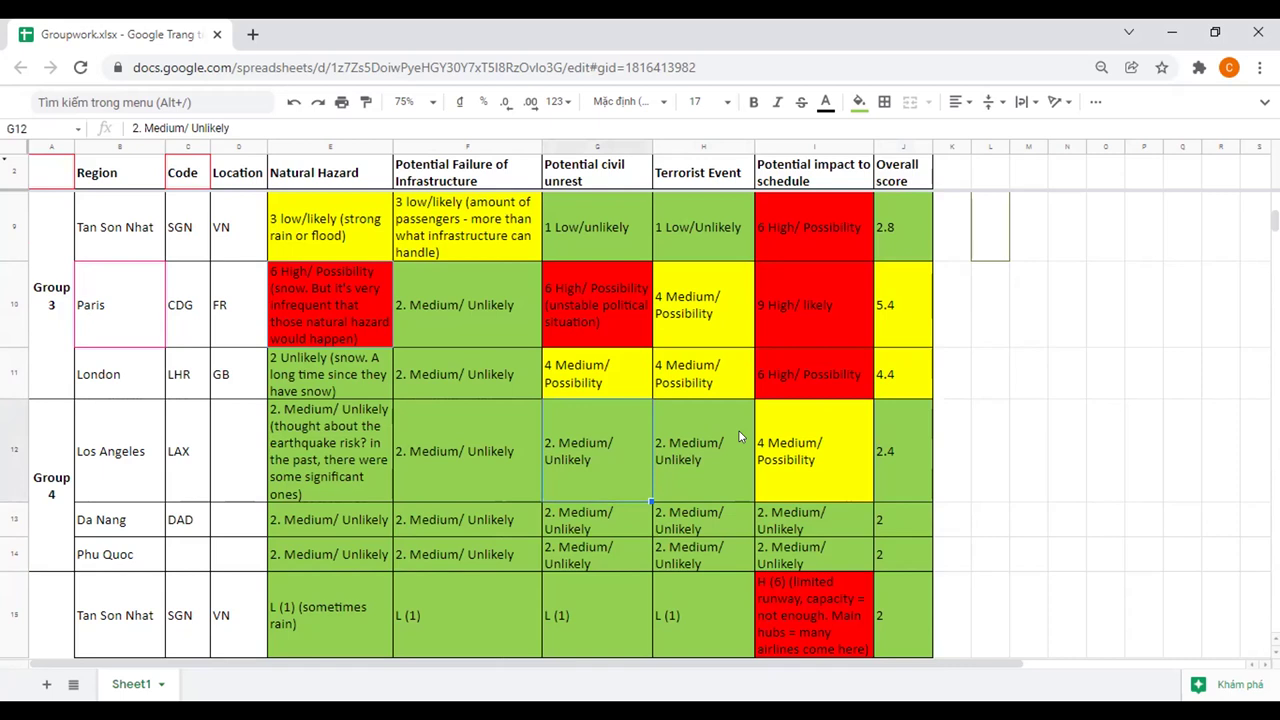